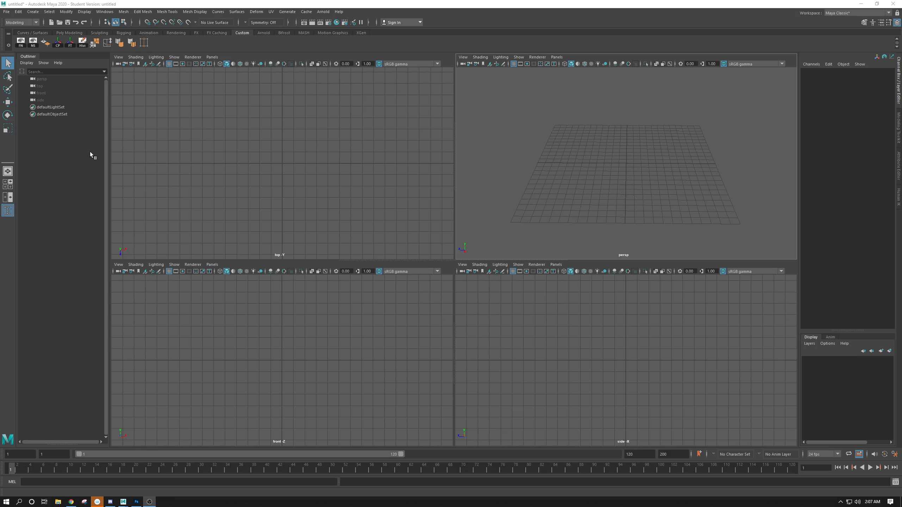
# - Review the SolarSystem_Maya project's name, location and primary project locations in the Project Window, leaving it without changes
pyautogui.click(7, 11)
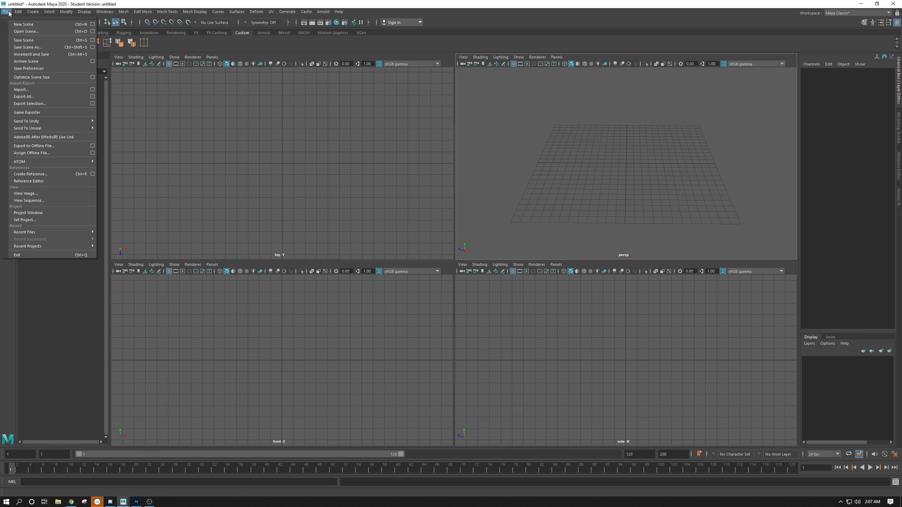
pyautogui.click(32, 213)
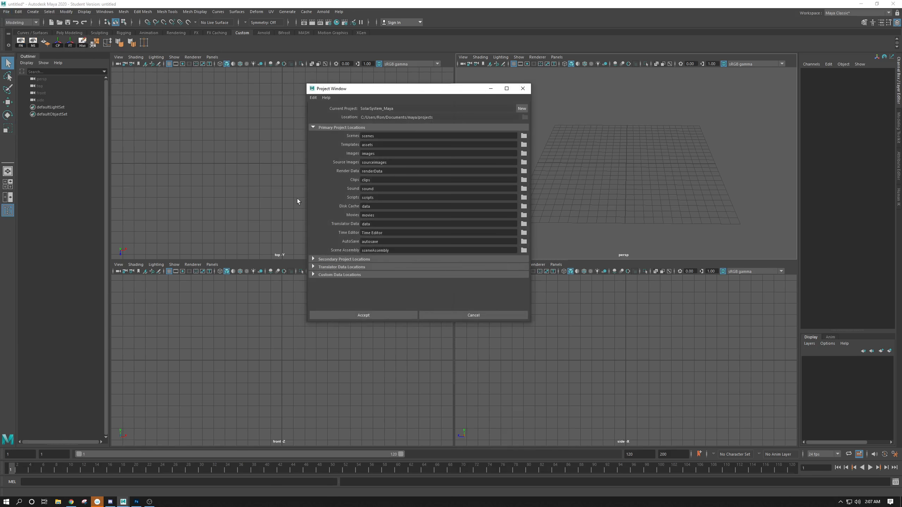
pyautogui.moveTo(437, 91); pyautogui.dragTo(405, 84)
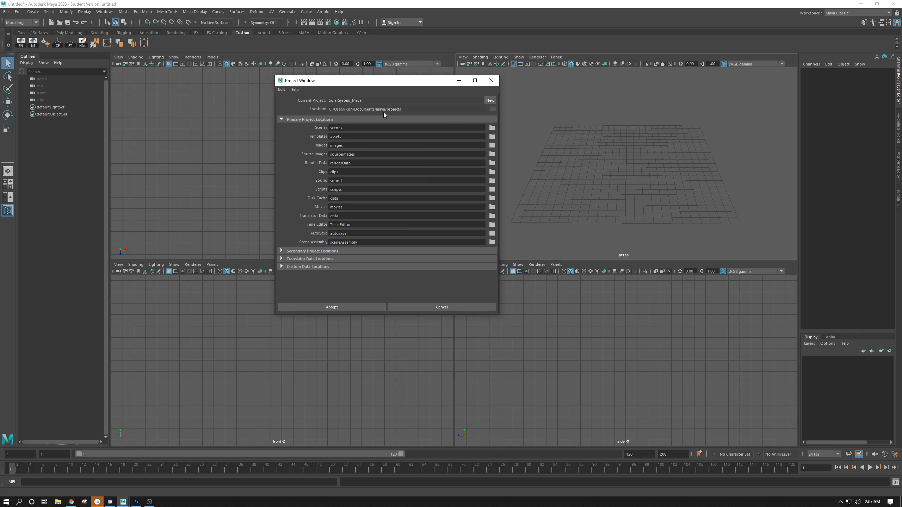
pyautogui.click(405, 307)
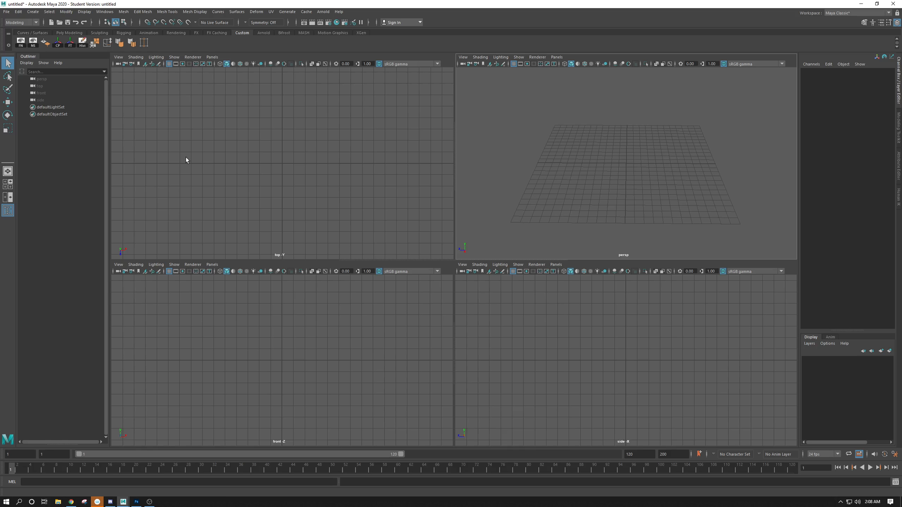
# - Browse the Set Project dialog into the SolarSystem_Maya project's scenes folder, and leave without setting a project
pyautogui.click(6, 11)
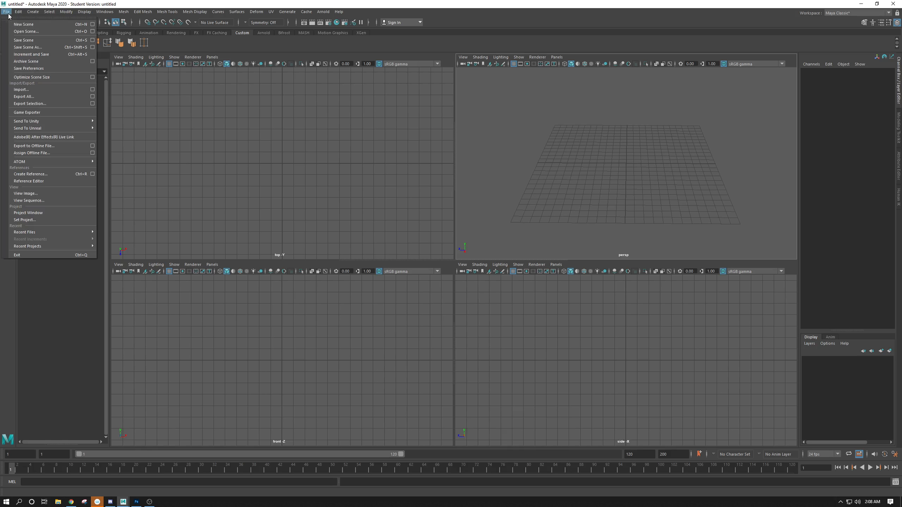
pyautogui.click(33, 220)
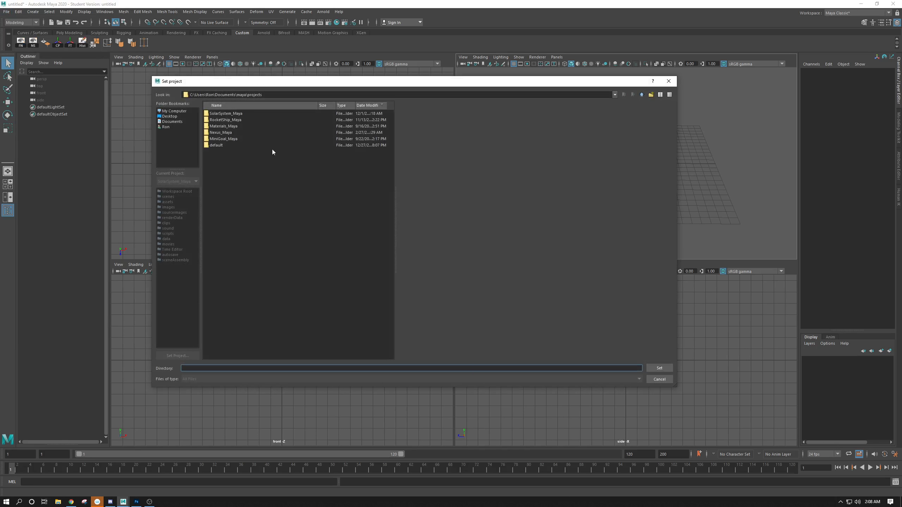
pyautogui.click(217, 120)
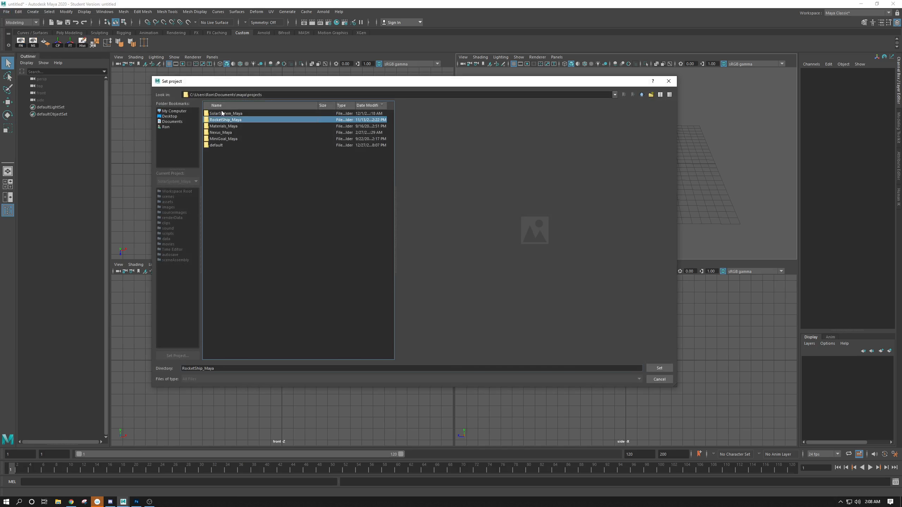
pyautogui.click(223, 114)
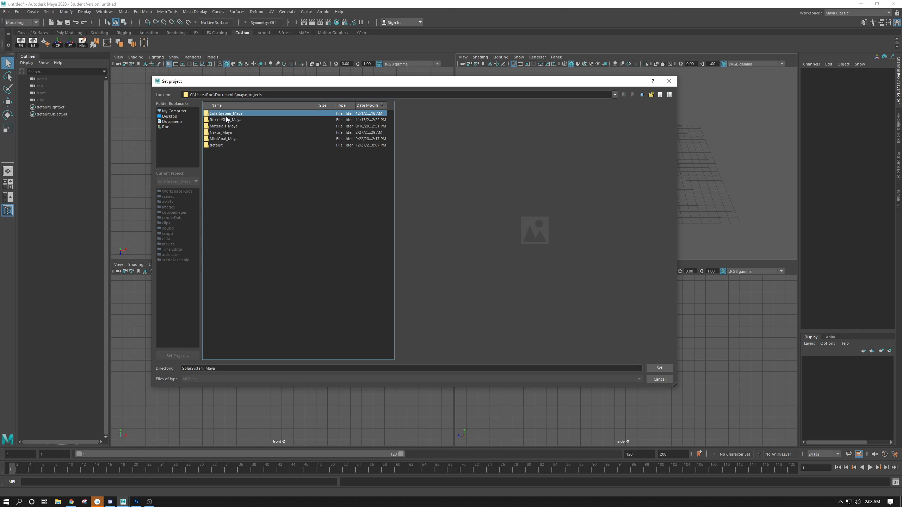
pyautogui.doubleClick(226, 114)
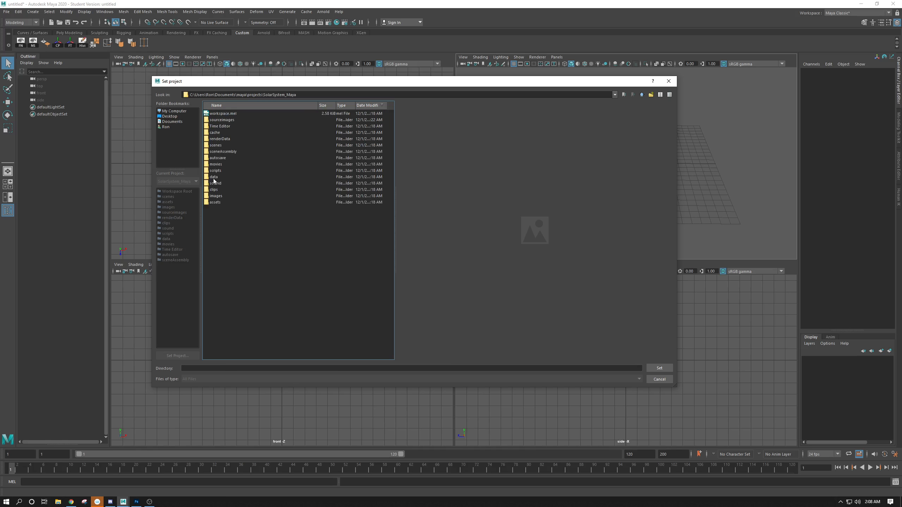
pyautogui.doubleClick(216, 145)
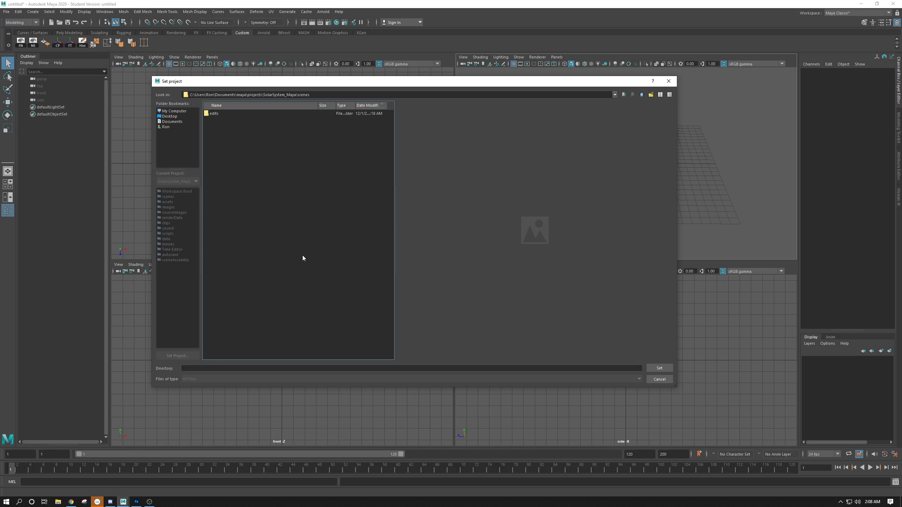
pyautogui.click(654, 381)
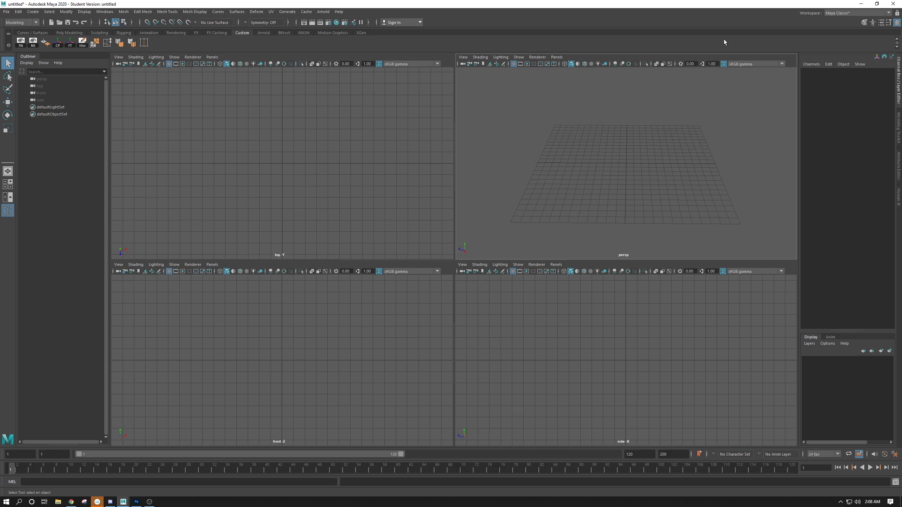
pyautogui.click(7, 12)
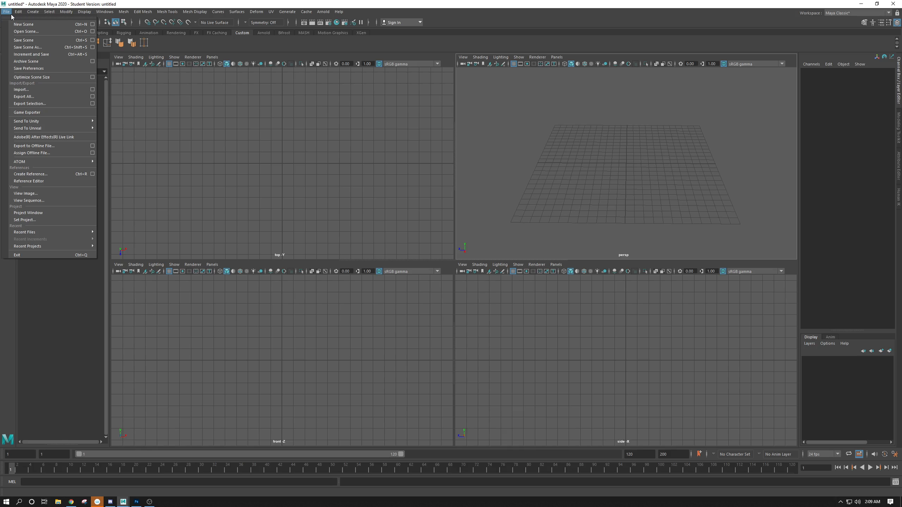
pyautogui.click(468, 148)
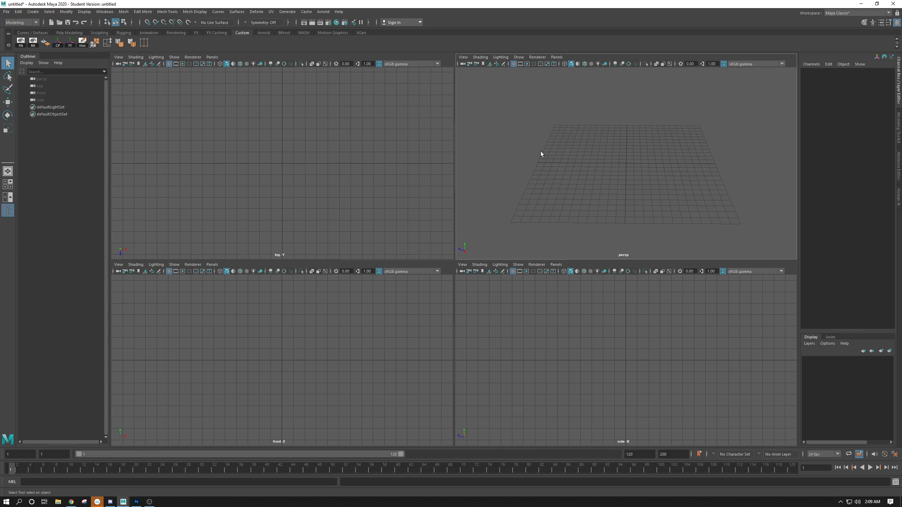
# - Switch to Chrome and examine the downloadable planet textures on the Solar Textures page, and put the browser away
pyautogui.press('alt')
pyautogui.hotkey('alt', 'Tab')
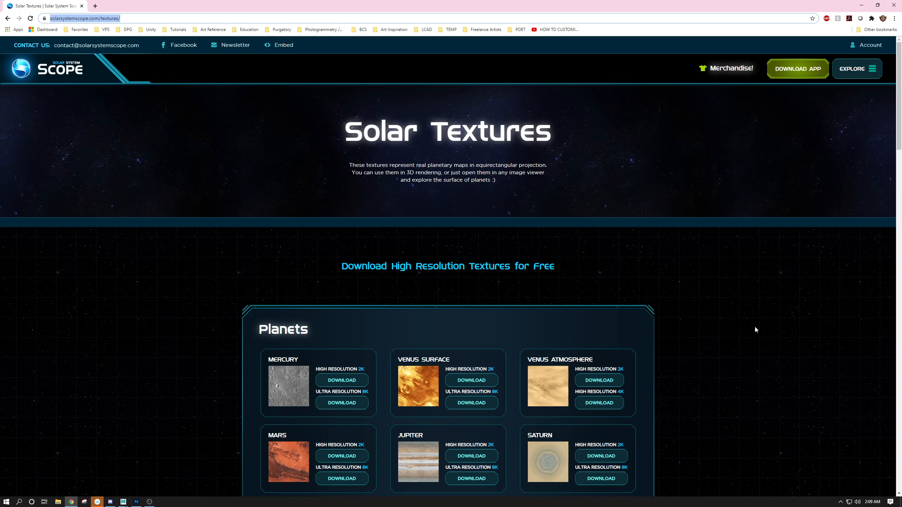
pyautogui.scroll(-2, 755, 329)
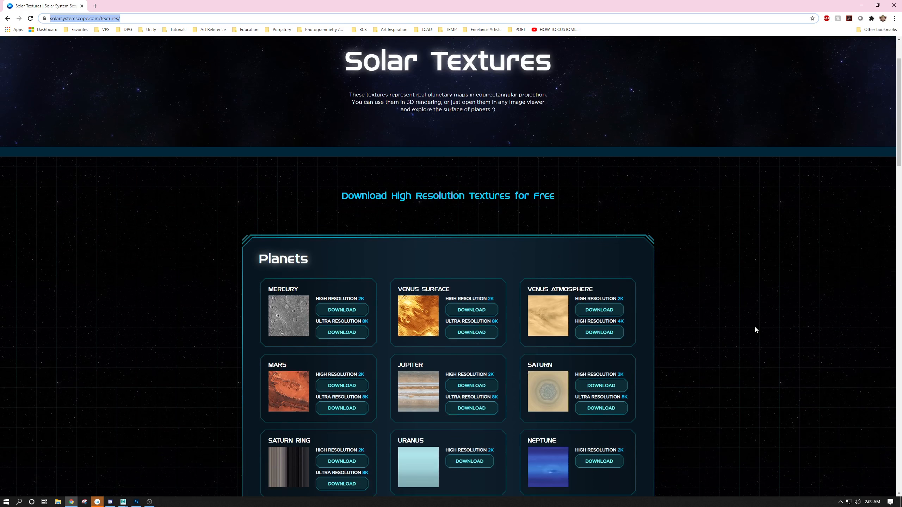
pyautogui.scroll(-1, 756, 328)
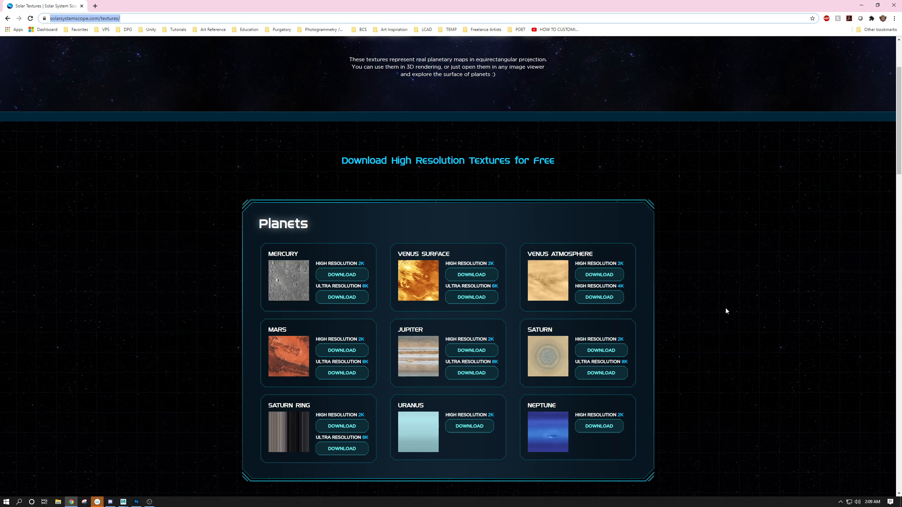
pyautogui.click(861, 6)
# - Switch to File Explorer and view the planet texture files in the SolarSystem_Maya project's sourceimages folder
pyautogui.click(58, 502)
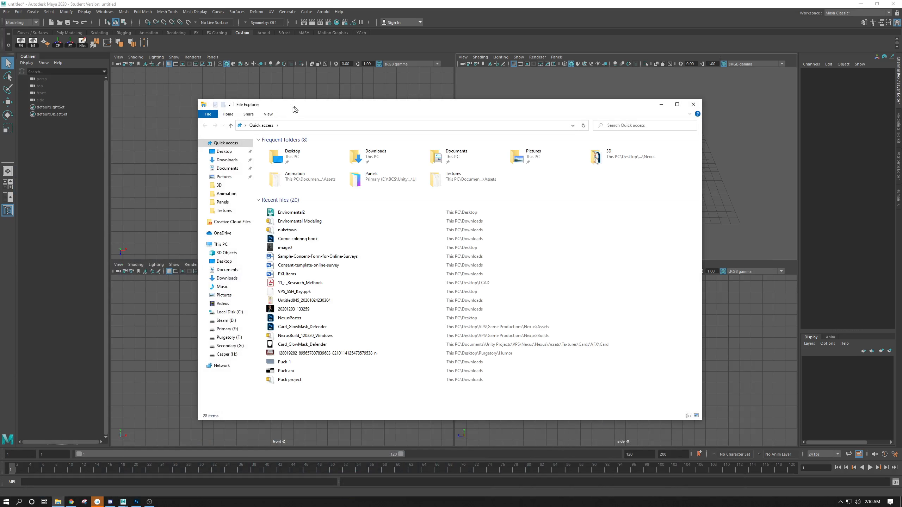
pyautogui.moveTo(293, 107); pyautogui.dragTo(0, 116)
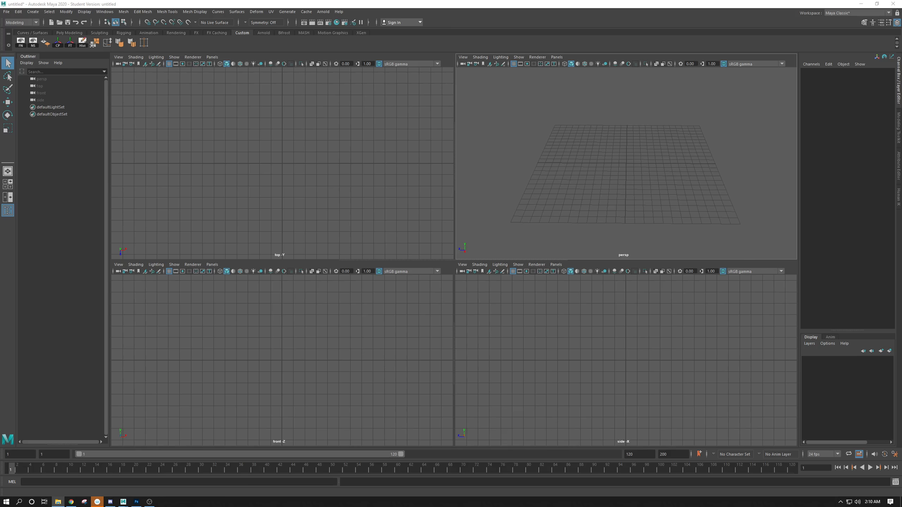
pyautogui.moveTo(0, 72); pyautogui.dragTo(310, 106)
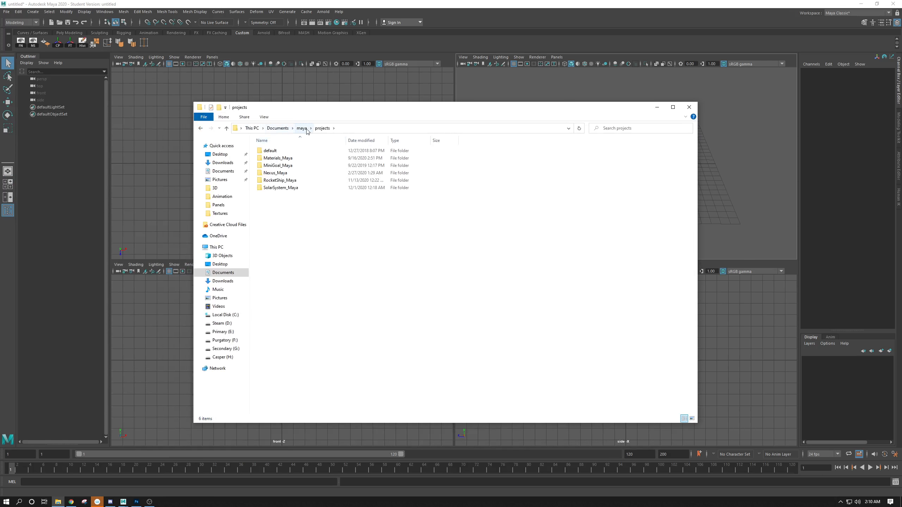
pyautogui.doubleClick(271, 188)
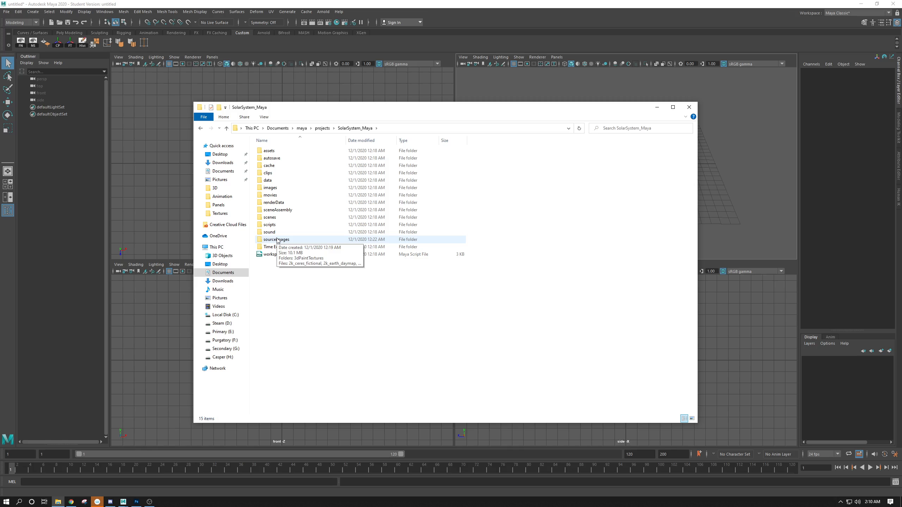
pyautogui.click(278, 241)
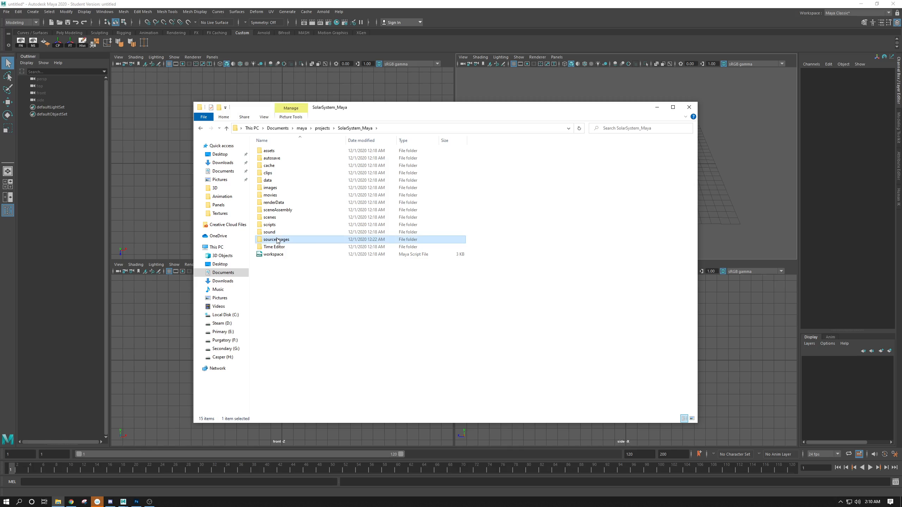
pyautogui.doubleClick(277, 240)
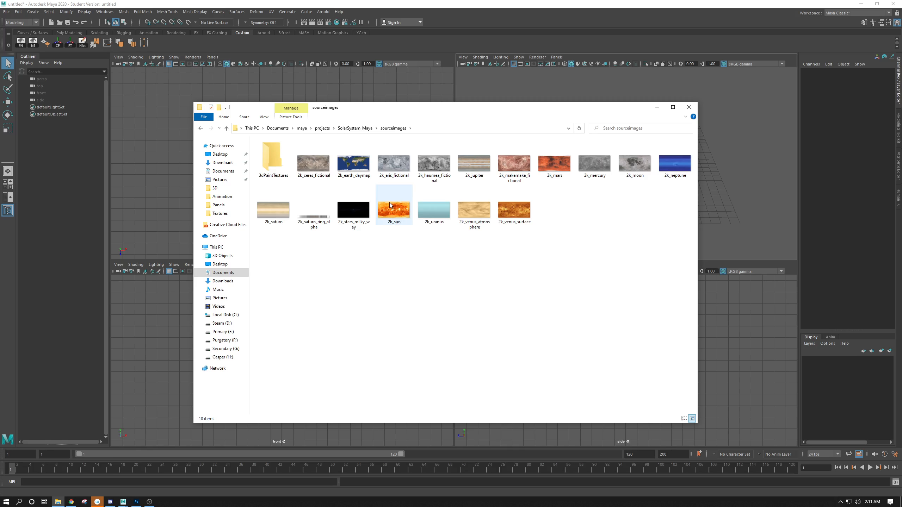
# - Go back to the SolarSystem_Maya project folder to review its contents, and close the File Explorer window
pyautogui.click(356, 128)
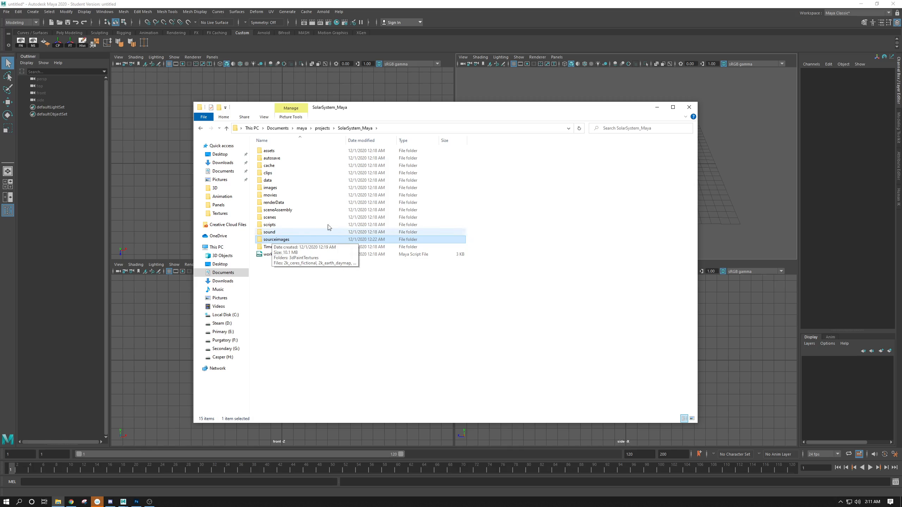
pyautogui.click(293, 287)
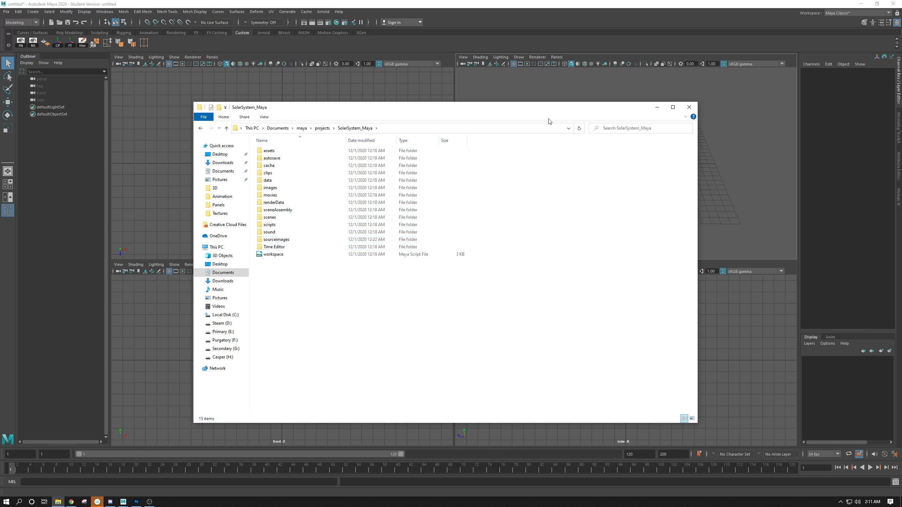
pyautogui.click(692, 108)
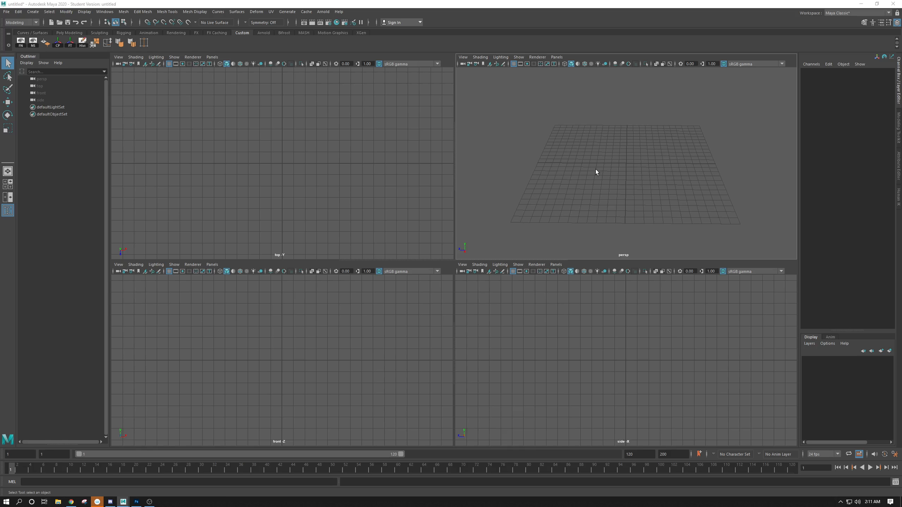
# - Maximize the perspective view and create a polygon sphere with a radius of about 2.24 near the grid centre
pyautogui.press('space')
pyautogui.keyDown('alt'); pyautogui.moveTo(533, 262); pyautogui.dragTo(447, 220); pyautogui.keyUp('alt')
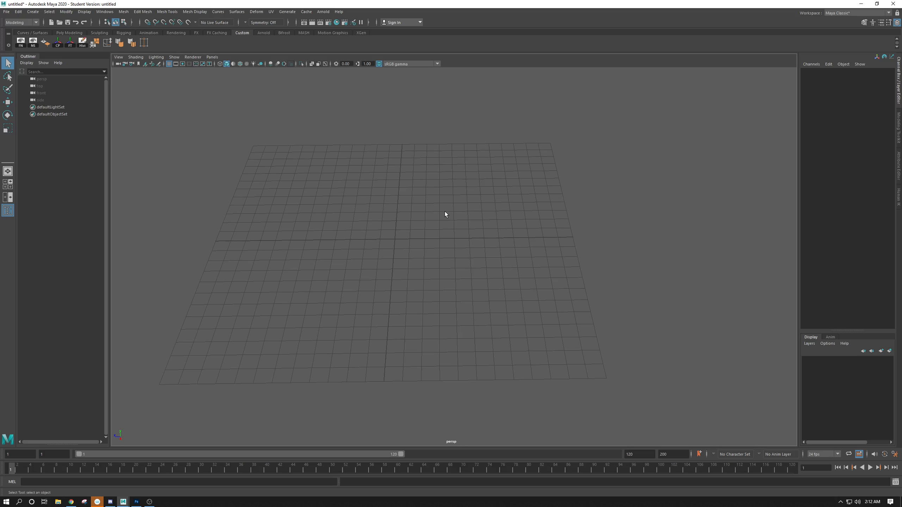
pyautogui.click(33, 12)
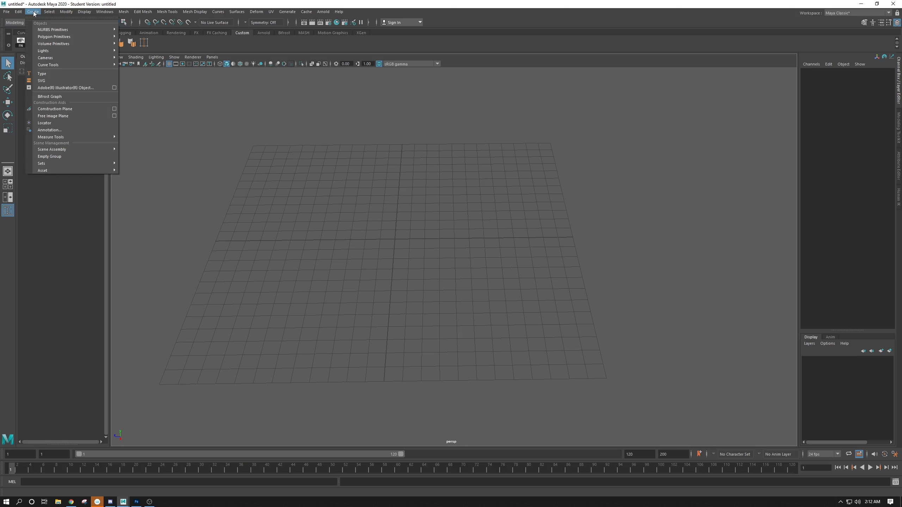
pyautogui.moveTo(45, 37)
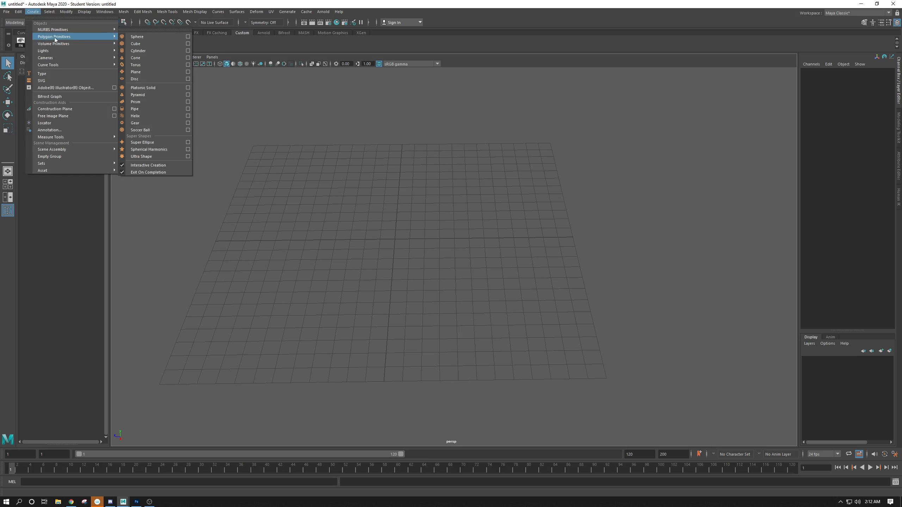
pyautogui.click(137, 37)
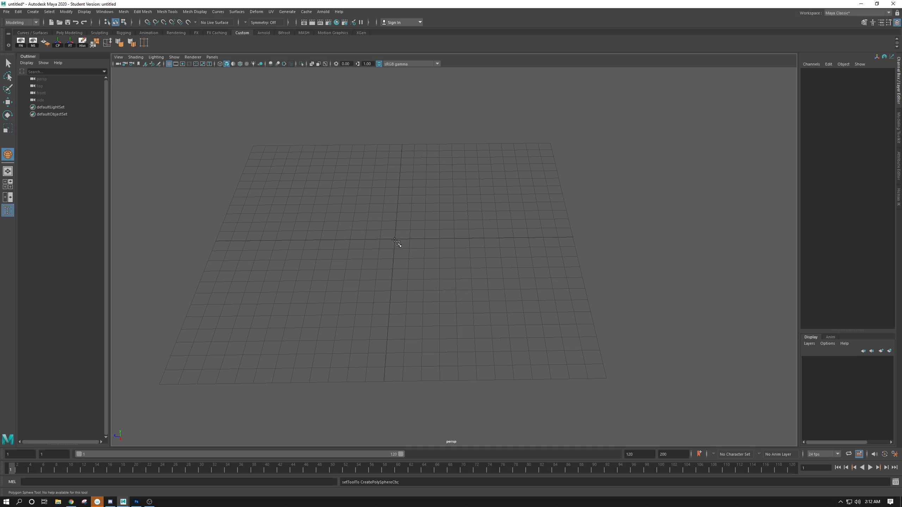
pyautogui.moveTo(395, 241); pyautogui.dragTo(410, 271)
# - Move the sphere along the Z axis to about -5.6, away from the grid centre
pyautogui.press('w')
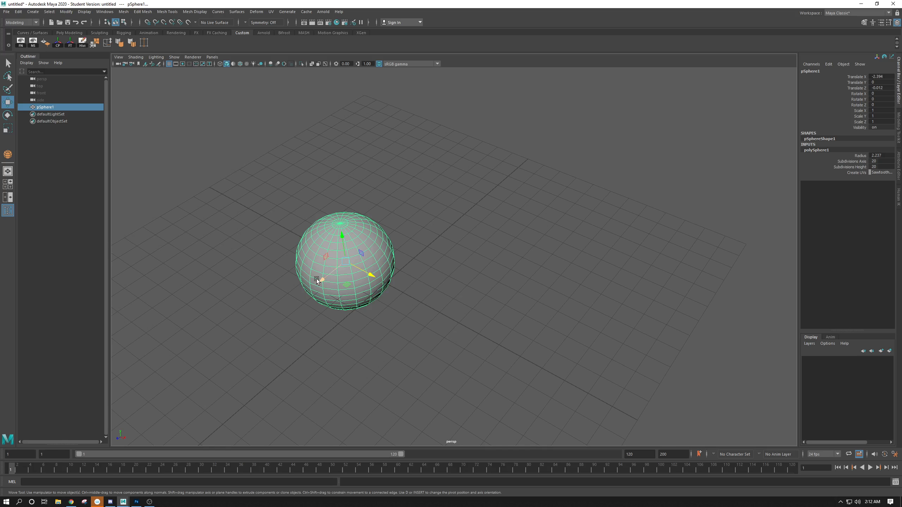
pyautogui.moveTo(320, 280); pyautogui.dragTo(376, 234)
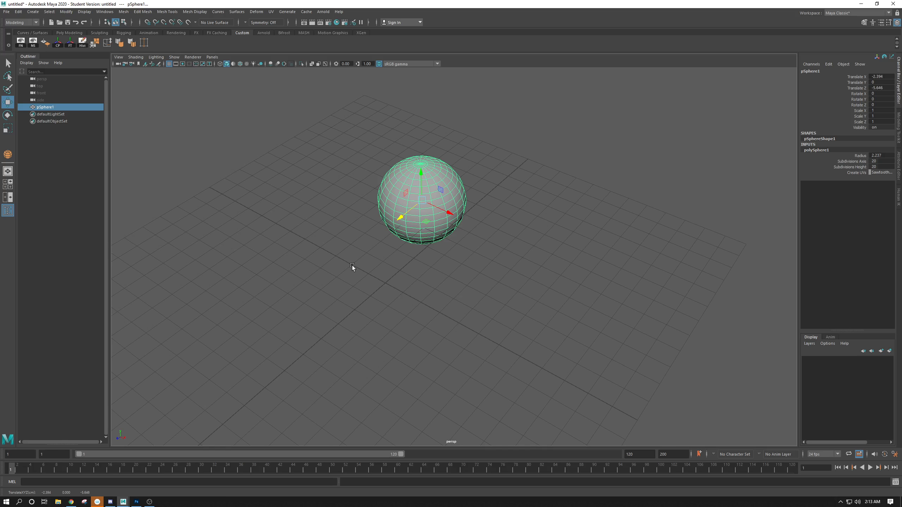
pyautogui.scroll(5, 370, 300)
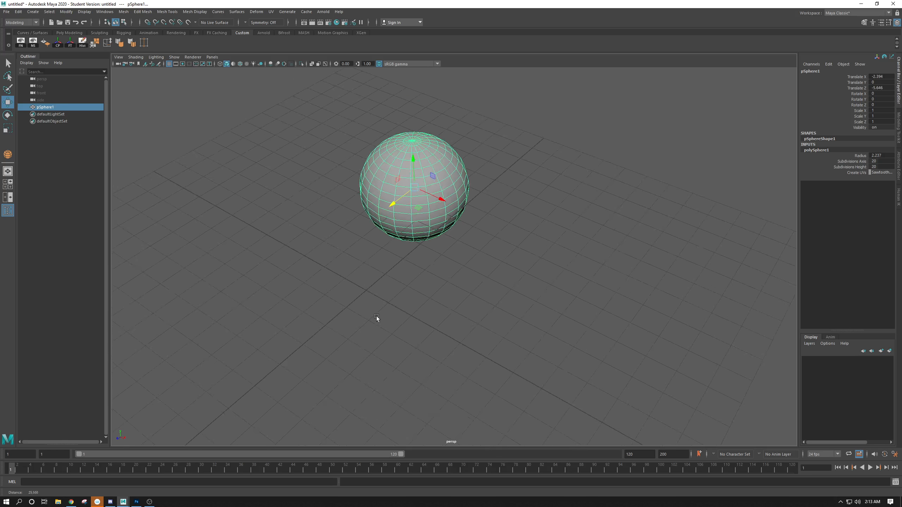
pyautogui.scroll(1, 391, 293)
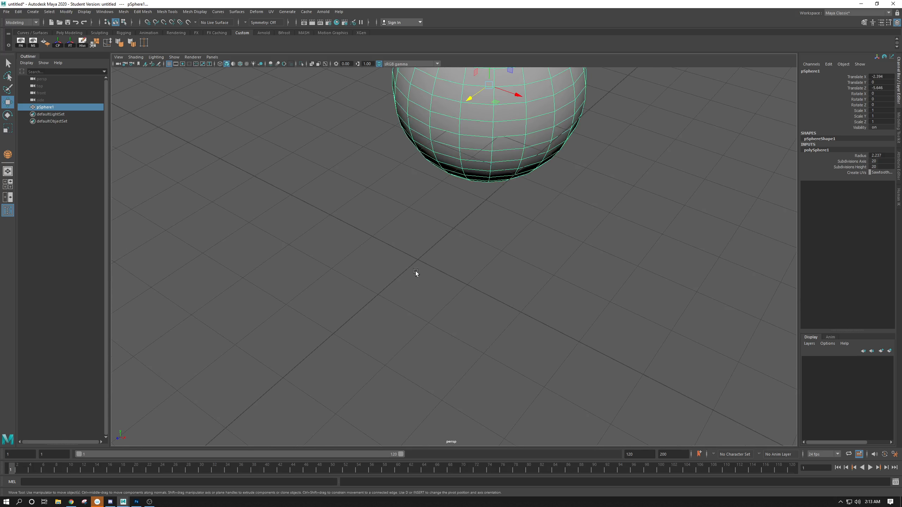
pyautogui.scroll(-6, 493, 292)
pyautogui.keyDown('alt'); pyautogui.moveTo(283, 199); pyautogui.dragTo(389, 225); pyautogui.keyUp('alt')
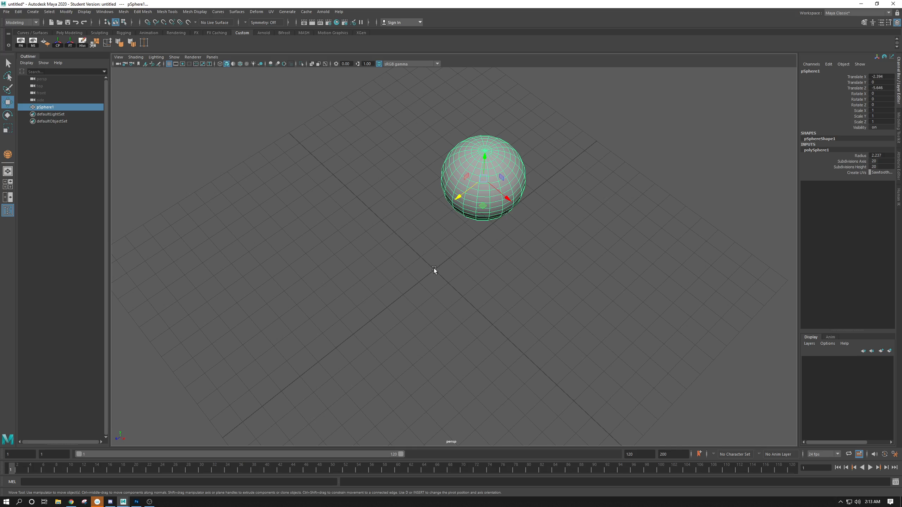
# - Set the sphere's Translate X and Translate Z to 0 to centre it on the grid, and deselect it
pyautogui.doubleClick(885, 77)
pyautogui.write('0')
pyautogui.press('Tab')
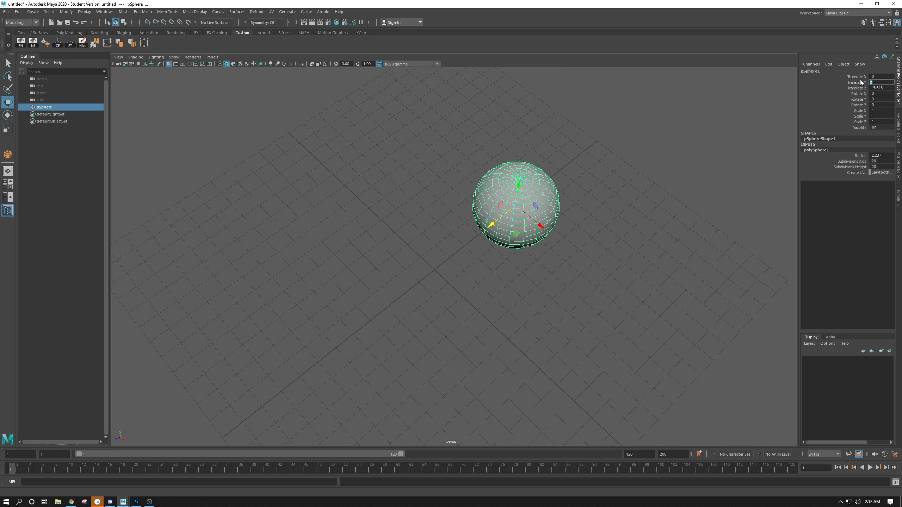
pyautogui.press('Tab')
pyautogui.write('0')
pyautogui.press('Return')
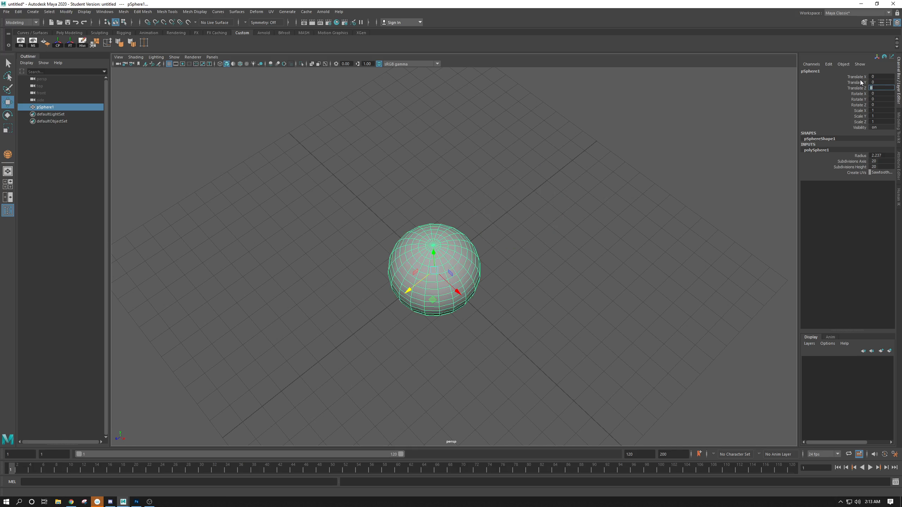
pyautogui.click(505, 215)
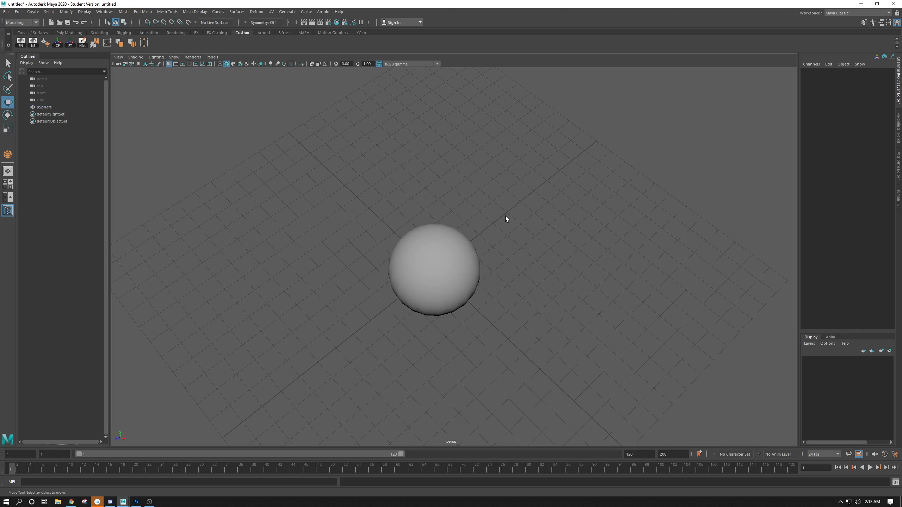
# - Move the sphere freely away from the grid centre to about X -6.18, Y 0.42, Z -2.23
pyautogui.click(427, 260)
pyautogui.moveTo(408, 292); pyautogui.dragTo(450, 179)
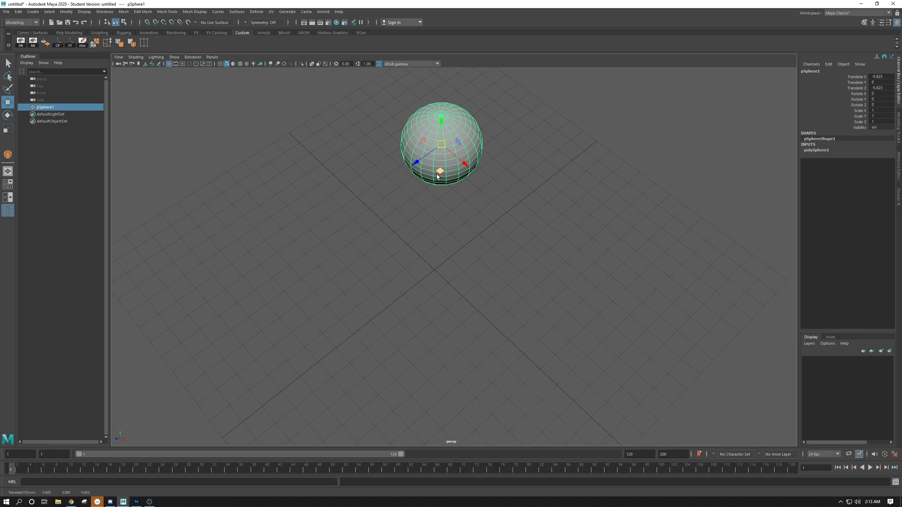
pyautogui.moveTo(466, 164); pyautogui.dragTo(415, 186)
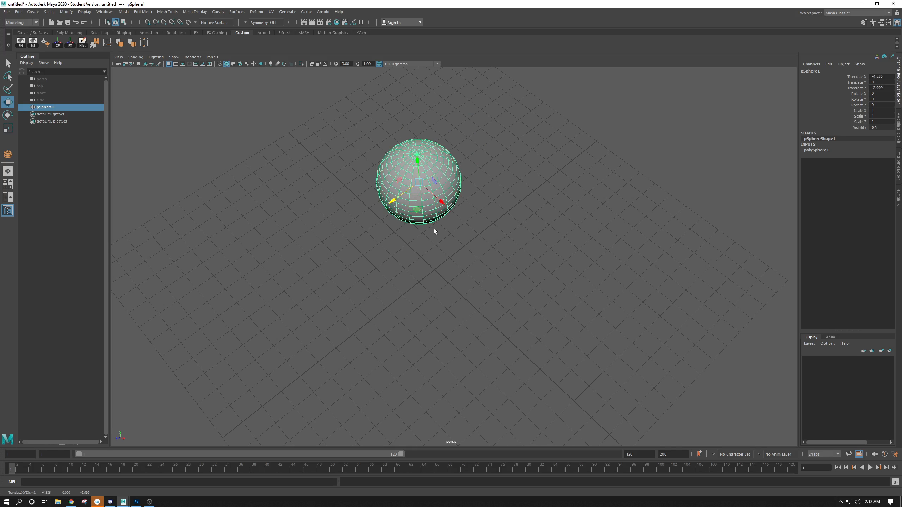
pyautogui.moveTo(421, 181); pyautogui.dragTo(389, 167)
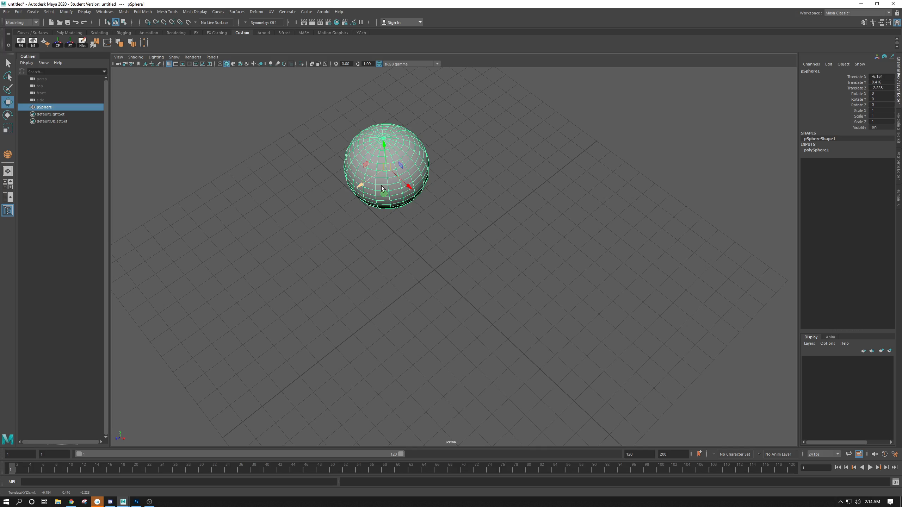
# - Snap the sphere back onto the grid's centre point using grid snapping
pyautogui.moveTo(381, 186); pyautogui.dragTo(382, 198, button='right')
pyautogui.moveTo(389, 167); pyautogui.dragTo(421, 156, button='right')
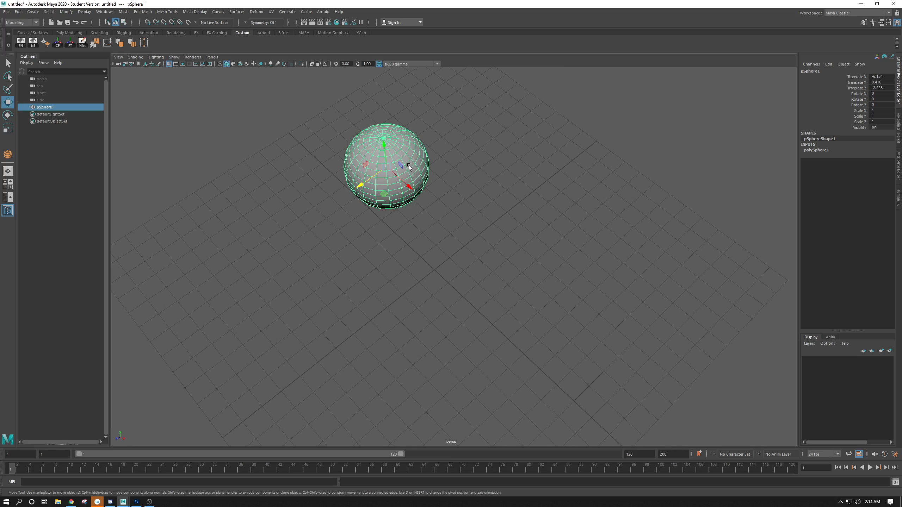
pyautogui.press('x')
pyautogui.moveTo(385, 166); pyautogui.dragTo(430, 269)
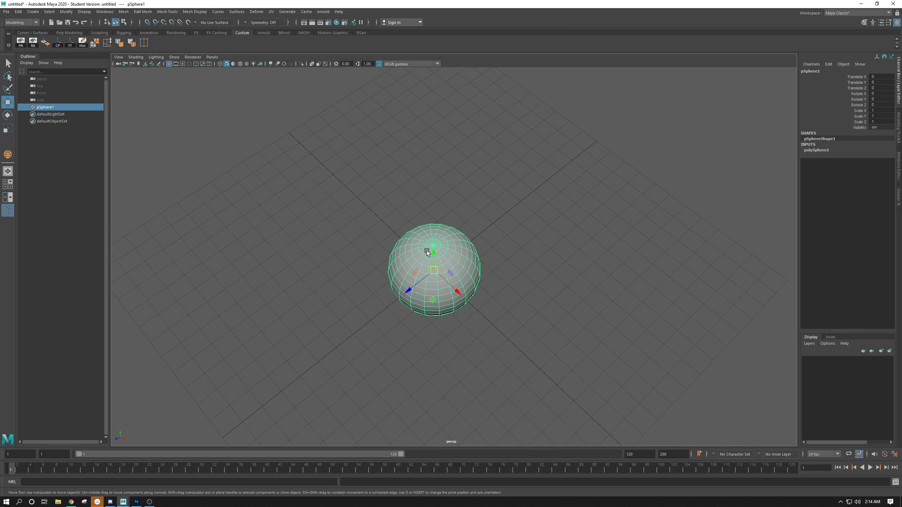
# - Toggle the sphere repeatedly between component and object selection, finish in object selection mode, and deselect everything
pyautogui.moveTo(427, 252)
pyautogui.mouseDown(button='right')
pyautogui.moveTo(455, 255)
pyautogui.moveTo(430, 267)
pyautogui.moveTo(449, 255)
pyautogui.moveTo(439, 259)
pyautogui.moveTo(432, 245)
pyautogui.moveTo(453, 239)
pyautogui.moveTo(438, 244)
pyautogui.mouseUp(button='right')
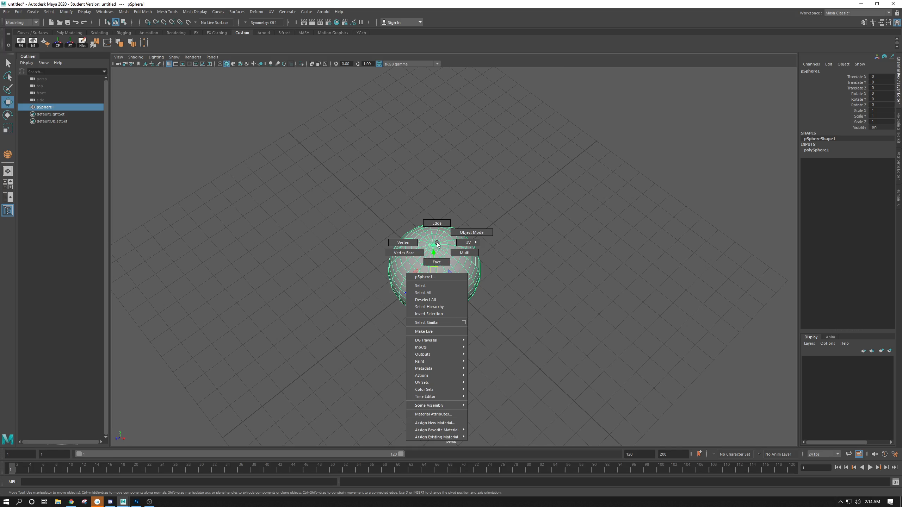
pyautogui.moveTo(437, 242); pyautogui.dragTo(465, 228, button='right')
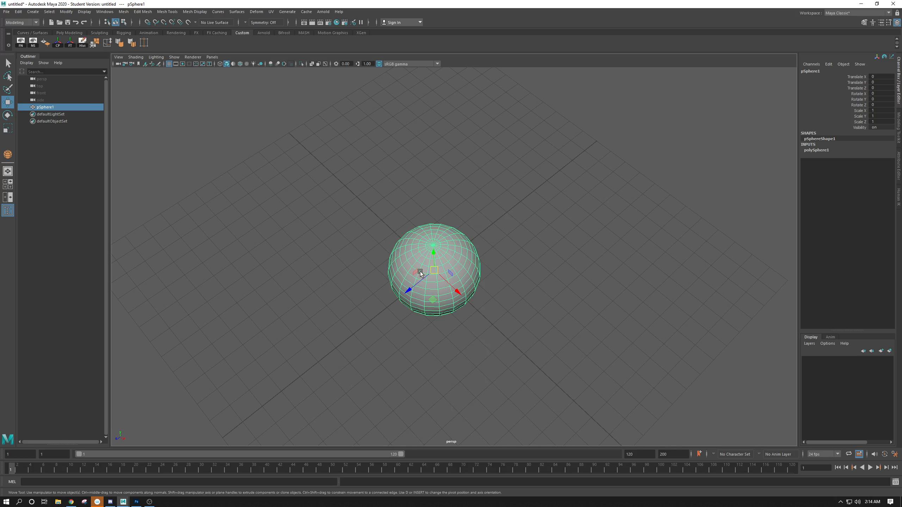
pyautogui.press('F8')
pyautogui.press('F8')
pyautogui.press('F8')
pyautogui.press('F8')
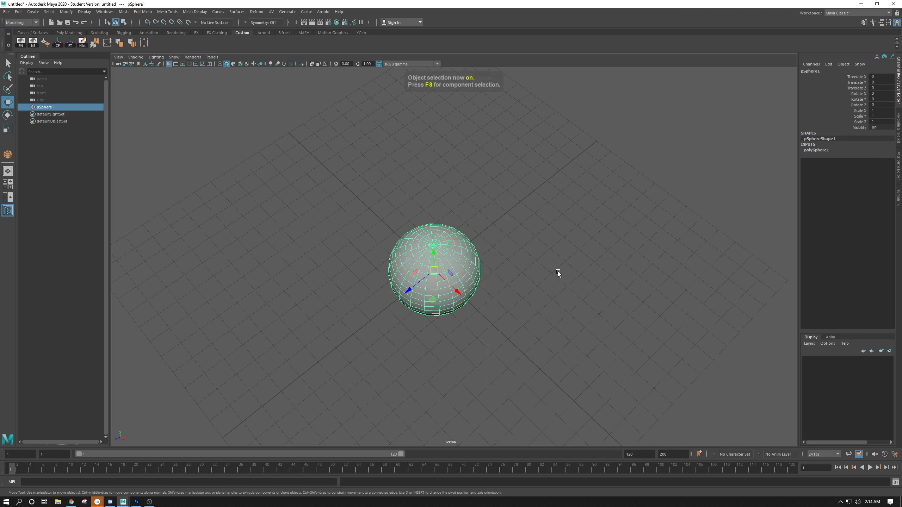
pyautogui.press('F8')
pyautogui.press('F8')
pyautogui.press('F8')
pyautogui.press('F8')
pyautogui.press('F8')
pyautogui.press('F8')
pyautogui.press('F8')
pyautogui.press('F8')
pyautogui.press('F8')
pyautogui.press('F8')
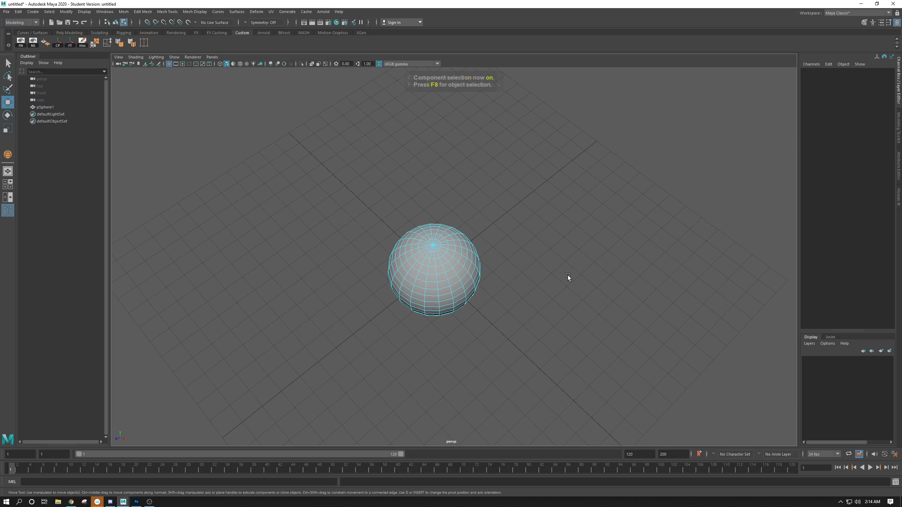
pyautogui.press('F8')
pyautogui.press('F8')
pyautogui.press('F8')
pyautogui.press('F8')
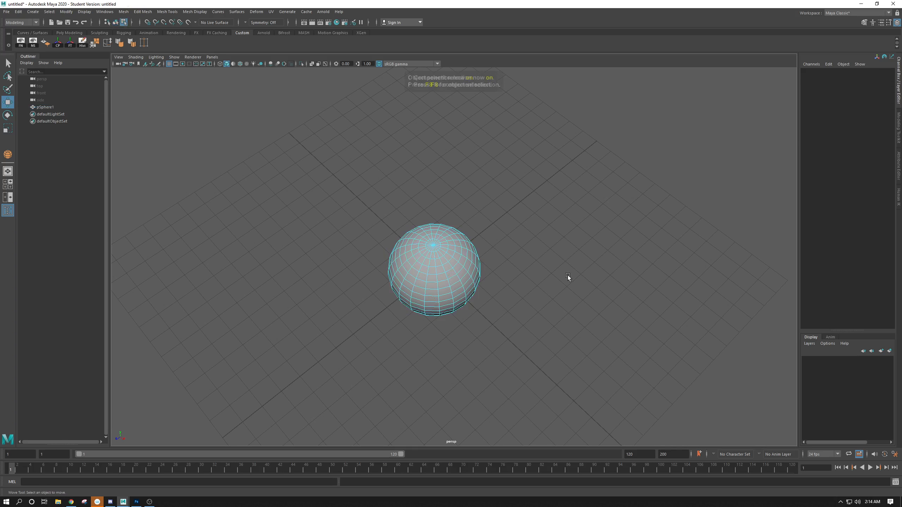
pyautogui.click(516, 280)
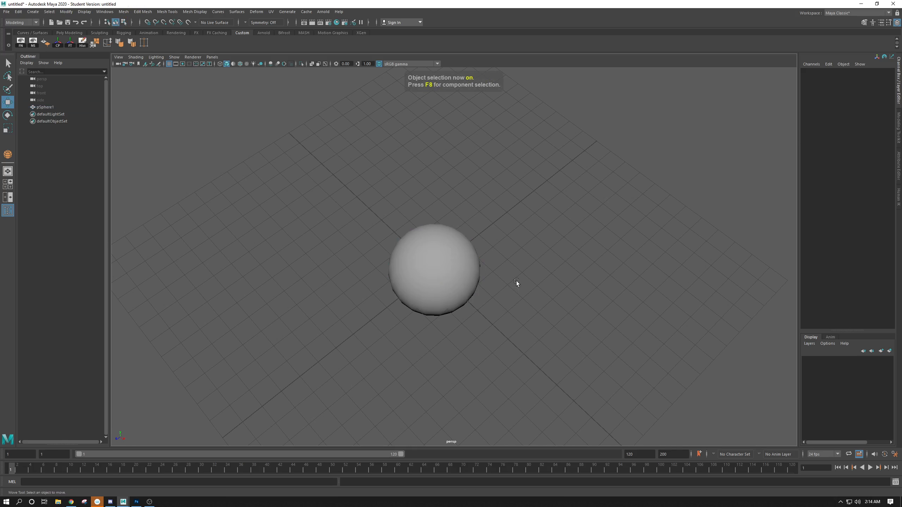
# - Select the sphere, view it from a lower angle, and open its name for editing in the Channel Box
pyautogui.click(452, 259)
pyautogui.keyDown('alt'); pyautogui.moveTo(448, 261); pyautogui.dragTo(416, 261); pyautogui.keyUp('alt')
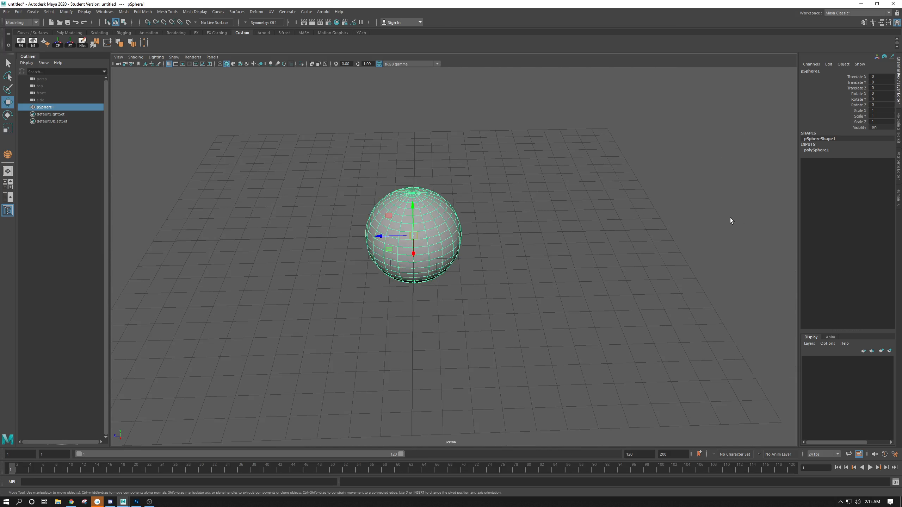
pyautogui.doubleClick(809, 70)
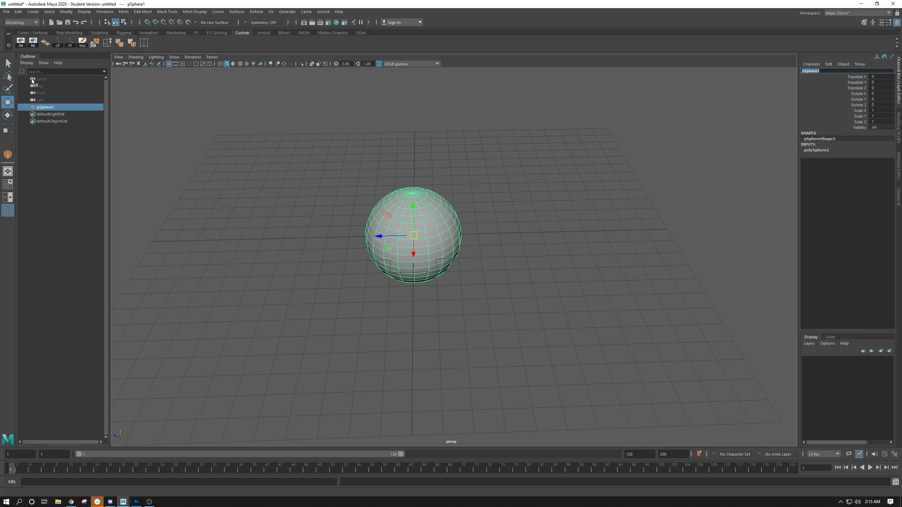
# - Hide and show the Outliner repeatedly, leaving it visible
pyautogui.click(7, 212)
pyautogui.click(8, 212)
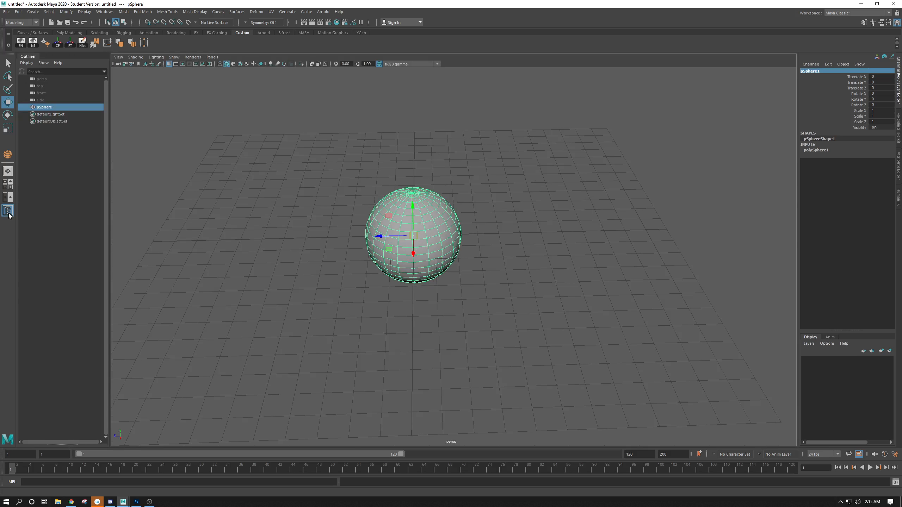
pyautogui.click(8, 212)
pyautogui.click(8, 212)
pyautogui.click(8, 212)
pyautogui.click(8, 212)
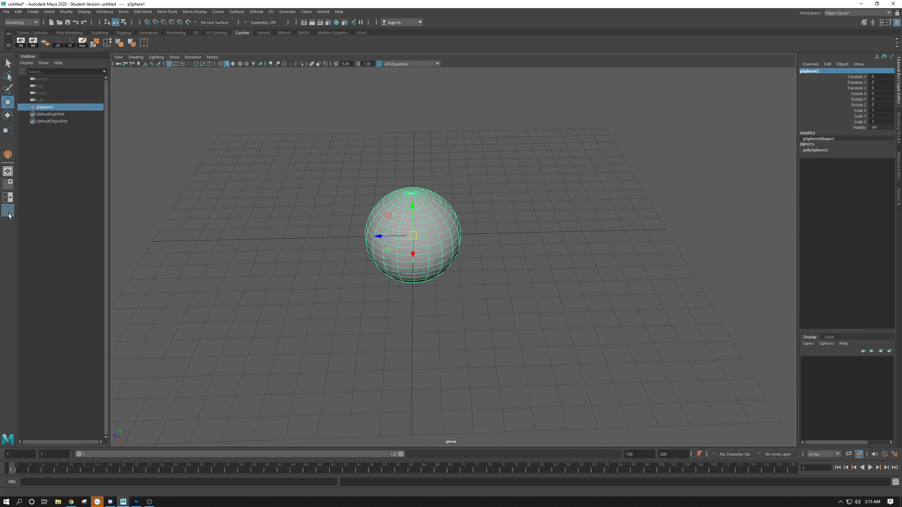
pyautogui.click(9, 214)
pyautogui.click(9, 213)
# - Rename the sphere Sun in the Outliner
pyautogui.doubleClick(42, 109)
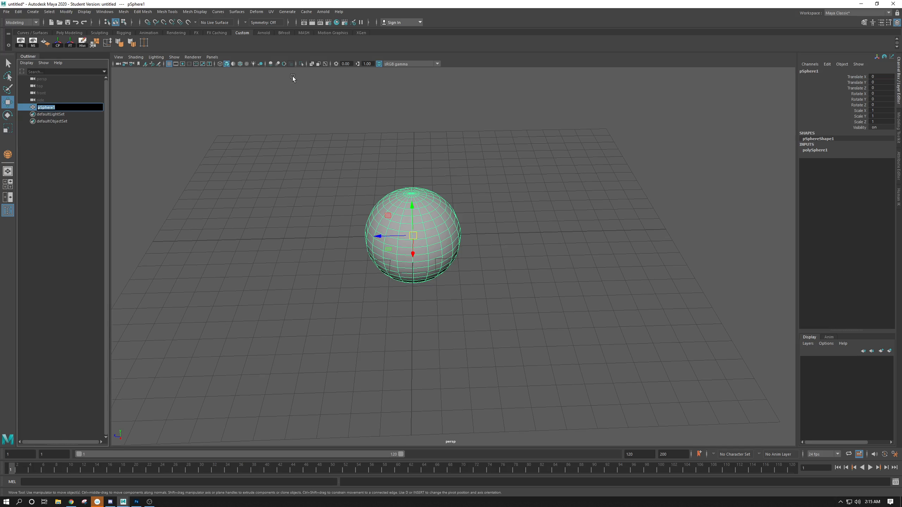
pyautogui.write('Sun')
pyautogui.press('Return')
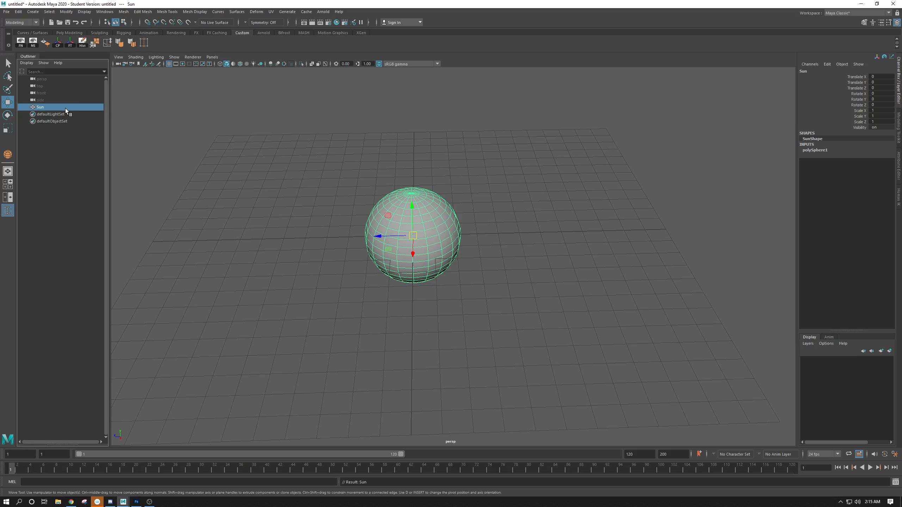
# - Duplicate the Sun sphere and move the copy along the Z axis to about -7.18, beside the original
pyautogui.scroll(-2, 367, 237)
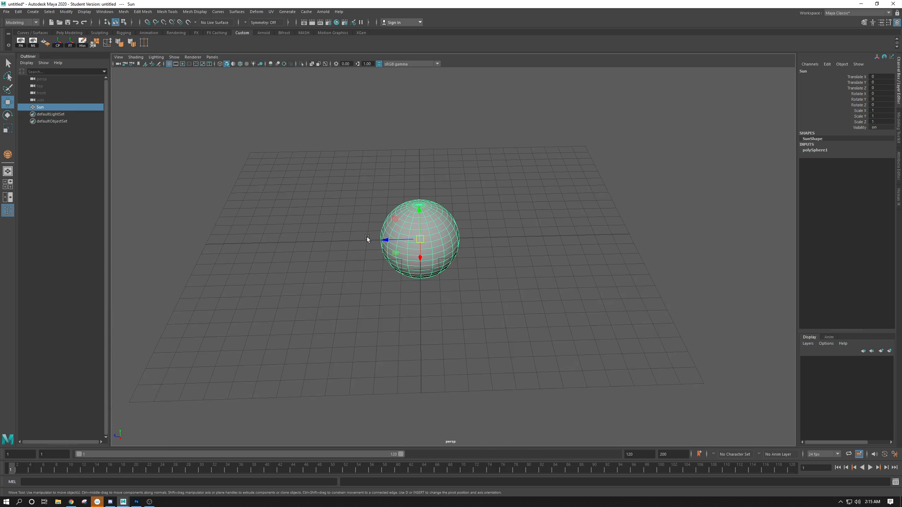
pyautogui.keyDown('alt'); pyautogui.moveTo(384, 228); pyautogui.dragTo(340, 217, button='middle'); pyautogui.keyUp('alt')
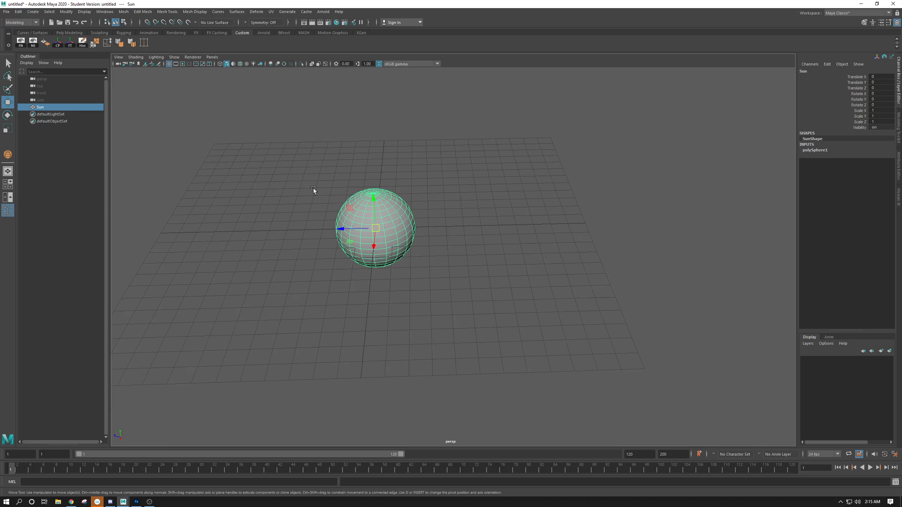
pyautogui.keyDown('alt'); pyautogui.moveTo(371, 199); pyautogui.dragTo(382, 212); pyautogui.keyUp('alt')
pyautogui.keyDown('alt'); pyautogui.moveTo(376, 202); pyautogui.dragTo(318, 187, button='middle'); pyautogui.keyUp('alt')
pyautogui.keyDown('alt'); pyautogui.moveTo(326, 214); pyautogui.dragTo(343, 223, button='right'); pyautogui.keyUp('alt')
pyautogui.moveTo(343, 224)
pyautogui.keyDown('alt'); pyautogui.mouseDown(button='middle')
pyautogui.moveTo(362, 221)
pyautogui.moveTo(373, 242)
pyautogui.moveTo(328, 232)
pyautogui.mouseUp(button='middle'); pyautogui.keyUp('alt')
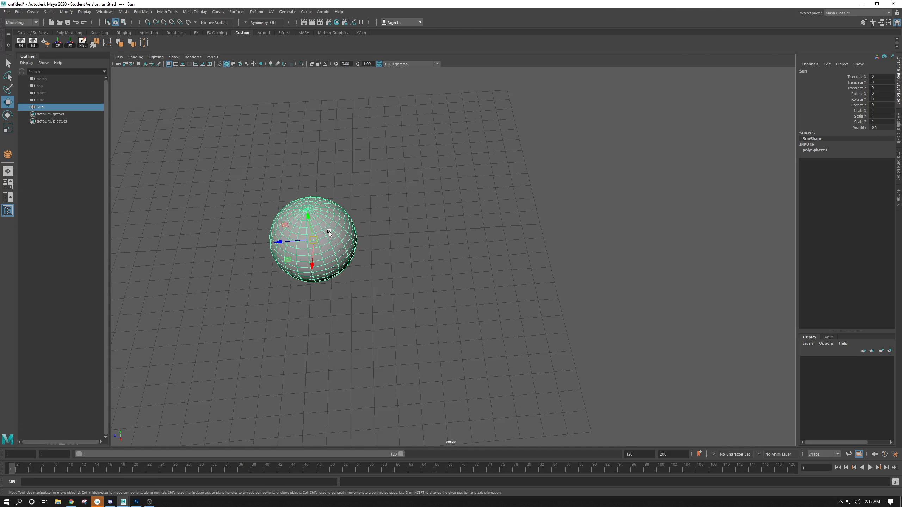
pyautogui.keyDown('alt'); pyautogui.moveTo(405, 242); pyautogui.dragTo(358, 238); pyautogui.keyUp('alt')
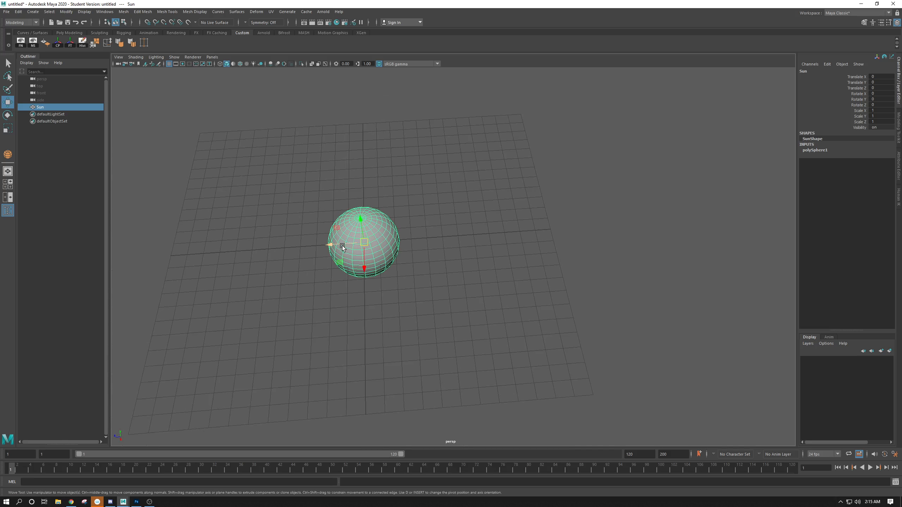
pyautogui.keyDown('alt'); pyautogui.moveTo(381, 204); pyautogui.dragTo(305, 209, button='middle'); pyautogui.keyUp('alt')
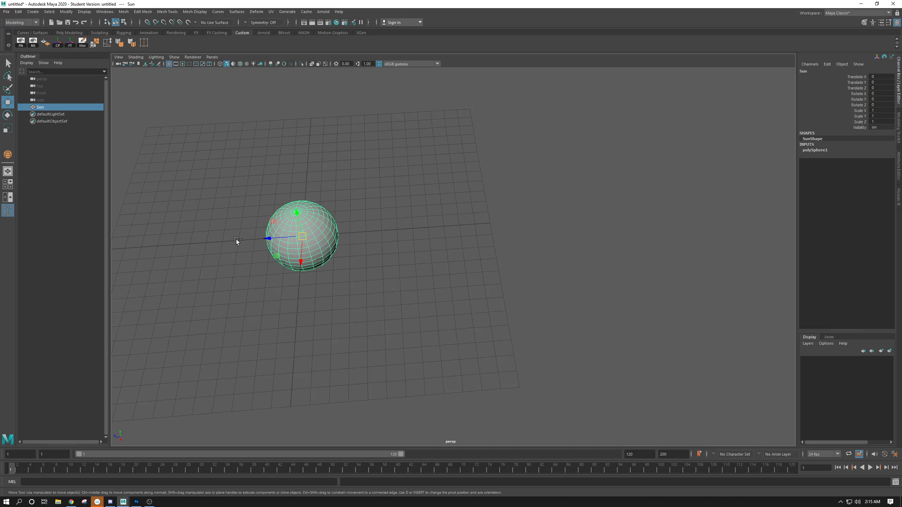
pyautogui.moveTo(45, 107); pyautogui.dragTo(227, 168, button='middle')
pyautogui.moveTo(243, 203); pyautogui.dragTo(49, 117, button='middle')
pyautogui.hotkey('ctrl', 'd')
pyautogui.moveTo(268, 238); pyautogui.dragTo(382, 228)
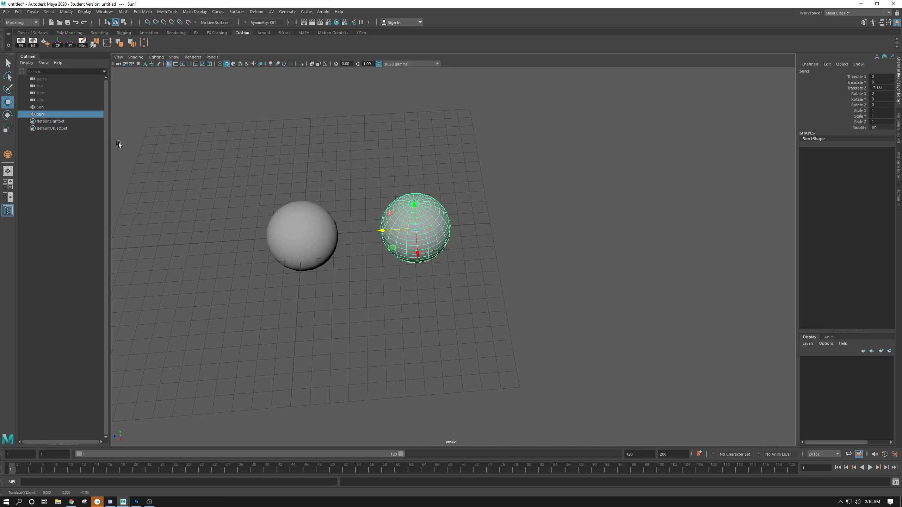
# - Rename the duplicated sphere Mercury
pyautogui.doubleClick(42, 114)
pyautogui.write('Merc')
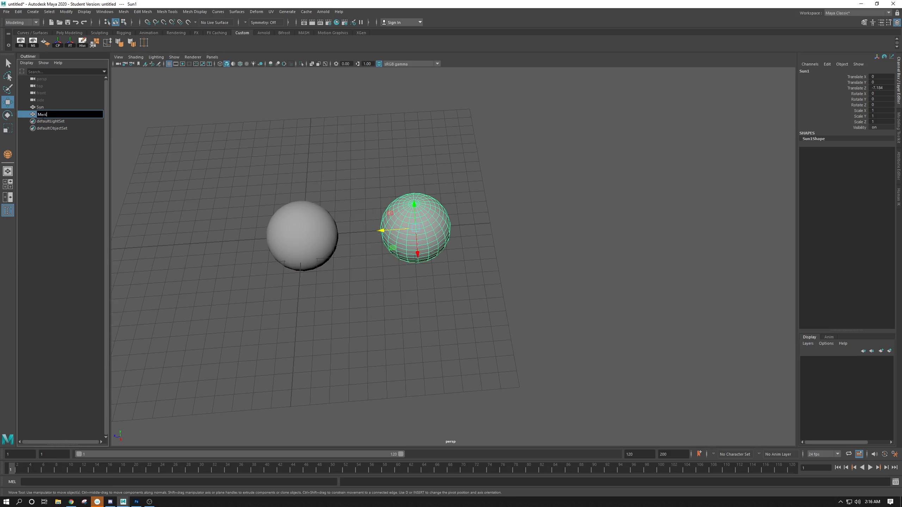
pyautogui.write('ury')
pyautogui.press('Return')
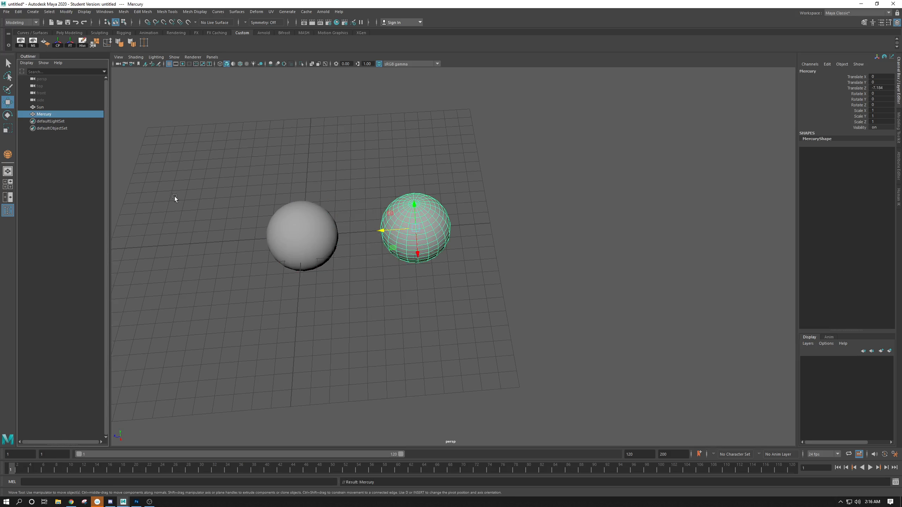
# - Scale the Mercury sphere down uniformly to about 0.26 on all axes
pyautogui.scroll(4, 408, 215)
pyautogui.press('e')
pyautogui.press('r')
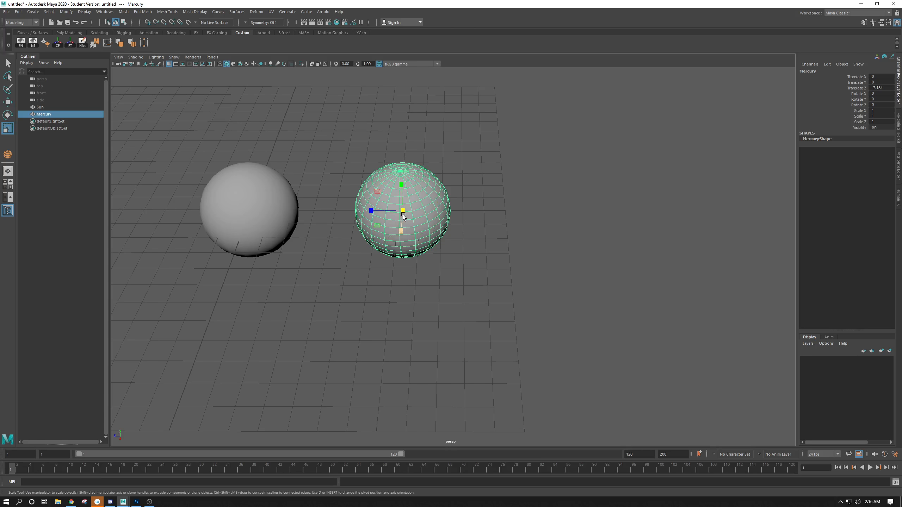
pyautogui.moveTo(403, 214); pyautogui.dragTo(384, 235)
pyautogui.press('w')
pyautogui.scroll(-2, 368, 216)
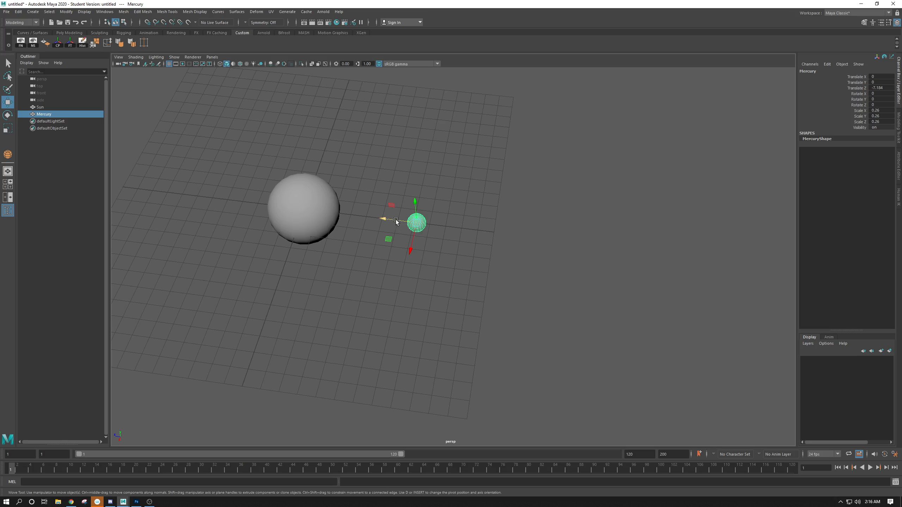
# - Try moving Mercury along the X and Z axes, and undo each move
pyautogui.moveTo(411, 250); pyautogui.dragTo(388, 362)
pyautogui.hotkey('ctrl', 'z')
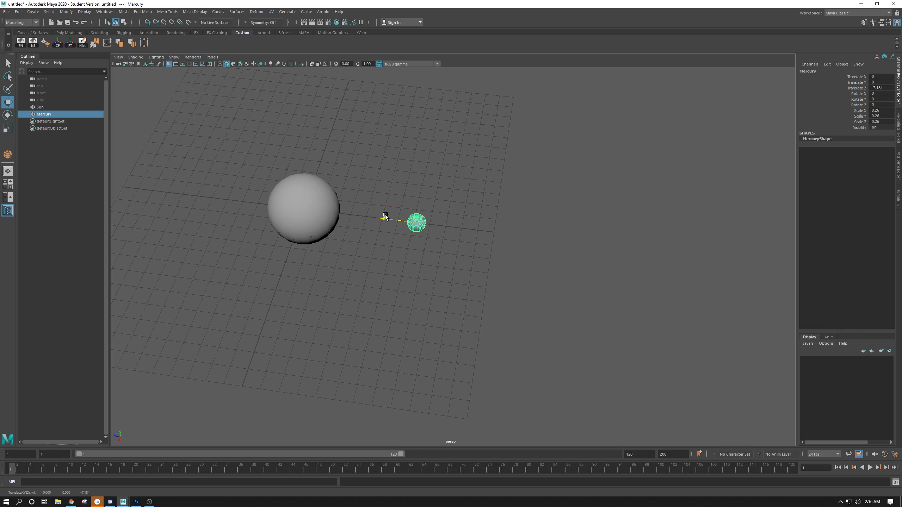
pyautogui.moveTo(383, 219)
pyautogui.mouseDown()
pyautogui.moveTo(200, 195)
pyautogui.moveTo(395, 218)
pyautogui.mouseUp()
pyautogui.hotkey('ctrl', 'z')
pyautogui.keyDown('alt'); pyautogui.moveTo(366, 262); pyautogui.dragTo(416, 196); pyautogui.keyUp('alt')
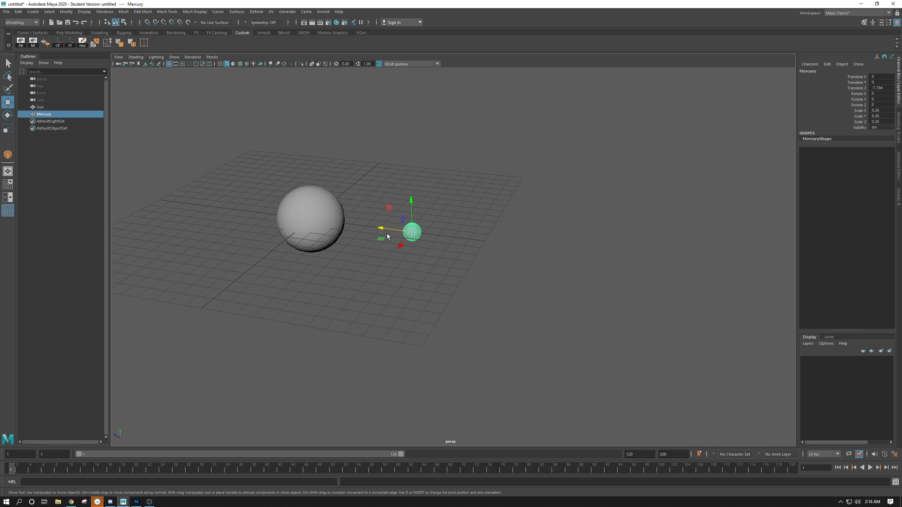
# - Move Mercury closer to the Sun along the Z axis, to about -6.55
pyautogui.moveTo(380, 228); pyautogui.dragTo(399, 242)
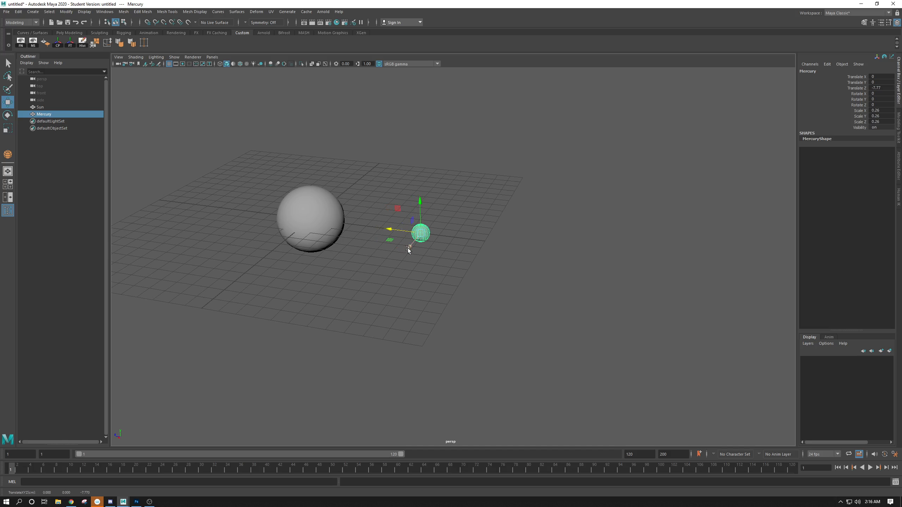
pyautogui.hotkey('ctrl', 'z')
pyautogui.moveTo(390, 229); pyautogui.dragTo(371, 231)
pyautogui.keyDown('alt'); pyautogui.moveTo(394, 265); pyautogui.dragTo(402, 280); pyautogui.keyUp('alt')
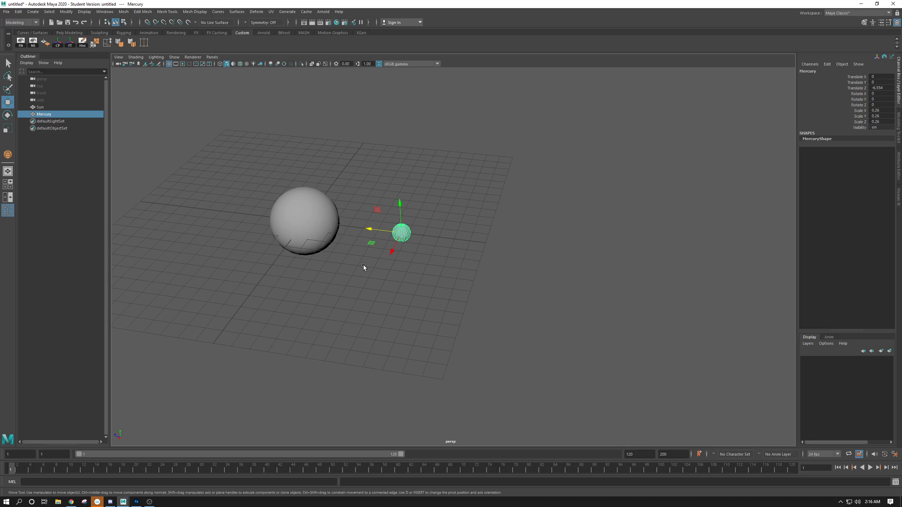
# - Scale the Mercury sphere down uniformly to about 0.231 on all axes
pyautogui.press('w')
pyautogui.press('r')
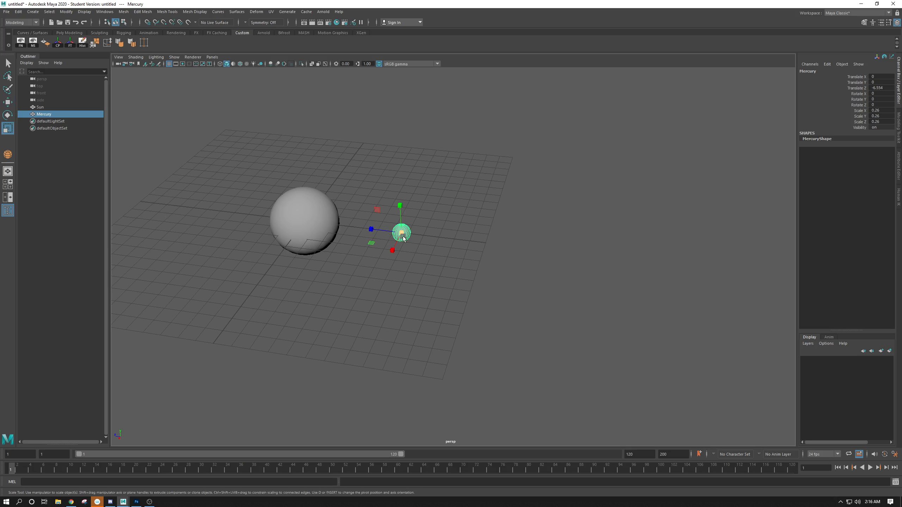
pyautogui.moveTo(401, 235); pyautogui.dragTo(379, 233)
pyautogui.press('w')
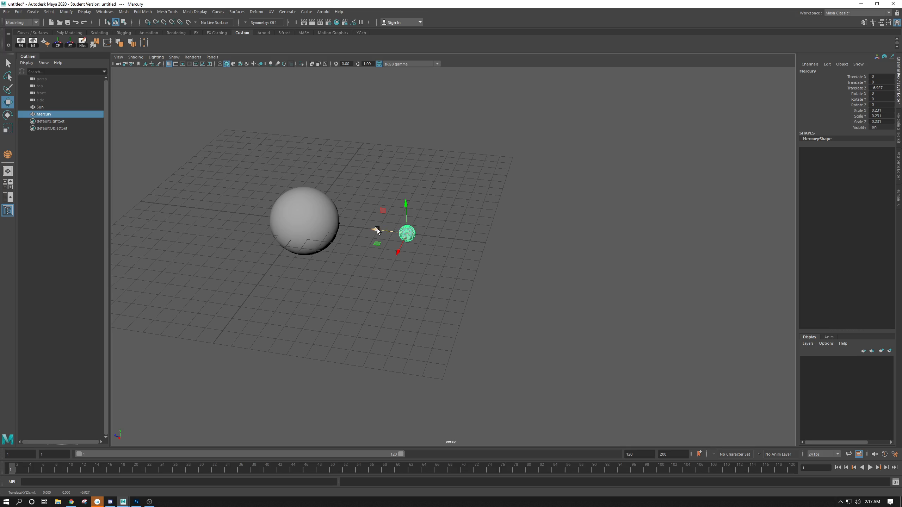
# - Move Mercury along the Z axis, snapped to the grid, to -5
pyautogui.moveTo(375, 230); pyautogui.dragTo(436, 292)
pyautogui.click(432, 290)
pyautogui.click(417, 246)
pyautogui.moveTo(436, 292)
pyautogui.keyDown('alt'); pyautogui.mouseDown(button='right')
pyautogui.moveTo(399, 283)
pyautogui.moveTo(428, 283)
pyautogui.mouseUp(button='right'); pyautogui.keyUp('alt')
pyautogui.keyDown('alt'); pyautogui.moveTo(429, 282); pyautogui.dragTo(397, 295, button='middle'); pyautogui.keyUp('alt')
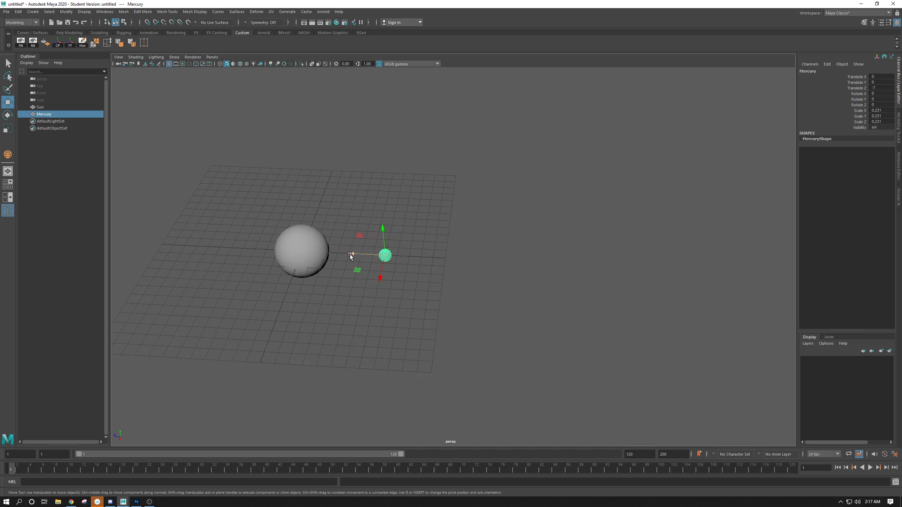
pyautogui.moveTo(350, 254)
pyautogui.mouseDown()
pyautogui.moveTo(376, 254)
pyautogui.moveTo(362, 255)
pyautogui.mouseUp()
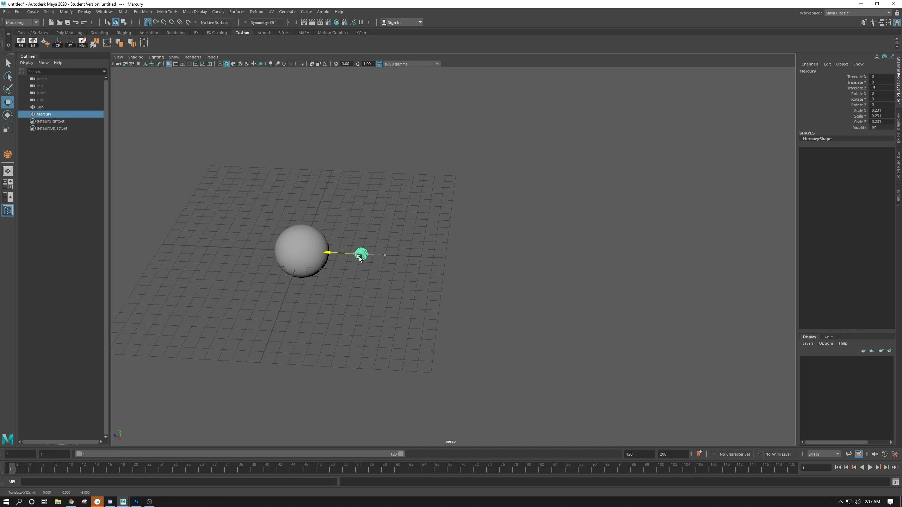
# - Scale Mercury down uniformly to about 0.133 on all axes
pyautogui.press('r')
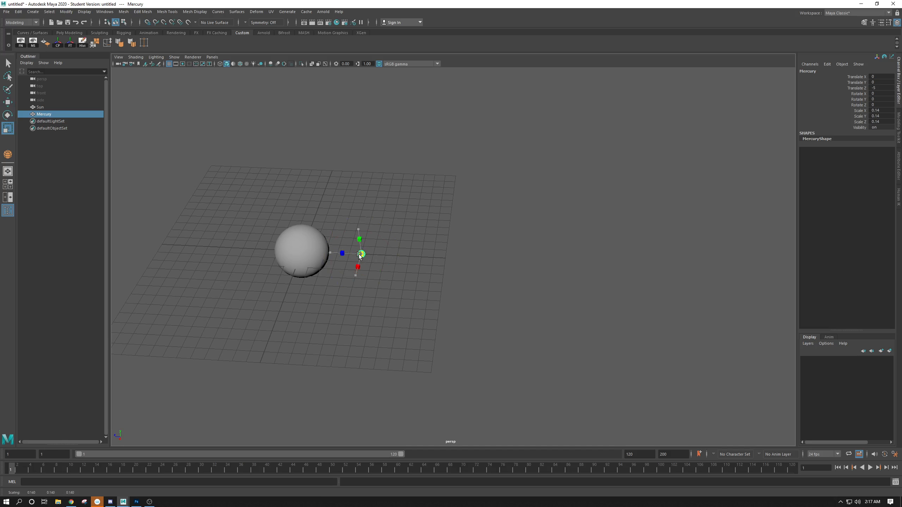
pyautogui.press('w')
pyautogui.click(384, 281)
pyautogui.click(363, 253)
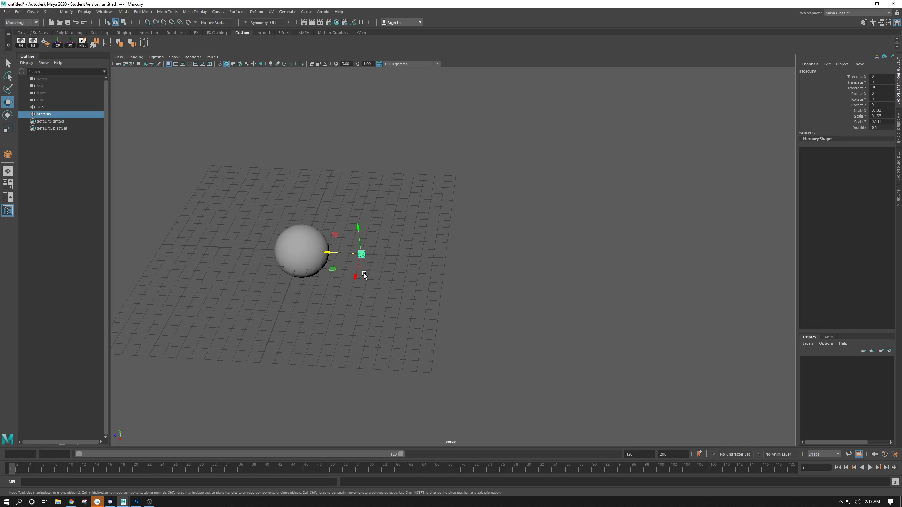
# - Duplicate Mercury, move the copy outward along the Z axis to about -7.1, and rename it Venus
pyautogui.keyDown('alt'); pyautogui.moveTo(363, 274); pyautogui.dragTo(385, 265, button='middle'); pyautogui.keyUp('alt')
pyautogui.hotkey('ctrl', 'd')
pyautogui.moveTo(351, 246); pyautogui.dragTo(377, 251)
pyautogui.doubleClick(55, 123)
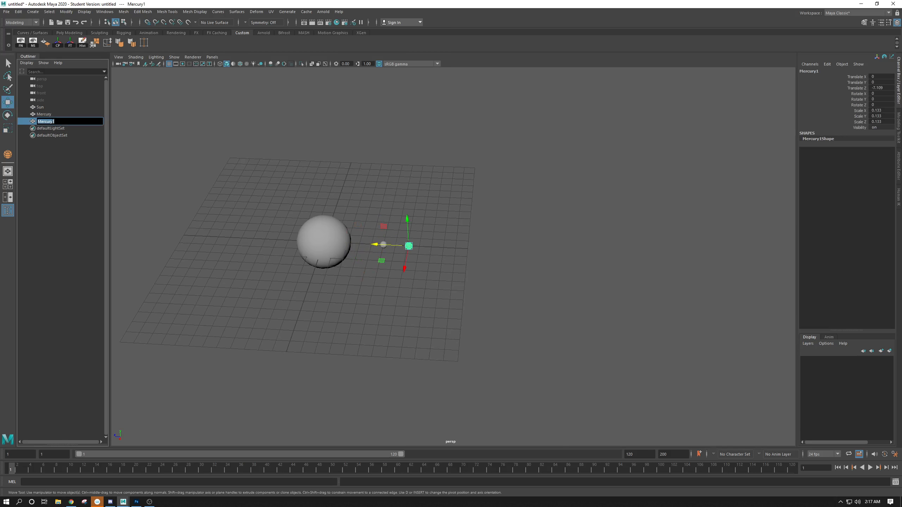
pyautogui.write('Venus')
pyautogui.press('Return')
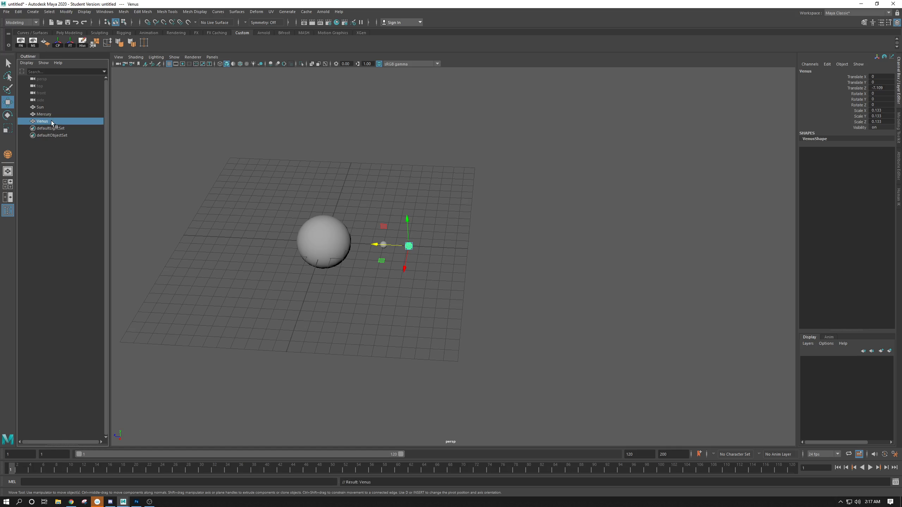
# - Scale Venus up uniformly to about 0.212 and move it along the Z axis to -9
pyautogui.scroll(2, 215, 173)
pyautogui.press('r')
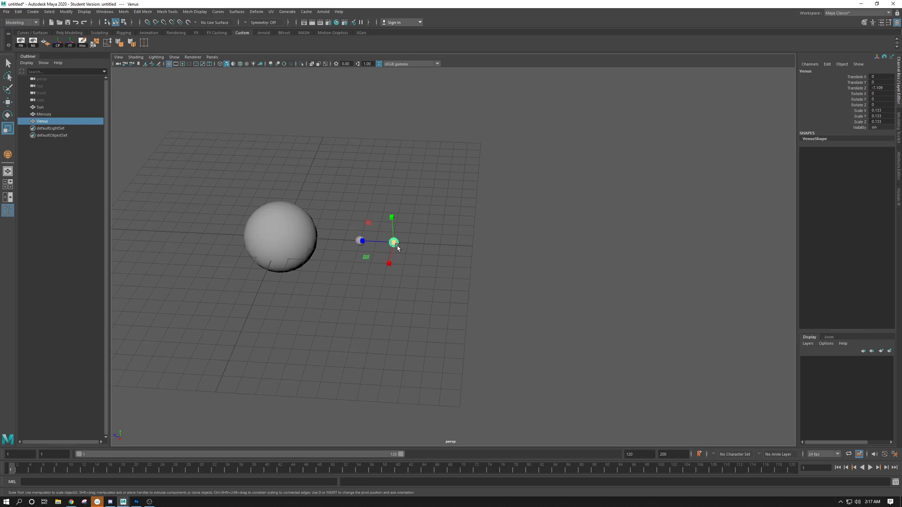
pyautogui.moveTo(394, 244); pyautogui.dragTo(423, 258)
pyautogui.press('w')
pyautogui.keyDown('alt'); pyautogui.moveTo(429, 250); pyautogui.dragTo(409, 257, button='middle'); pyautogui.keyUp('alt')
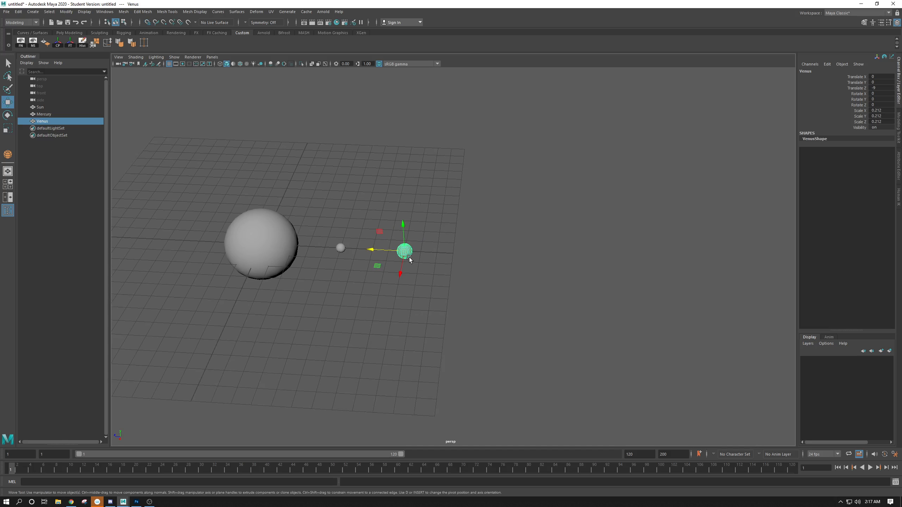
pyautogui.click(265, 234)
pyautogui.keyDown('alt'); pyautogui.moveTo(382, 289); pyautogui.dragTo(362, 267); pyautogui.keyUp('alt')
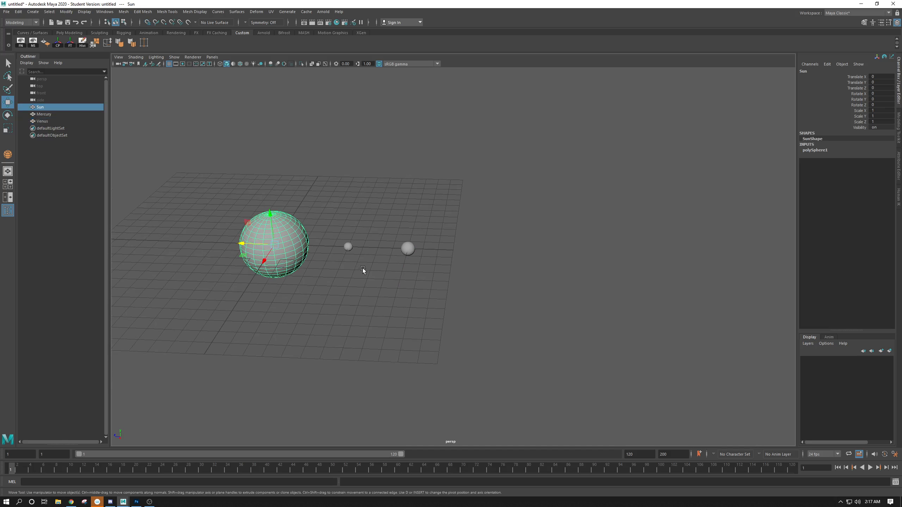
pyautogui.click(390, 250)
pyautogui.keyDown('alt'); pyautogui.moveTo(410, 225); pyautogui.dragTo(409, 252); pyautogui.keyUp('alt')
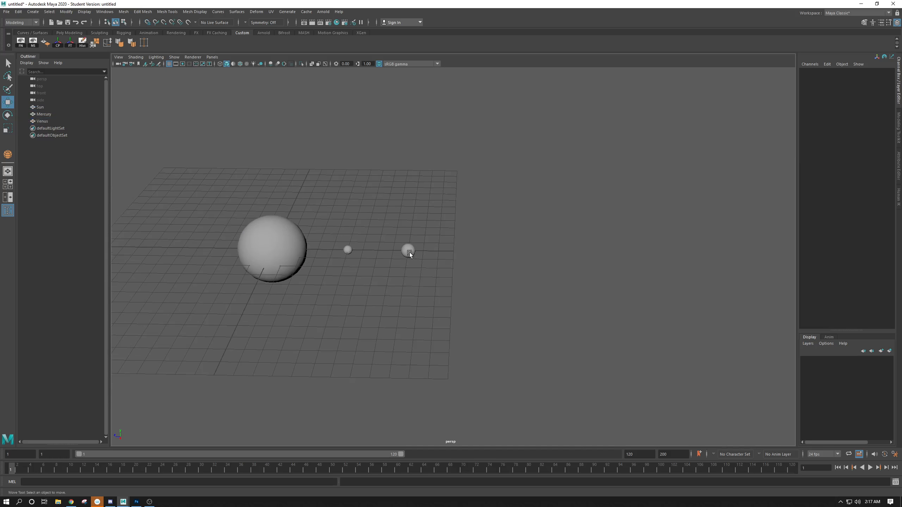
# - Duplicate Venus, move the copy along the Z axis to -13, and rename it Earth
pyautogui.click(409, 252)
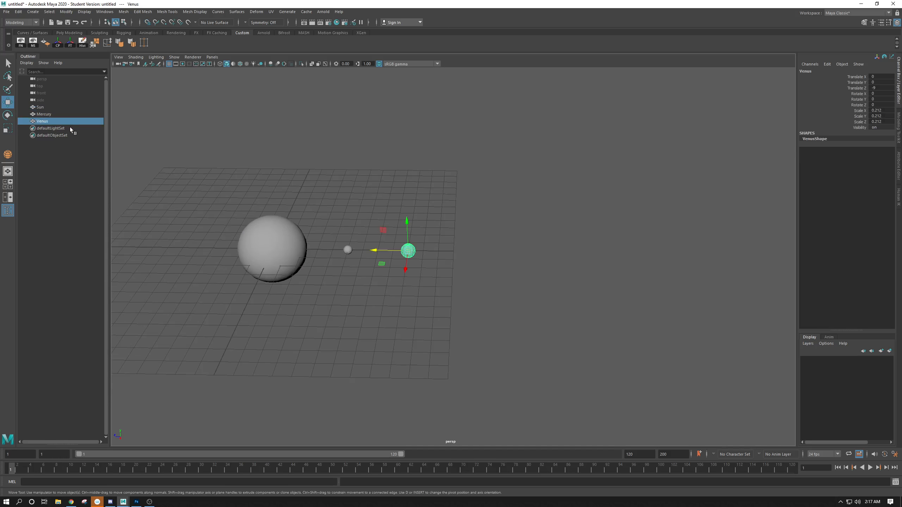
pyautogui.keyDown('alt'); pyautogui.moveTo(350, 235); pyautogui.dragTo(304, 233, button='middle'); pyautogui.keyUp('alt')
pyautogui.hotkey('ctrl', 'd')
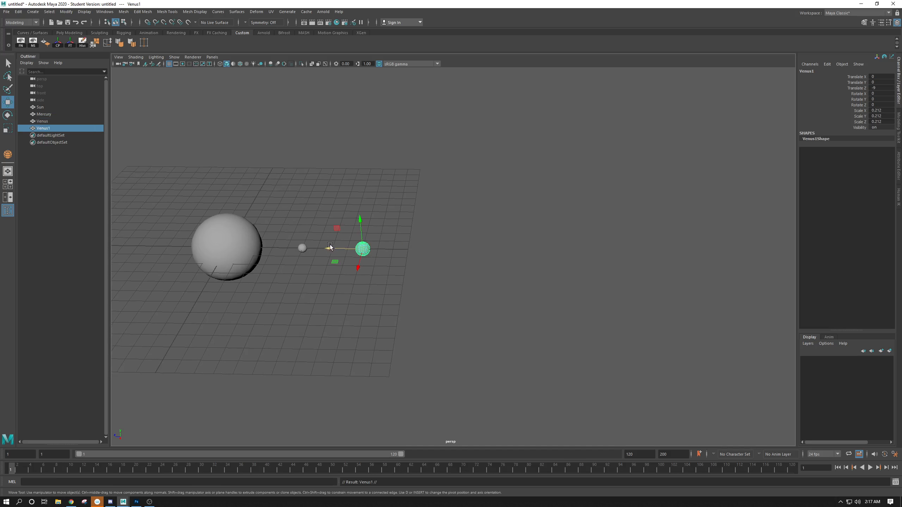
pyautogui.moveTo(326, 247); pyautogui.dragTo(426, 259)
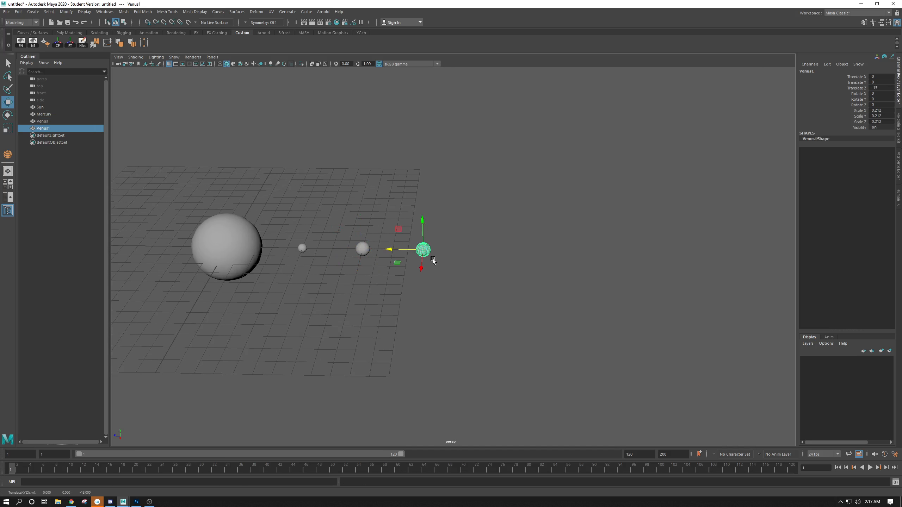
pyautogui.click(821, 71)
pyautogui.press('Return')
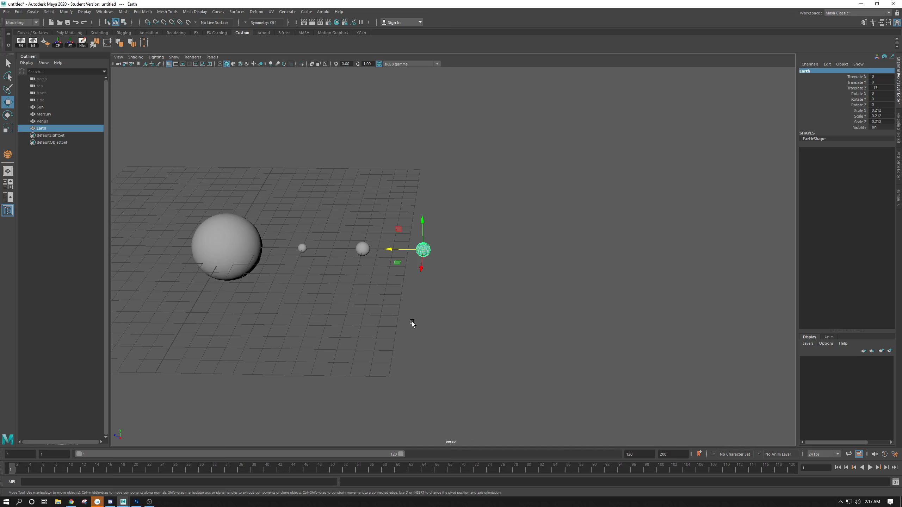
pyautogui.click(441, 281)
pyautogui.keyDown('alt'); pyautogui.moveTo(441, 280); pyautogui.dragTo(408, 342); pyautogui.keyUp('alt')
pyautogui.click(402, 256)
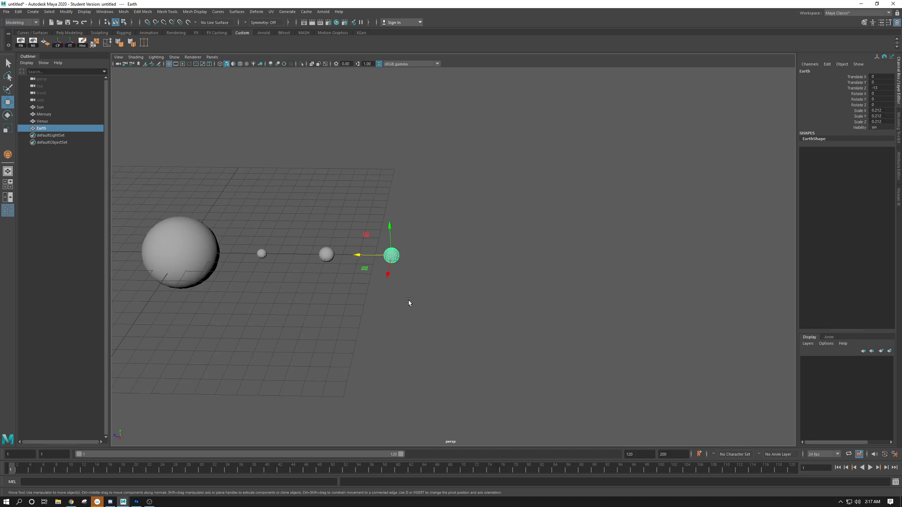
pyautogui.click(323, 315)
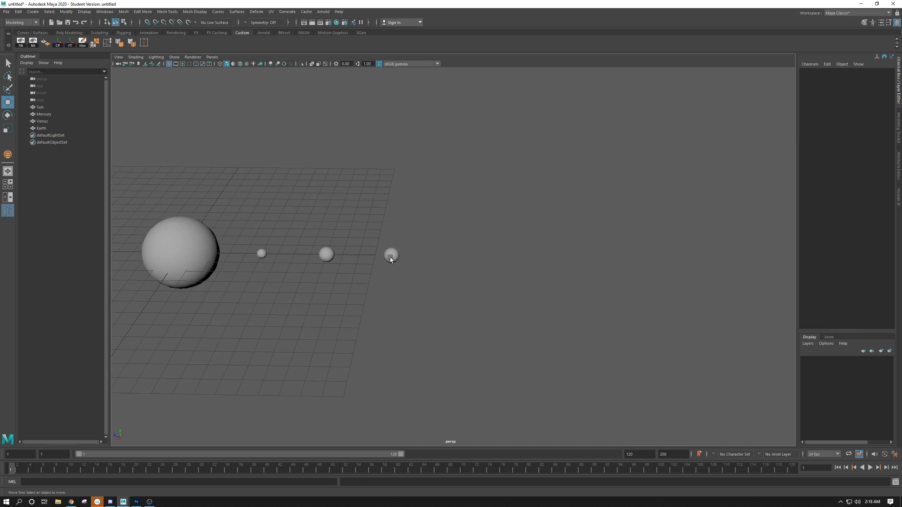
# - Duplicate Earth and move the copy outward along the Z axis to -22
pyautogui.click(390, 258)
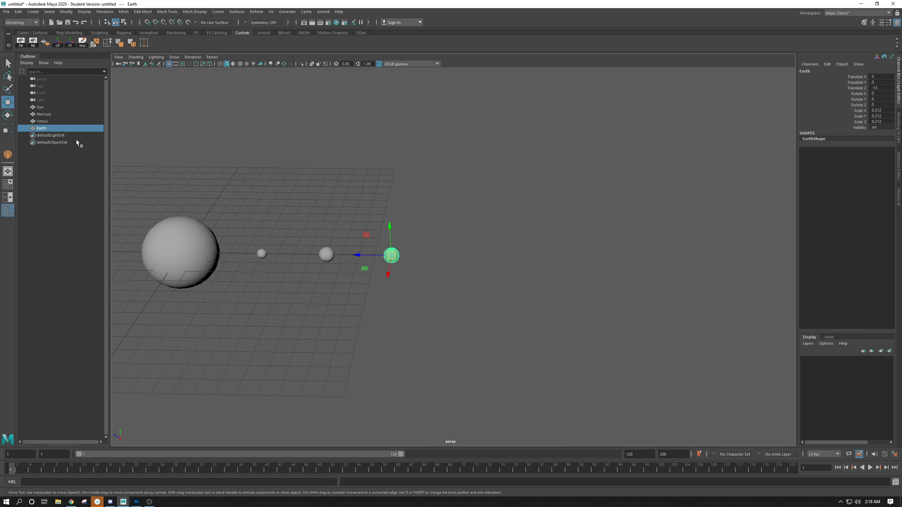
pyautogui.keyDown('alt'); pyautogui.moveTo(269, 322); pyautogui.dragTo(336, 340); pyautogui.keyUp('alt')
pyautogui.hotkey('ctrl', 'd')
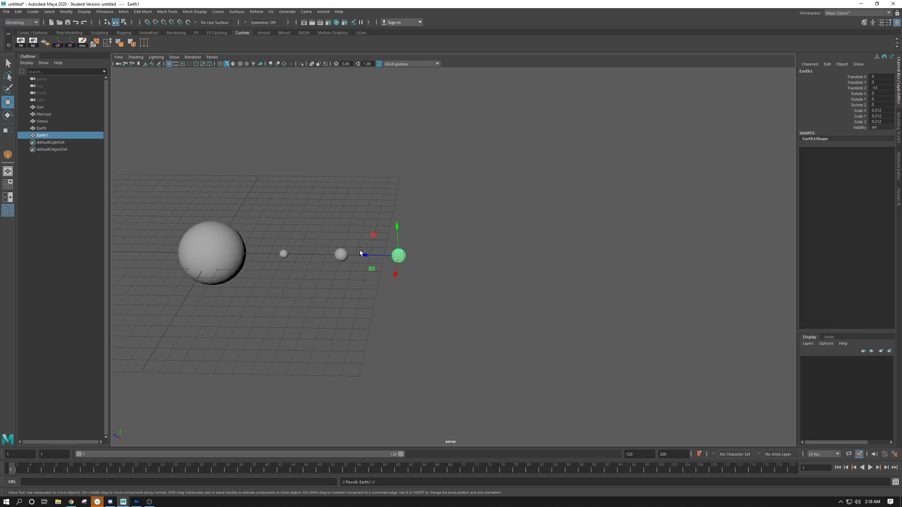
pyautogui.moveTo(365, 254); pyautogui.dragTo(510, 293)
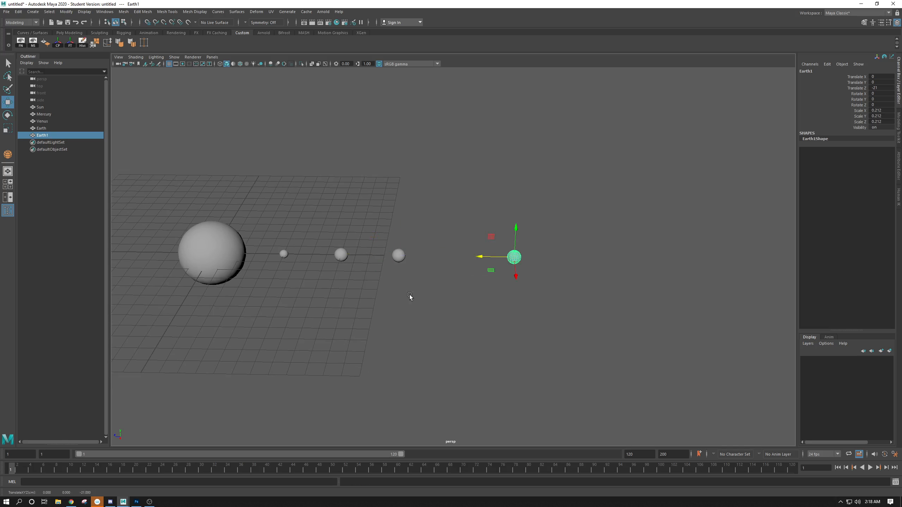
pyautogui.moveTo(484, 256); pyautogui.dragTo(533, 271)
pyautogui.click(503, 295)
pyautogui.click(533, 257)
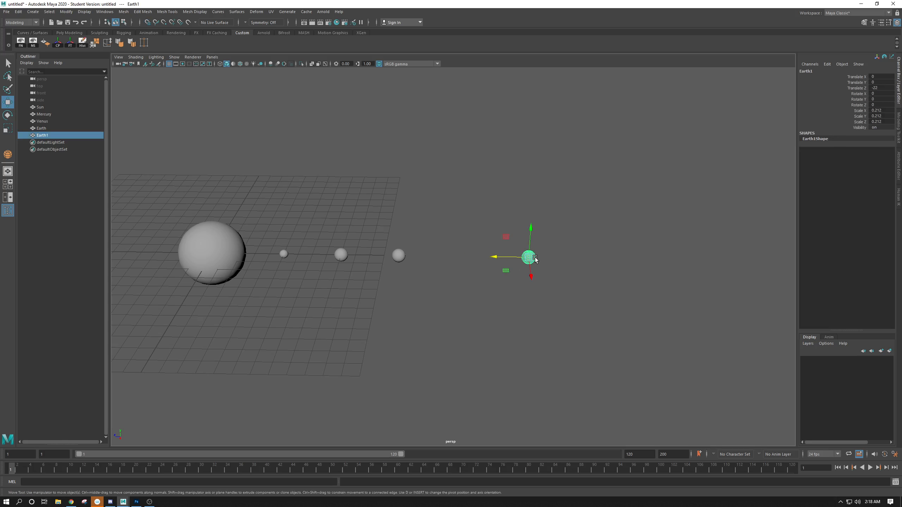
# - Rename the copy of Earth as Mars
pyautogui.doubleClick(43, 135)
pyautogui.write('Mar')
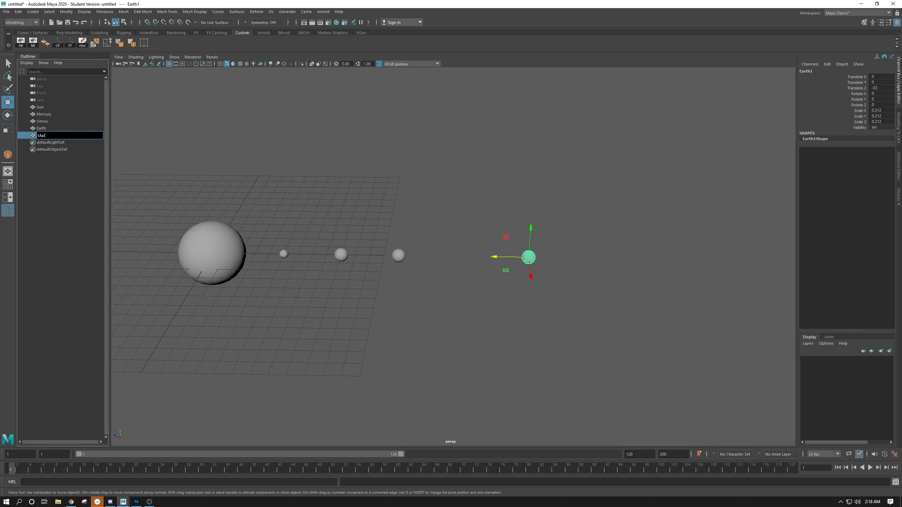
pyautogui.write('s')
pyautogui.press('Return')
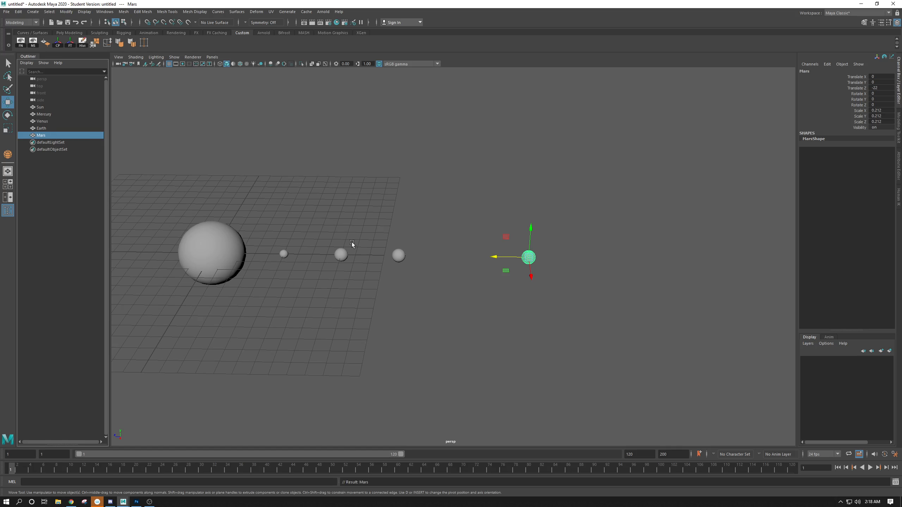
# - Move Mars closer to Earth along the Z axis, snapped to the grid, to -19
pyautogui.click(402, 255)
pyautogui.scroll(-1, 513, 281)
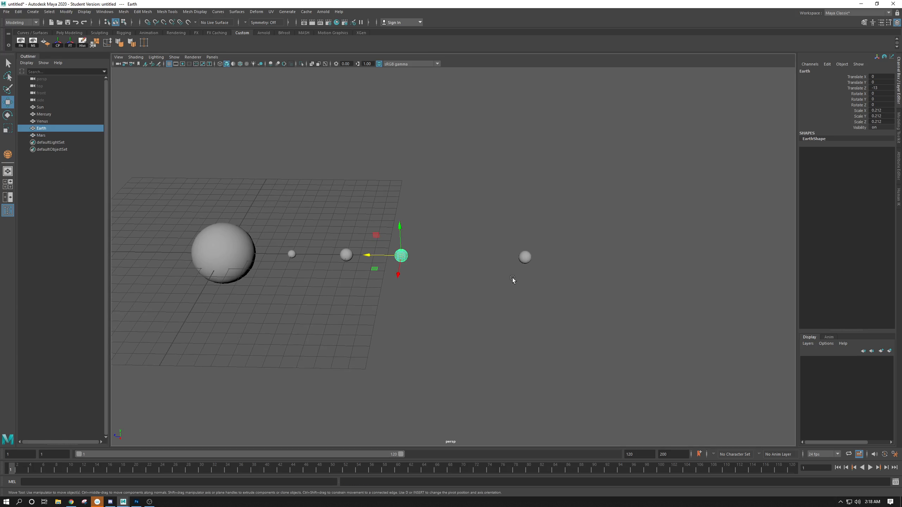
pyautogui.click(524, 257)
pyautogui.press('x')
pyautogui.moveTo(491, 257); pyautogui.dragTo(450, 256)
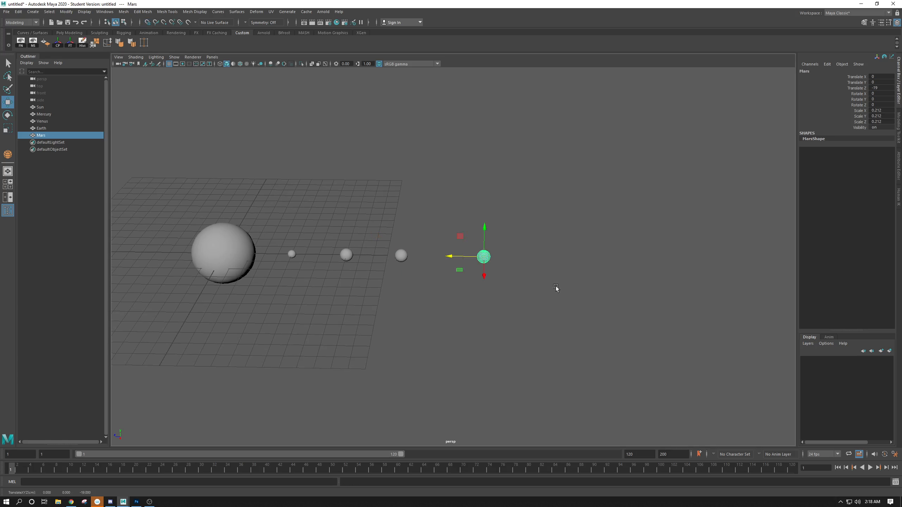
# - Move Earth and Mars slightly farther from the Sun along the Z axis to widen the planet spacing
pyautogui.keyDown('alt'); pyautogui.moveTo(554, 331); pyautogui.dragTo(499, 326, button='middle'); pyautogui.keyUp('alt')
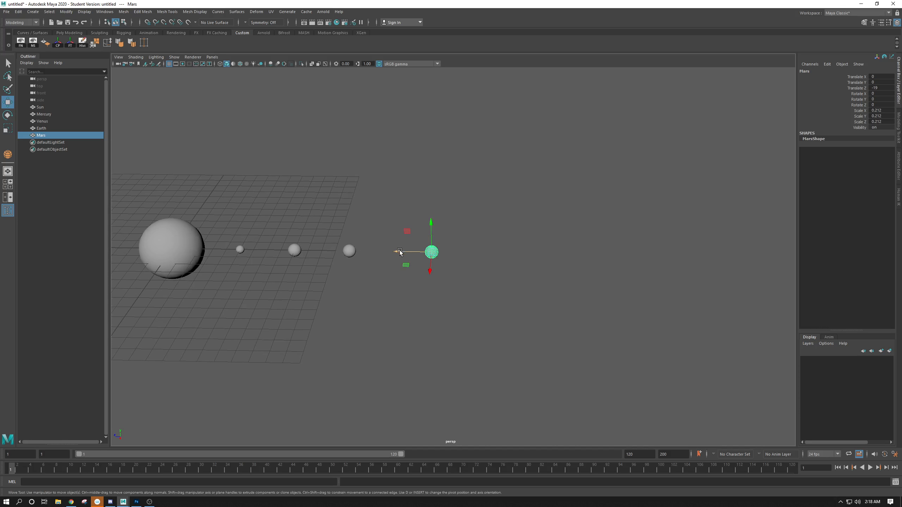
pyautogui.click(437, 326)
pyautogui.click(351, 252)
pyautogui.moveTo(330, 258); pyautogui.dragTo(446, 257)
pyautogui.click(432, 255)
pyautogui.press('x')
pyautogui.scroll(-1, 451, 303)
pyautogui.click(450, 302)
pyautogui.keyDown('alt'); pyautogui.moveTo(451, 302); pyautogui.dragTo(465, 270); pyautogui.keyUp('alt')
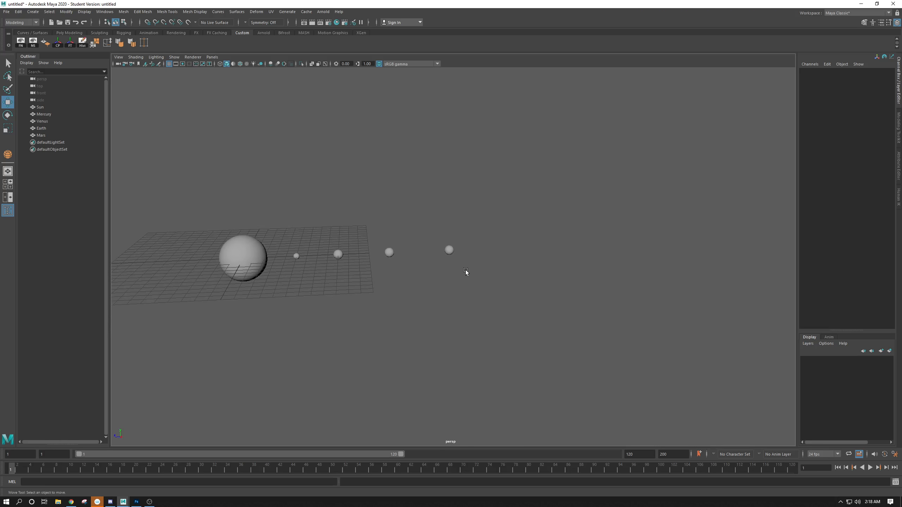
pyautogui.keyDown('alt'); pyautogui.moveTo(441, 275); pyautogui.dragTo(409, 289, button='middle'); pyautogui.keyUp('alt')
# - Duplicate Mars, move the copy along the Z axis to -27, and scale it up uniformly to about 0.861
pyautogui.click(41, 137)
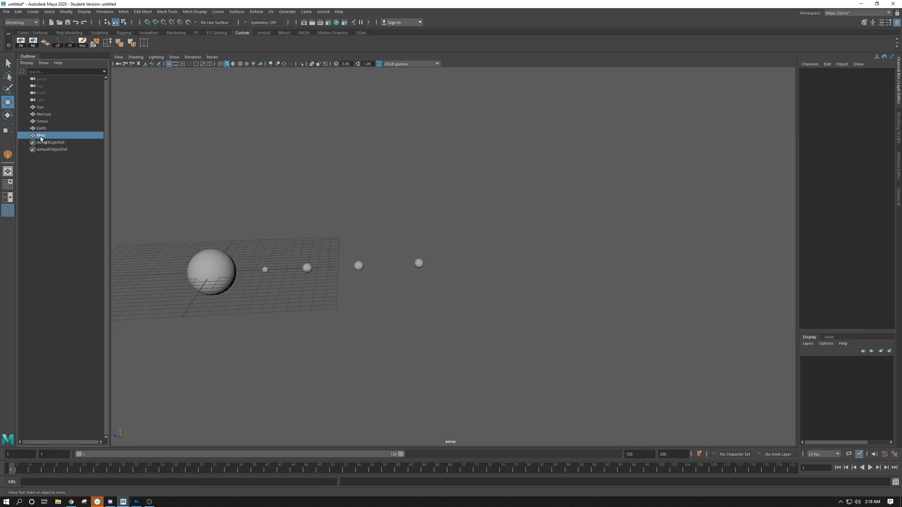
pyautogui.hotkey('ctrl', 'd')
pyautogui.moveTo(387, 264); pyautogui.dragTo(510, 269)
pyautogui.press('r')
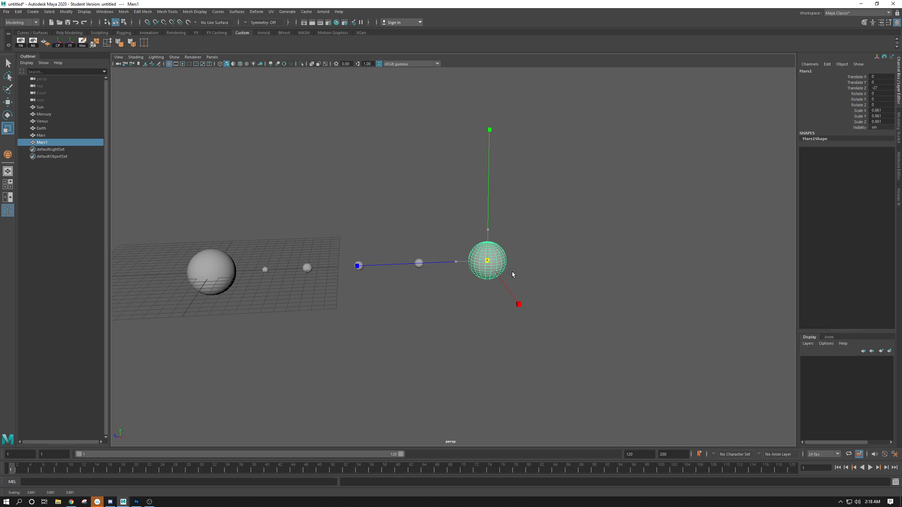
pyautogui.press('w')
pyautogui.keyDown('alt'); pyautogui.moveTo(422, 304); pyautogui.dragTo(418, 316); pyautogui.keyUp('alt')
pyautogui.click(419, 316)
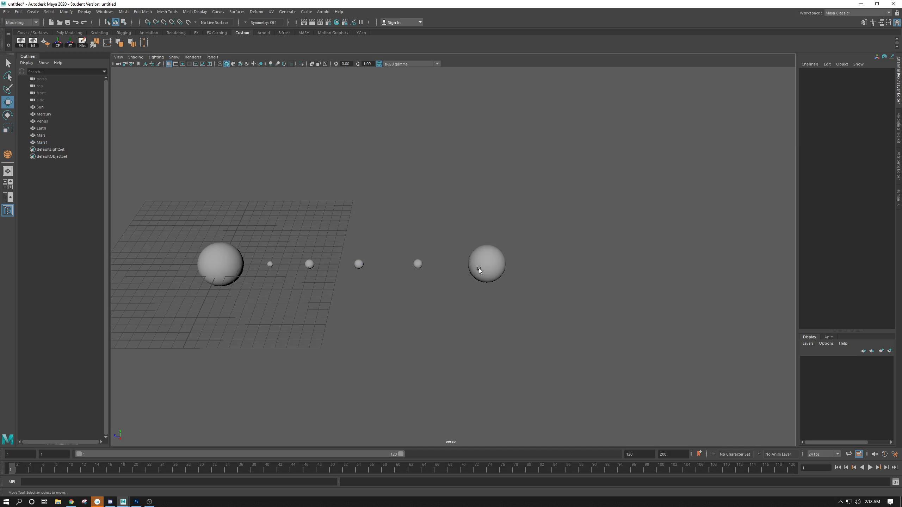
# - Duplicate the large sphere beyond Mars, move the copy along the Z axis to -36, and scale it uniformly to about 0.454
pyautogui.click(481, 268)
pyautogui.hotkey('ctrl', 'd')
pyautogui.moveTo(487, 267); pyautogui.dragTo(559, 264)
pyautogui.press('e')
pyautogui.press('r')
pyautogui.moveTo(559, 264); pyautogui.dragTo(579, 266)
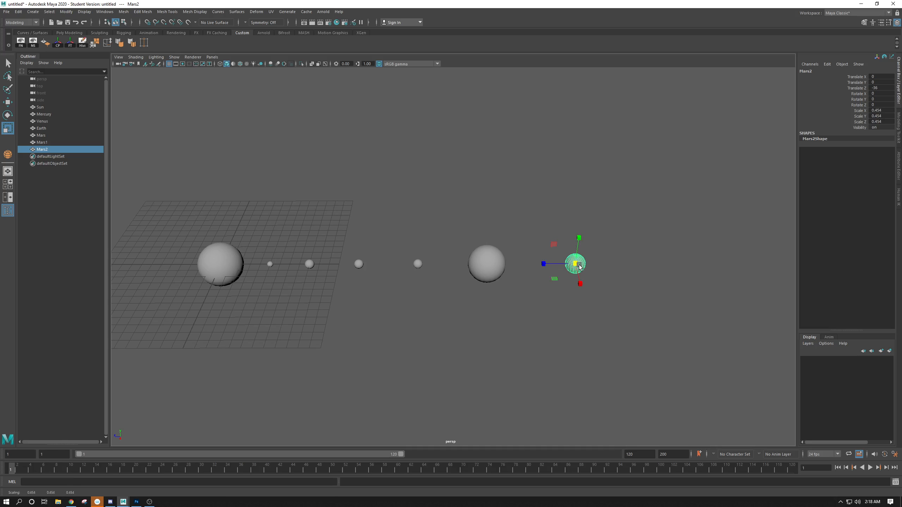
pyautogui.keyDown('alt'); pyautogui.moveTo(578, 265); pyautogui.dragTo(522, 264, button='middle'); pyautogui.keyUp('alt')
pyautogui.press('w')
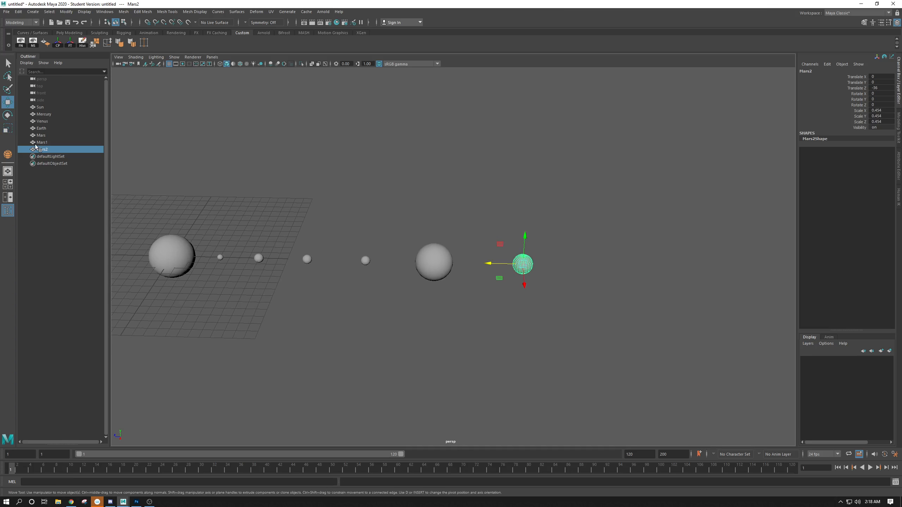
# - Rename the large sphere beyond Mars as Jupiter
pyautogui.click(36, 143)
pyautogui.doubleClick(36, 145)
pyautogui.write('Ju')
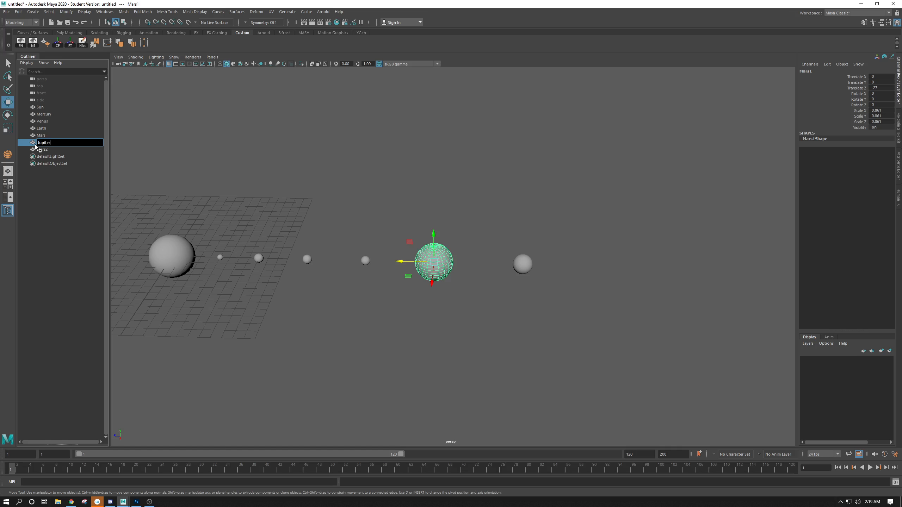
pyautogui.write('piter')
pyautogui.press('Return')
# - Rename the outermost sphere beyond Jupiter as Saturn
pyautogui.doubleClick(44, 151)
pyautogui.write('S')
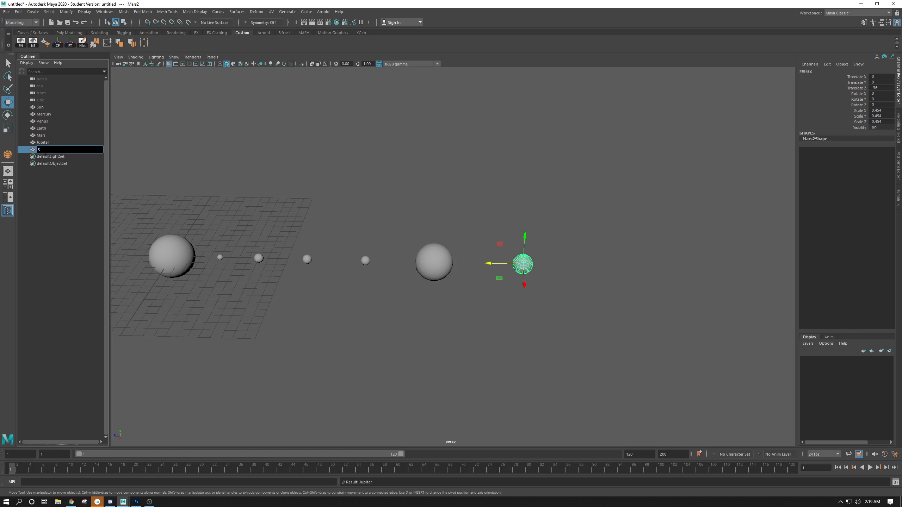
pyautogui.write('aturn')
pyautogui.press('Return')
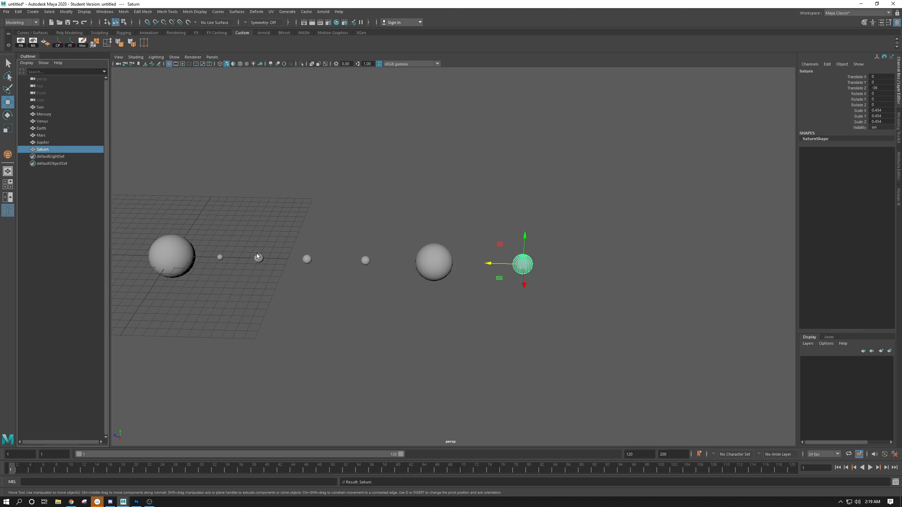
# - Duplicate Saturn, move the copy along the Z axis to -42, and rename it Uranus
pyautogui.keyDown('alt'); pyautogui.moveTo(567, 244); pyautogui.dragTo(497, 235, button='middle'); pyautogui.keyUp('alt')
pyautogui.hotkey('ctrl', 'd')
pyautogui.moveTo(424, 254); pyautogui.dragTo(522, 254)
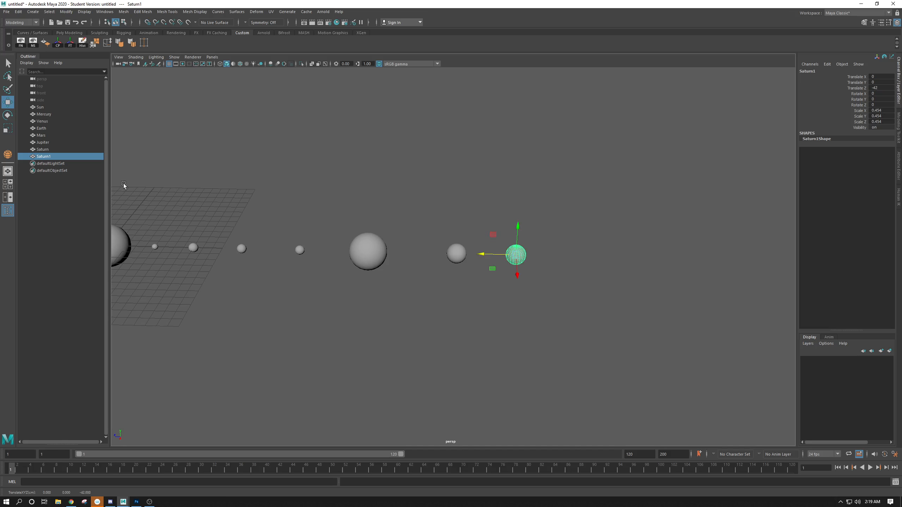
pyautogui.doubleClick(50, 157)
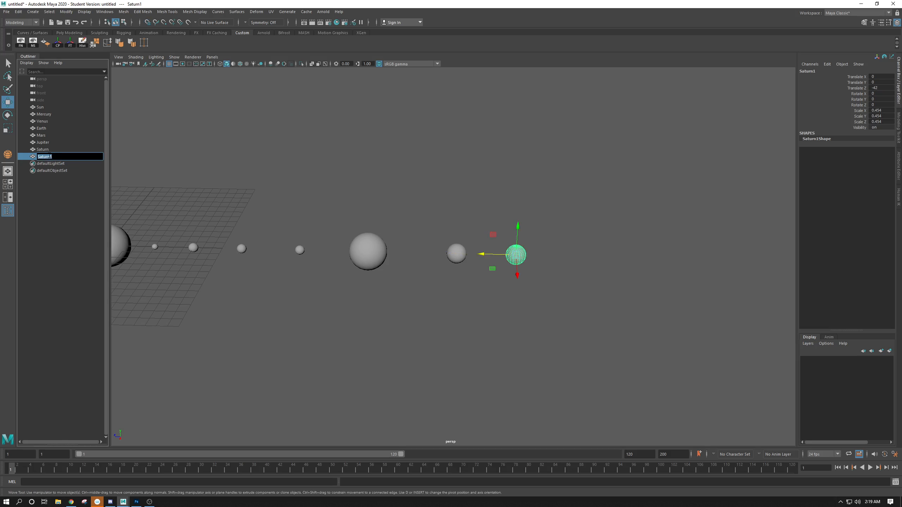
pyautogui.write('Uranus')
pyautogui.press('Return')
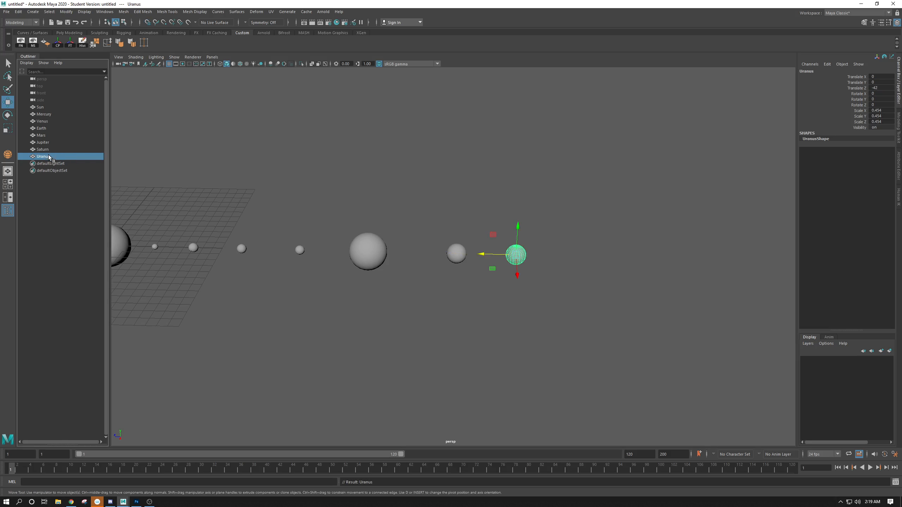
# - Scale Uranus down uniformly to about 0.298
pyautogui.keyDown('alt'); pyautogui.moveTo(405, 282); pyautogui.dragTo(435, 276, button='middle'); pyautogui.keyUp('alt')
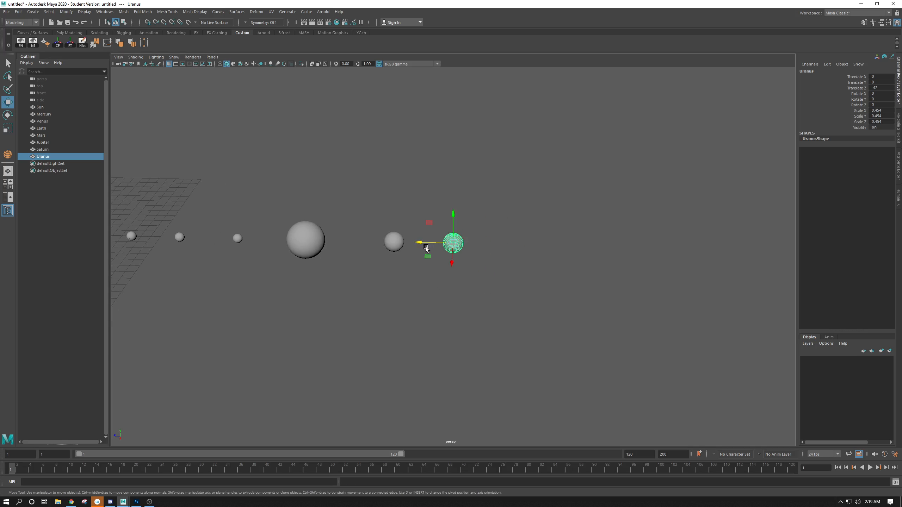
pyautogui.press('r')
pyautogui.click(455, 296)
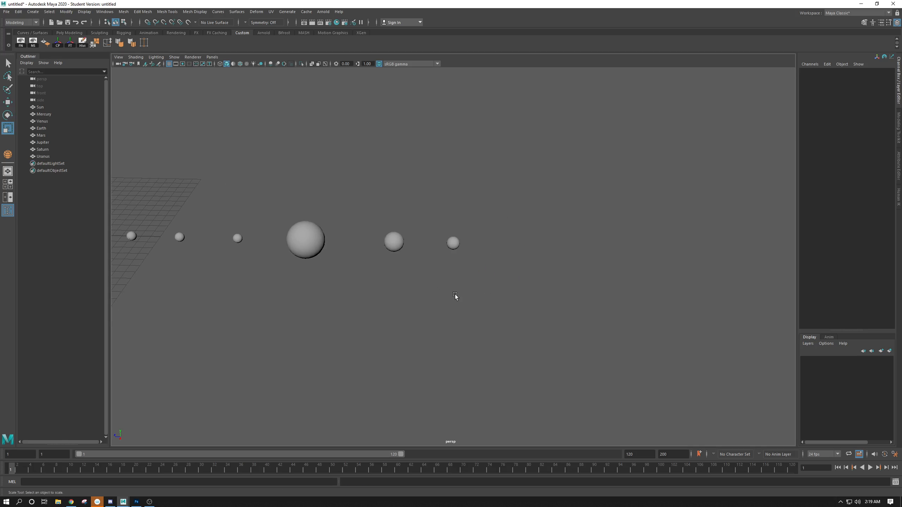
# - Duplicate Uranus, move the copy along the Z axis to -48, and rename it Neptune
pyautogui.click(455, 244)
pyautogui.hotkey('ctrl', 'd')
pyautogui.press('w')
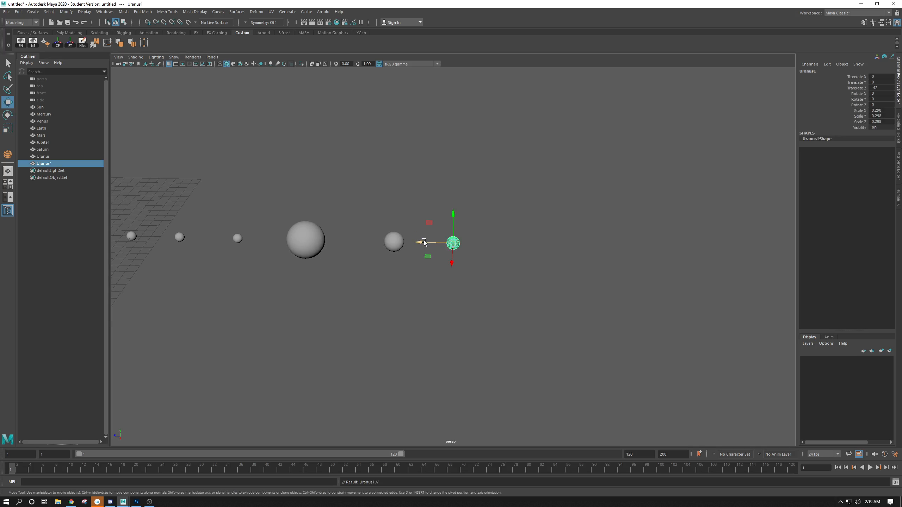
pyautogui.moveTo(424, 243); pyautogui.dragTo(511, 257)
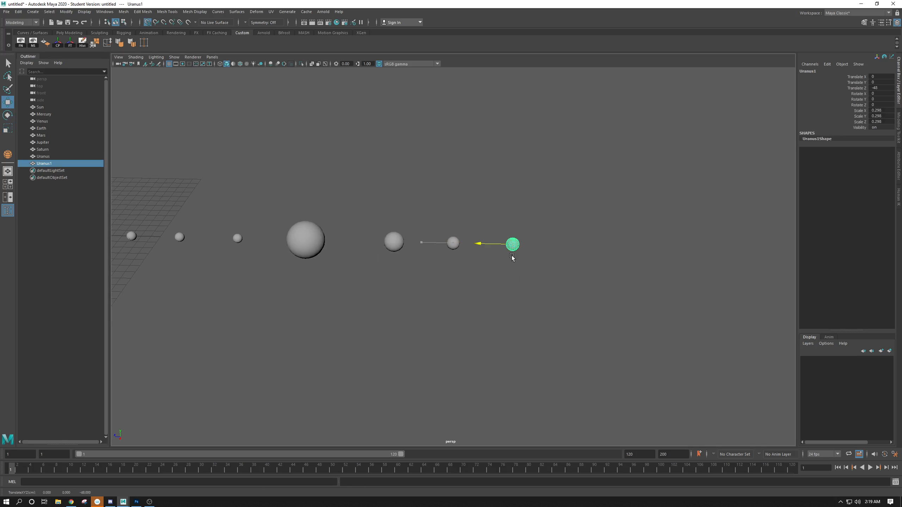
pyautogui.doubleClick(44, 164)
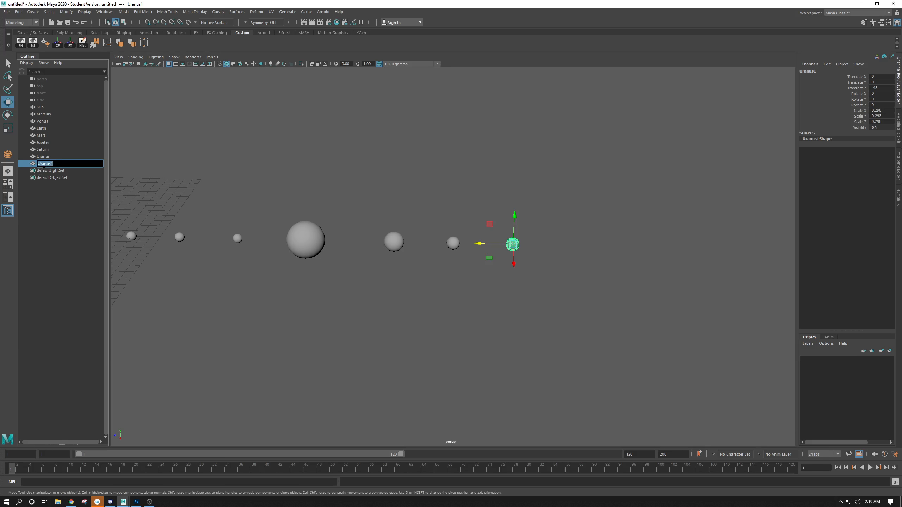
pyautogui.write('Neptune')
pyautogui.press('Return')
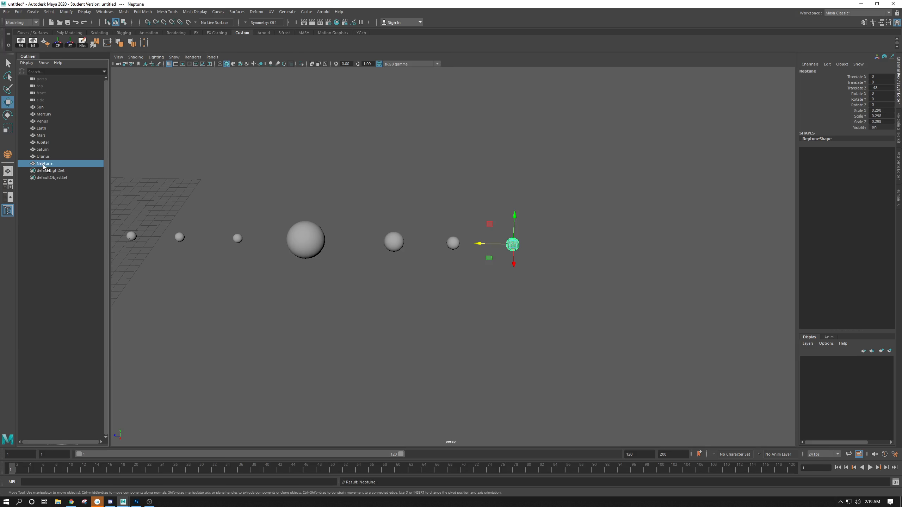
# - Check the planet list on the Solar Textures page in the browser, and return to Maya
pyautogui.hotkey('alt', 'Tab')
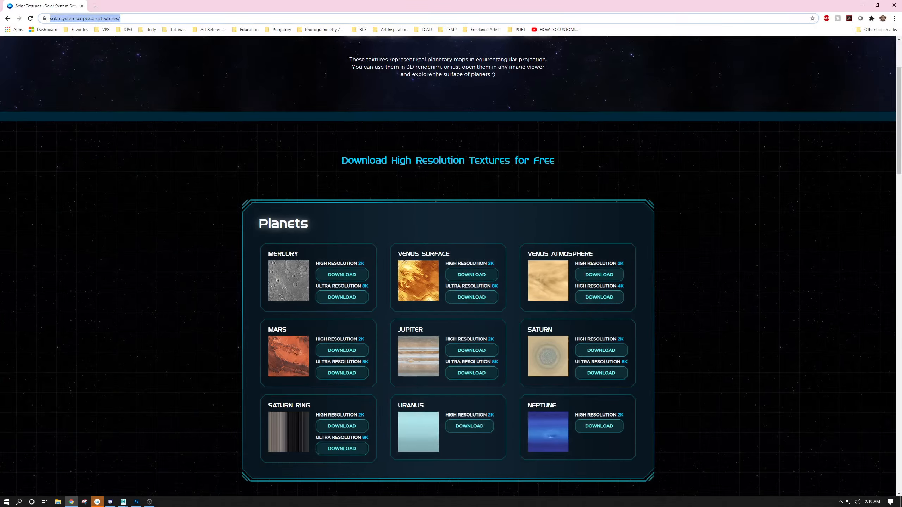
pyautogui.press('super+Down')
pyautogui.press('super+Down')
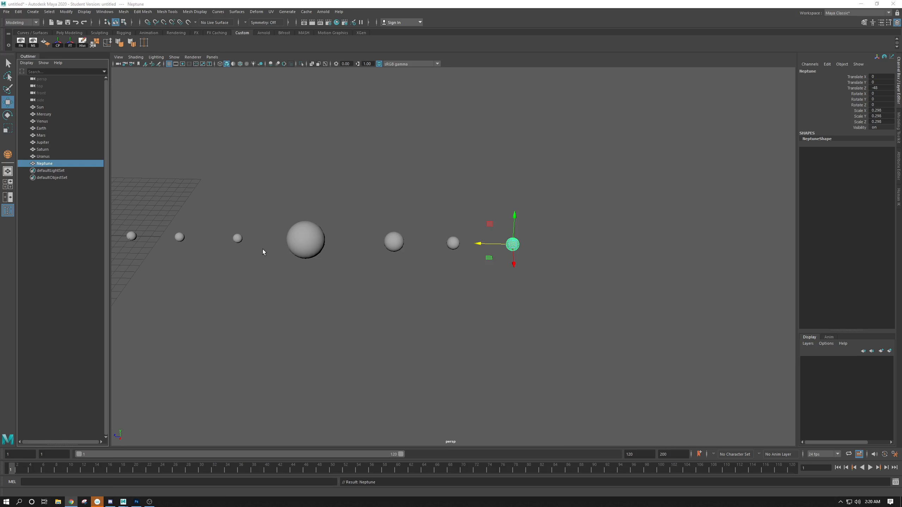
# - Duplicate Earth, scale the copy down uniformly to about 0.107, and move it along the Z axis to about -15.096
pyautogui.click(433, 278)
pyautogui.press('a')
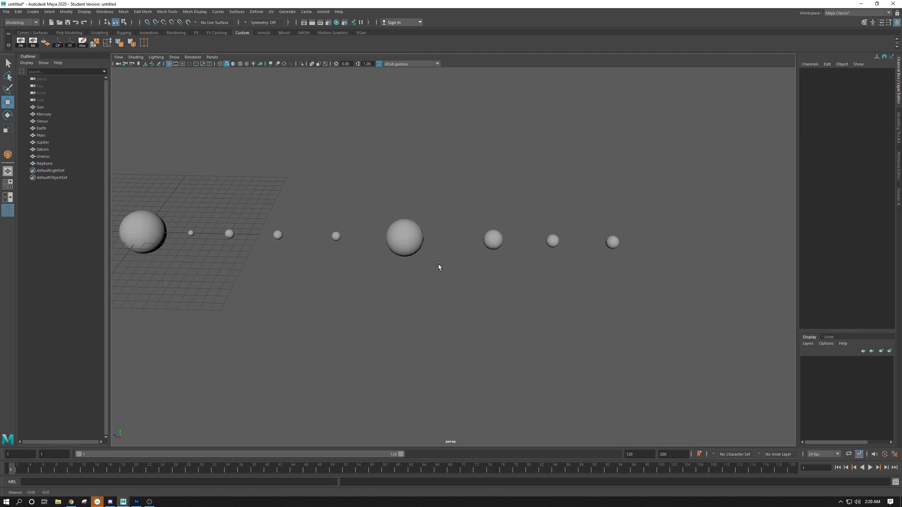
pyautogui.click(336, 236)
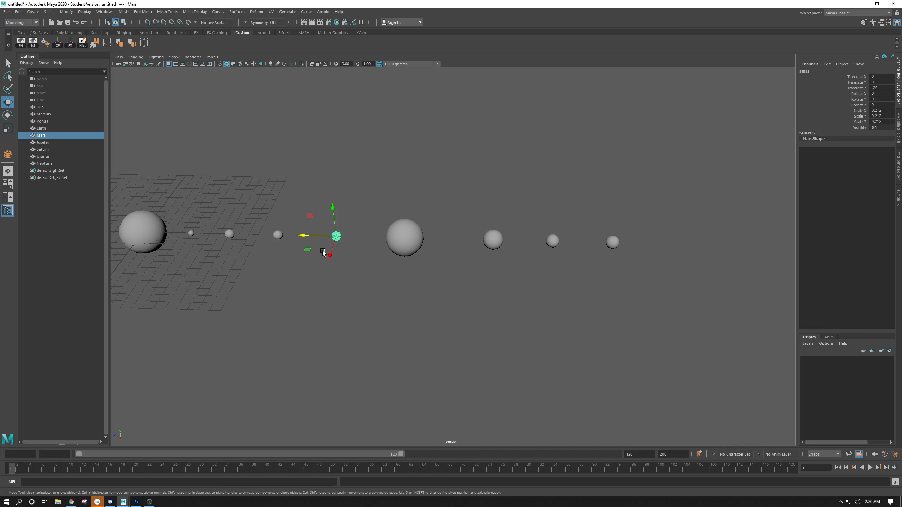
pyautogui.keyDown('alt'); pyautogui.moveTo(298, 285); pyautogui.dragTo(336, 291); pyautogui.keyUp('alt')
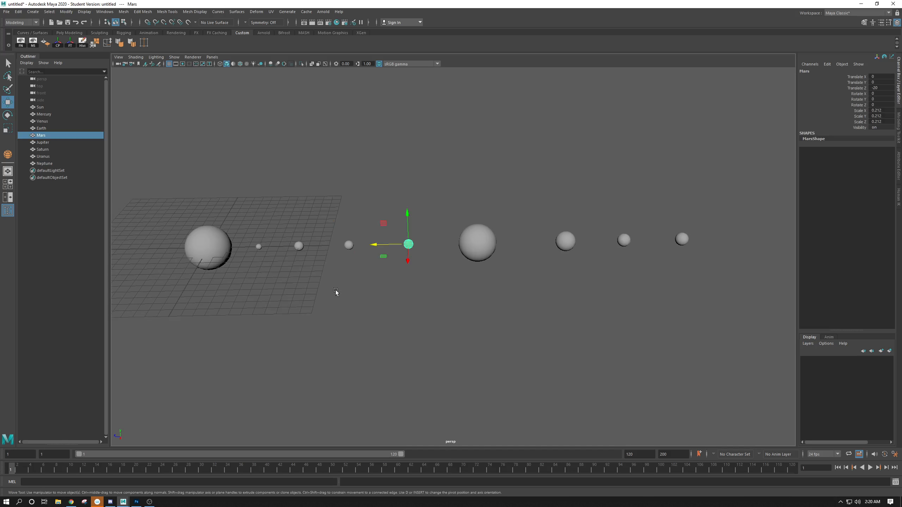
pyautogui.click(345, 246)
pyautogui.press('f')
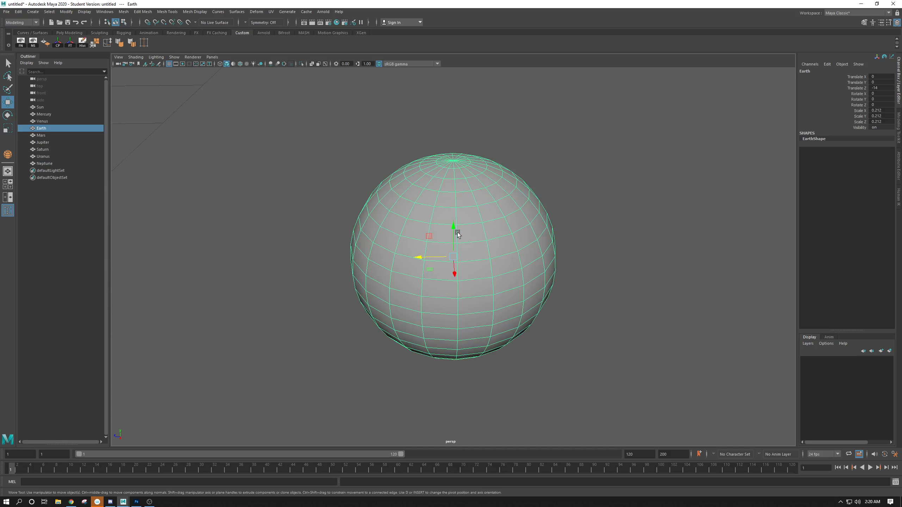
pyautogui.scroll(-10, 457, 233)
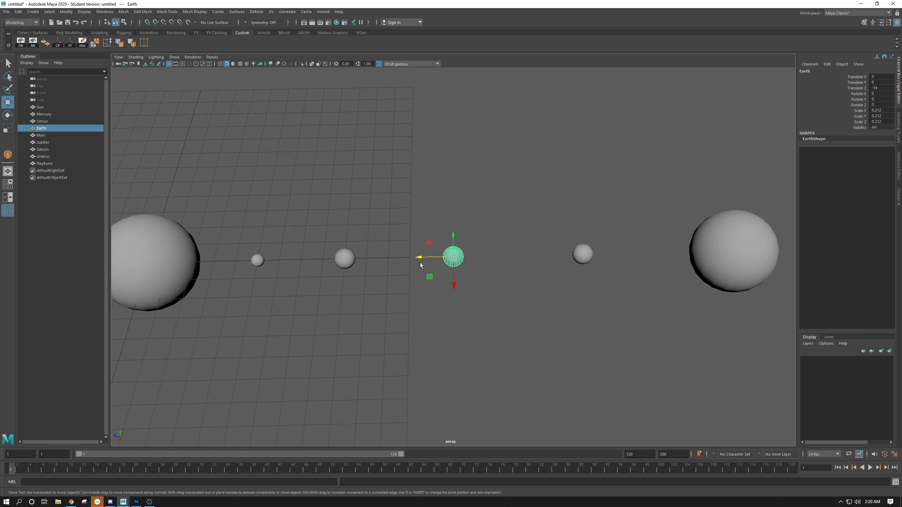
pyautogui.keyDown('alt'); pyautogui.moveTo(412, 265); pyautogui.dragTo(373, 235, button='middle'); pyautogui.keyUp('alt')
pyautogui.hotkey('ctrl', 'd')
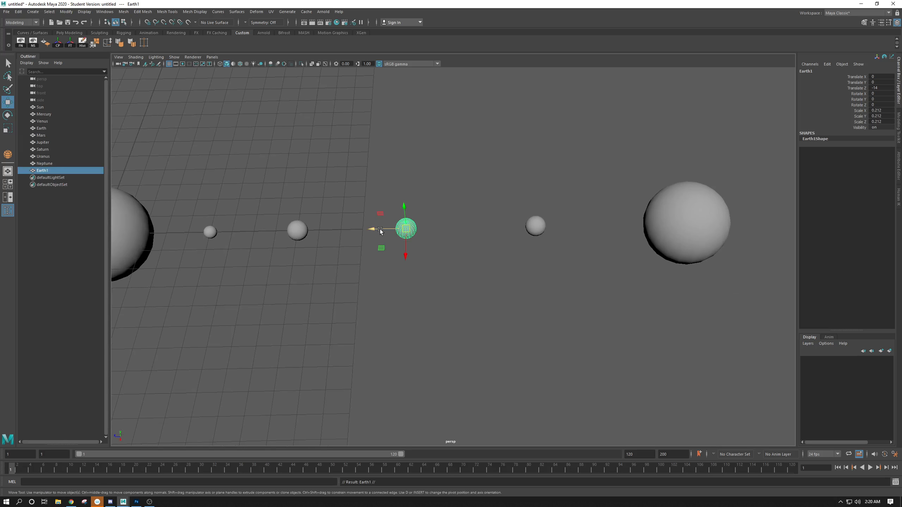
pyautogui.press('r')
pyautogui.moveTo(406, 228)
pyautogui.mouseDown()
pyautogui.moveTo(387, 229)
pyautogui.moveTo(400, 235)
pyautogui.mouseUp()
pyautogui.press('w')
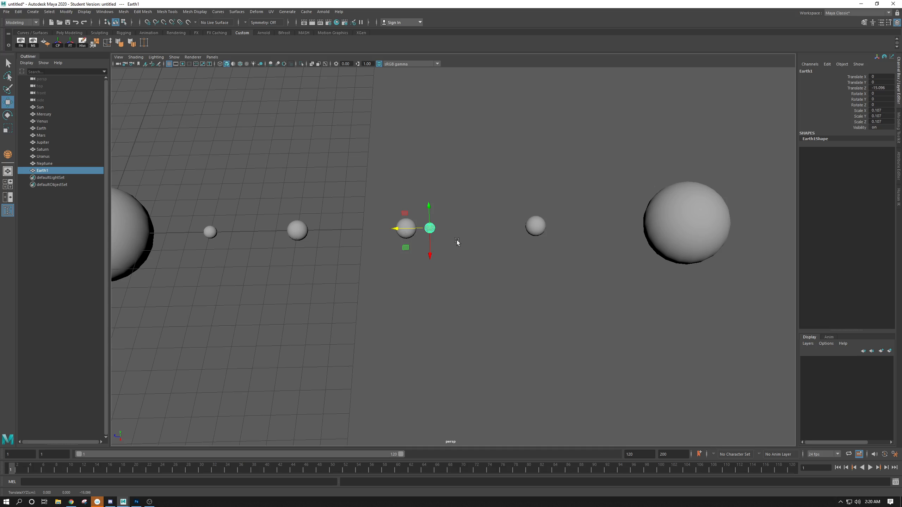
# - Rename the small sphere beside Earth as Moon
pyautogui.click(810, 74)
pyautogui.write('Moon')
pyautogui.press('Return')
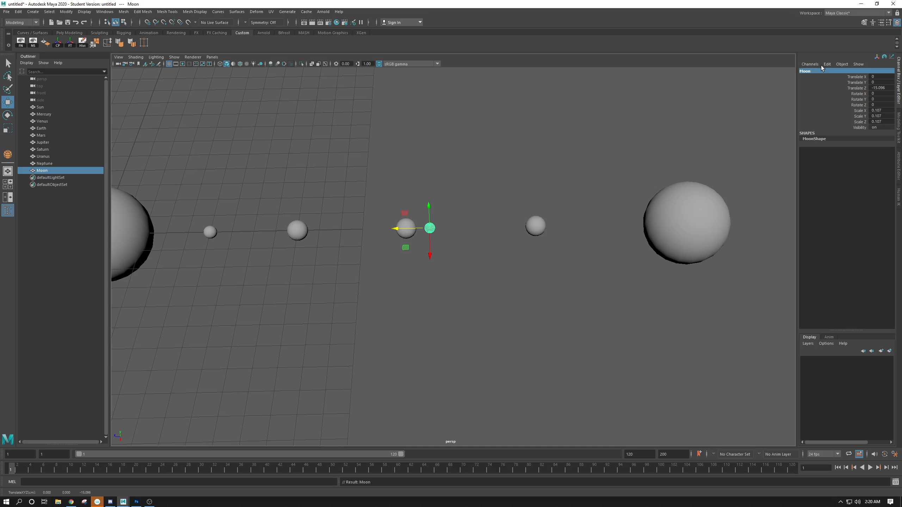
# - Move the Moon slightly farther from Earth along the Z axis to about -15.535
pyautogui.click(449, 221)
pyautogui.click(431, 225)
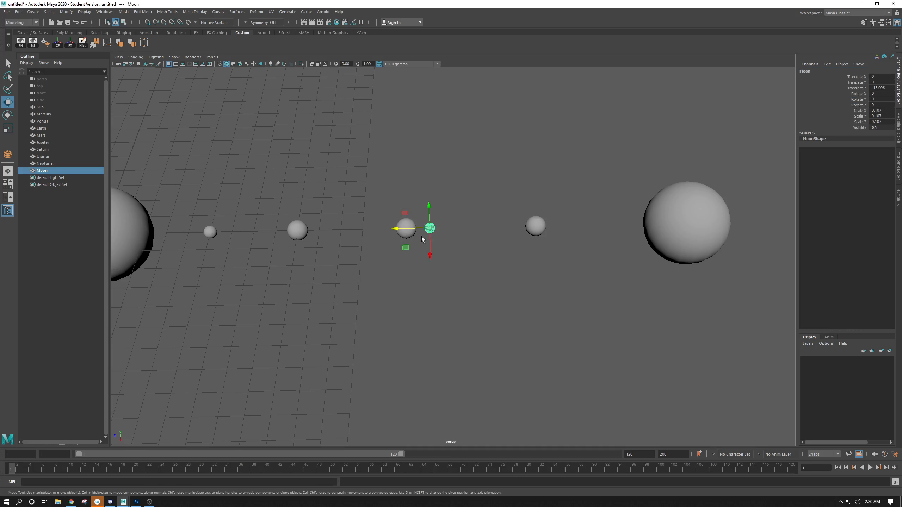
pyautogui.moveTo(401, 228); pyautogui.dragTo(410, 234)
pyautogui.click(437, 277)
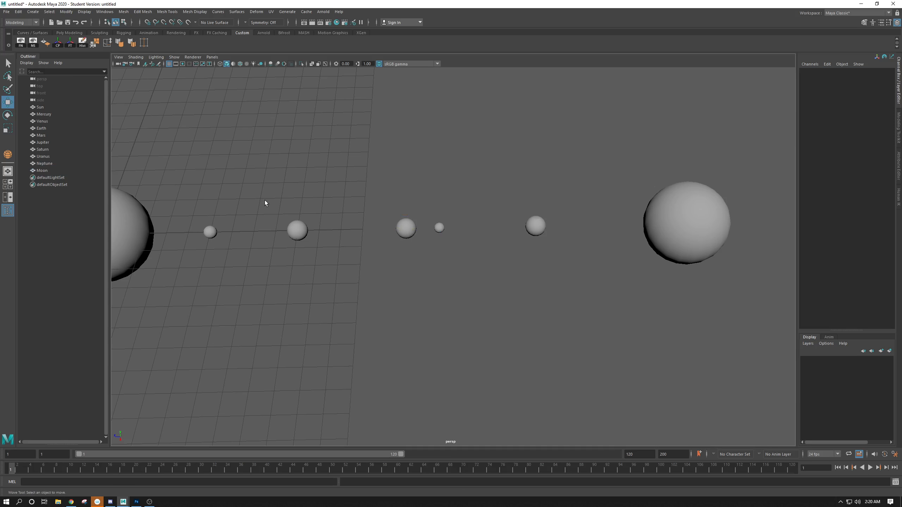
# - Move the Moon along the Z axis with grid snapping to -15
pyautogui.click(543, 226)
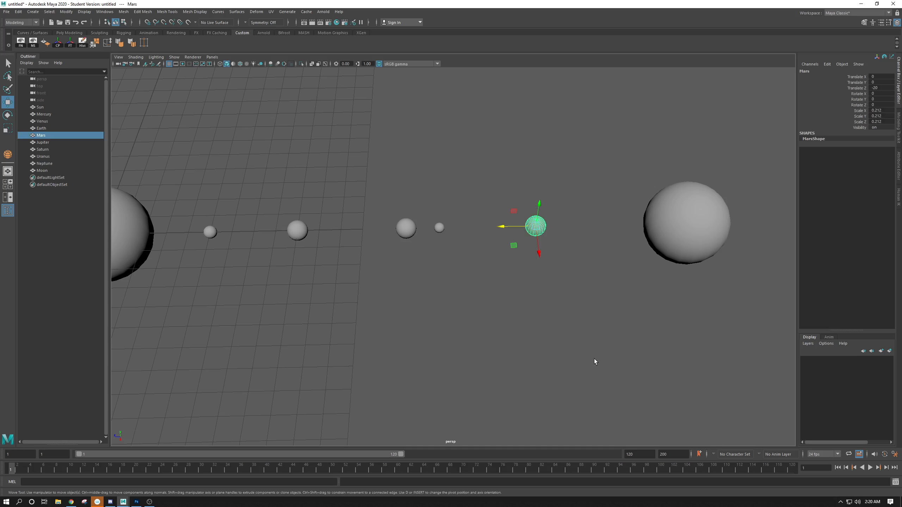
pyautogui.keyDown('alt'); pyautogui.moveTo(525, 321); pyautogui.dragTo(463, 307, button='middle'); pyautogui.keyUp('alt')
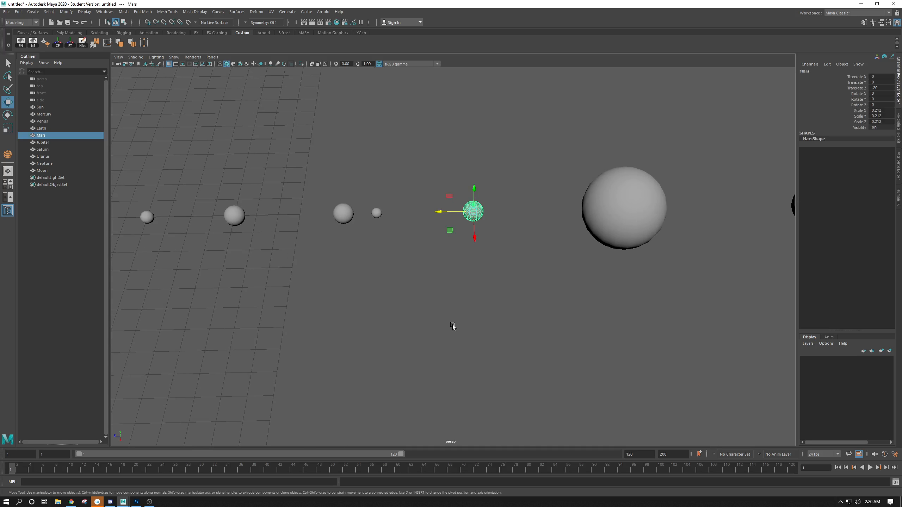
pyautogui.keyDown('alt'); pyautogui.moveTo(453, 324); pyautogui.dragTo(404, 319, button='right'); pyautogui.keyUp('alt')
pyautogui.keyDown('alt'); pyautogui.moveTo(404, 319); pyautogui.dragTo(410, 335, button='middle'); pyautogui.keyUp('alt')
pyautogui.click(390, 239)
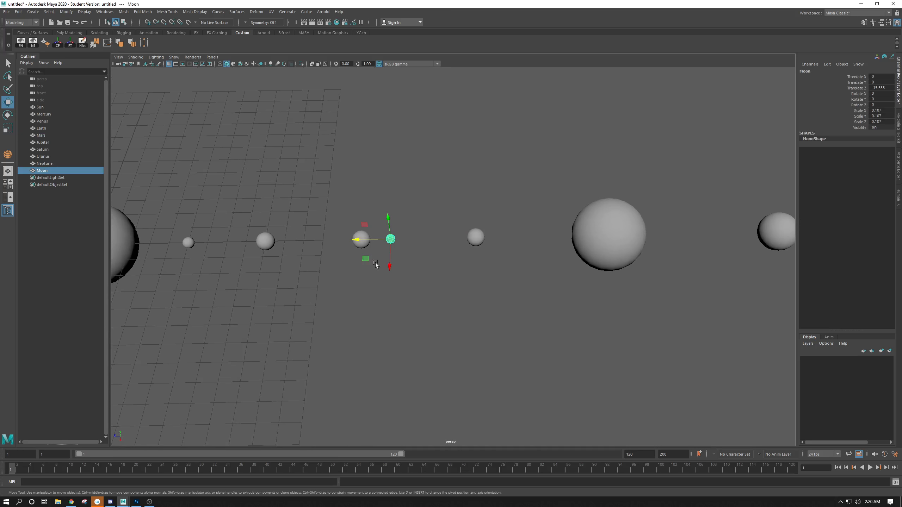
pyautogui.keyDown('alt'); pyautogui.moveTo(370, 301); pyautogui.dragTo(372, 300, button='middle'); pyautogui.keyUp('alt')
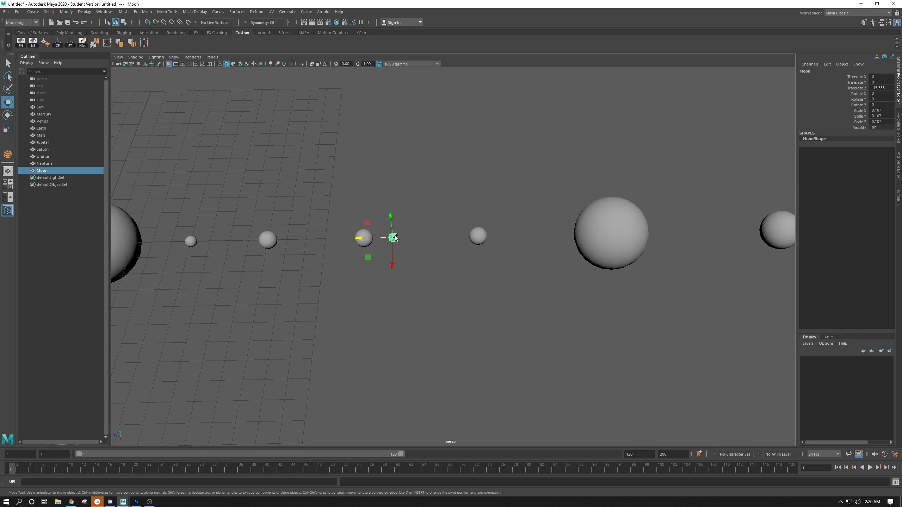
pyautogui.press('x')
pyautogui.moveTo(376, 238)
pyautogui.mouseDown()
pyautogui.moveTo(365, 241)
pyautogui.moveTo(386, 248)
pyautogui.mouseUp()
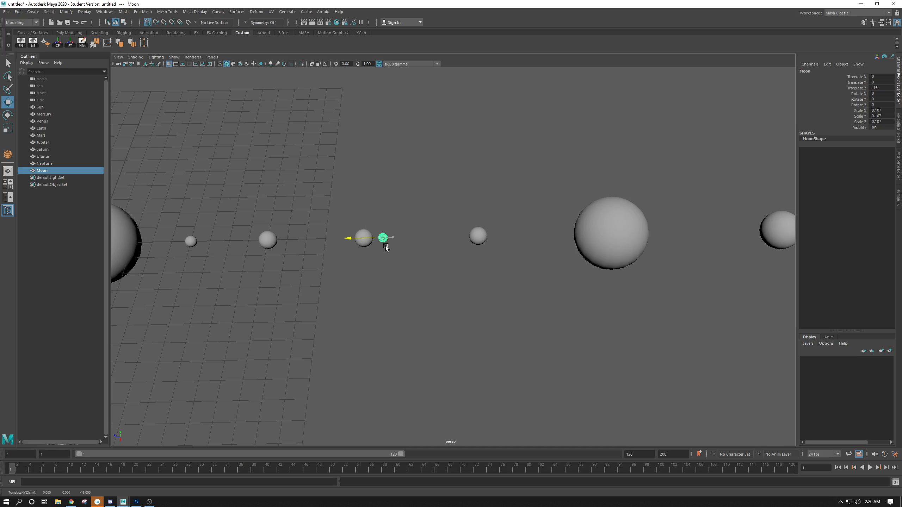
pyautogui.click(379, 283)
pyautogui.keyDown('alt'); pyautogui.moveTo(379, 284); pyautogui.dragTo(270, 237); pyautogui.keyUp('alt')
pyautogui.click(42, 170)
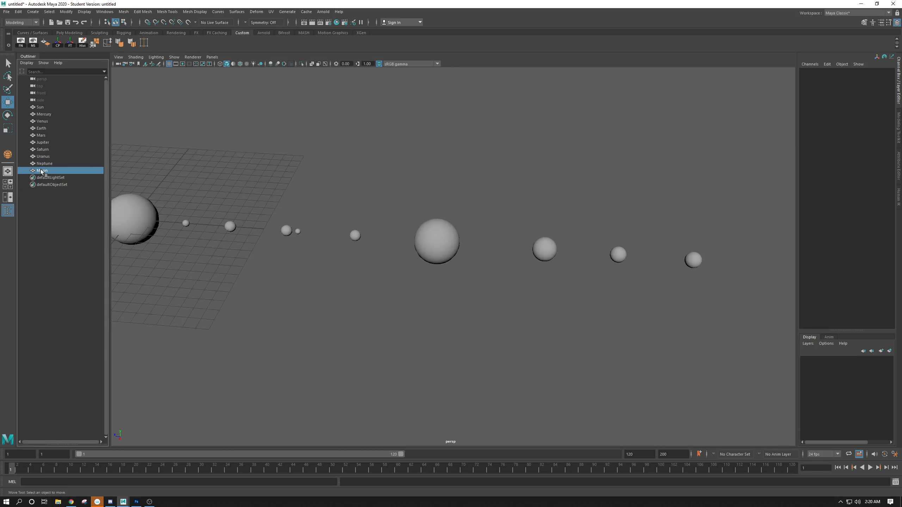
pyautogui.keyDown('alt'); pyautogui.moveTo(185, 242); pyautogui.dragTo(265, 244); pyautogui.keyUp('alt')
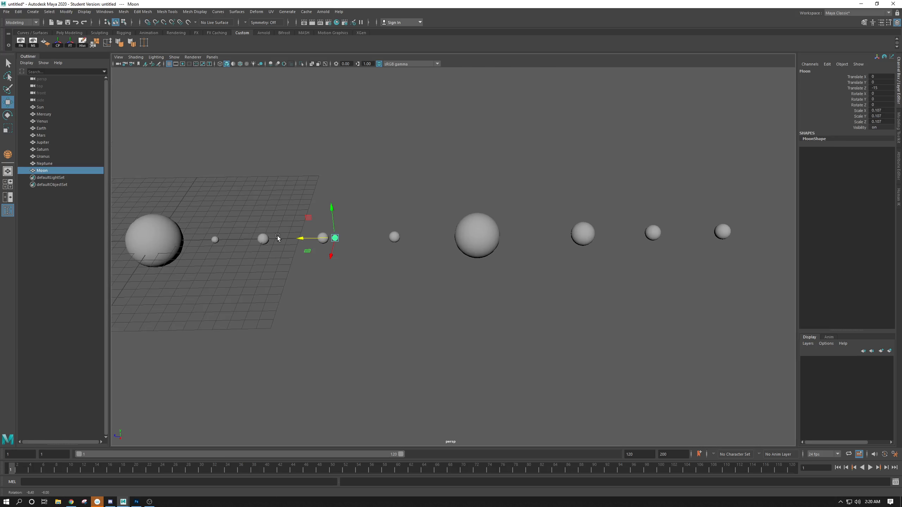
pyautogui.moveTo(264, 244)
pyautogui.keyDown('alt'); pyautogui.mouseDown(button='right')
pyautogui.moveTo(318, 291)
pyautogui.moveTo(212, 237)
pyautogui.moveTo(273, 257)
pyautogui.mouseUp(button='right'); pyautogui.keyUp('alt')
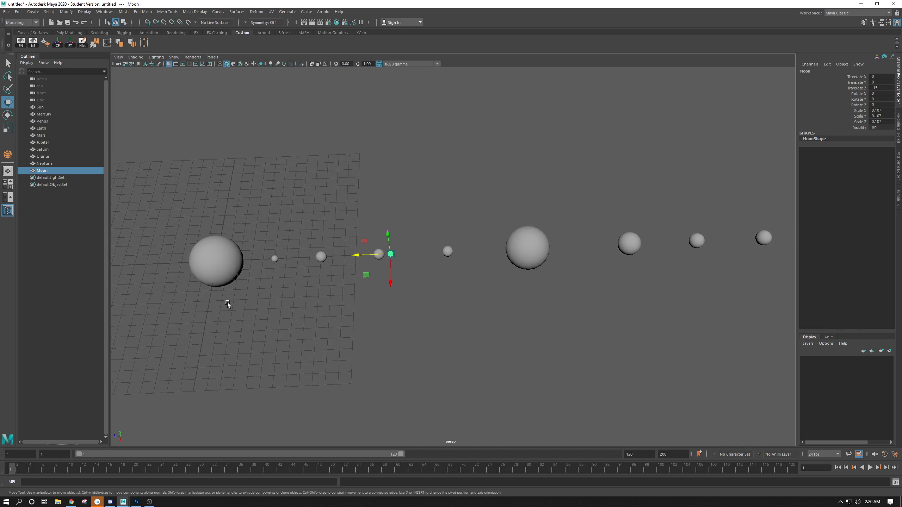
pyautogui.keyDown('alt'); pyautogui.moveTo(382, 312); pyautogui.dragTo(355, 303, button='middle'); pyautogui.keyUp('alt')
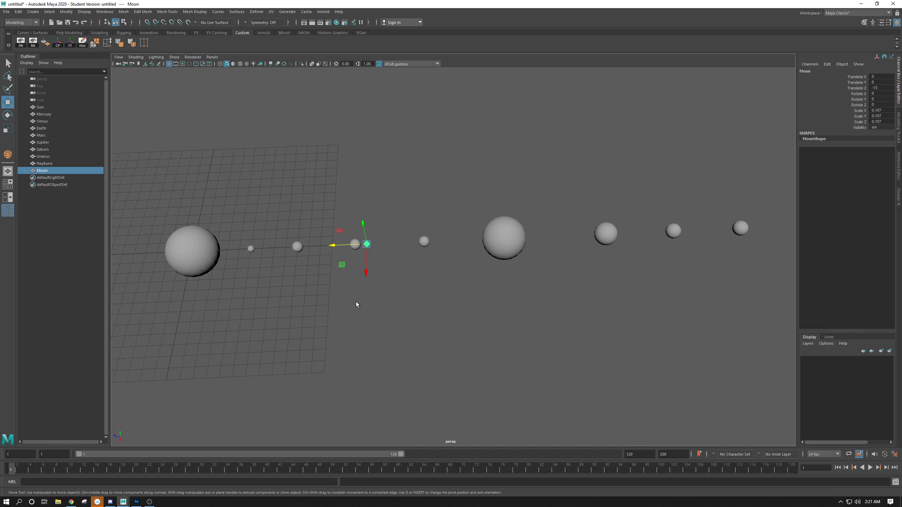
# - Try spinning Venus about its own Y axis to about 2214 degrees, and undo the rotation
pyautogui.keyDown('alt'); pyautogui.moveTo(356, 301); pyautogui.dragTo(531, 324, button='right'); pyautogui.keyUp('alt')
pyautogui.click(328, 270)
pyautogui.press('e')
pyautogui.press('r')
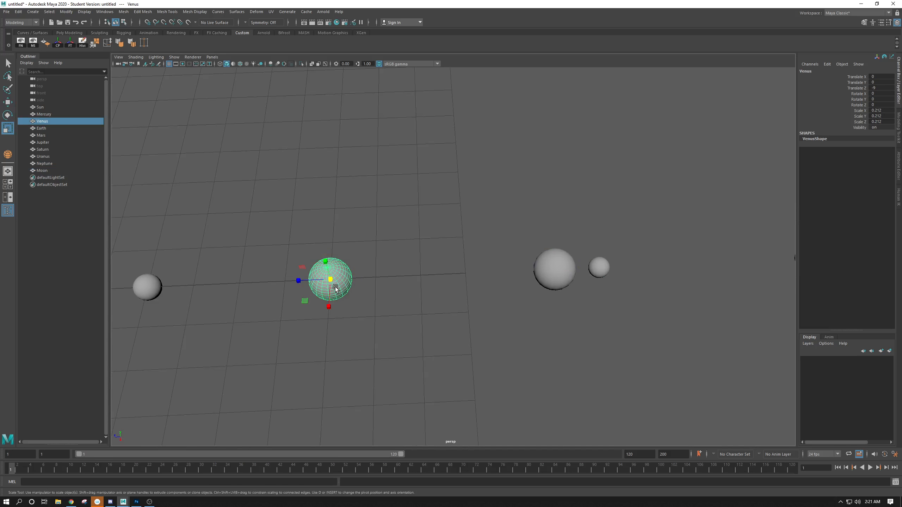
pyautogui.press('e')
pyautogui.keyDown('alt'); pyautogui.moveTo(337, 241); pyautogui.dragTo(366, 228, button='middle'); pyautogui.keyUp('alt')
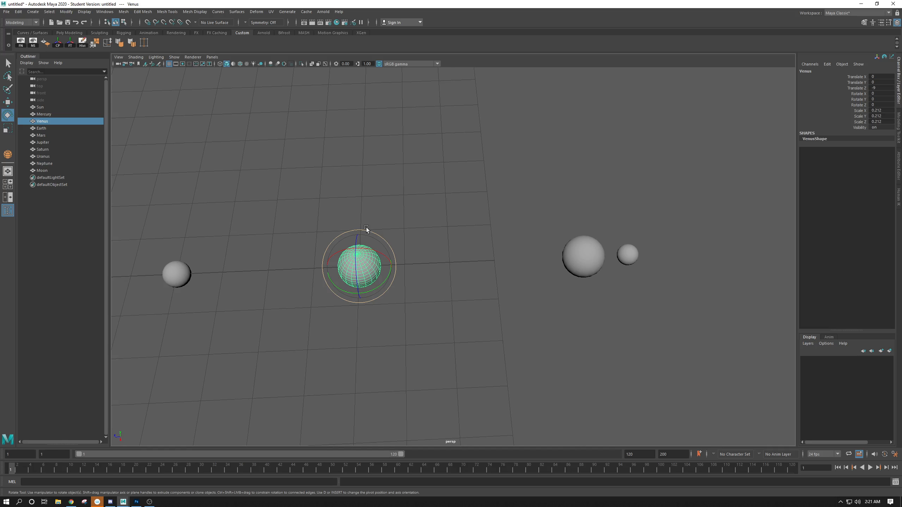
pyautogui.keyDown('alt'); pyautogui.moveTo(314, 266); pyautogui.dragTo(367, 246, button='middle'); pyautogui.keyUp('alt')
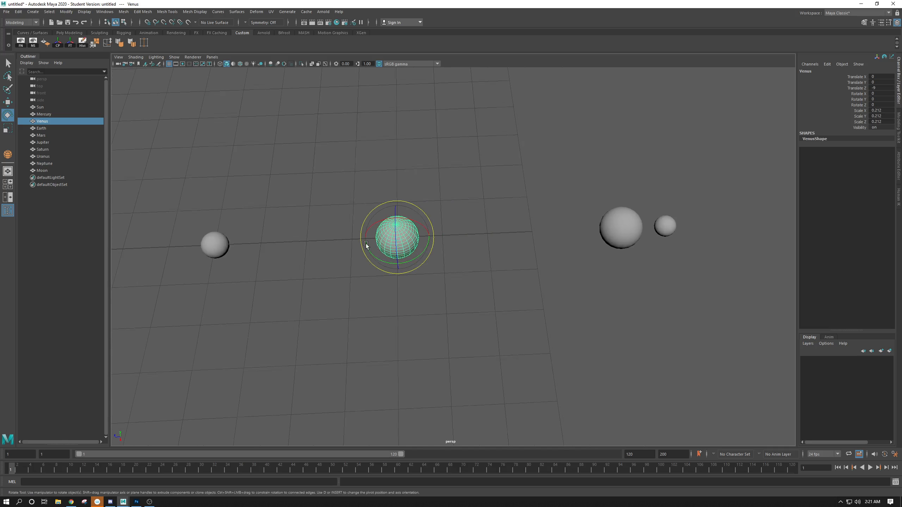
pyautogui.keyDown('alt'); pyautogui.moveTo(367, 246); pyautogui.dragTo(390, 271, button='right'); pyautogui.keyUp('alt')
pyautogui.keyDown('alt'); pyautogui.moveTo(386, 234); pyautogui.dragTo(326, 236); pyautogui.keyUp('alt')
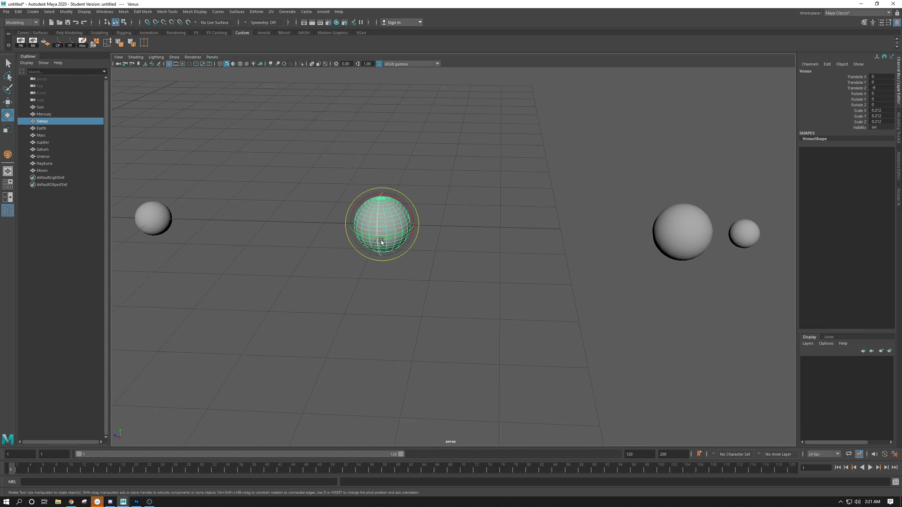
pyautogui.moveTo(402, 240); pyautogui.dragTo(402, 207)
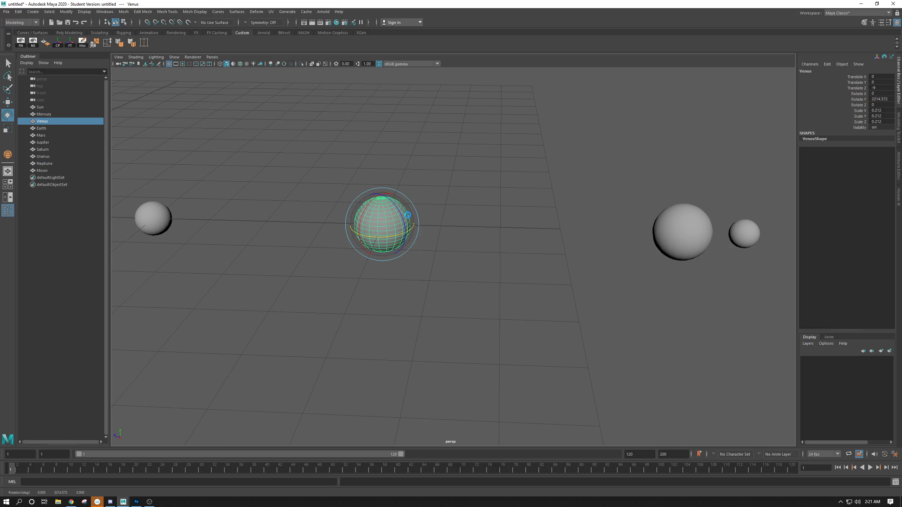
pyautogui.hotkey('ctrl', 'z')
# - Try a second Y-axis rotation of Venus, to about 769 degrees, and undo it
pyautogui.keyDown('alt'); pyautogui.moveTo(481, 269); pyautogui.dragTo(341, 196, button='right'); pyautogui.keyUp('alt')
pyautogui.keyDown('alt'); pyautogui.moveTo(341, 196); pyautogui.dragTo(422, 256); pyautogui.keyUp('alt')
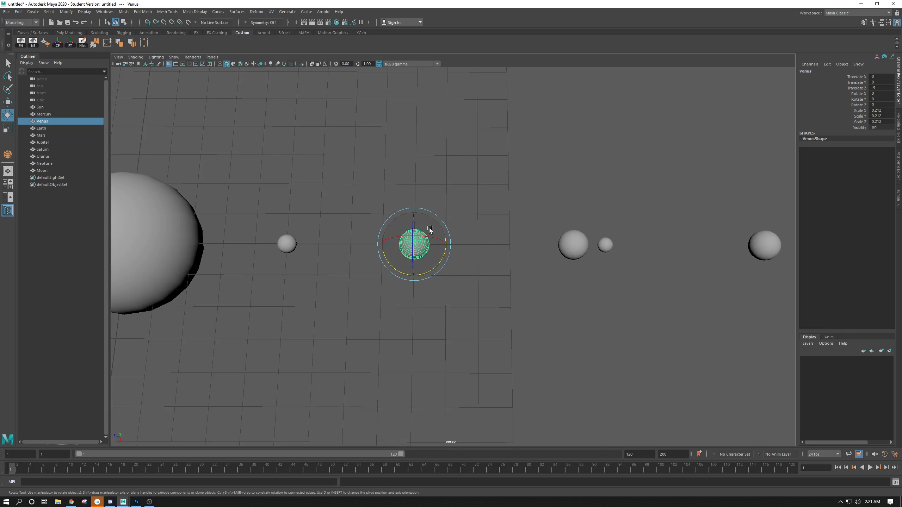
pyautogui.keyDown('alt'); pyautogui.moveTo(374, 250); pyautogui.dragTo(516, 320, button='right'); pyautogui.keyUp('alt')
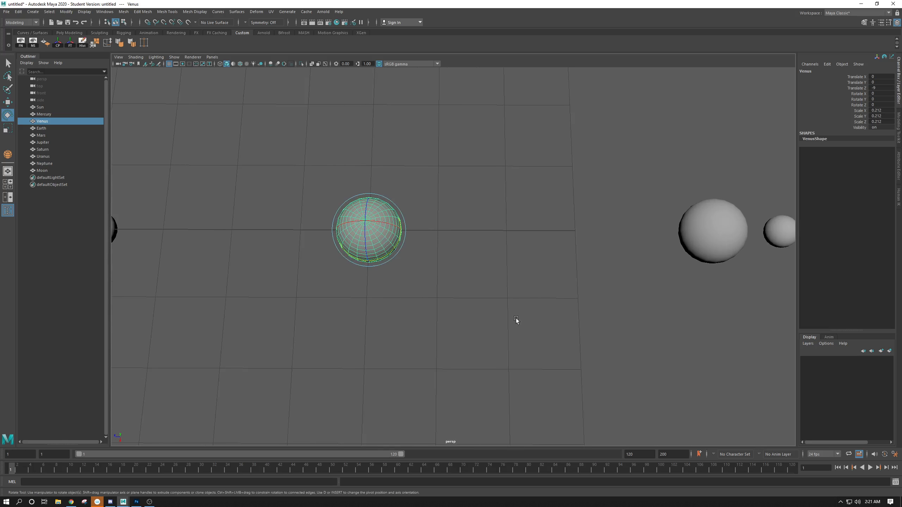
pyautogui.keyDown('alt'); pyautogui.moveTo(432, 285); pyautogui.dragTo(400, 239); pyautogui.keyUp('alt')
pyautogui.keyDown('alt'); pyautogui.moveTo(396, 237); pyautogui.dragTo(313, 216, button='right'); pyautogui.keyUp('alt')
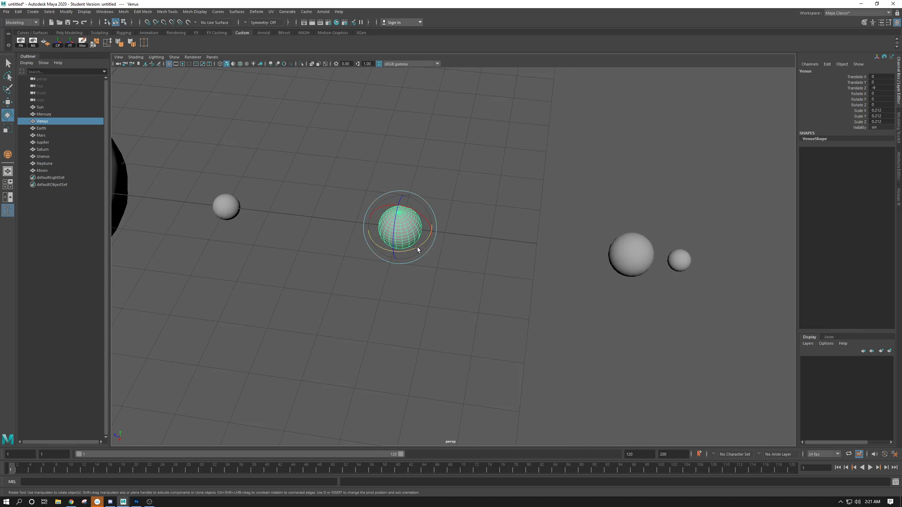
pyautogui.moveTo(417, 247); pyautogui.dragTo(423, 216)
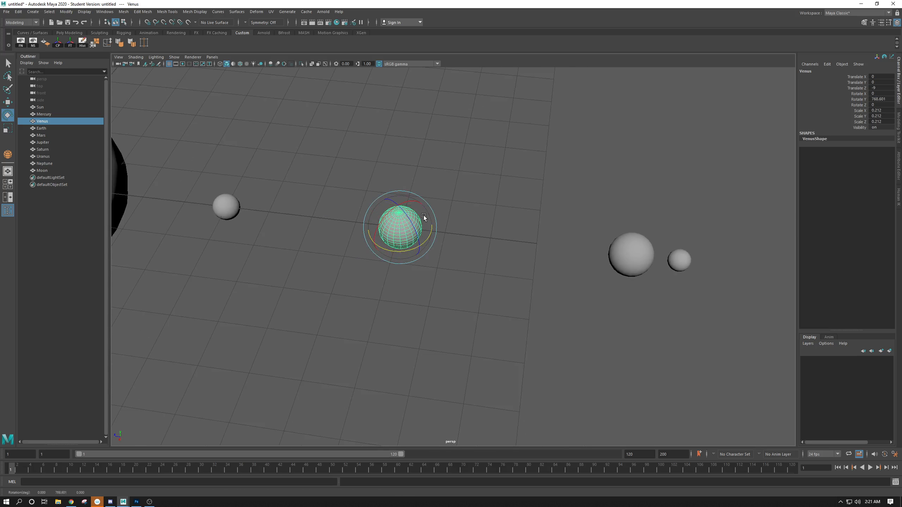
pyautogui.hotkey('ctrl', 'z')
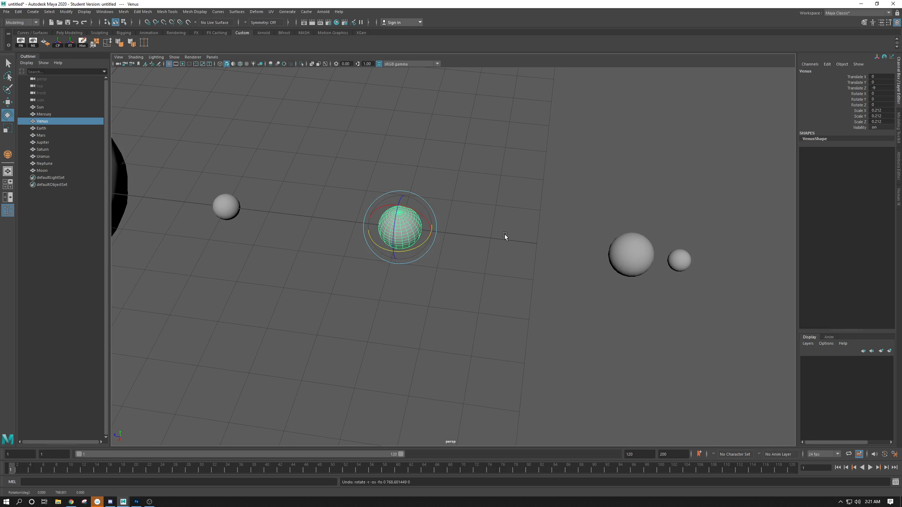
# - Examine the whole row from the Sun to Neptune, selecting all the bodies together
pyautogui.click(494, 251)
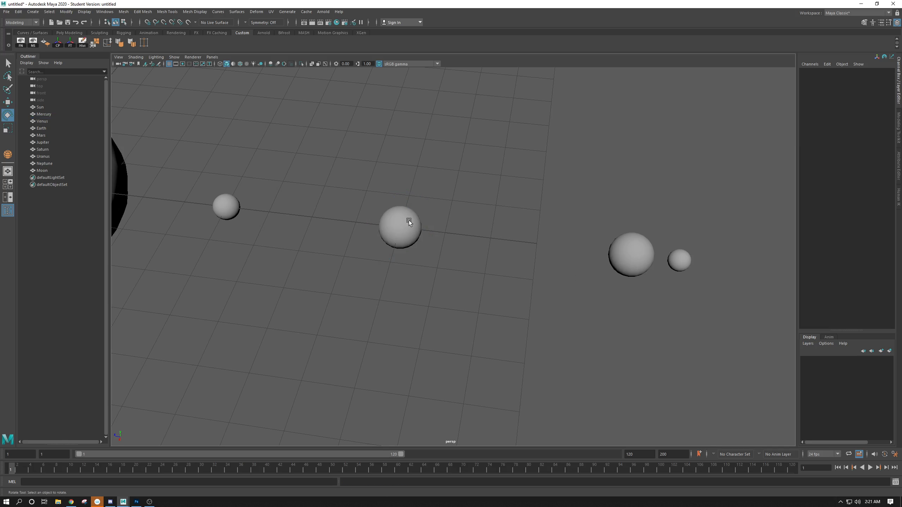
pyautogui.click(407, 222)
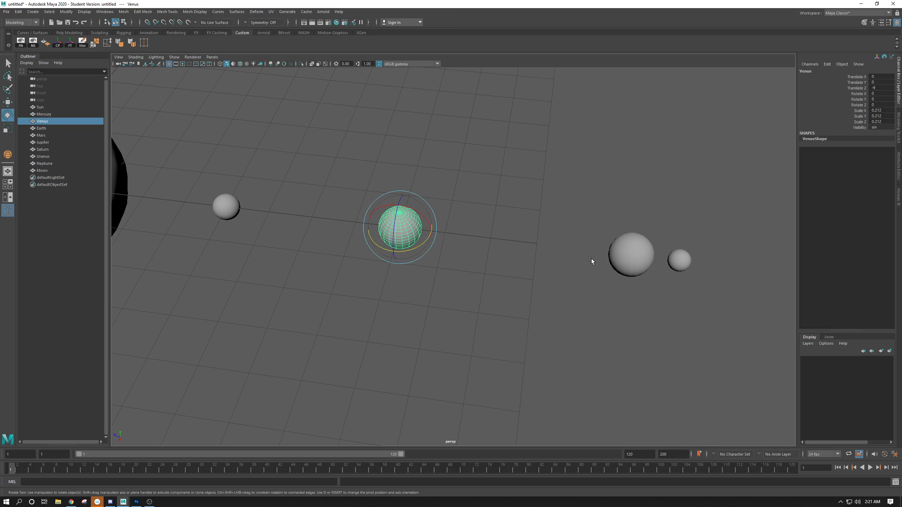
pyautogui.keyDown('alt'); pyautogui.moveTo(463, 295); pyautogui.dragTo(292, 231); pyautogui.keyUp('alt')
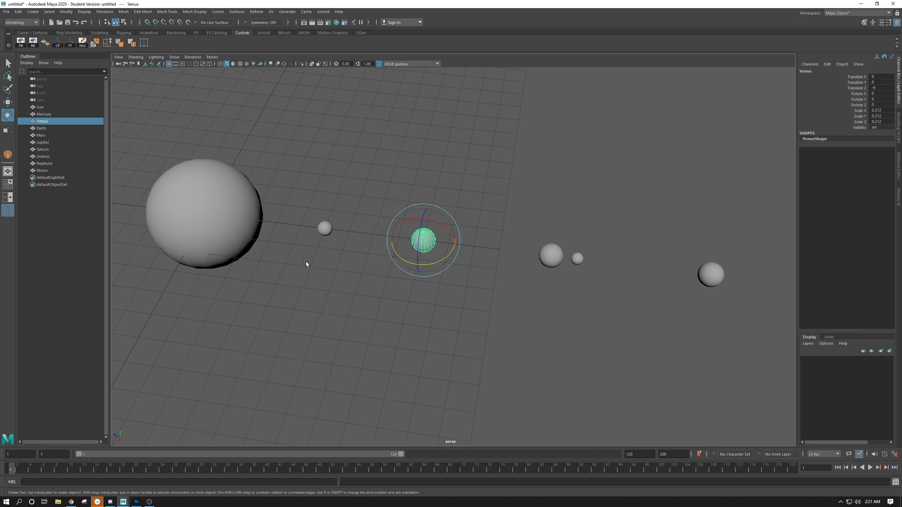
pyautogui.keyDown('alt'); pyautogui.moveTo(455, 303); pyautogui.dragTo(432, 302, button='middle'); pyautogui.keyUp('alt')
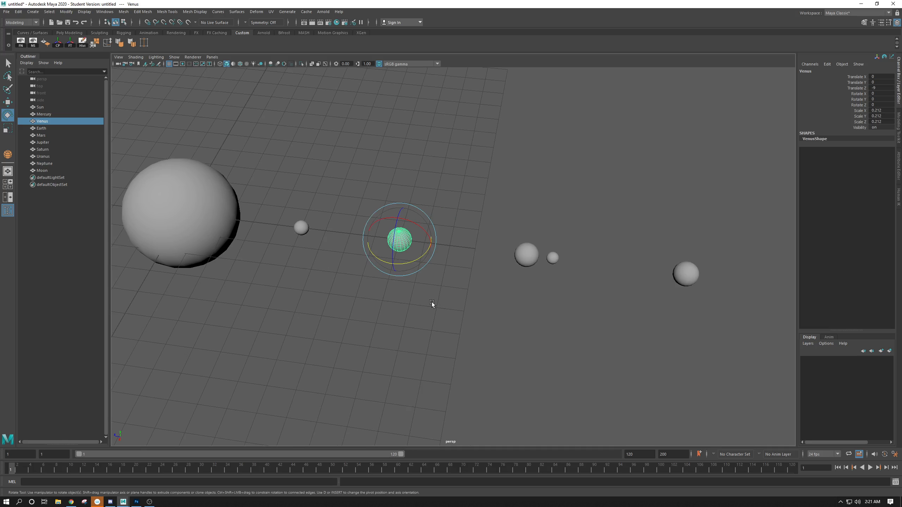
pyautogui.keyDown('alt'); pyautogui.moveTo(430, 300); pyautogui.dragTo(300, 253); pyautogui.keyUp('alt')
pyautogui.keyDown('alt'); pyautogui.moveTo(300, 253); pyautogui.dragTo(280, 255, button='right'); pyautogui.keyUp('alt')
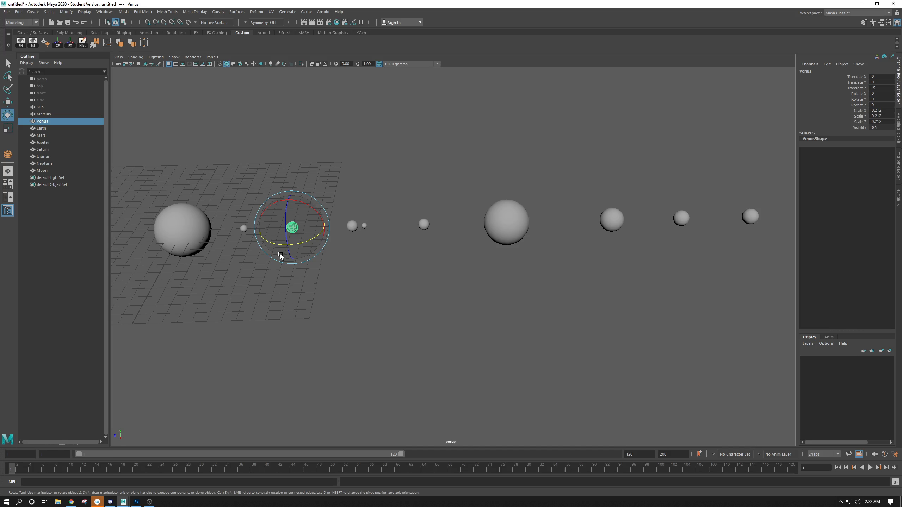
pyautogui.keyDown('alt'); pyautogui.moveTo(292, 296); pyautogui.dragTo(263, 284, button='right'); pyautogui.keyUp('alt')
pyautogui.keyDown('alt'); pyautogui.moveTo(263, 284); pyautogui.dragTo(265, 305, button='middle'); pyautogui.keyUp('alt')
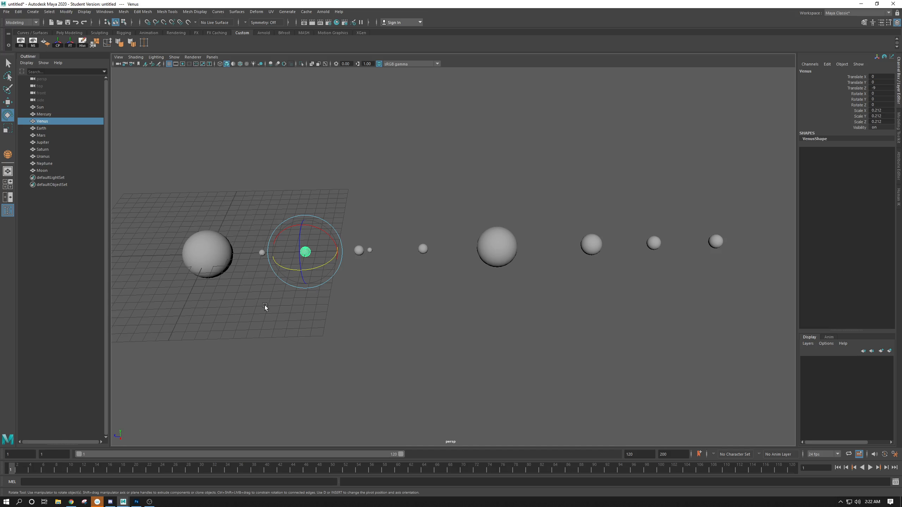
pyautogui.moveTo(260, 269)
pyautogui.keyDown('alt'); pyautogui.mouseDown()
pyautogui.moveTo(280, 278)
pyautogui.moveTo(262, 264)
pyautogui.mouseUp(); pyautogui.keyUp('alt')
pyautogui.moveTo(195, 185); pyautogui.dragTo(716, 319)
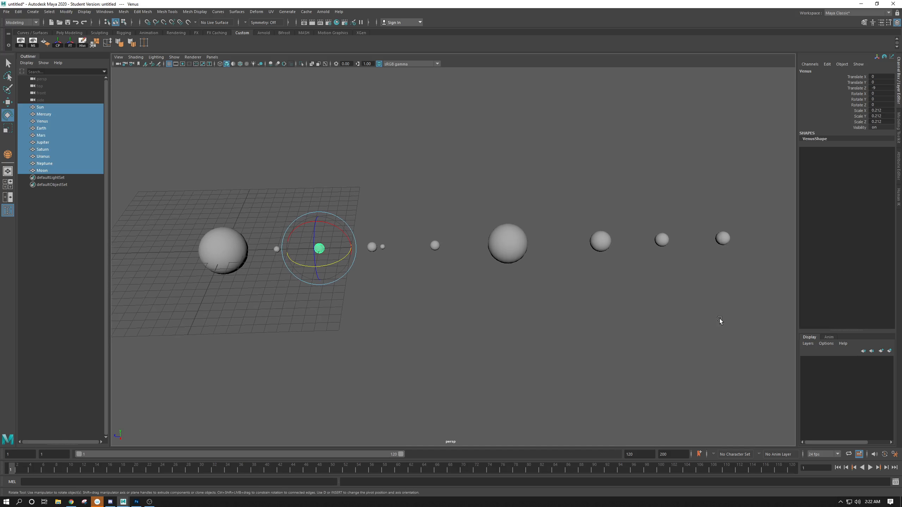
pyautogui.click(350, 226)
pyautogui.moveTo(171, 189); pyautogui.dragTo(746, 327)
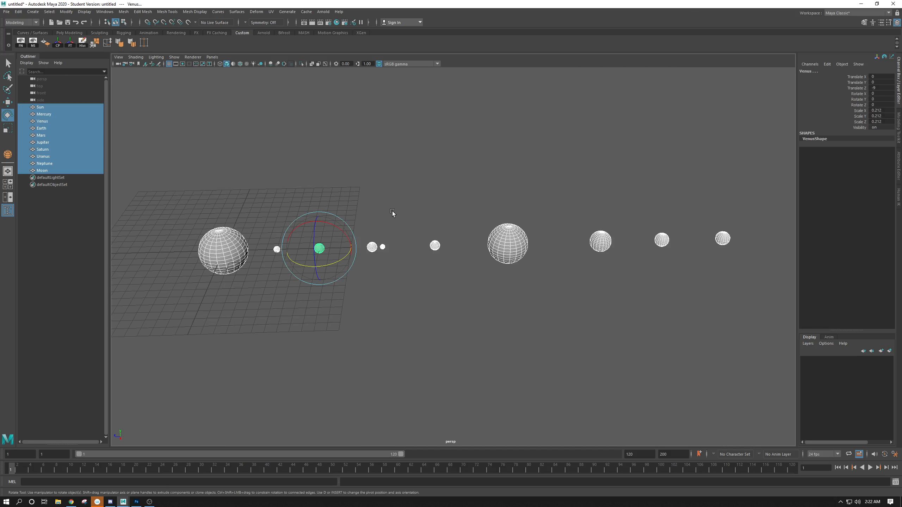
# - Select only the Sun and assign a new Lambert material to it
pyautogui.click(222, 250)
pyautogui.press('5')
pyautogui.moveTo(223, 250)
pyautogui.keyDown('alt'); pyautogui.mouseDown()
pyautogui.moveTo(269, 228)
pyautogui.moveTo(264, 236)
pyautogui.mouseUp(); pyautogui.keyUp('alt')
pyautogui.press('w')
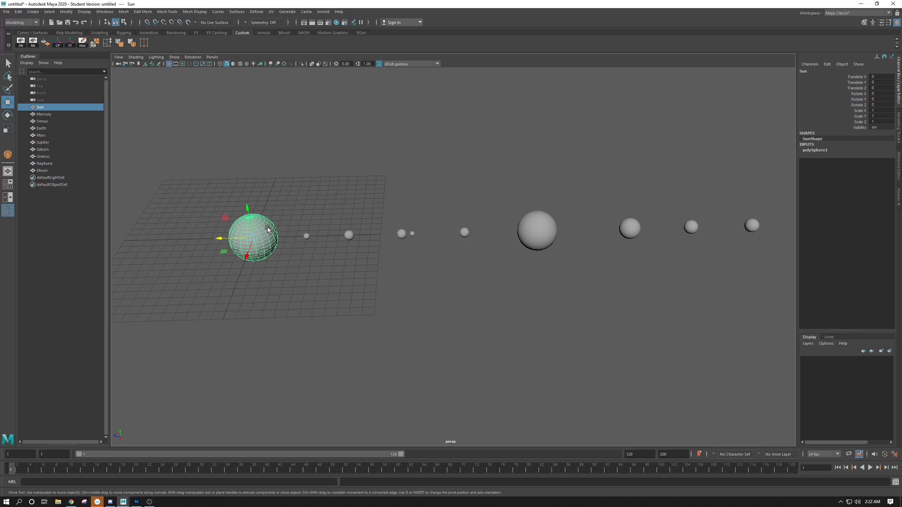
pyautogui.keyDown('alt'); pyautogui.moveTo(268, 228); pyautogui.dragTo(234, 230, button='middle'); pyautogui.keyUp('alt')
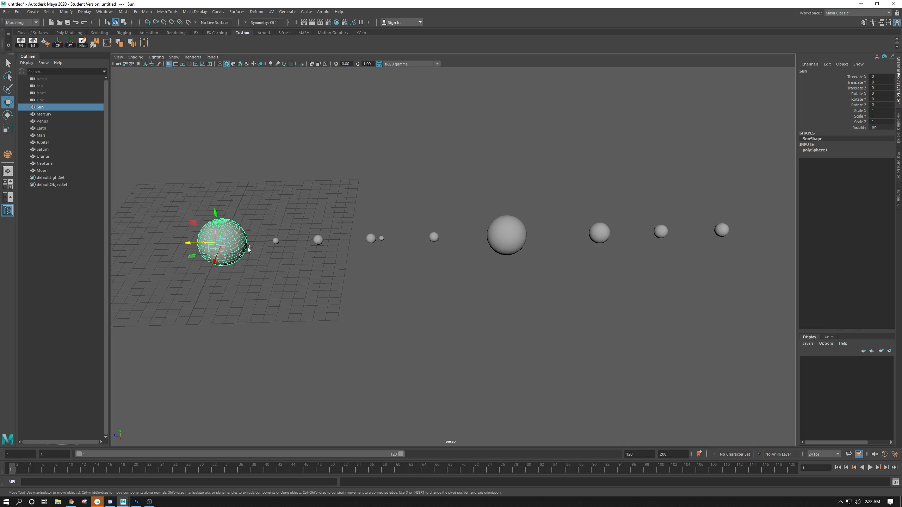
pyautogui.rightClick(227, 231)
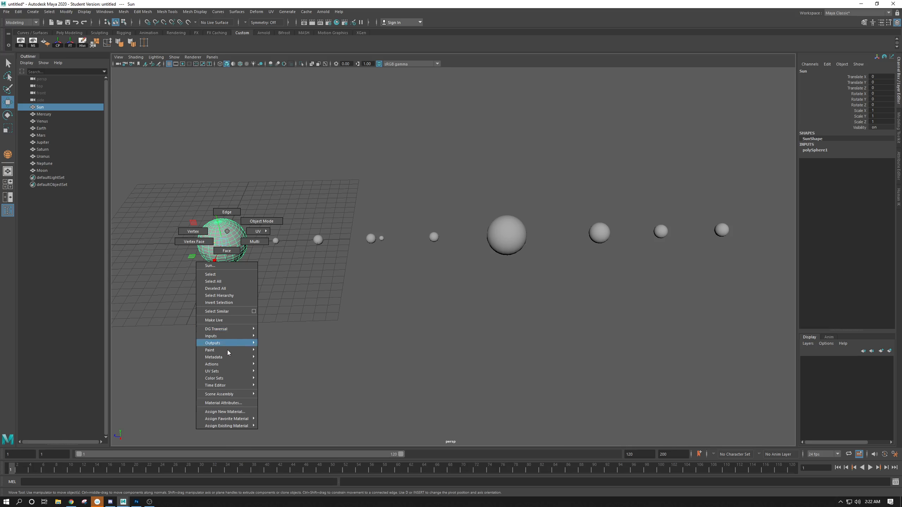
pyautogui.moveTo(230, 387)
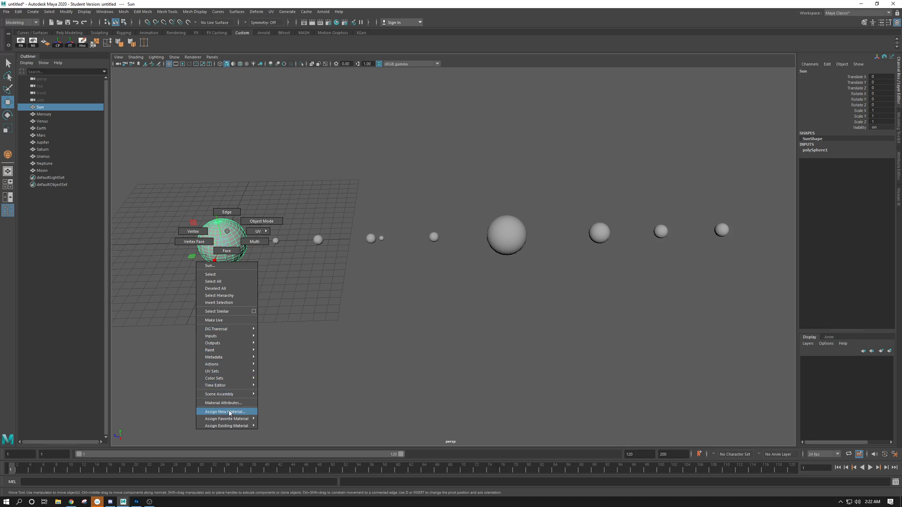
pyautogui.moveTo(231, 422)
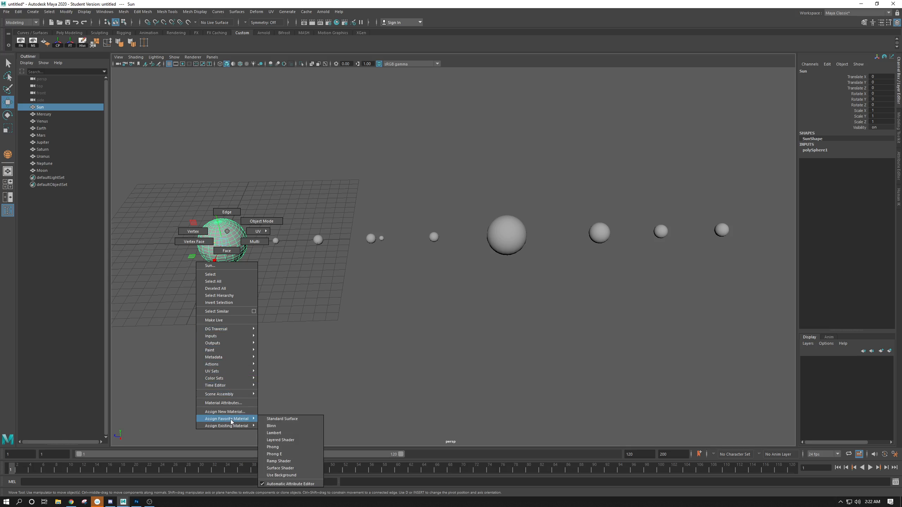
pyautogui.click(273, 433)
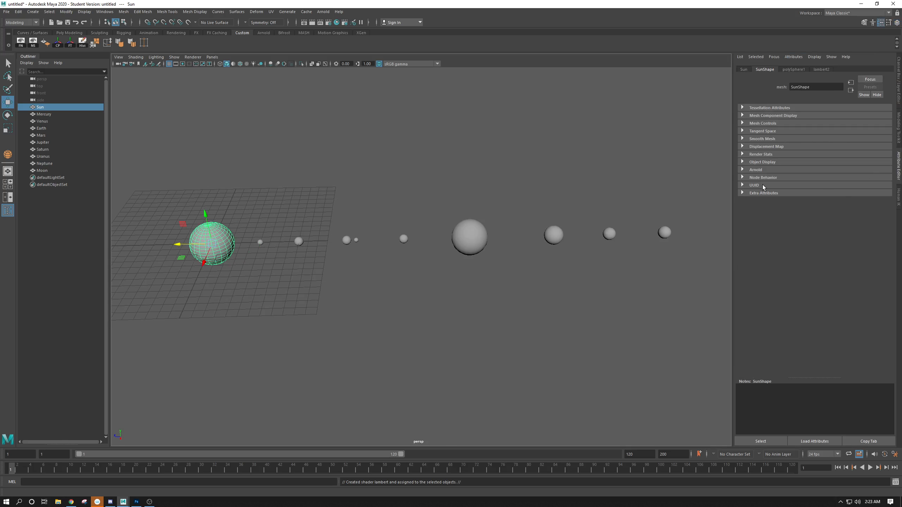
# - Open the Sun's Lambert material attributes and connect a File texture to its Color
pyautogui.click(476, 348)
pyautogui.click(215, 244)
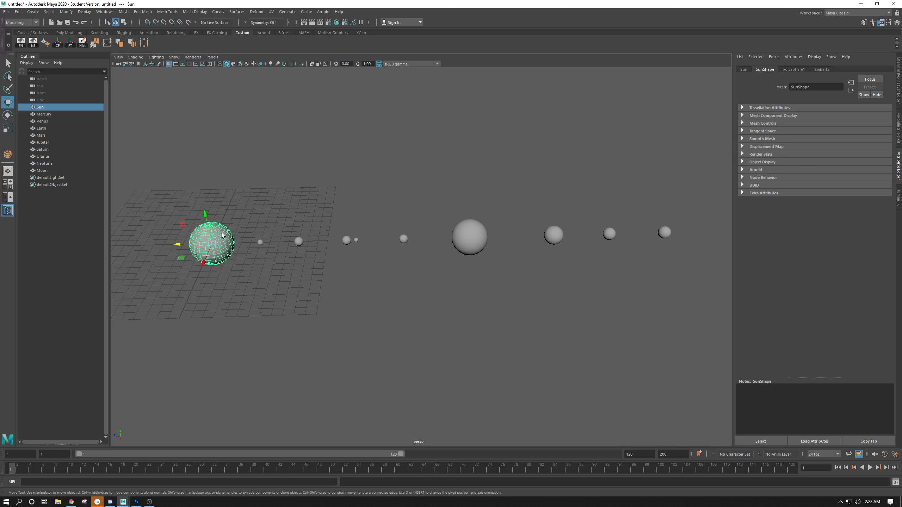
pyautogui.moveTo(216, 235); pyautogui.dragTo(202, 407, button='right')
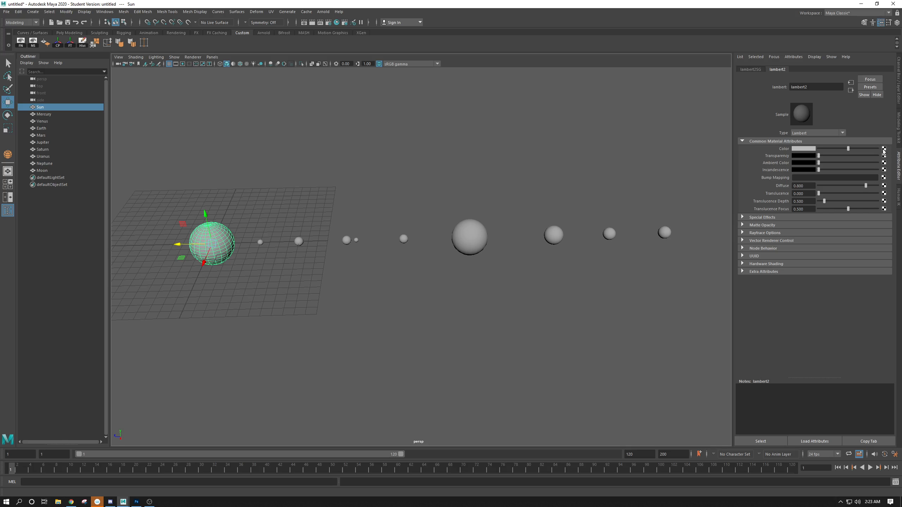
pyautogui.click(884, 149)
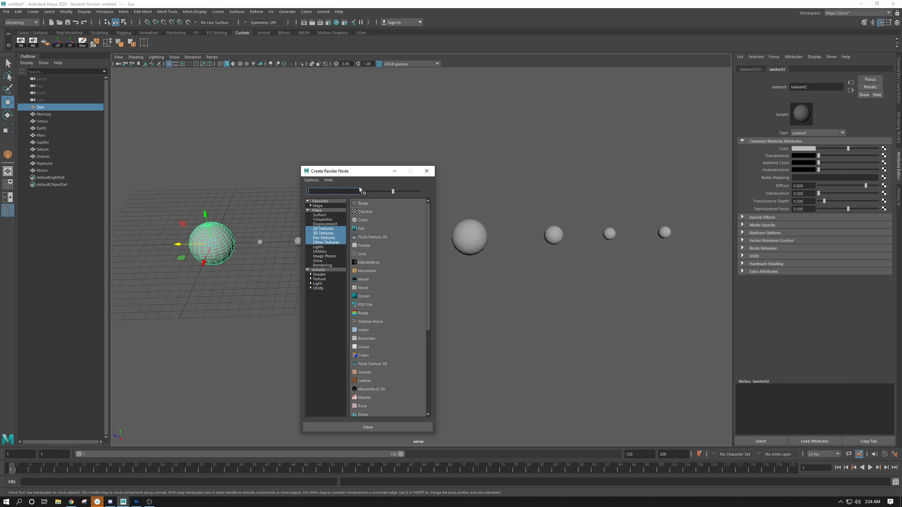
pyautogui.moveTo(363, 173); pyautogui.dragTo(408, 109)
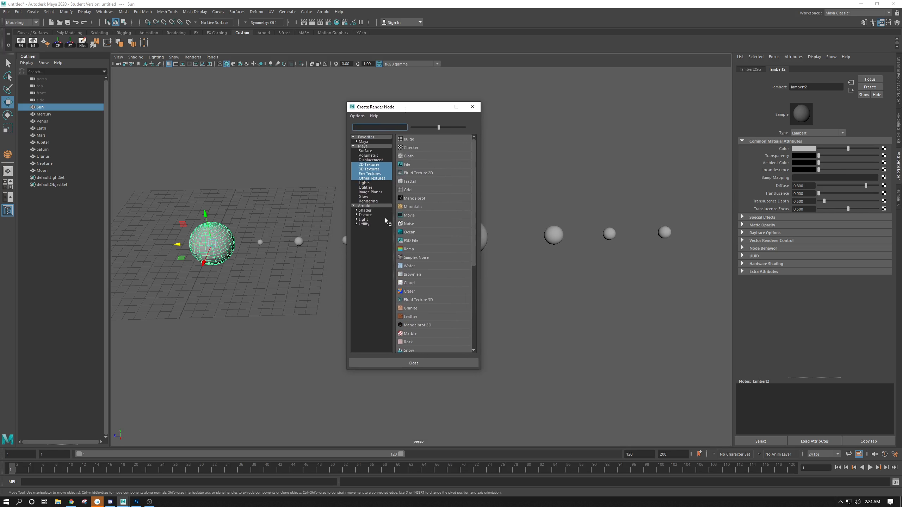
pyautogui.click(407, 165)
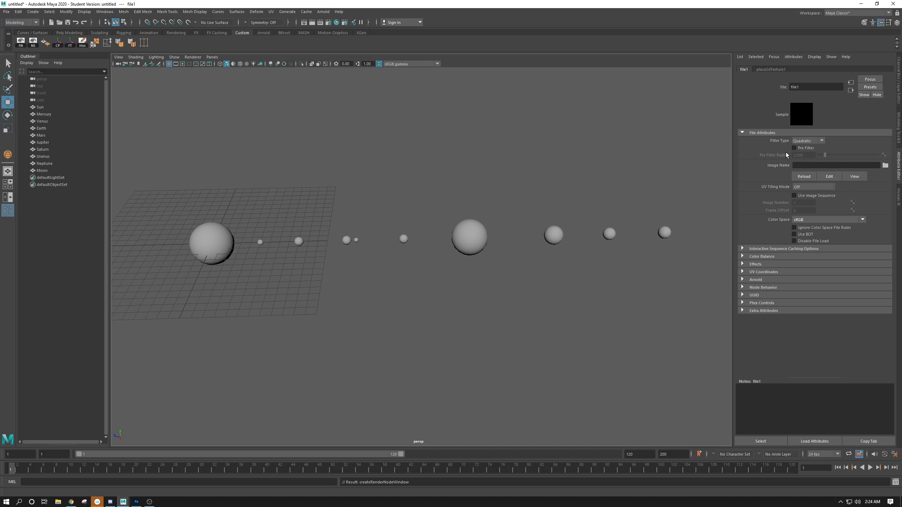
# - Load 2k_sun.jpg from the project's sourceimages folder as the file texture's image
pyautogui.click(885, 165)
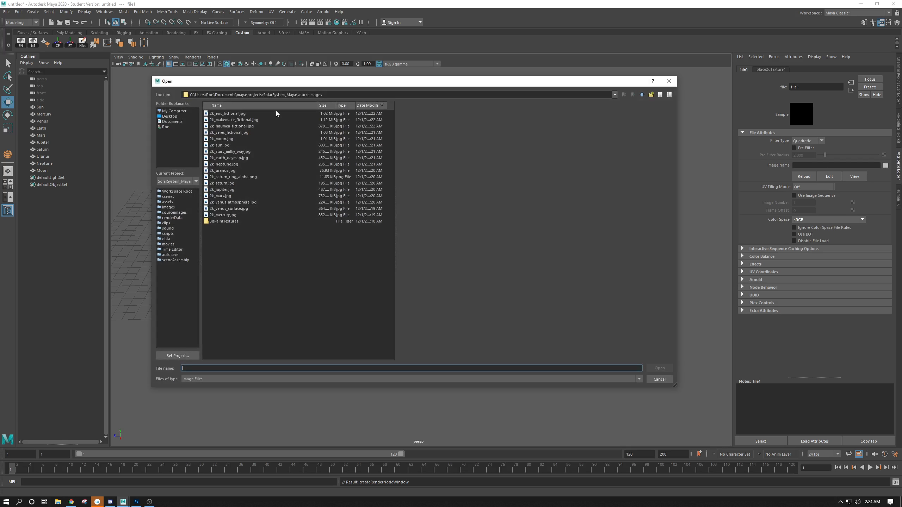
pyautogui.click(221, 146)
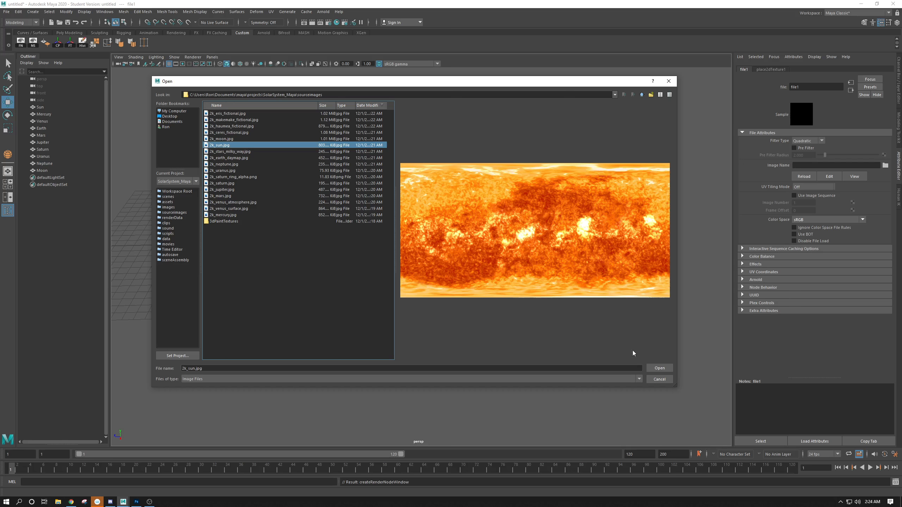
pyautogui.click(657, 368)
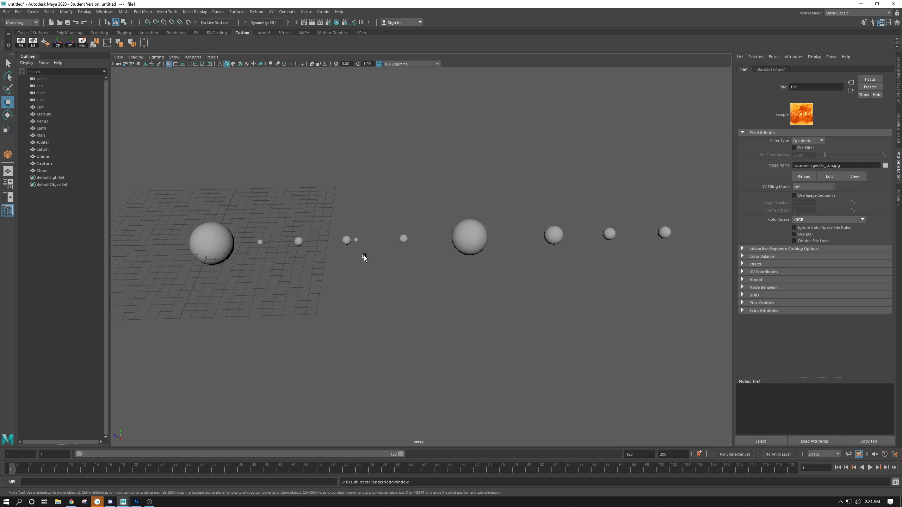
# - Switch the perspective view to shaded display with texture maps
pyautogui.press('4')
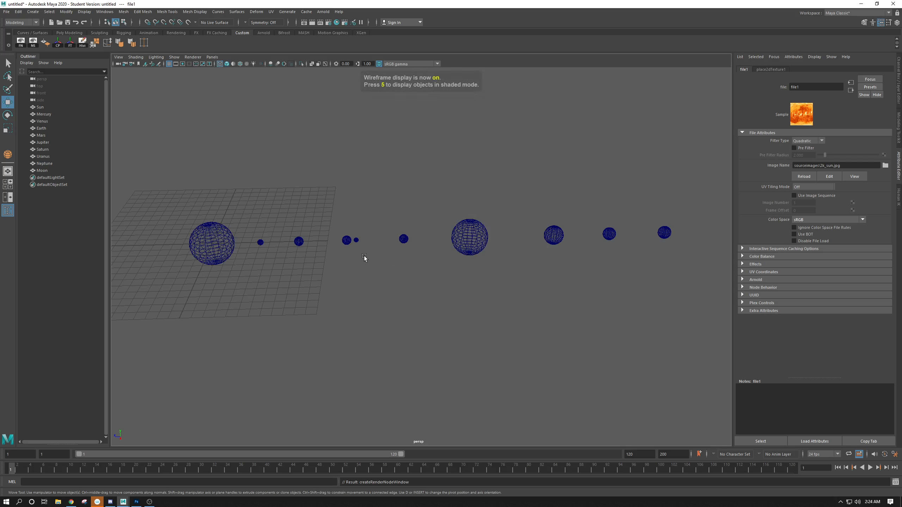
pyautogui.press('5')
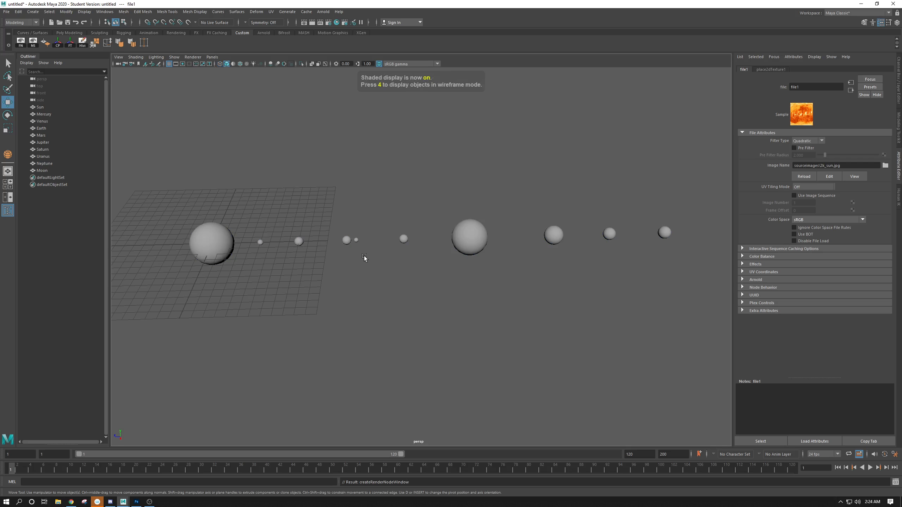
pyautogui.press('6')
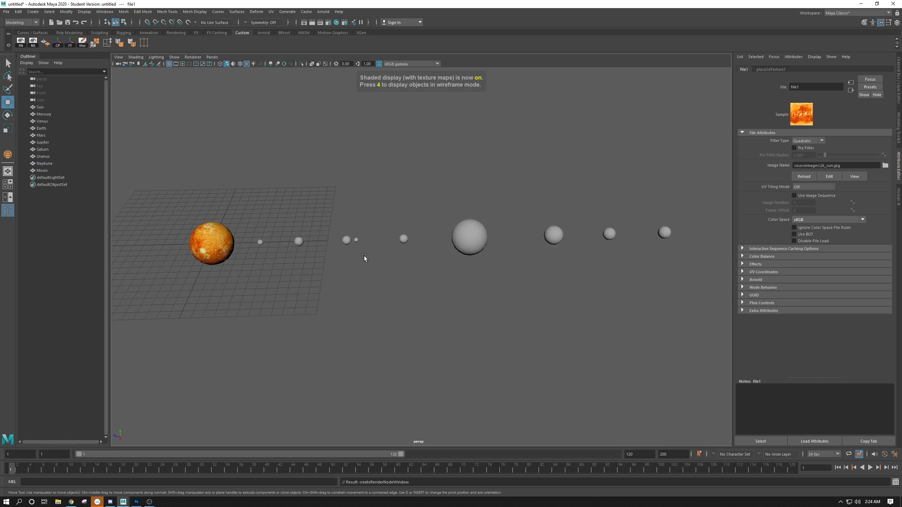
# - Select Mercury and assign a new Lambert material to it
pyautogui.keyDown('alt'); pyautogui.moveTo(227, 260); pyautogui.dragTo(290, 169); pyautogui.keyUp('alt')
pyautogui.keyDown('alt'); pyautogui.moveTo(290, 169); pyautogui.dragTo(304, 221, button='right'); pyautogui.keyUp('alt')
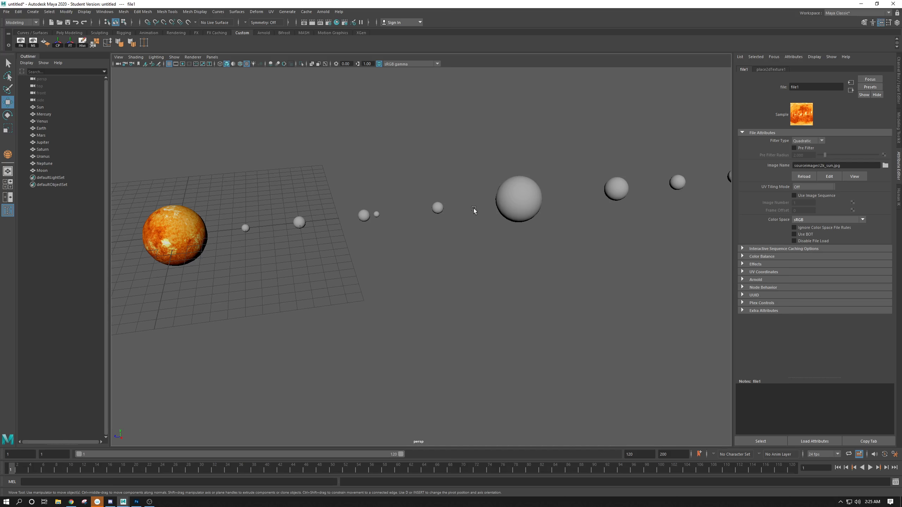
pyautogui.keyDown('alt'); pyautogui.moveTo(475, 211); pyautogui.dragTo(340, 191); pyautogui.keyUp('alt')
pyautogui.keyDown('alt'); pyautogui.moveTo(340, 191); pyautogui.dragTo(419, 183, button='middle'); pyautogui.keyUp('alt')
pyautogui.keyDown('alt'); pyautogui.moveTo(284, 169); pyautogui.dragTo(356, 196, button='right'); pyautogui.keyUp('alt')
pyautogui.keyDown('alt'); pyautogui.moveTo(333, 192); pyautogui.dragTo(372, 174, button='middle'); pyautogui.keyUp('alt')
pyautogui.keyDown('alt'); pyautogui.moveTo(371, 175); pyautogui.dragTo(421, 191, button='right'); pyautogui.keyUp('alt')
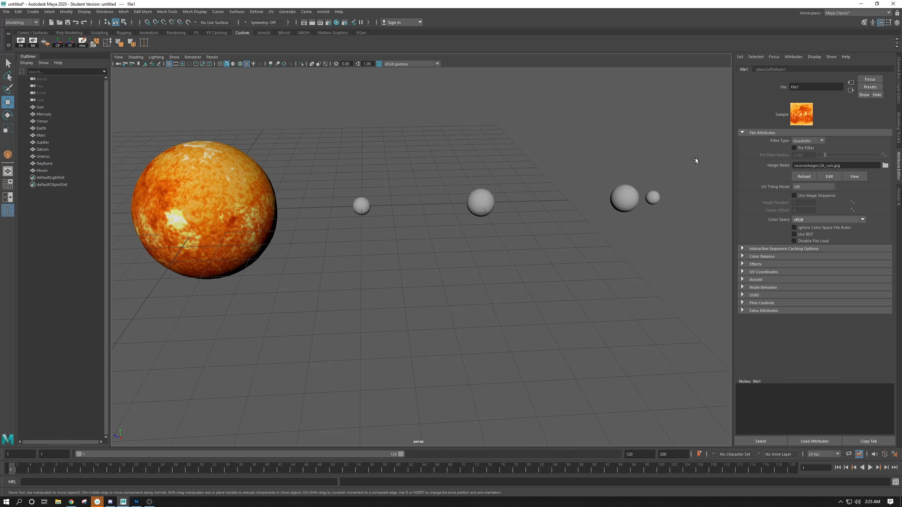
pyautogui.click(375, 249)
pyautogui.click(355, 208)
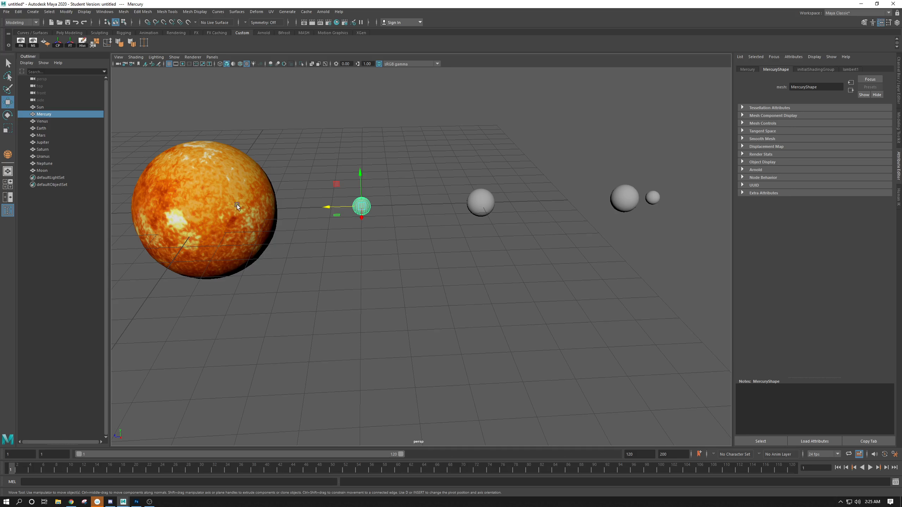
pyautogui.click(382, 241)
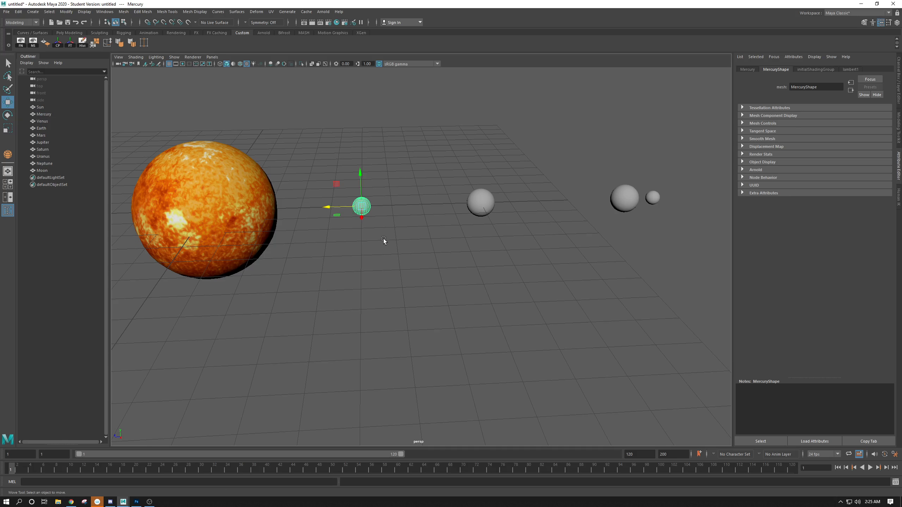
pyautogui.click(362, 208)
pyautogui.rightClick(362, 208)
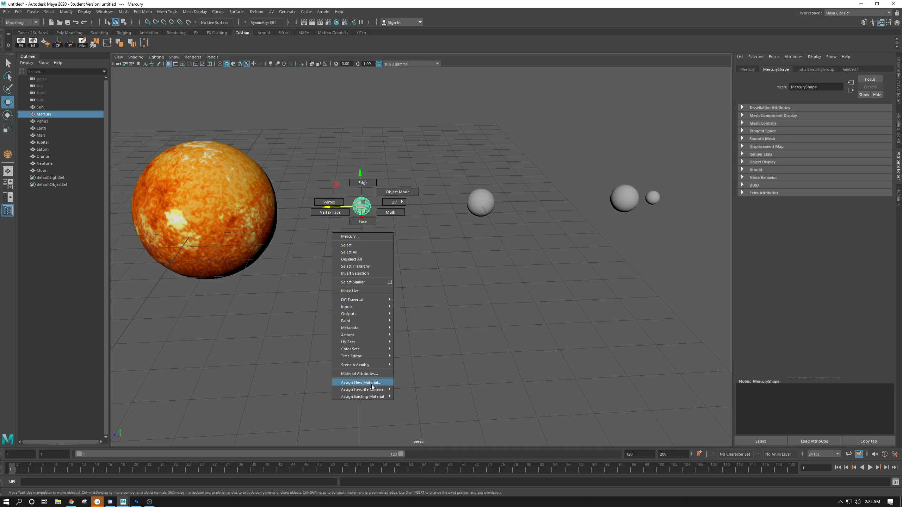
pyautogui.moveTo(358, 398)
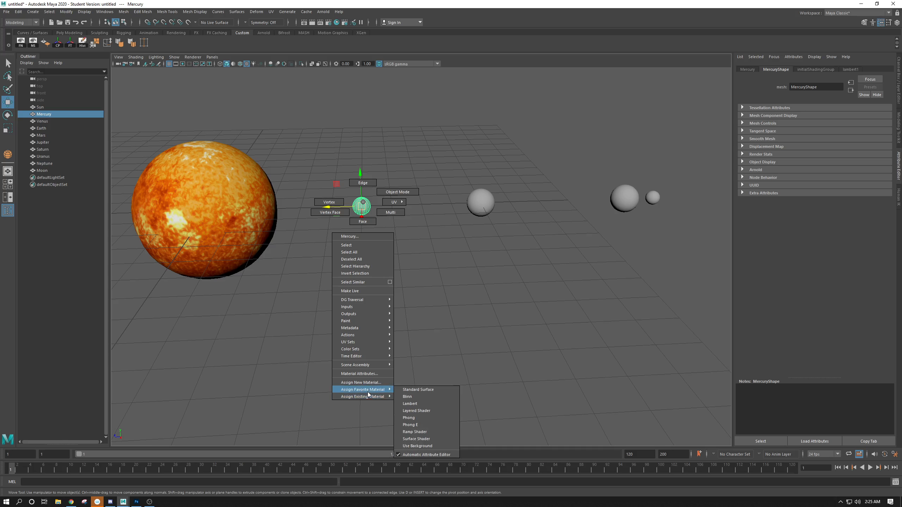
pyautogui.click(421, 403)
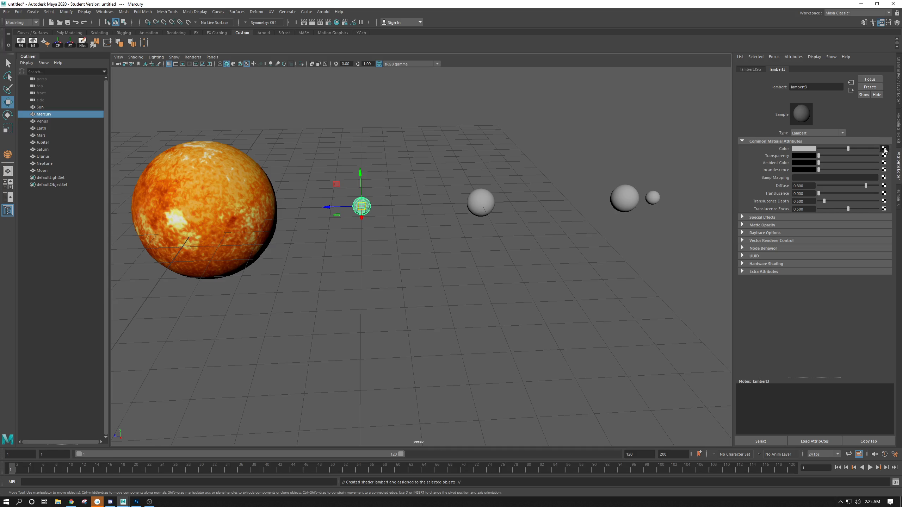
# - Connect a File texture to the Color of Mercury's Lambert material, load 2k_mercury.jpg from sourceimages, and clear the selection
pyautogui.click(884, 149)
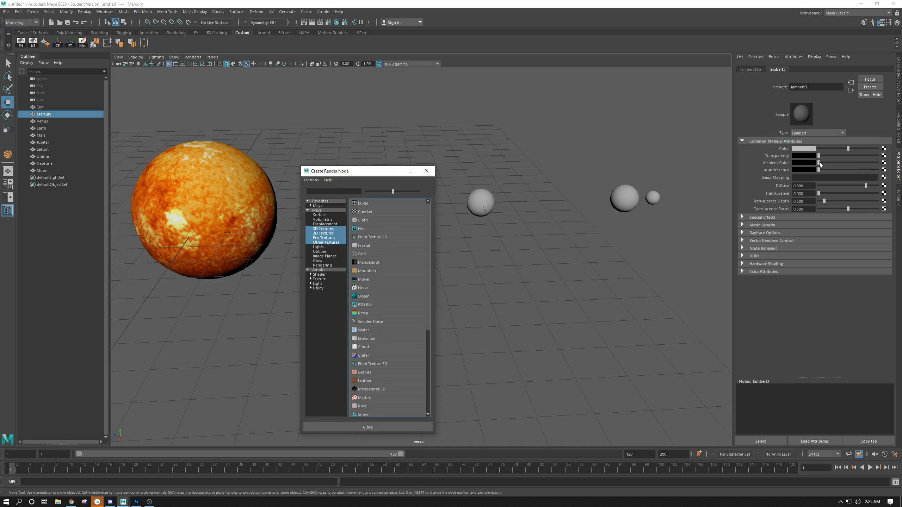
pyautogui.click(366, 230)
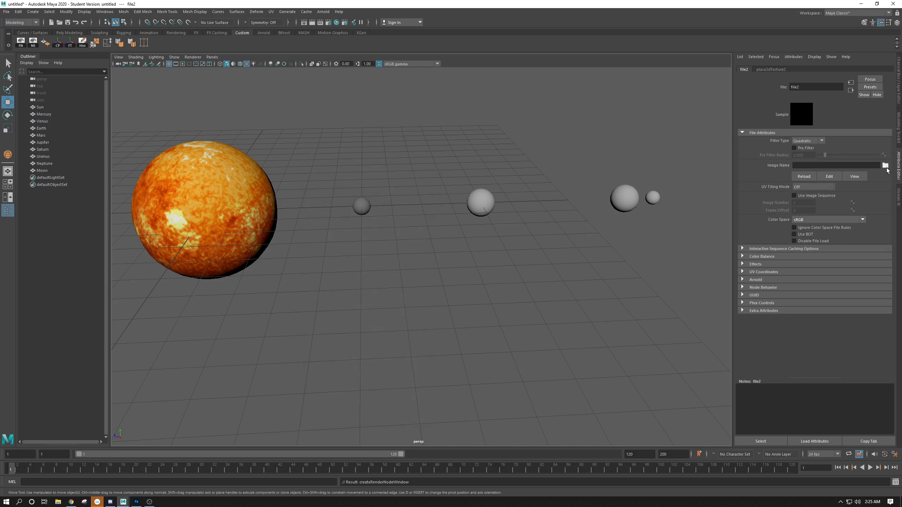
pyautogui.click(885, 165)
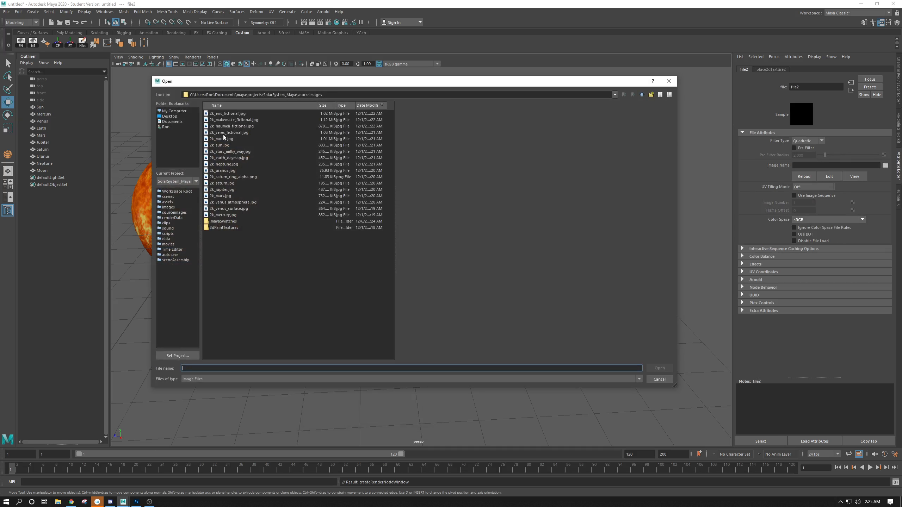
pyautogui.click(218, 215)
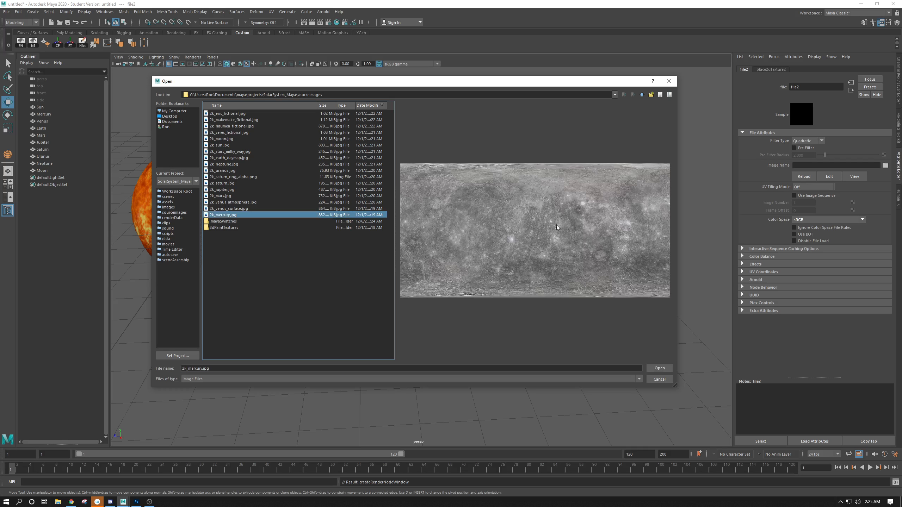
pyautogui.click(652, 370)
pyautogui.click(440, 254)
# - Select Venus and assign a new Lambert material to it
pyautogui.keyDown('alt'); pyautogui.moveTo(450, 215); pyautogui.dragTo(384, 247, button='middle'); pyautogui.keyUp('alt')
pyautogui.keyDown('alt'); pyautogui.moveTo(384, 247); pyautogui.dragTo(426, 253, button='right'); pyautogui.keyUp('alt')
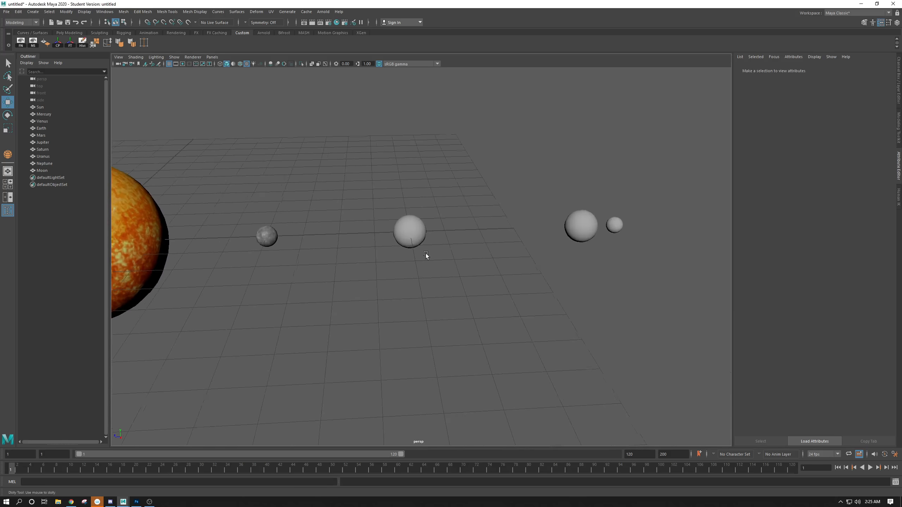
pyautogui.keyDown('alt'); pyautogui.moveTo(425, 254); pyautogui.dragTo(362, 247, button='middle'); pyautogui.keyUp('alt')
pyautogui.click(348, 230)
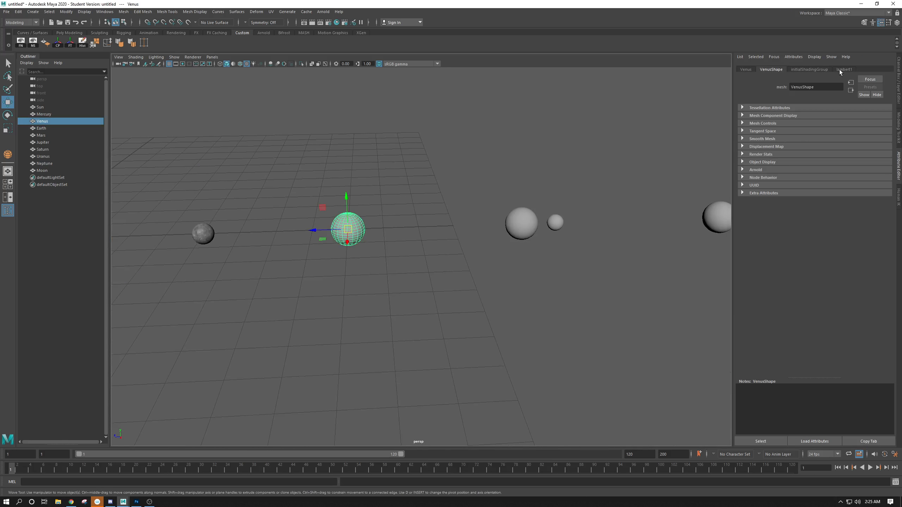
pyautogui.moveTo(361, 229); pyautogui.dragTo(412, 430, button='right')
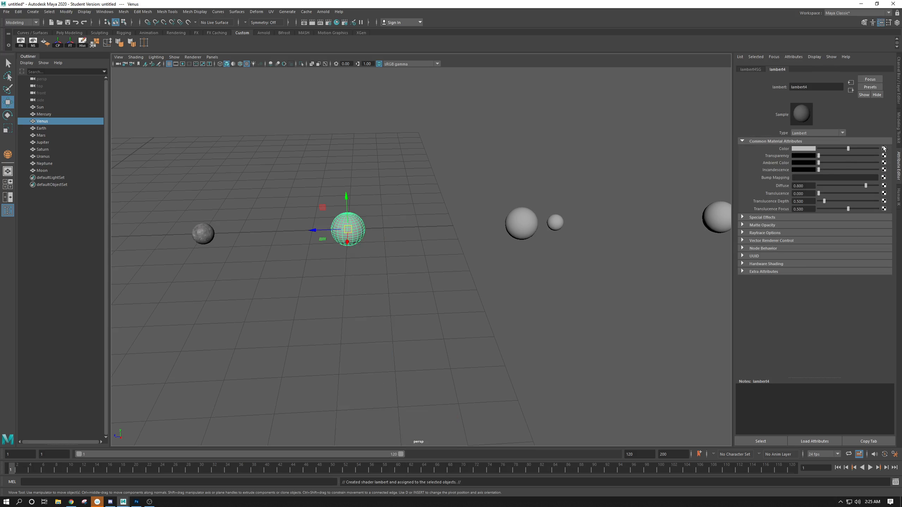
# - Connect a File texture to the Color of Venus's Lambert material and load 2k_venus_atmosphere.jpg as its image
pyautogui.click(884, 149)
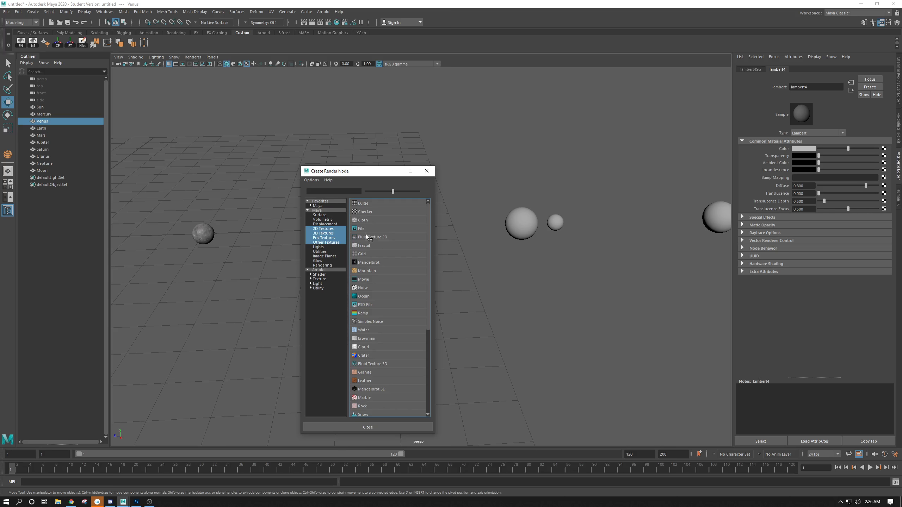
pyautogui.click(366, 229)
pyautogui.click(884, 166)
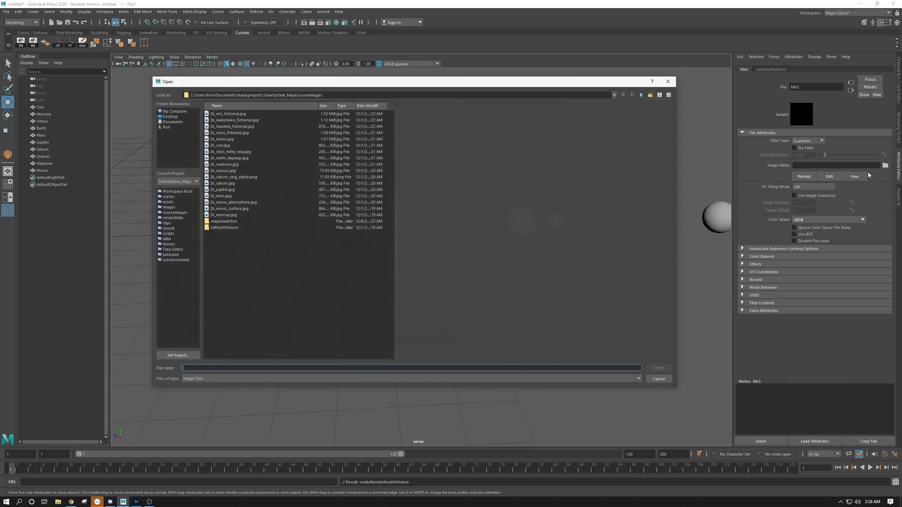
pyautogui.click(224, 202)
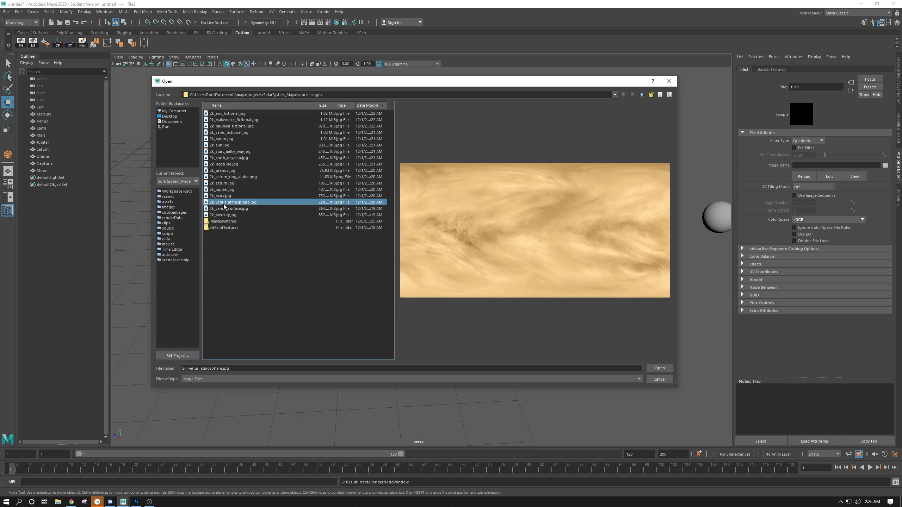
pyautogui.click(653, 369)
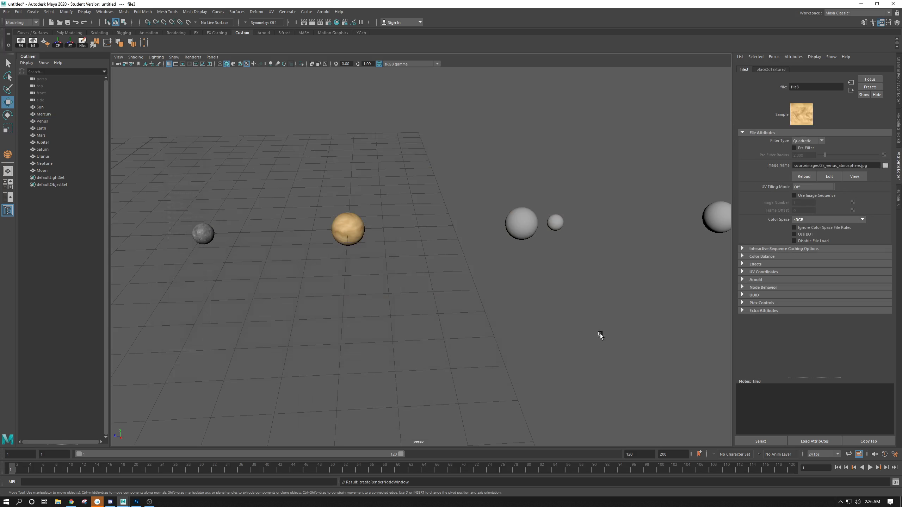
# - Select Earth and assign a new Lambert material to it
pyautogui.click(512, 212)
pyautogui.press('f')
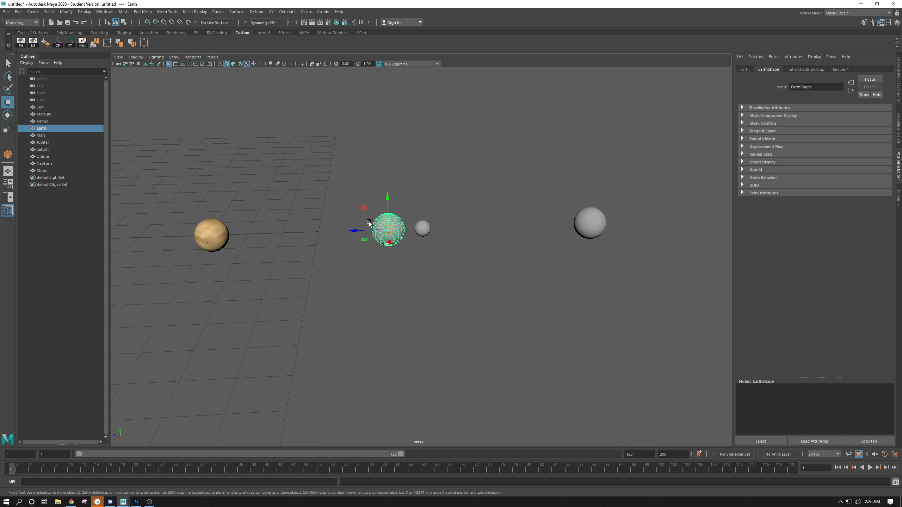
pyautogui.moveTo(413, 267); pyautogui.dragTo(421, 268, button='right')
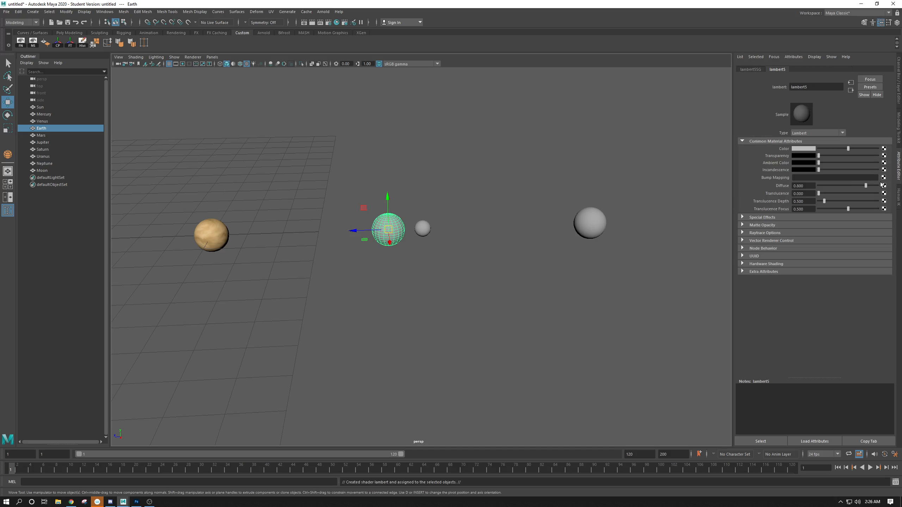
# - Connect a File texture to the Color of Earth's Lambert material and load 2k_earth_daymap.jpg as its image
pyautogui.click(884, 149)
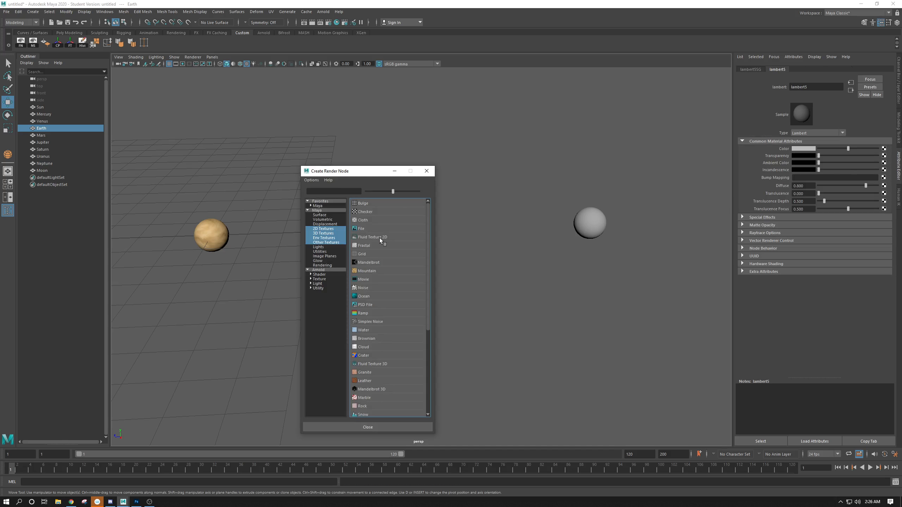
pyautogui.click(384, 230)
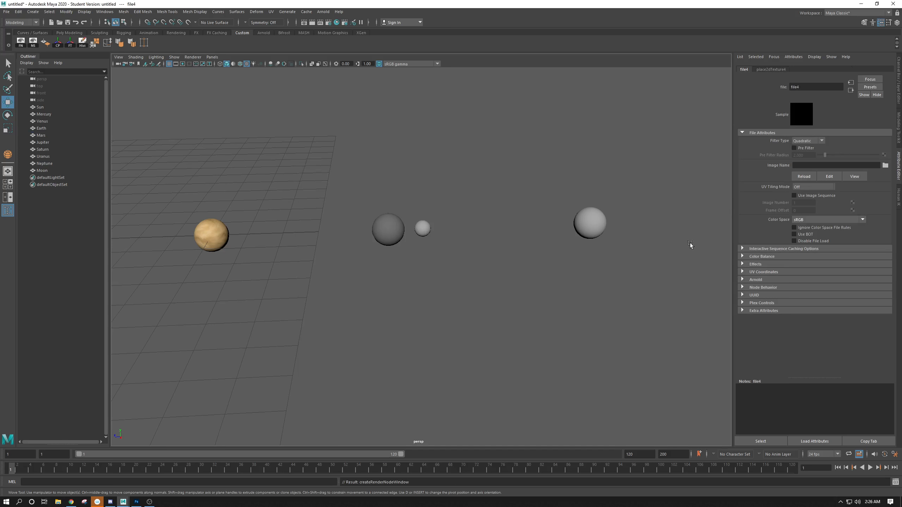
pyautogui.click(885, 166)
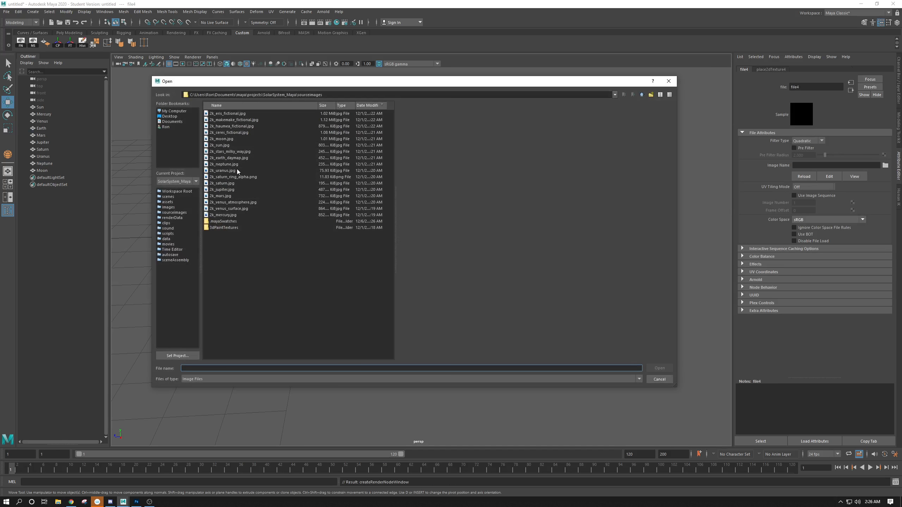
pyautogui.click(227, 158)
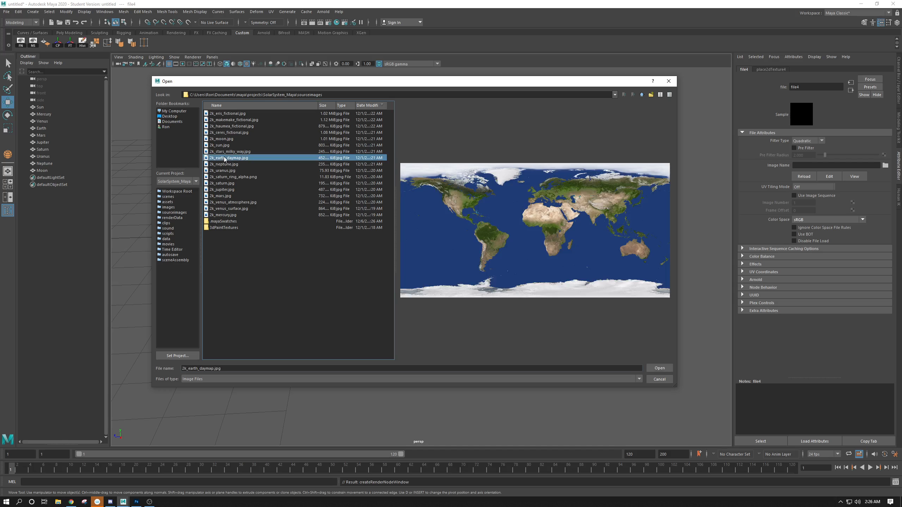
pyautogui.click(658, 368)
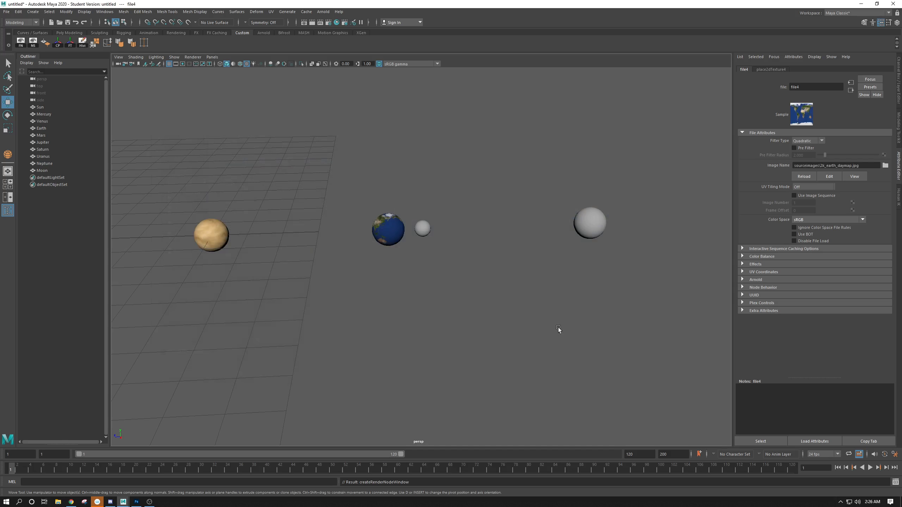
# - Assign a new Lambert material to the Moon and connect a File texture using 2k_moon.jpg to its Color
pyautogui.click(418, 229)
pyautogui.keyDown('alt'); pyautogui.moveTo(527, 207); pyautogui.dragTo(553, 199); pyautogui.keyUp('alt')
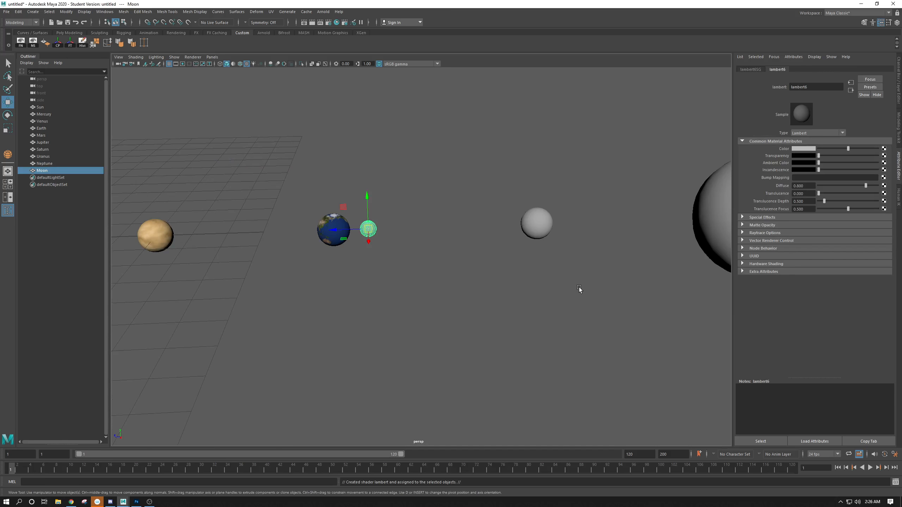
pyautogui.click(884, 148)
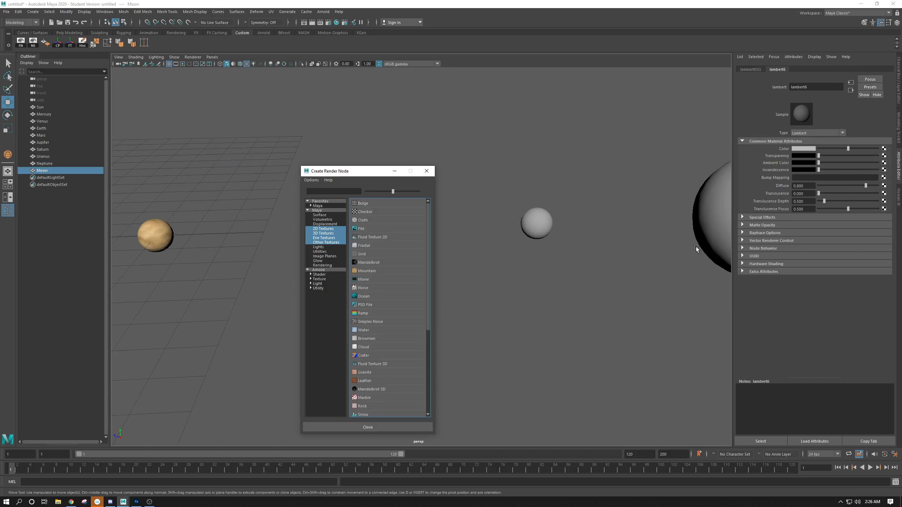
pyautogui.click(363, 229)
pyautogui.click(885, 165)
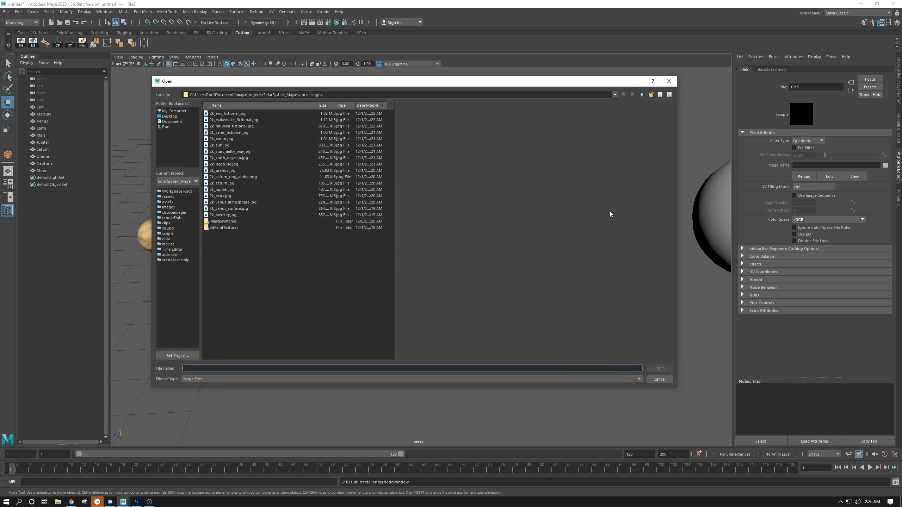
pyautogui.click(222, 139)
pyautogui.click(659, 368)
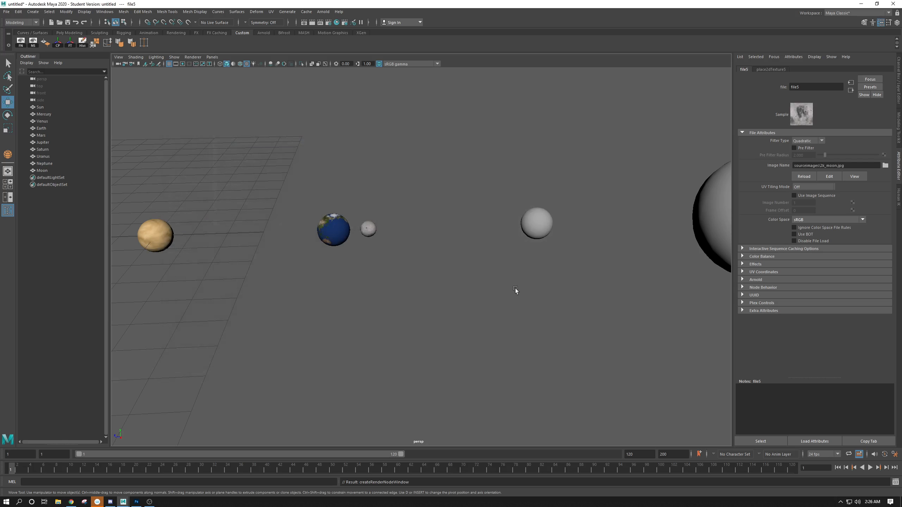
# - Assign a new Lambert material to Mars and connect a File texture using 2k_mars.jpg to its Color
pyautogui.click(534, 229)
pyautogui.click(858, 69)
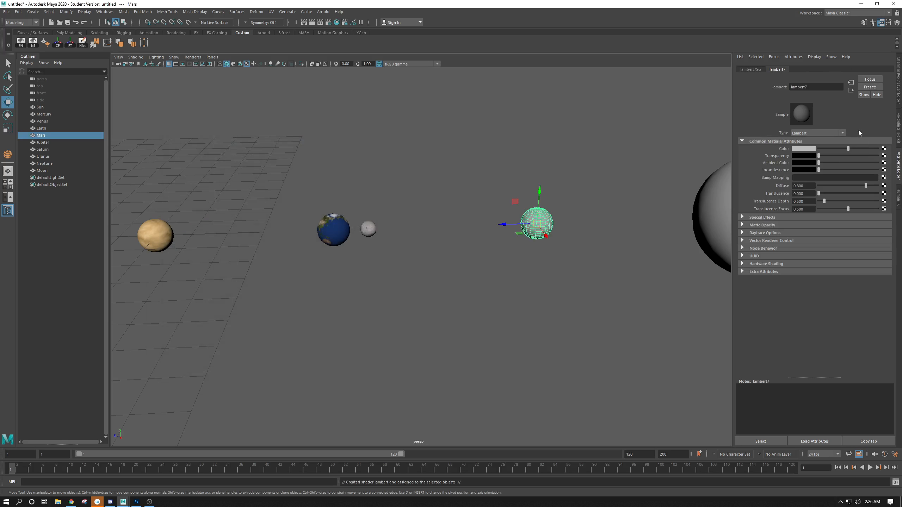
pyautogui.click(884, 149)
pyautogui.click(360, 228)
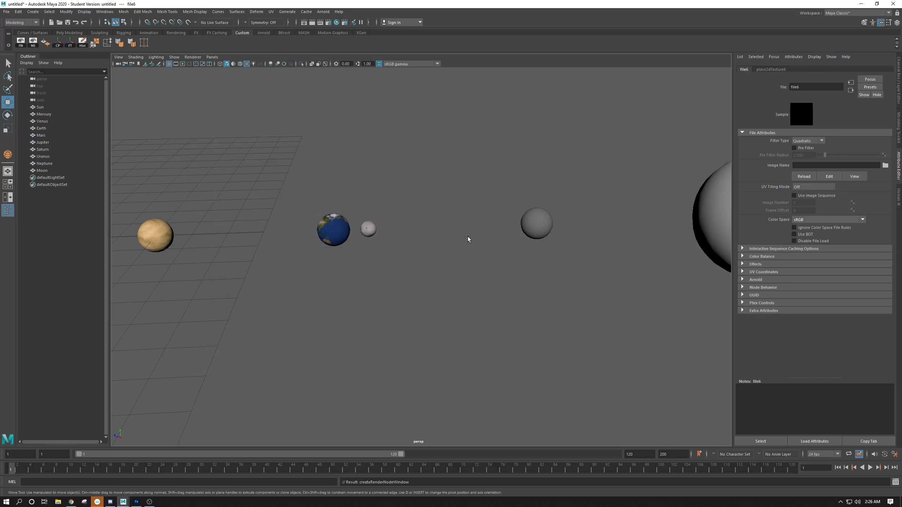
pyautogui.click(885, 166)
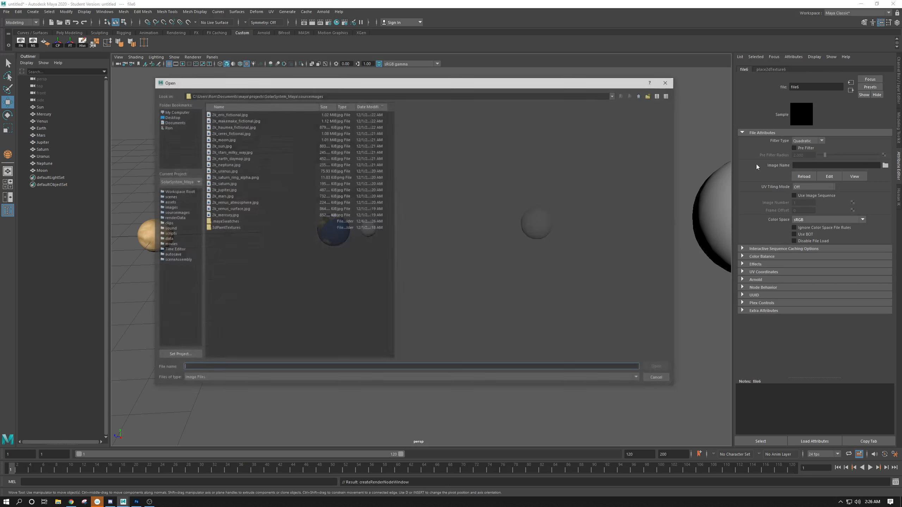
pyautogui.click(222, 196)
pyautogui.click(659, 368)
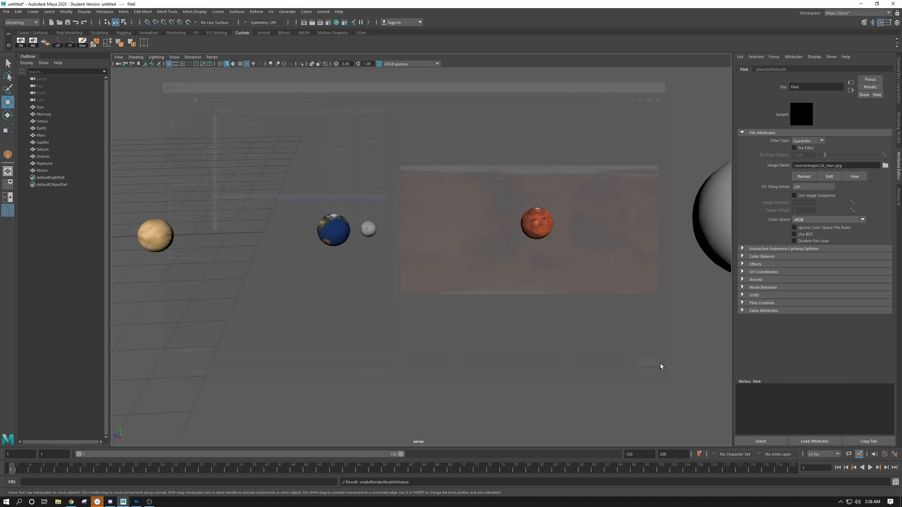
pyautogui.keyDown('alt'); pyautogui.moveTo(564, 210); pyautogui.dragTo(276, 185, button='middle'); pyautogui.keyUp('alt')
pyautogui.keyDown('alt'); pyautogui.moveTo(276, 185); pyautogui.dragTo(262, 170); pyautogui.keyUp('alt')
pyautogui.keyDown('alt'); pyautogui.moveTo(262, 170); pyautogui.dragTo(181, 130, button='right'); pyautogui.keyUp('alt')
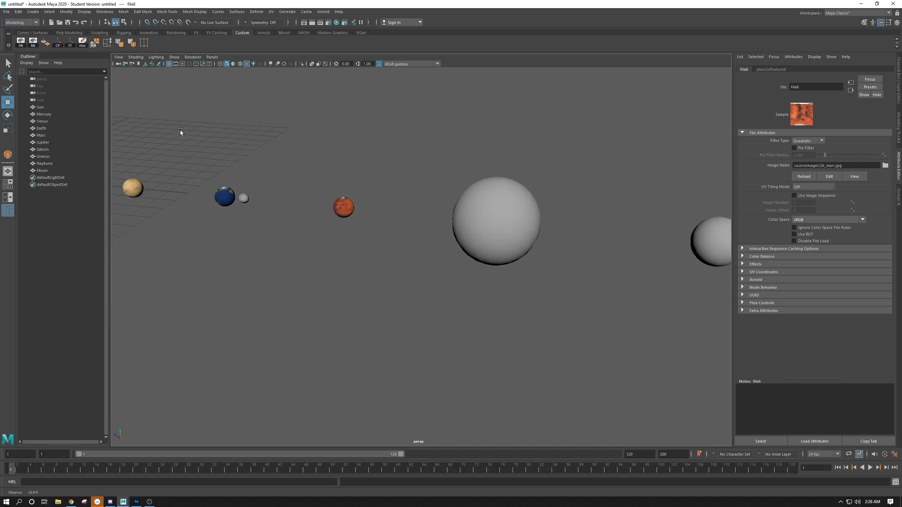
pyautogui.keyDown('alt'); pyautogui.moveTo(180, 129); pyautogui.dragTo(368, 260); pyautogui.keyUp('alt')
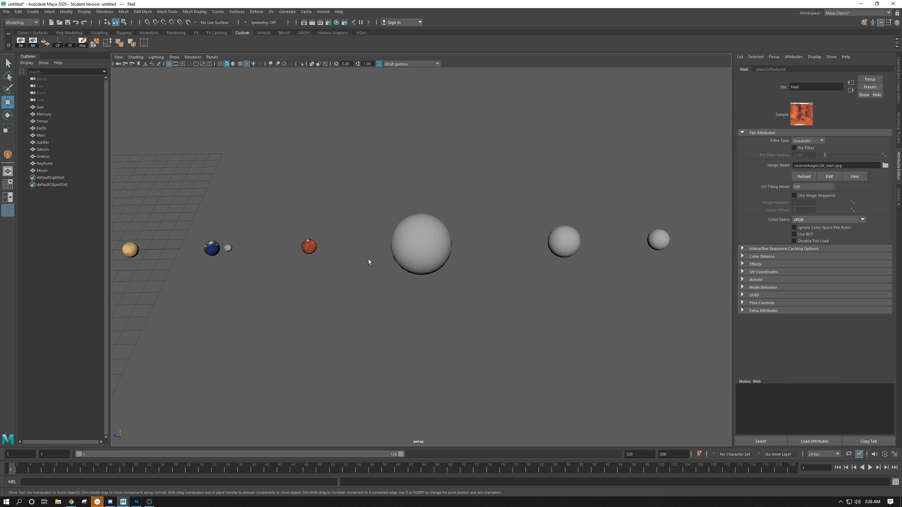
# - Assign a new Lambert material to Jupiter and connect a File texture using 2k_jupiter.jpg to its Color
pyautogui.click(447, 264)
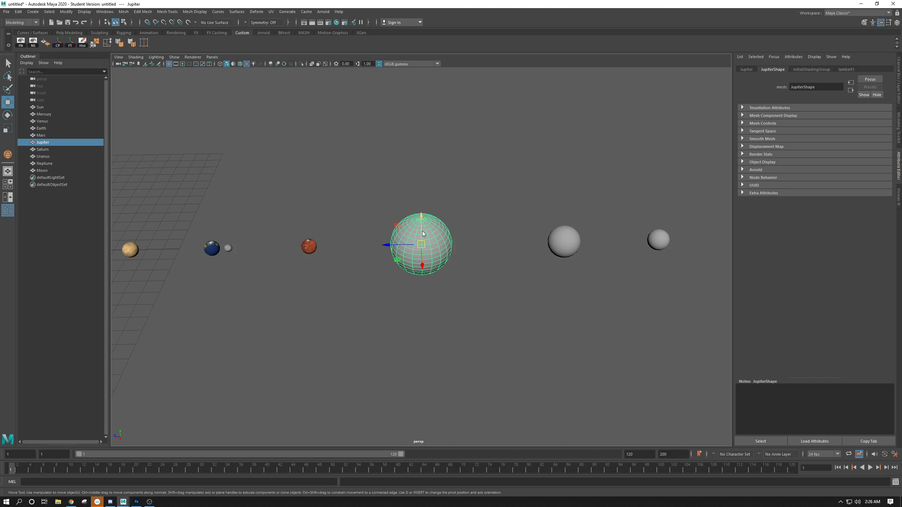
pyautogui.moveTo(422, 234); pyautogui.dragTo(279, 407, button='right')
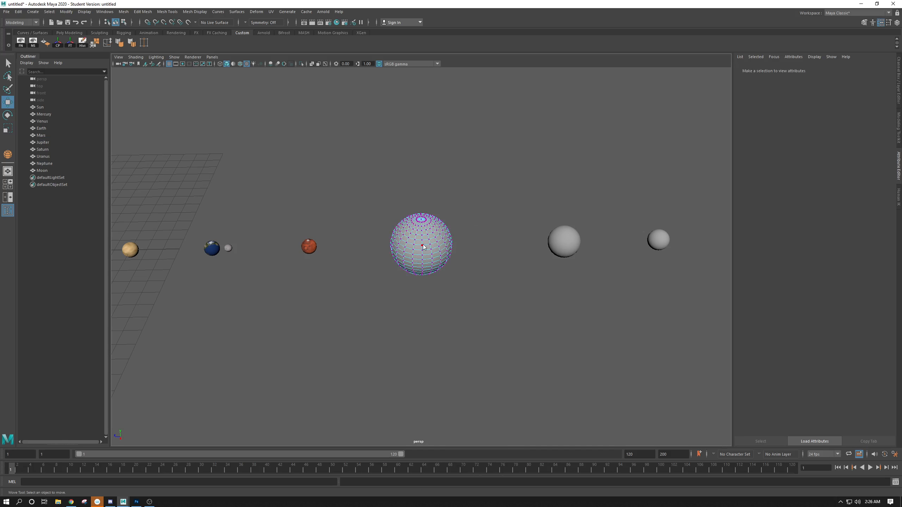
pyautogui.moveTo(422, 244); pyautogui.dragTo(458, 233, button='right')
pyautogui.press('g')
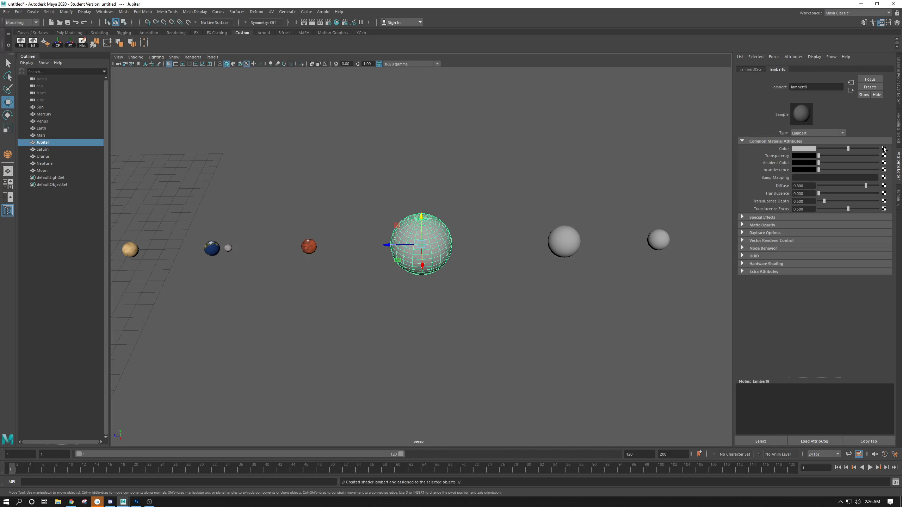
pyautogui.click(883, 149)
pyautogui.click(359, 234)
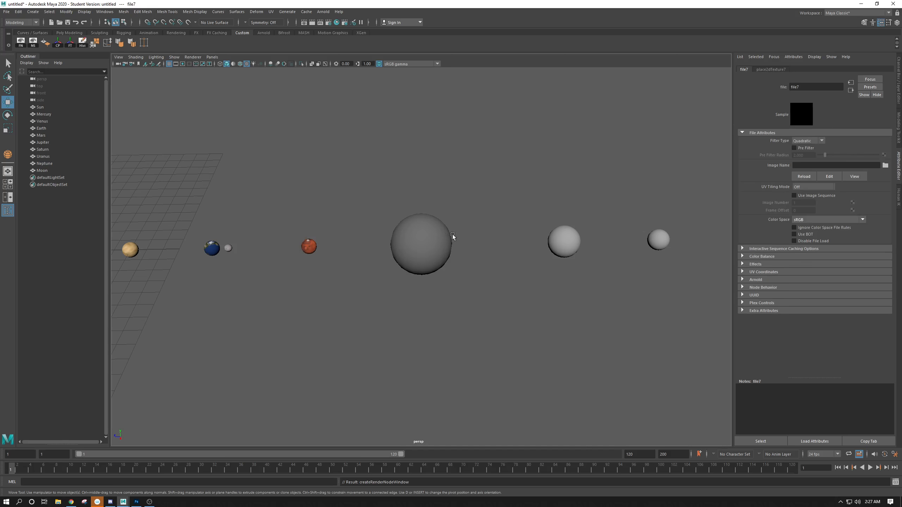
pyautogui.click(885, 166)
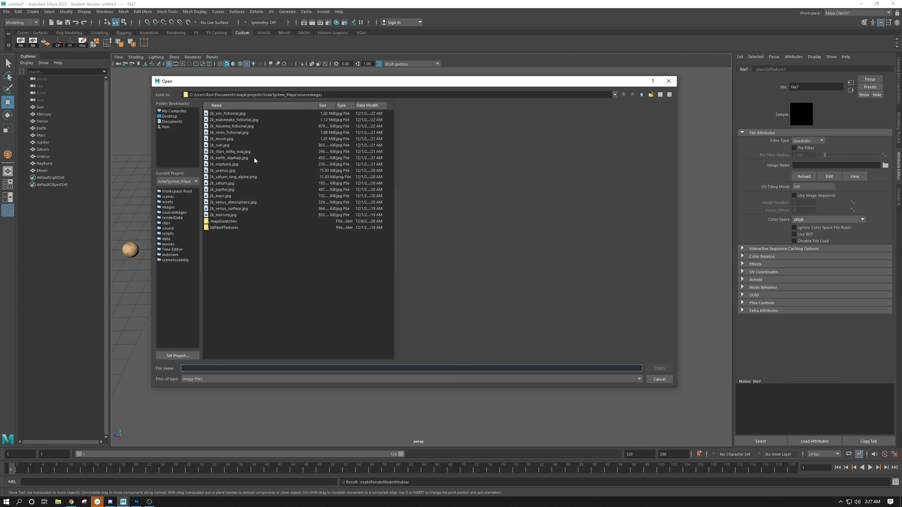
pyautogui.click(227, 190)
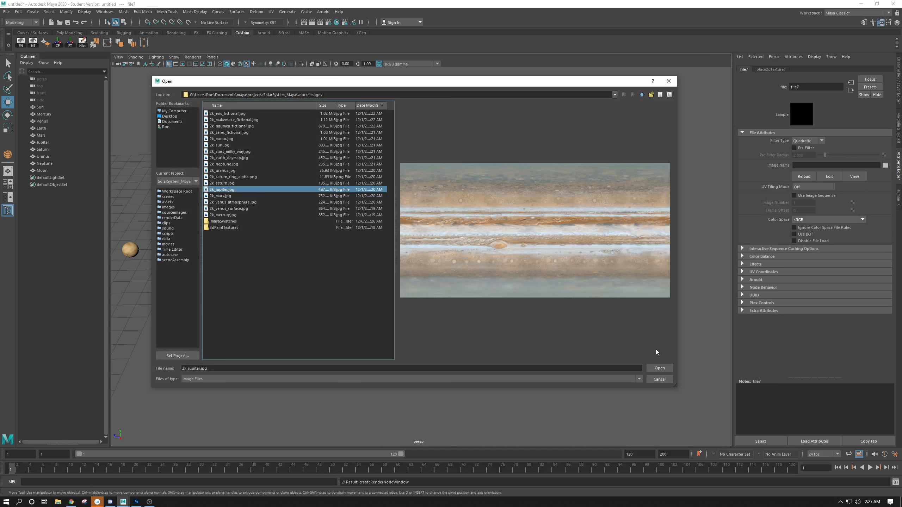
pyautogui.click(659, 368)
# - Assign a new Lambert material to Saturn and connect a File texture using 2k_saturn.jpg to its Color
pyautogui.keyDown('alt'); pyautogui.moveTo(625, 241); pyautogui.dragTo(402, 223, button='middle'); pyautogui.keyUp('alt')
pyautogui.click(403, 222)
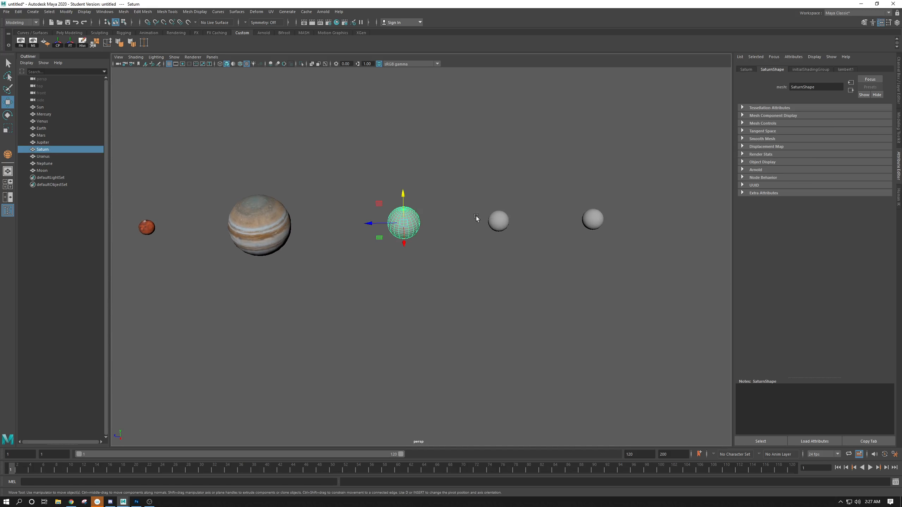
pyautogui.press('g')
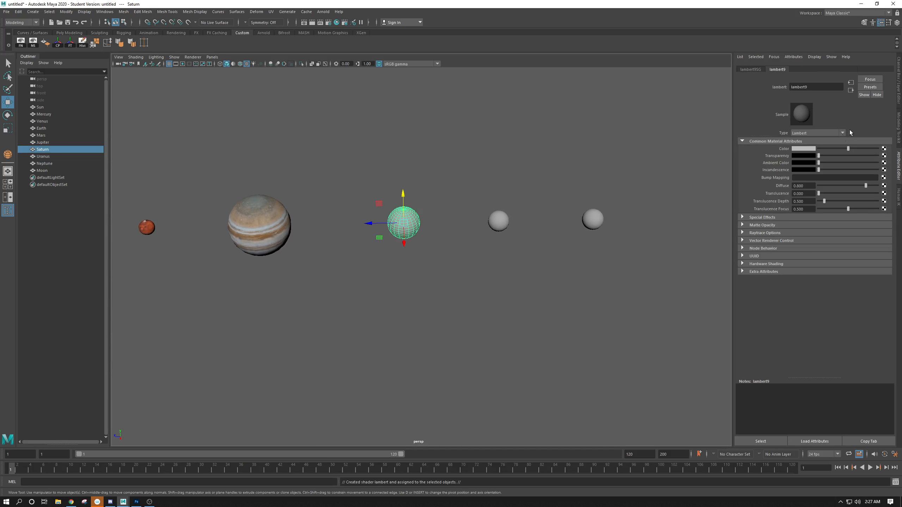
pyautogui.click(884, 148)
pyautogui.click(364, 229)
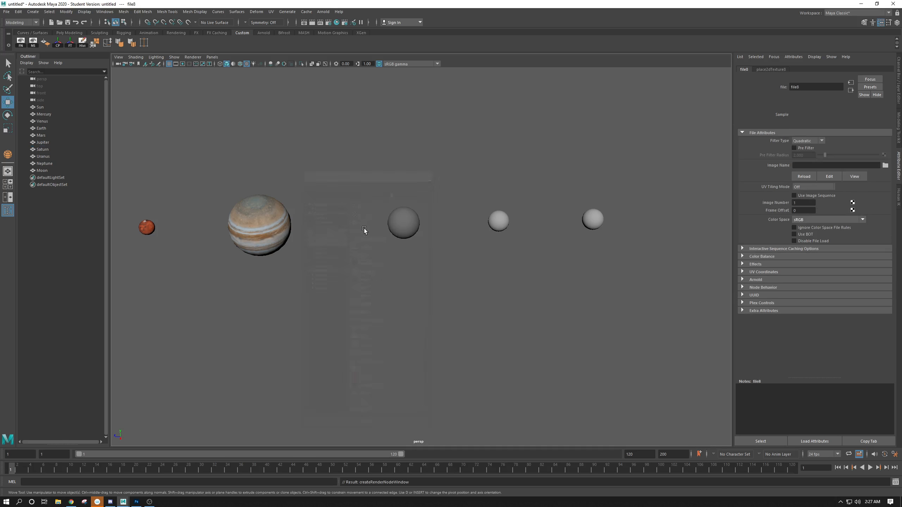
pyautogui.click(885, 165)
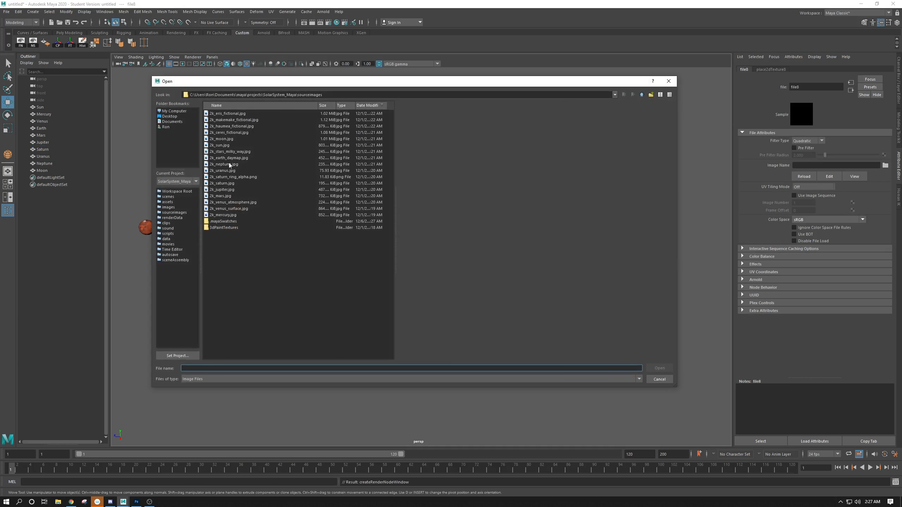
pyautogui.click(221, 183)
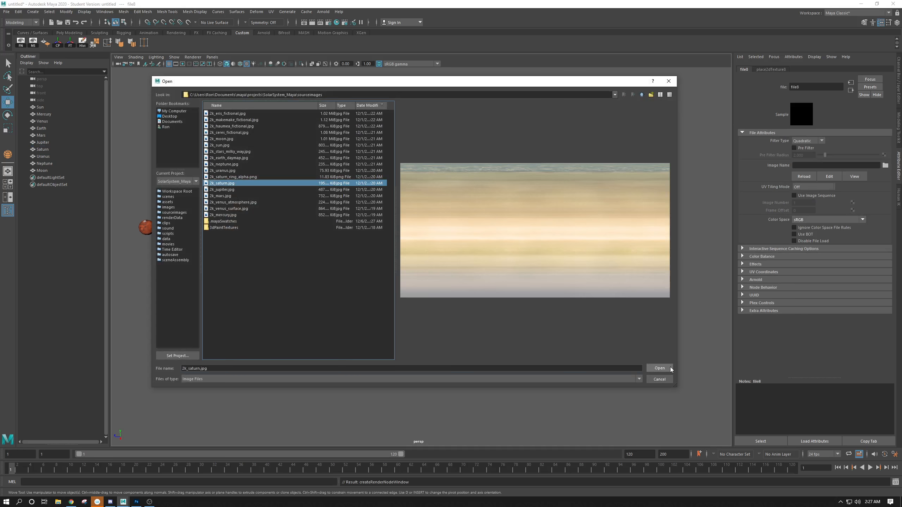
pyautogui.click(659, 369)
# - Assign a new Lambert material to Uranus and connect a File texture using 2k_uranus.jpg to its Color
pyautogui.click(497, 214)
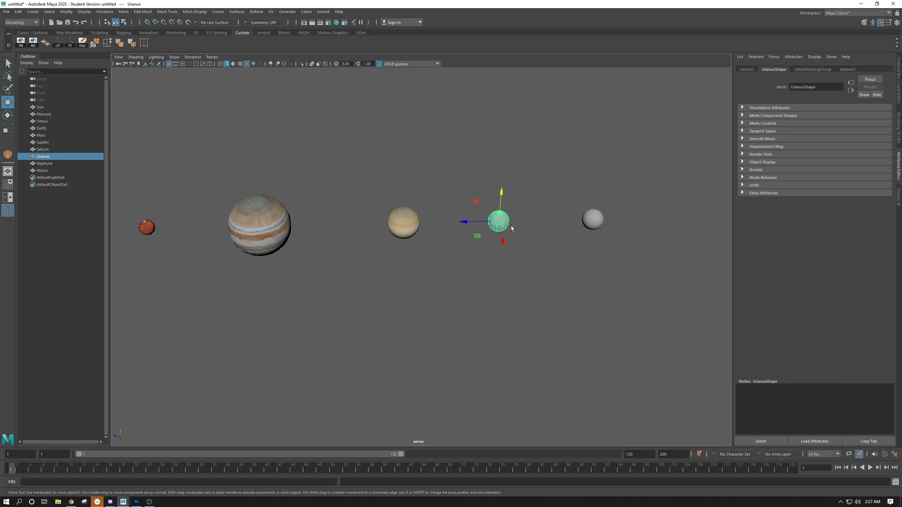
pyautogui.press('l')
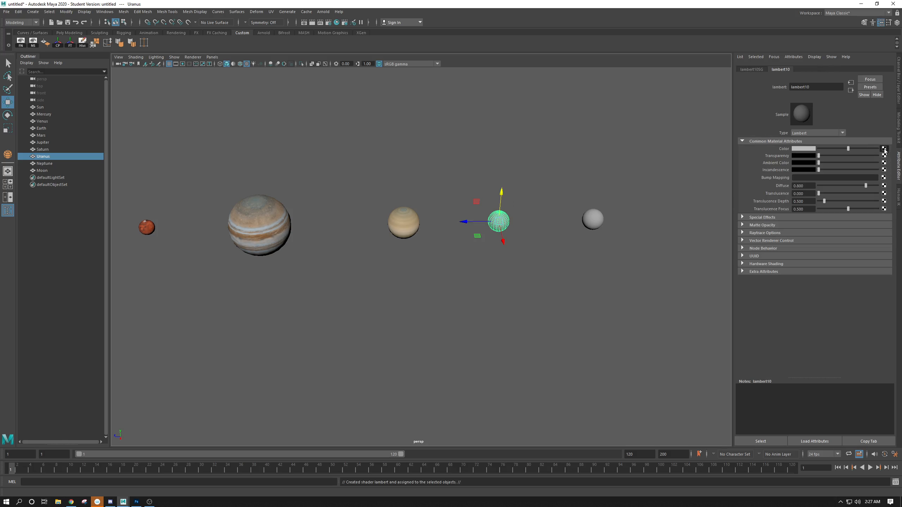
pyautogui.click(883, 149)
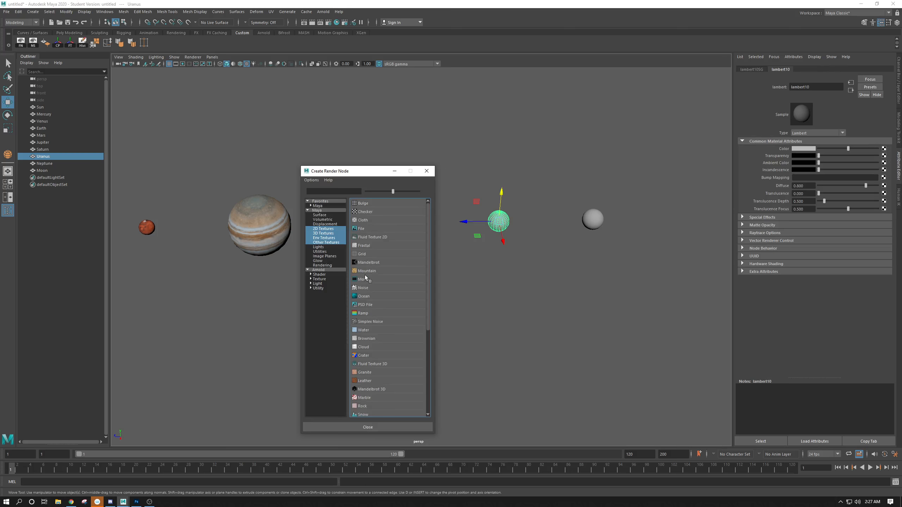
pyautogui.click(365, 229)
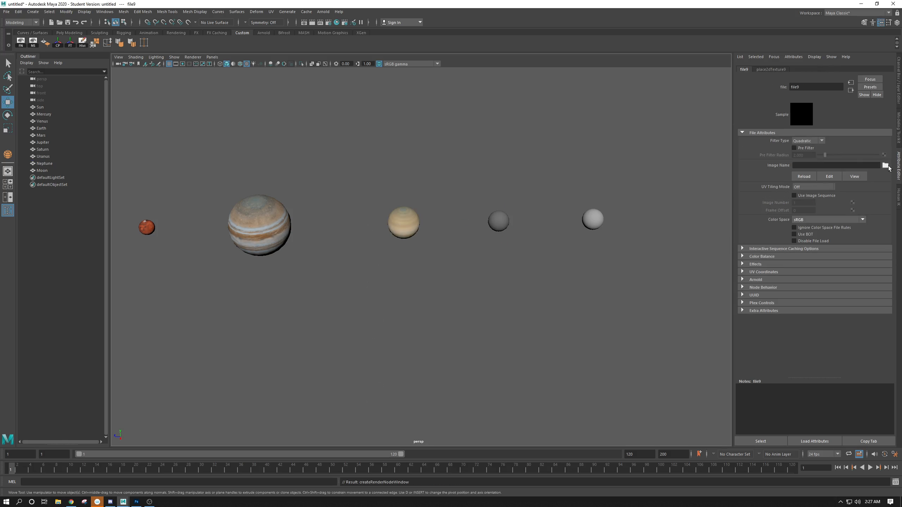
pyautogui.click(885, 165)
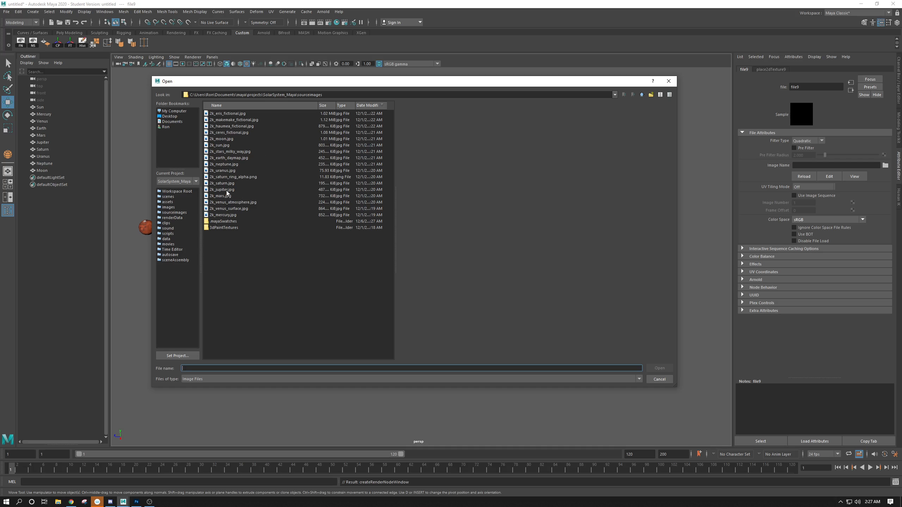
pyautogui.click(220, 171)
pyautogui.click(659, 368)
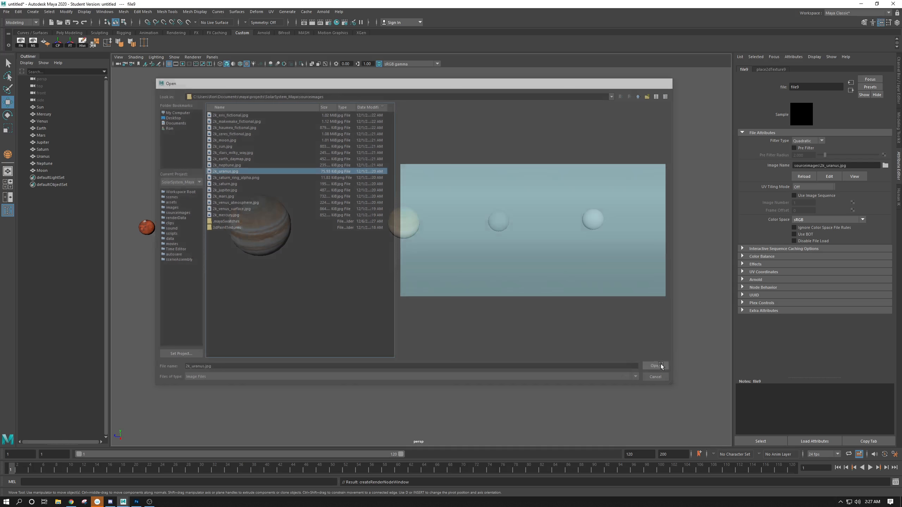
# - Assign a new Lambert material to Neptune and connect a File texture using 2k_neptune.jpg to its Color
pyautogui.click(600, 213)
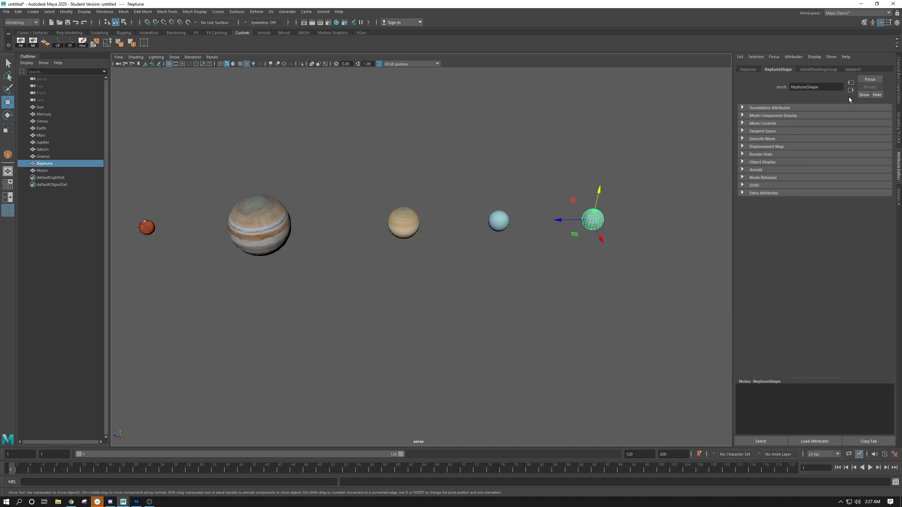
pyautogui.click(884, 150)
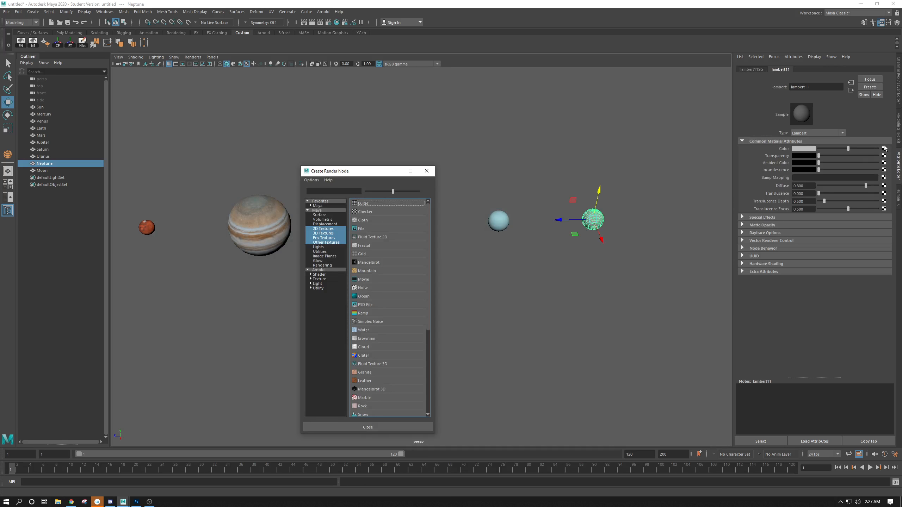
pyautogui.click(424, 244)
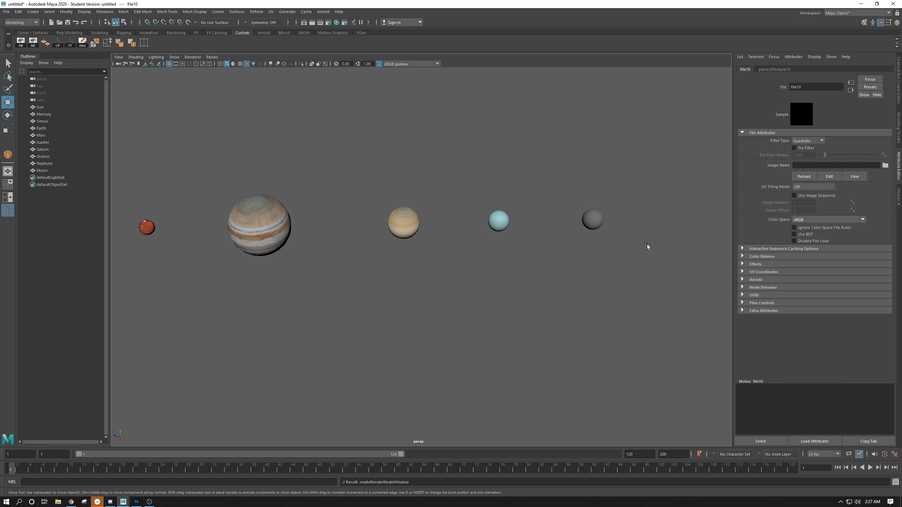
pyautogui.click(885, 166)
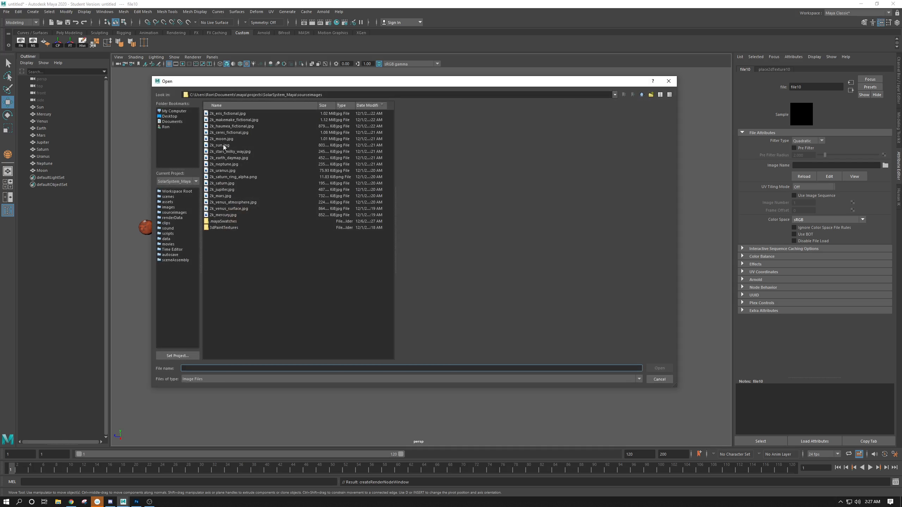
pyautogui.click(224, 165)
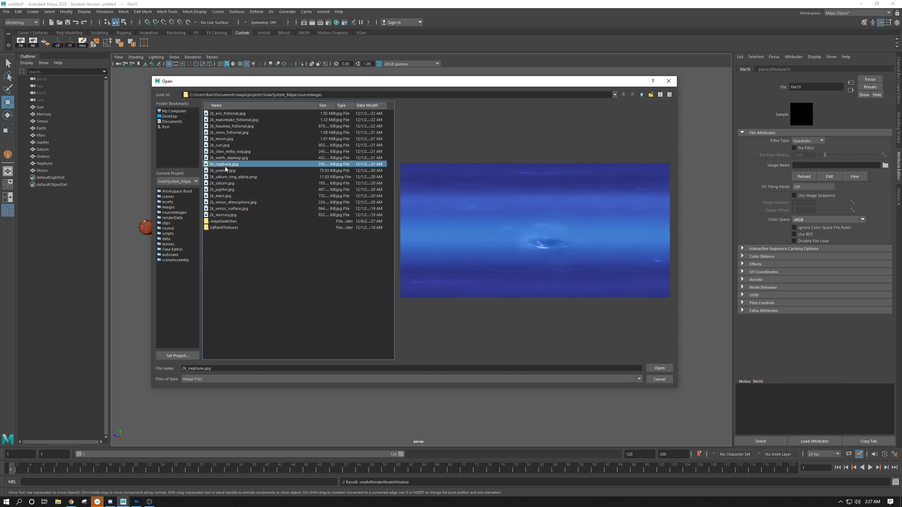
pyautogui.click(658, 369)
# - Try rotating Earth to preview its texture, undo the rotation and clear the selection
pyautogui.keyDown('alt'); pyautogui.moveTo(396, 220); pyautogui.dragTo(586, 213, button='middle'); pyautogui.keyUp('alt')
pyautogui.scroll(-5, 384, 195)
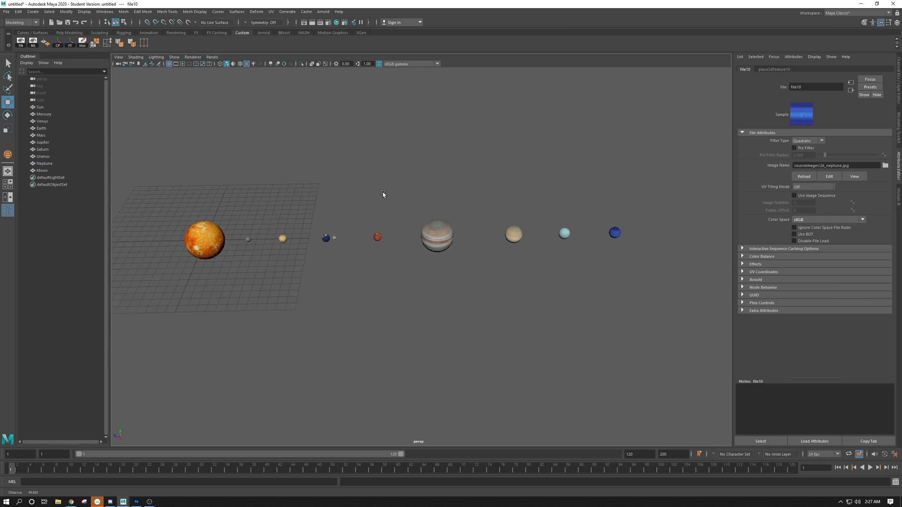
pyautogui.keyDown('alt'); pyautogui.moveTo(385, 196); pyautogui.dragTo(473, 200, button='middle'); pyautogui.keyUp('alt')
pyautogui.scroll(10, 399, 272)
pyautogui.scroll(3, 432, 256)
pyautogui.click(384, 188)
pyautogui.press('e')
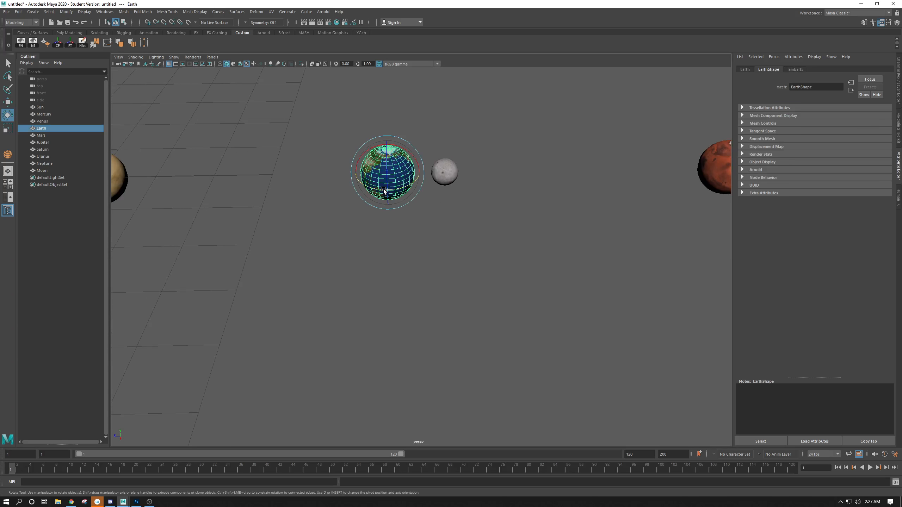
pyautogui.moveTo(380, 194); pyautogui.dragTo(278, 192)
pyautogui.hotkey('ctrl', 'z')
pyautogui.click(498, 288)
# - Select Earth again and try spinning it about its vertical axis to preview its texture
pyautogui.keyDown('alt'); pyautogui.moveTo(405, 276); pyautogui.dragTo(482, 295, button='middle'); pyautogui.keyUp('alt')
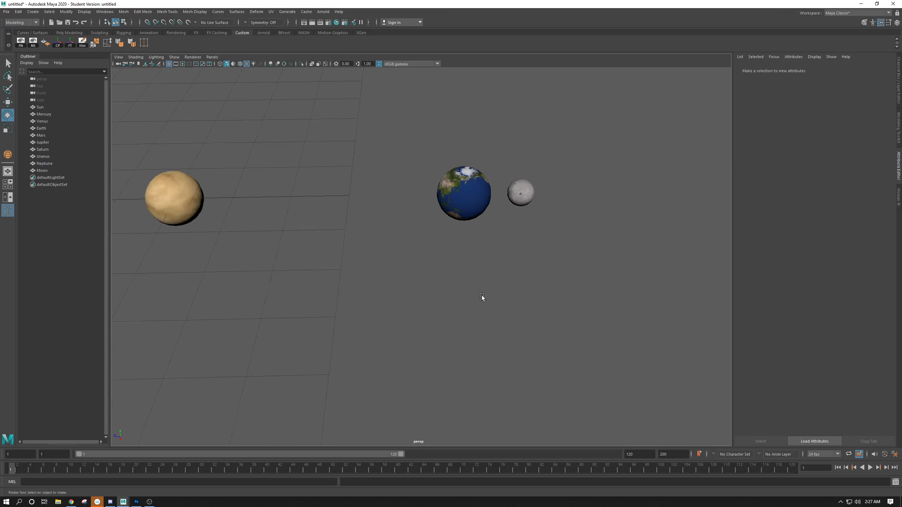
pyautogui.scroll(-8, 482, 295)
pyautogui.scroll(-5, 382, 198)
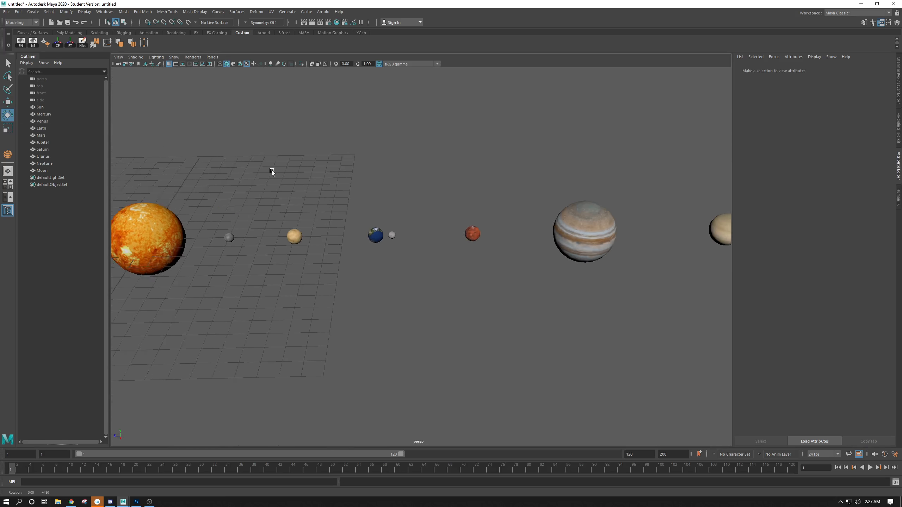
pyautogui.keyDown('alt'); pyautogui.moveTo(282, 173); pyautogui.dragTo(374, 168, button='middle'); pyautogui.keyUp('alt')
pyautogui.scroll(5, 426, 237)
pyautogui.scroll(-1, 376, 207)
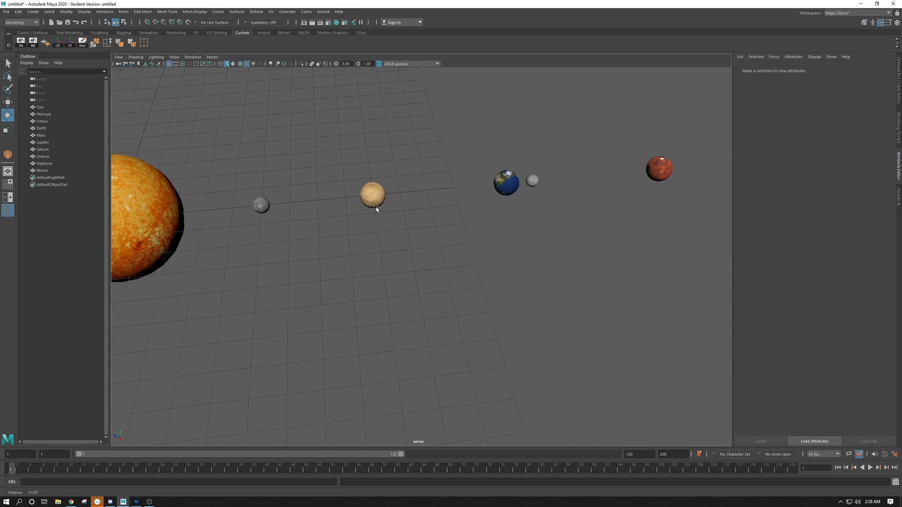
pyautogui.scroll(1, 376, 207)
pyautogui.keyDown('alt'); pyautogui.moveTo(426, 192); pyautogui.dragTo(272, 213, button='middle'); pyautogui.keyUp('alt')
pyautogui.scroll(5, 239, 193)
pyautogui.click(246, 182)
pyautogui.press('r')
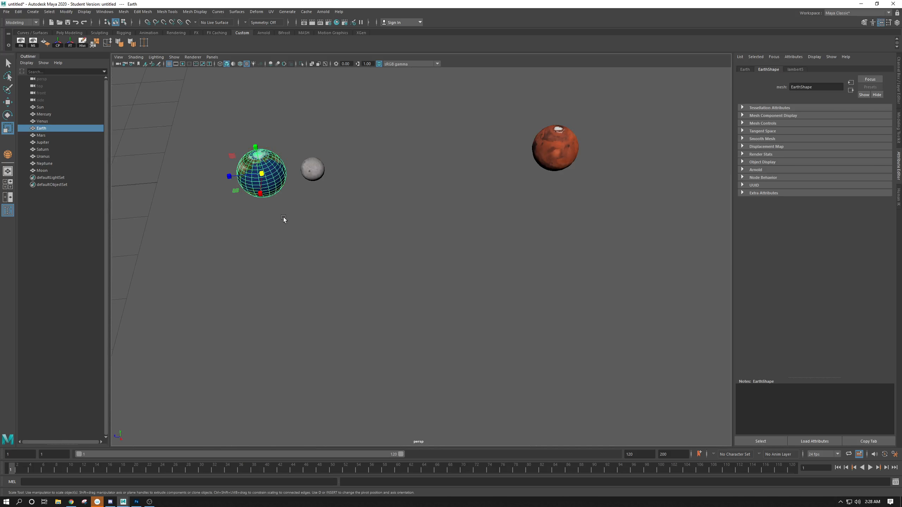
pyautogui.press('e')
pyautogui.moveTo(267, 190)
pyautogui.mouseDown()
pyautogui.moveTo(281, 131)
pyautogui.moveTo(235, 196)
pyautogui.moveTo(264, 120)
pyautogui.moveTo(284, 189)
pyautogui.moveTo(217, 128)
pyautogui.moveTo(236, 138)
pyautogui.moveTo(216, 154)
pyautogui.moveTo(250, 196)
pyautogui.mouseUp()
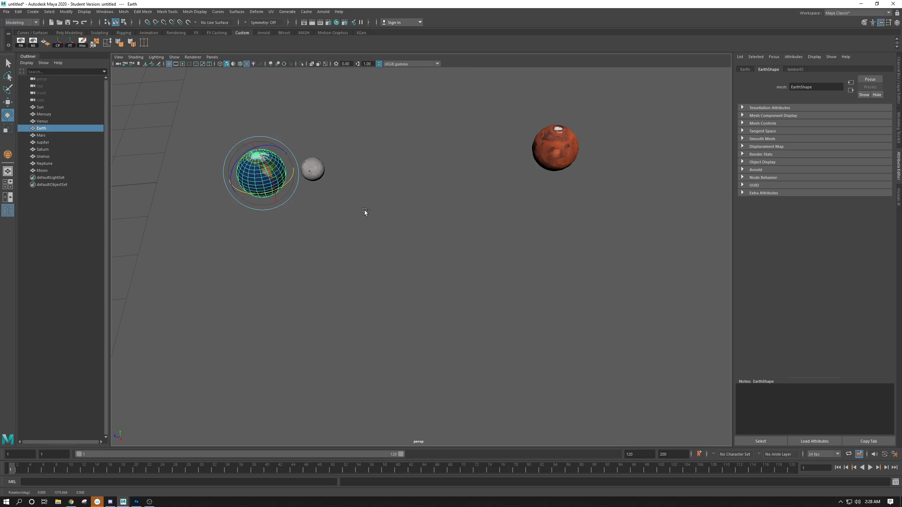
# - Display Earth's transform values in the Channel Box, examine the textured planets and switch to the Move tool
pyautogui.keyDown('alt'); pyautogui.moveTo(364, 211); pyautogui.dragTo(431, 218); pyautogui.keyUp('alt')
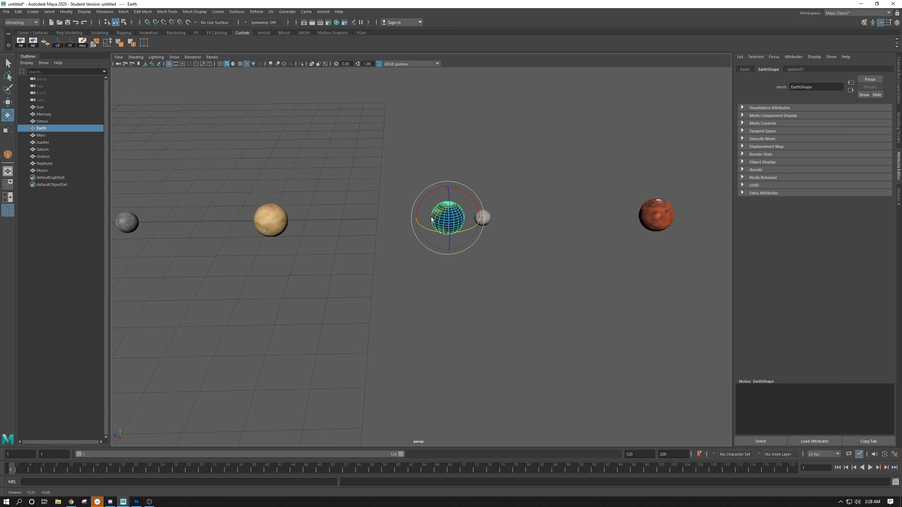
pyautogui.keyDown('alt'); pyautogui.moveTo(465, 209); pyautogui.dragTo(425, 234, button='middle'); pyautogui.keyUp('alt')
pyautogui.keyDown('alt'); pyautogui.moveTo(424, 234); pyautogui.dragTo(511, 227, button='right'); pyautogui.keyUp('alt')
pyautogui.keyDown('alt'); pyautogui.moveTo(424, 195); pyautogui.dragTo(342, 215, button='right'); pyautogui.keyUp('alt')
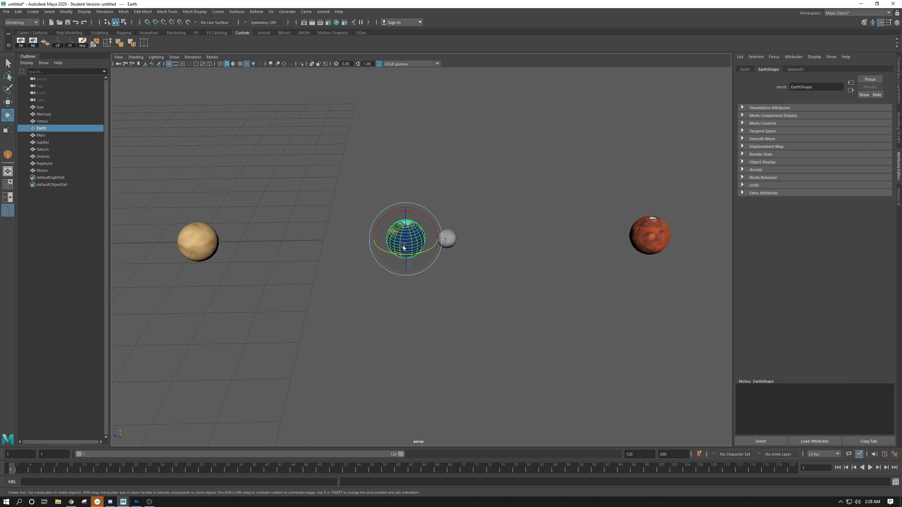
pyautogui.click(899, 90)
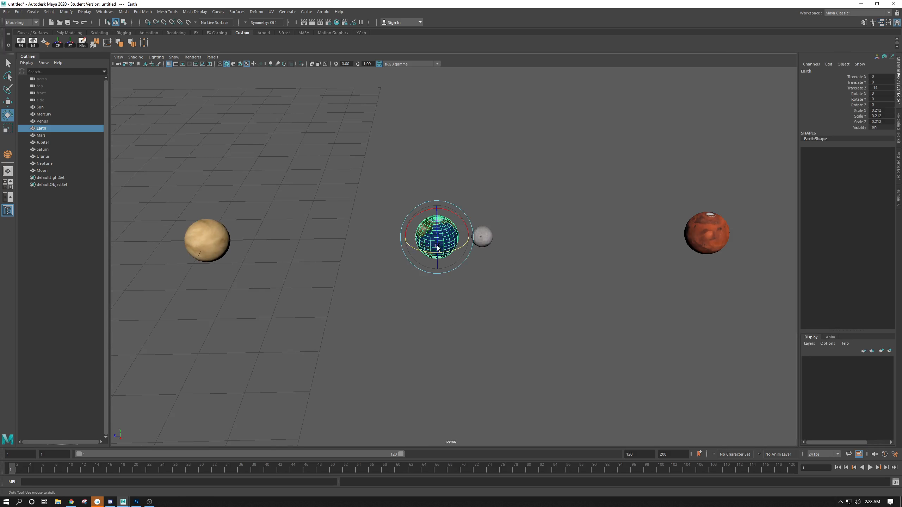
pyautogui.keyDown('alt'); pyautogui.moveTo(437, 247); pyautogui.dragTo(546, 277, button='right'); pyautogui.keyUp('alt')
pyautogui.keyDown('alt'); pyautogui.moveTo(442, 195); pyautogui.dragTo(269, 200, button='right'); pyautogui.keyUp('alt')
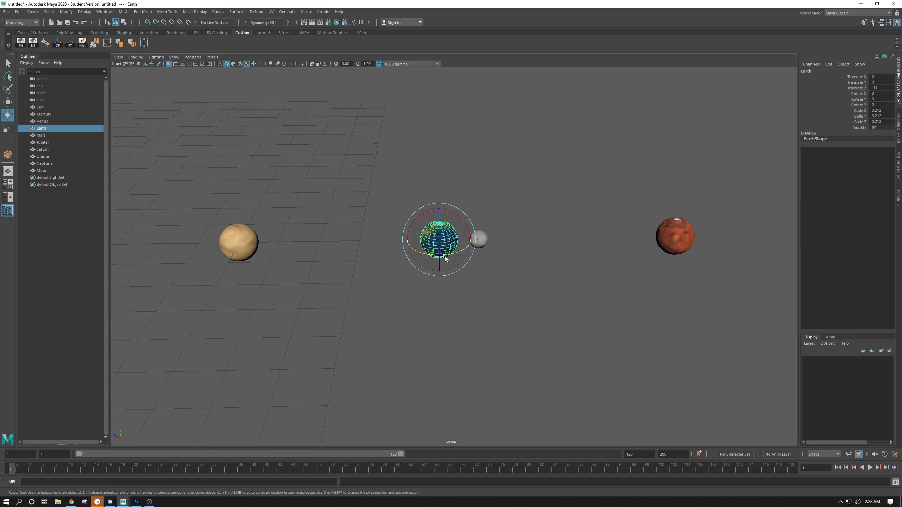
pyautogui.keyDown('alt'); pyautogui.moveTo(536, 286); pyautogui.dragTo(358, 192, button='right'); pyautogui.keyUp('alt')
pyautogui.keyDown('alt'); pyautogui.moveTo(358, 192); pyautogui.dragTo(349, 228); pyautogui.keyUp('alt')
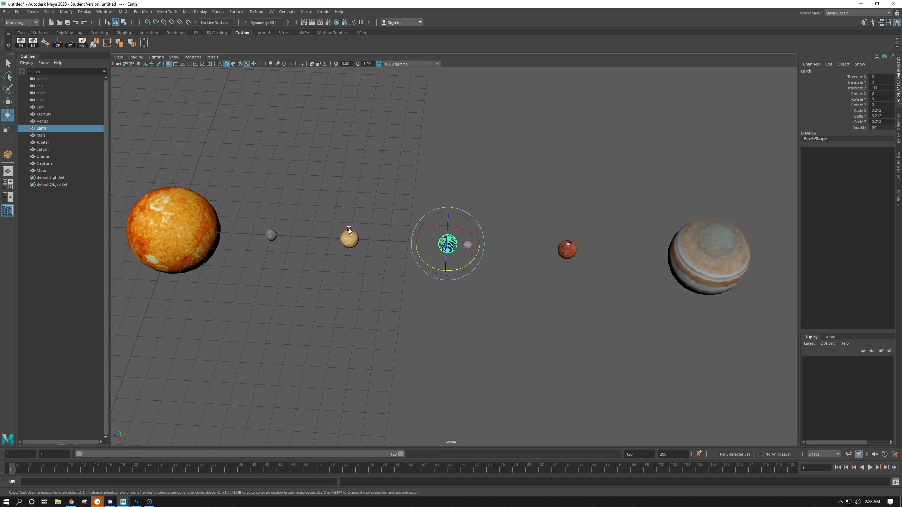
pyautogui.press('w')
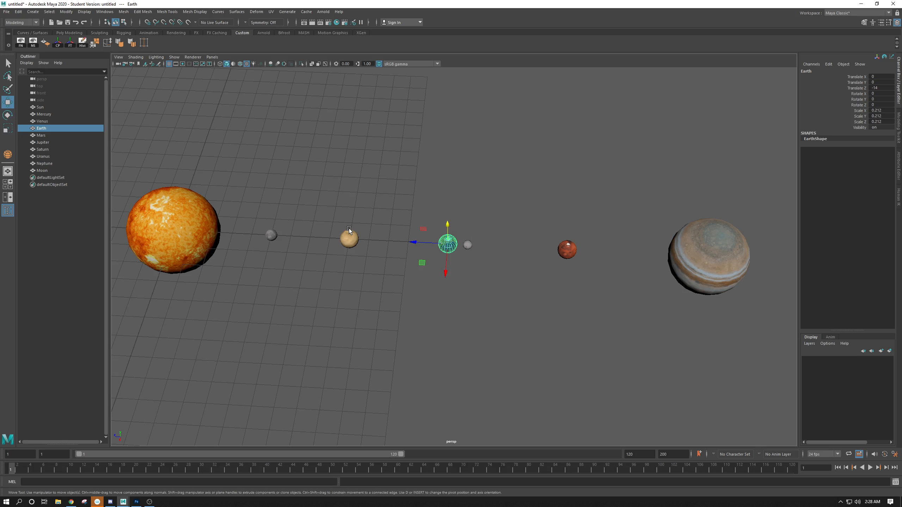
# - Try moving Earth's pivot point to the centre of the Sun with grid snapping
pyautogui.press('d')
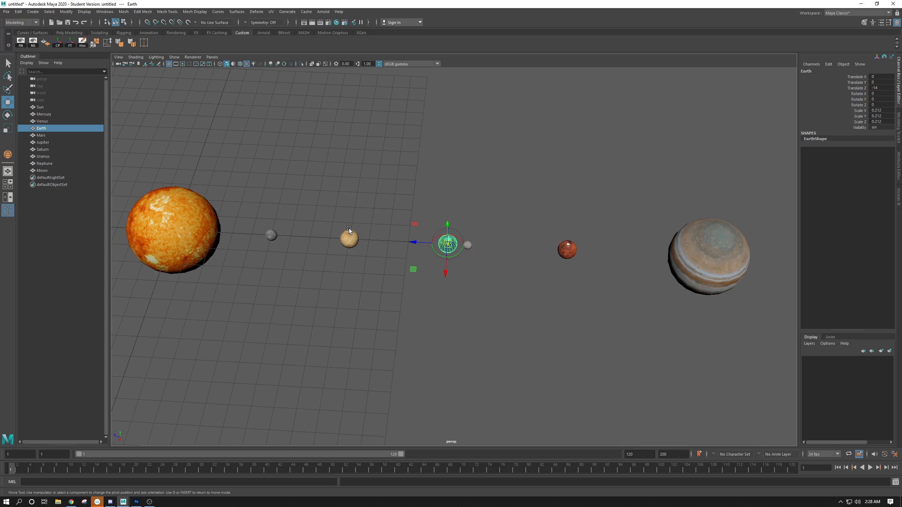
pyautogui.keyDown('alt'); pyautogui.moveTo(325, 179); pyautogui.dragTo(351, 239, button='right'); pyautogui.keyUp('alt')
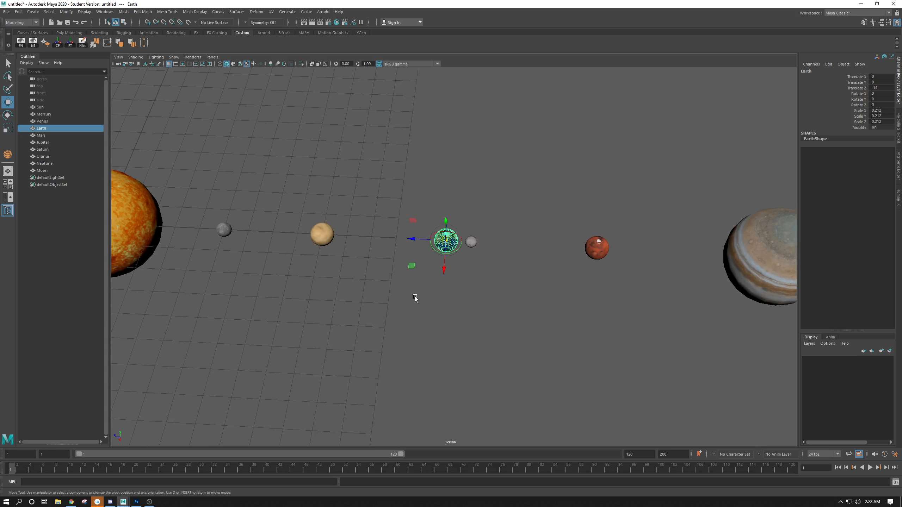
pyautogui.press('d')
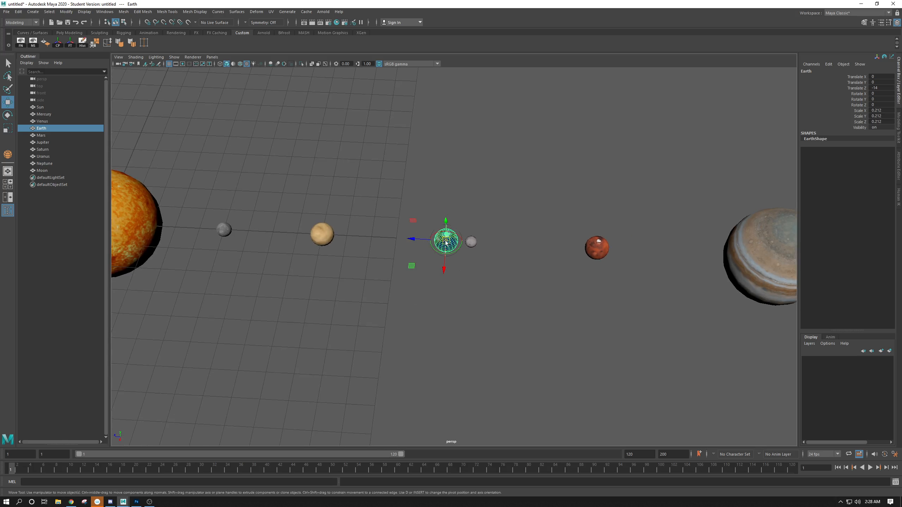
pyautogui.press('d')
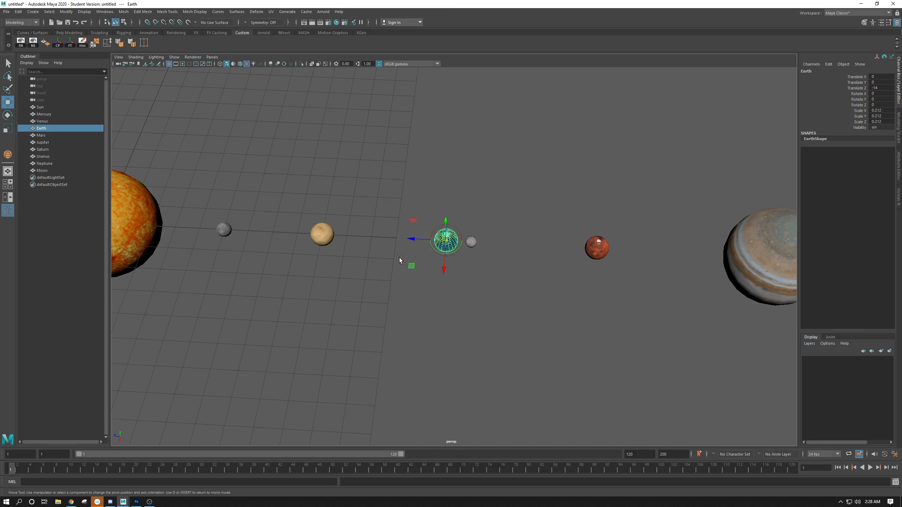
pyautogui.keyDown('alt'); pyautogui.moveTo(398, 258); pyautogui.dragTo(460, 244, button='middle'); pyautogui.keyUp('alt')
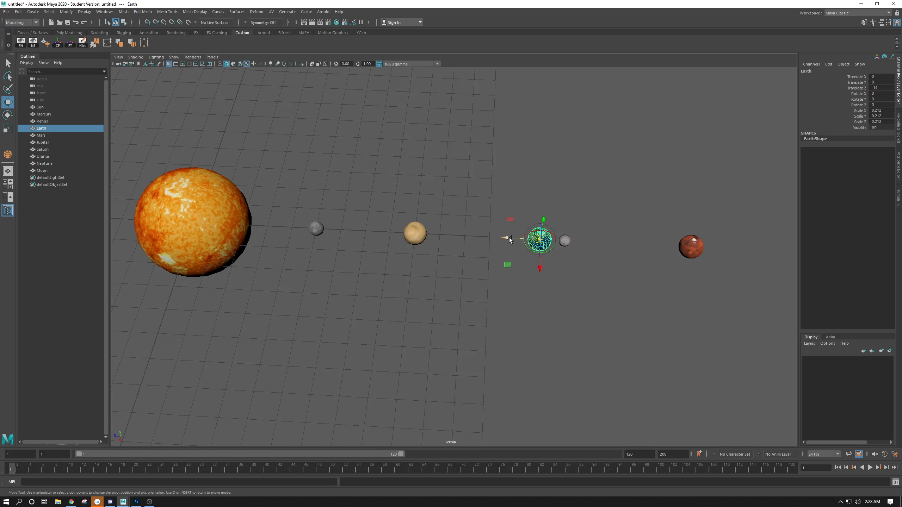
pyautogui.moveTo(509, 238); pyautogui.dragTo(271, 197)
pyautogui.press('x')
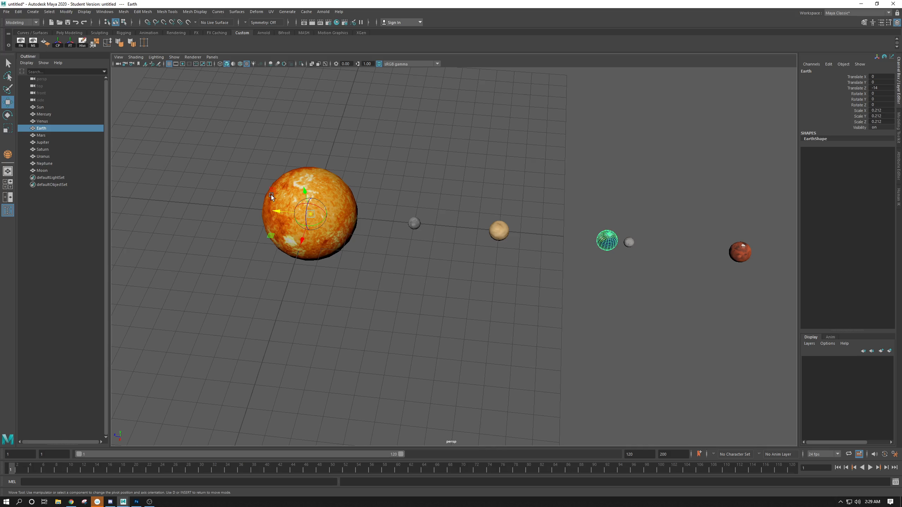
# - Try rotating Earth around the Sun from its moved pivot, and undo both the rotation and the pivot move
pyautogui.keyDown('alt'); pyautogui.moveTo(324, 266); pyautogui.dragTo(366, 289); pyautogui.keyUp('alt')
pyautogui.press('e')
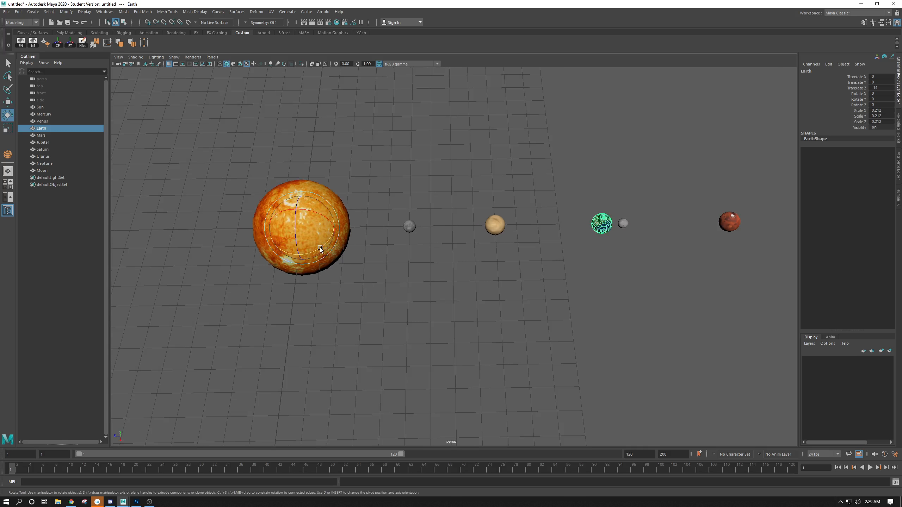
pyautogui.moveTo(320, 248); pyautogui.dragTo(338, 237)
pyautogui.scroll(1, 654, 261)
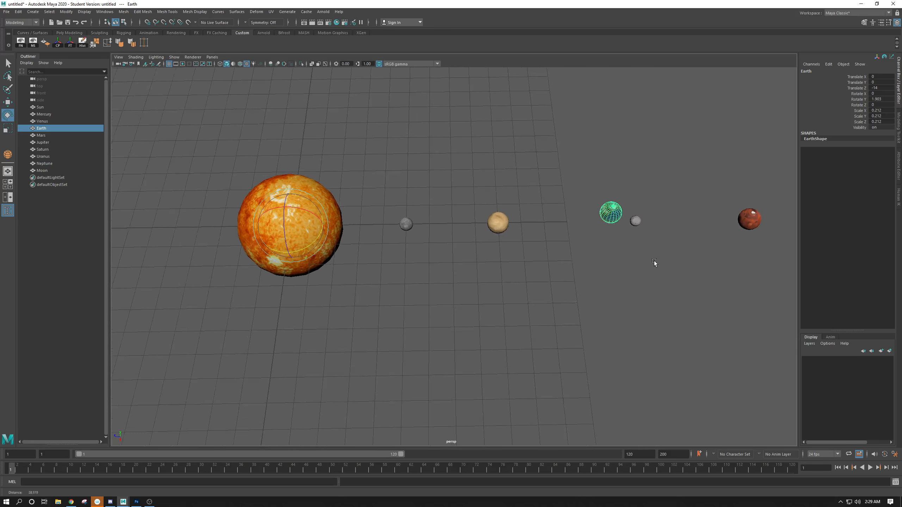
pyautogui.scroll(1, 654, 261)
pyautogui.hotkey('ctrl', 'z')
pyautogui.hotkey('ctrl', 'z')
pyautogui.hotkey('ctrl', 'z')
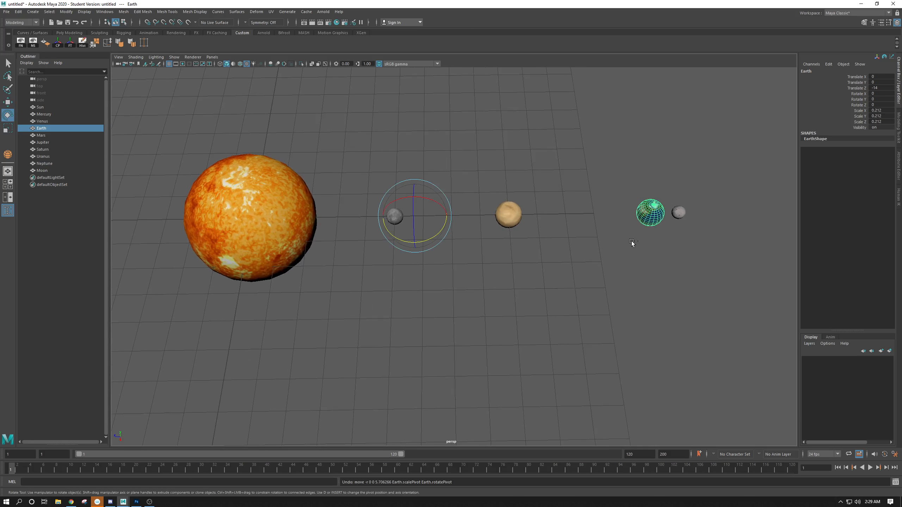
pyautogui.keyDown('alt'); pyautogui.moveTo(643, 238); pyautogui.dragTo(427, 260, button='middle'); pyautogui.keyUp('alt')
pyautogui.keyDown('alt'); pyautogui.moveTo(427, 260); pyautogui.dragTo(334, 252, button='right'); pyautogui.keyUp('alt')
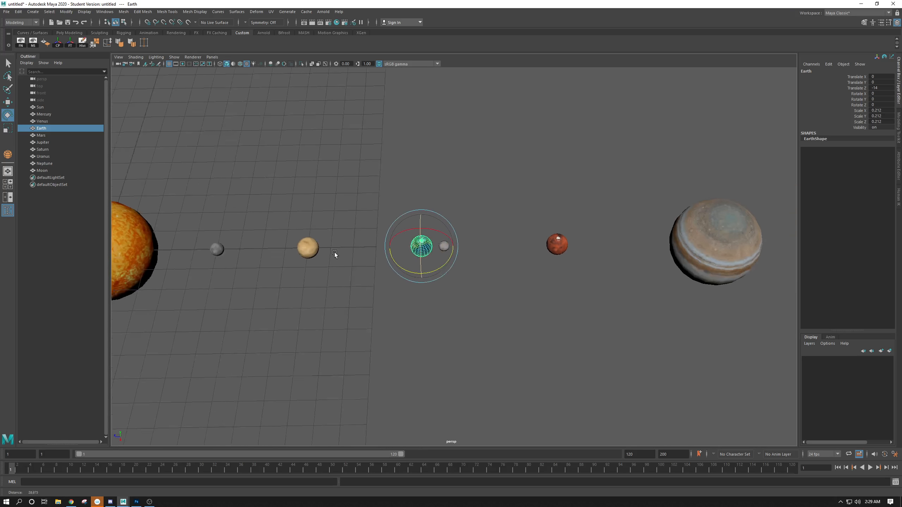
pyautogui.keyDown('alt'); pyautogui.moveTo(334, 252); pyautogui.dragTo(394, 253, button='middle'); pyautogui.keyUp('alt')
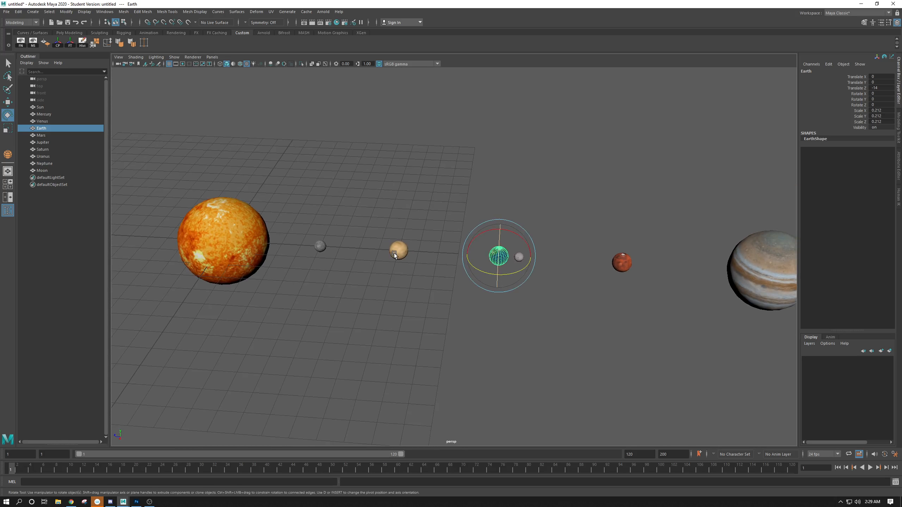
# - Select Mercury, try rotating it around its own centre and undo the rotation
pyautogui.click(319, 250)
pyautogui.keyDown('alt'); pyautogui.moveTo(312, 200); pyautogui.dragTo(418, 212, button='middle'); pyautogui.keyUp('alt')
pyautogui.keyDown('alt'); pyautogui.moveTo(419, 212); pyautogui.dragTo(550, 255, button='right'); pyautogui.keyUp('alt')
pyautogui.keyDown('alt'); pyautogui.moveTo(550, 255); pyautogui.dragTo(455, 211); pyautogui.keyUp('alt')
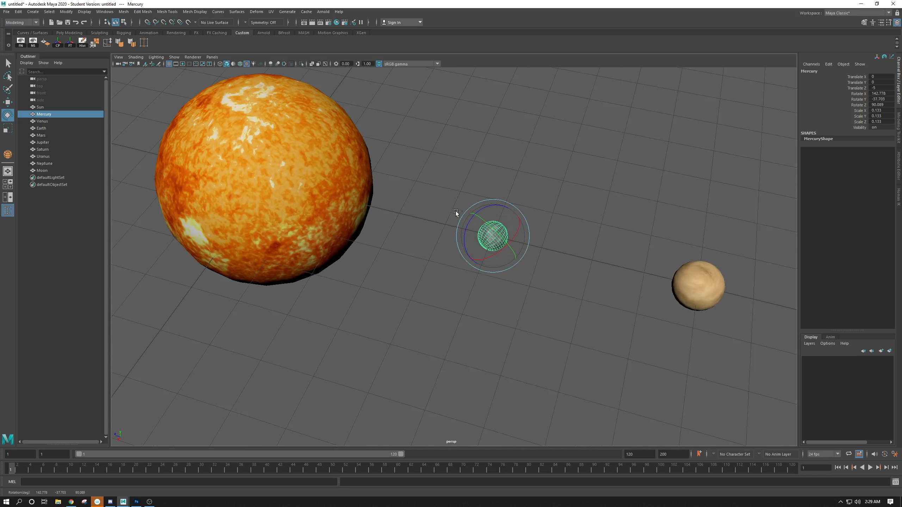
pyautogui.moveTo(503, 258); pyautogui.dragTo(519, 266)
pyautogui.hotkey('ctrl', 'z')
pyautogui.keyDown('alt'); pyautogui.moveTo(270, 262); pyautogui.dragTo(301, 224); pyautogui.keyUp('alt')
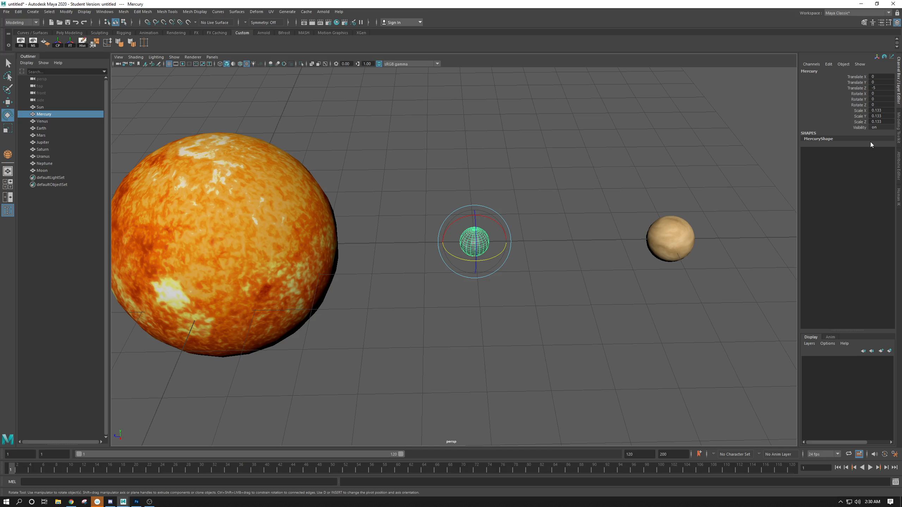
# - Put Mercury in a group of its own
pyautogui.keyDown('alt'); pyautogui.moveTo(442, 191); pyautogui.dragTo(495, 189, button='middle'); pyautogui.keyUp('alt')
pyautogui.keyDown('alt'); pyautogui.moveTo(495, 189); pyautogui.dragTo(417, 184, button='right'); pyautogui.keyUp('alt')
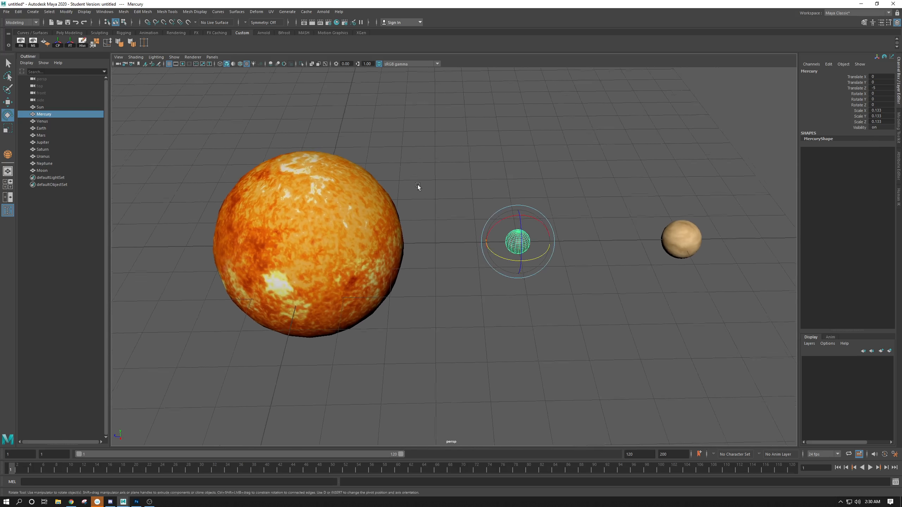
pyautogui.keyDown('alt'); pyautogui.moveTo(417, 185); pyautogui.dragTo(417, 214); pyautogui.keyUp('alt')
pyautogui.keyDown('alt'); pyautogui.moveTo(417, 215); pyautogui.dragTo(473, 237, button='right'); pyautogui.keyUp('alt')
pyautogui.keyDown('alt'); pyautogui.moveTo(474, 237); pyautogui.dragTo(398, 250, button='middle'); pyautogui.keyUp('alt')
pyautogui.keyDown('alt'); pyautogui.moveTo(399, 249); pyautogui.dragTo(397, 235); pyautogui.keyUp('alt')
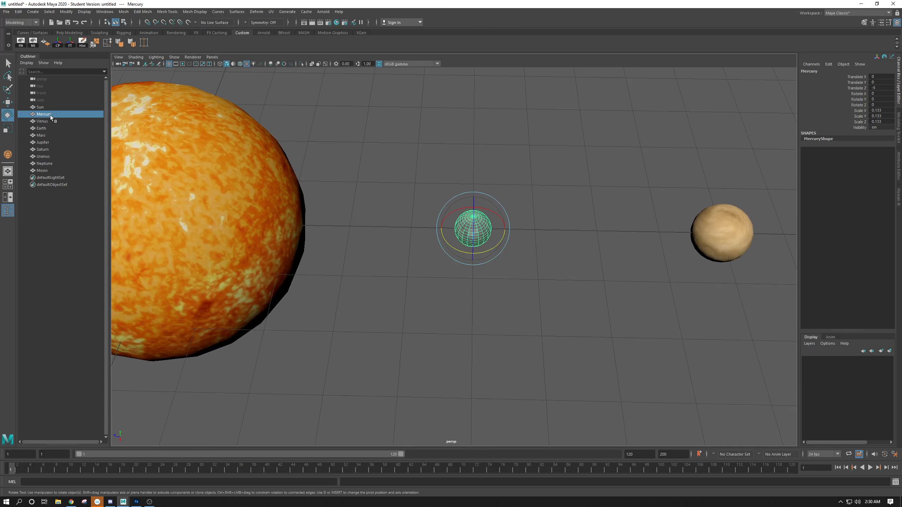
pyautogui.hotkey('ctrl', 'g')
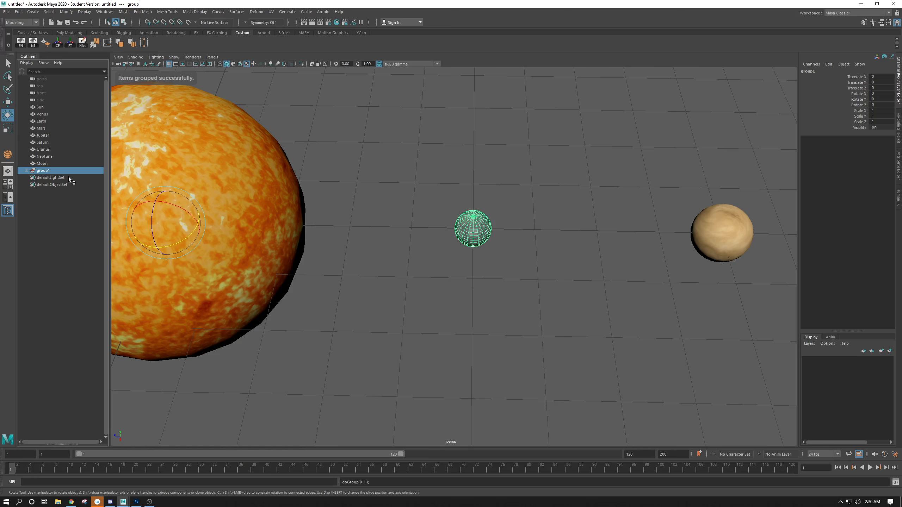
# - Expand Mercury's new group in the Outliner and rename it Mercury_Orbit
pyautogui.keyDown('alt'); pyautogui.moveTo(227, 200); pyautogui.dragTo(357, 199, button='middle'); pyautogui.keyUp('alt')
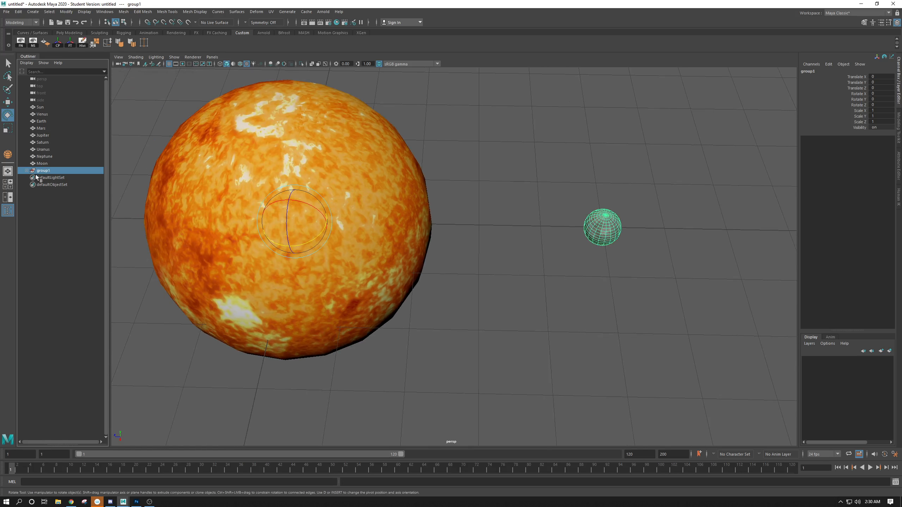
pyautogui.keyDown('alt'); pyautogui.moveTo(407, 283); pyautogui.dragTo(328, 207, button='right'); pyautogui.keyUp('alt')
pyautogui.keyDown('alt'); pyautogui.moveTo(328, 207); pyautogui.dragTo(329, 201); pyautogui.keyUp('alt')
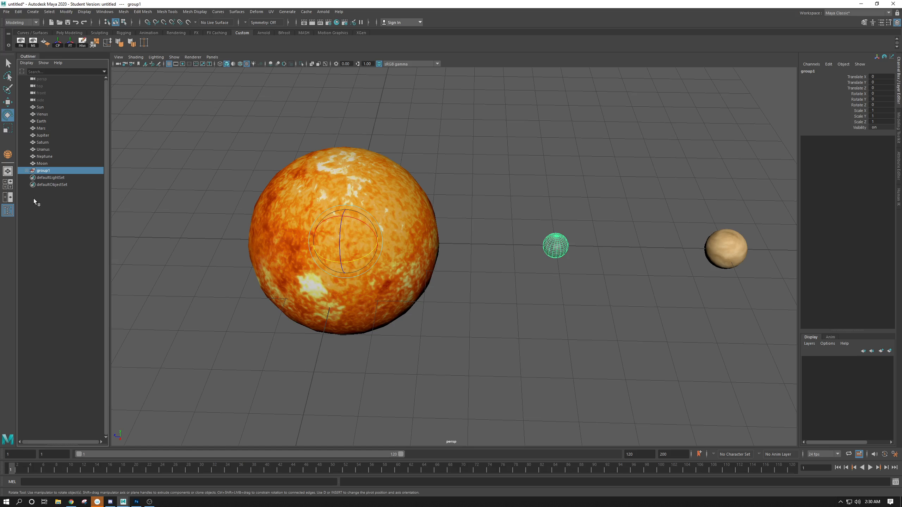
pyautogui.click(27, 170)
pyautogui.doubleClick(46, 171)
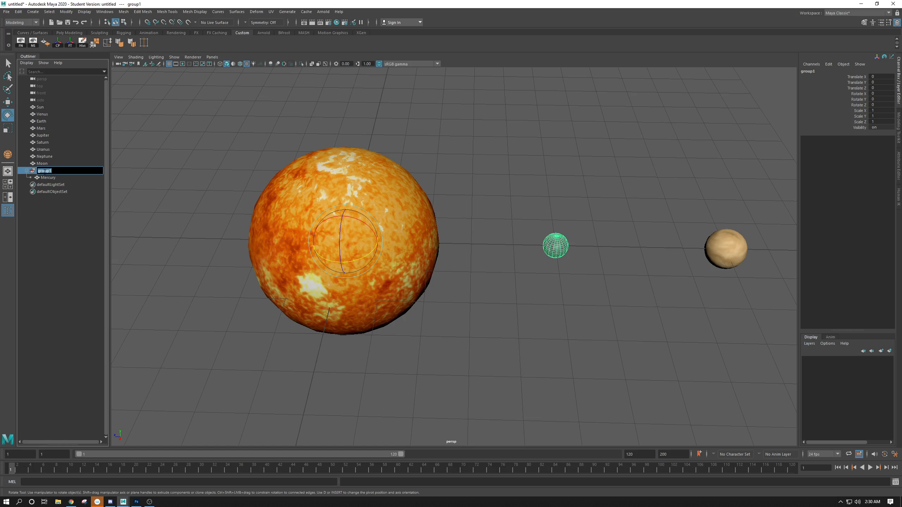
pyautogui.write('Mercury_Orbit')
pyautogui.press('Return')
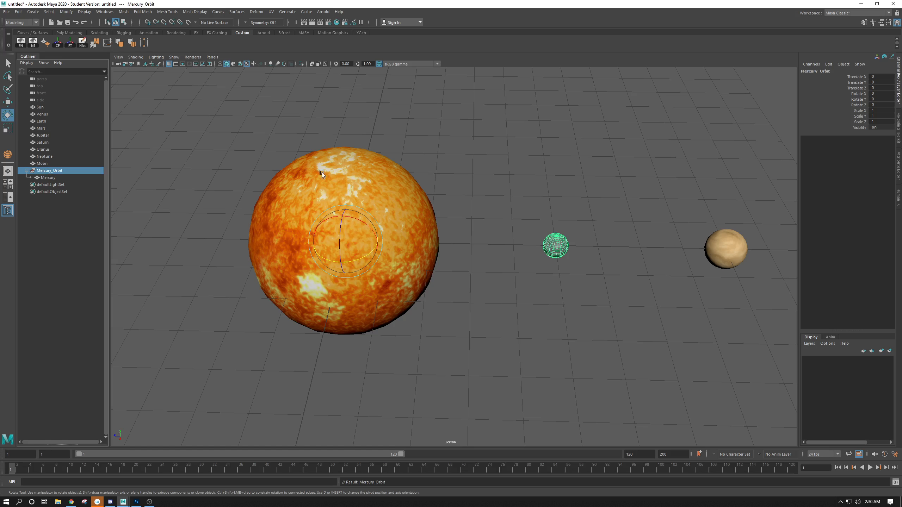
# - Compare the pivot positions of the Mercury_Orbit group and the Mercury sphere by selecting them alternately, ending with Mercury selected
pyautogui.keyDown('alt'); pyautogui.moveTo(557, 248); pyautogui.dragTo(496, 199); pyautogui.keyUp('alt')
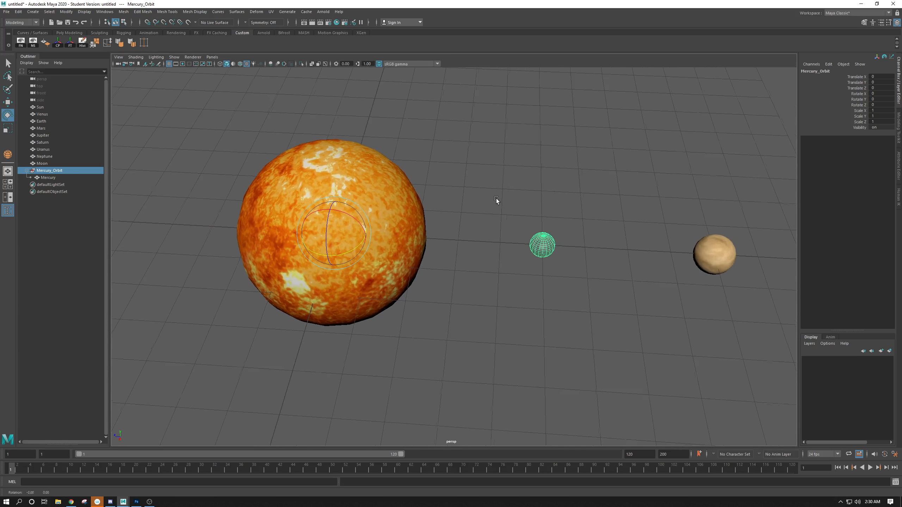
pyautogui.click(43, 178)
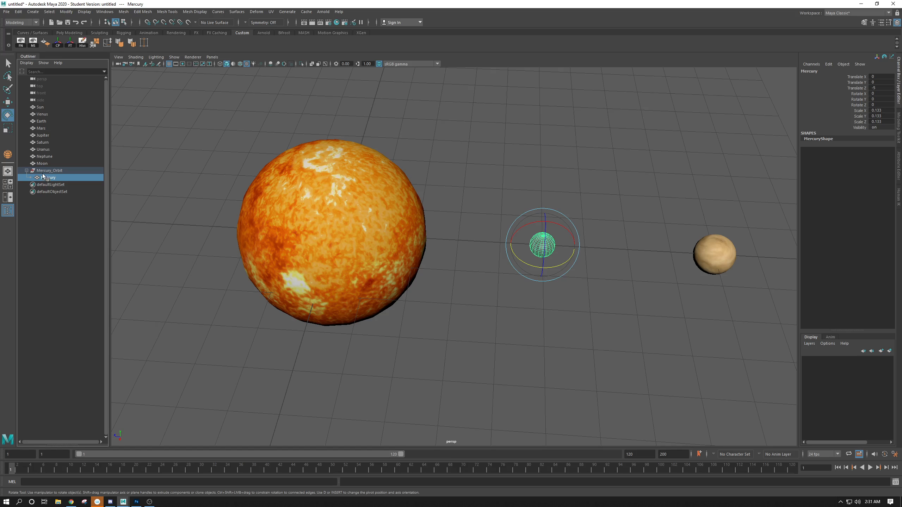
pyautogui.click(45, 171)
pyautogui.click(48, 177)
pyautogui.click(47, 171)
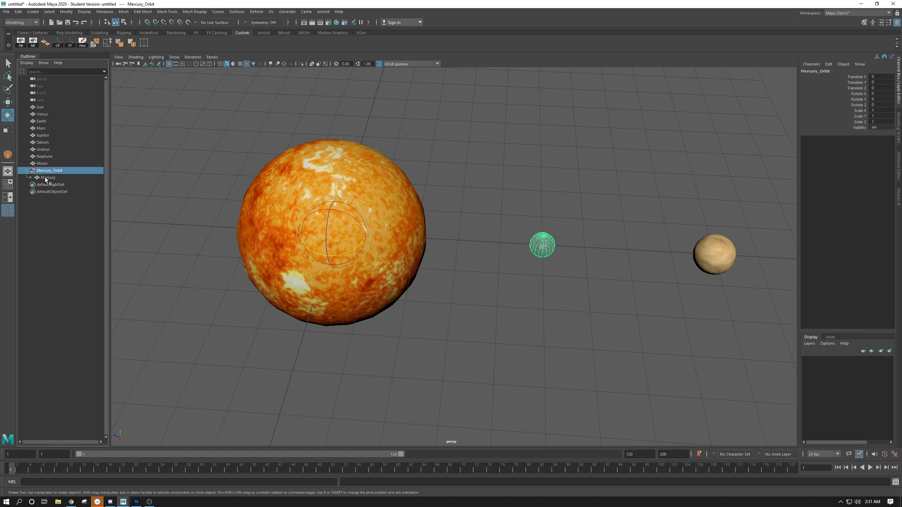
pyautogui.click(43, 178)
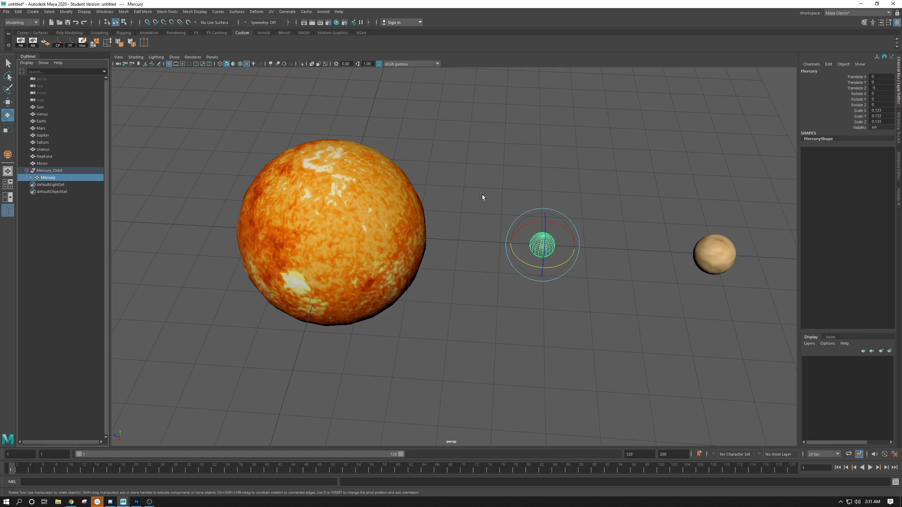
pyautogui.keyDown('alt'); pyautogui.moveTo(481, 195); pyautogui.dragTo(405, 188, button='middle'); pyautogui.keyUp('alt')
pyautogui.keyDown('alt'); pyautogui.moveTo(405, 188); pyautogui.dragTo(512, 272, button='right'); pyautogui.keyUp('alt')
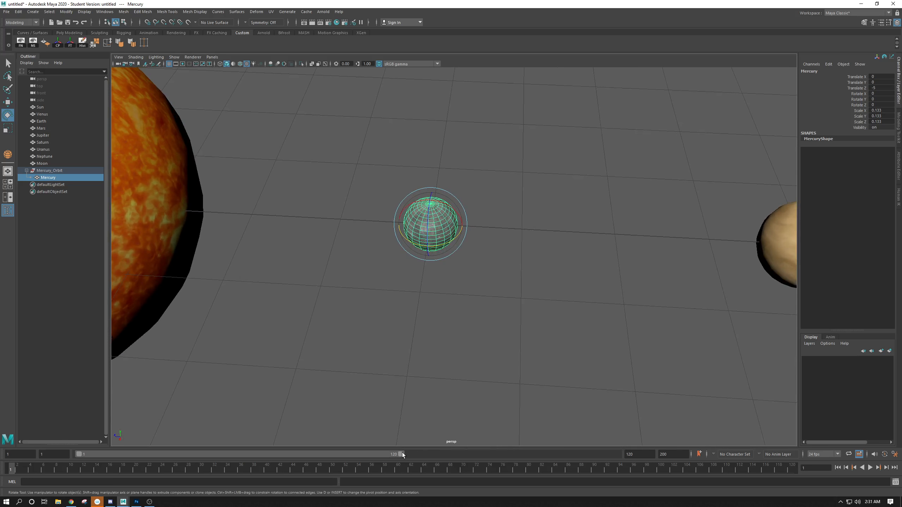
# - Extend the visible playback range to frame 200 and set the frame rate to 30 fps
pyautogui.moveTo(402, 453); pyautogui.dragTo(618, 454)
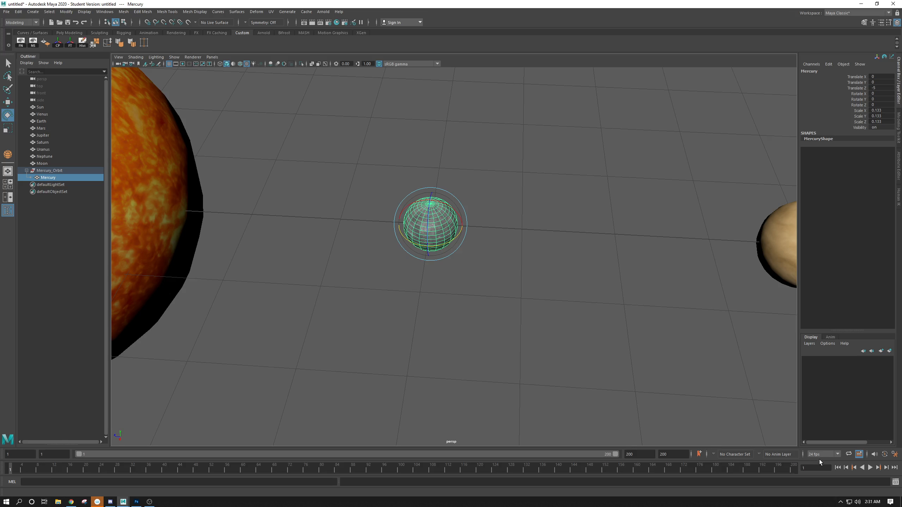
pyautogui.click(834, 454)
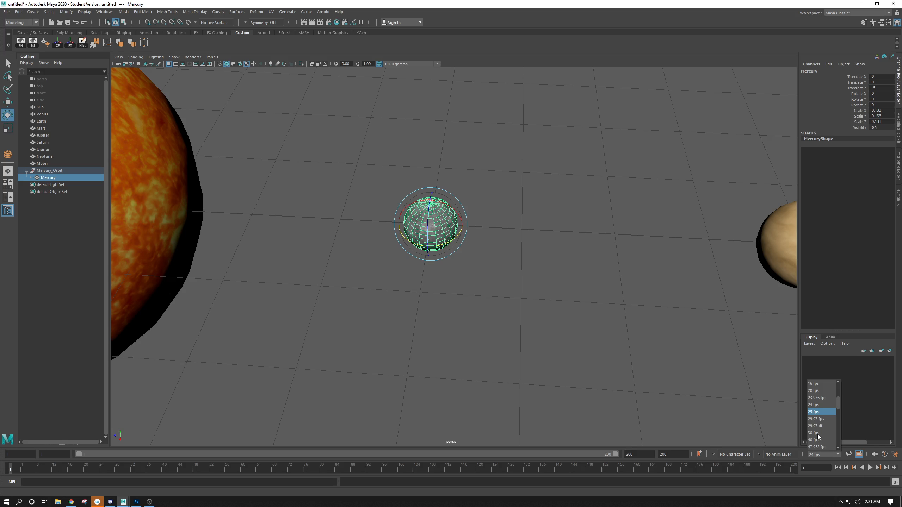
pyautogui.scroll(-2, 818, 435)
pyautogui.click(816, 435)
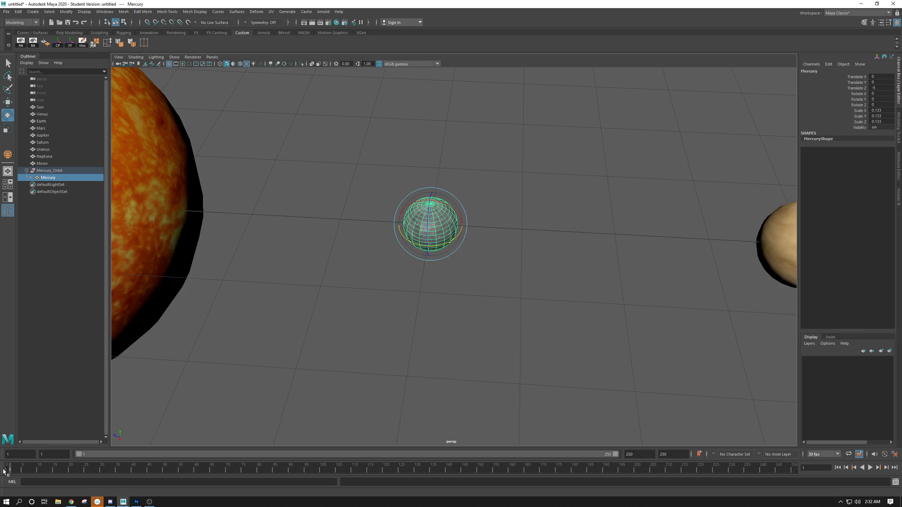
# - Scrub the timeline back to its start and set the playback end frame to 300
pyautogui.hotkey('alt', 'v')
pyautogui.moveTo(138, 473); pyautogui.dragTo(0, 467)
pyautogui.click(635, 454)
pyautogui.write('300')
pyautogui.press('Return')
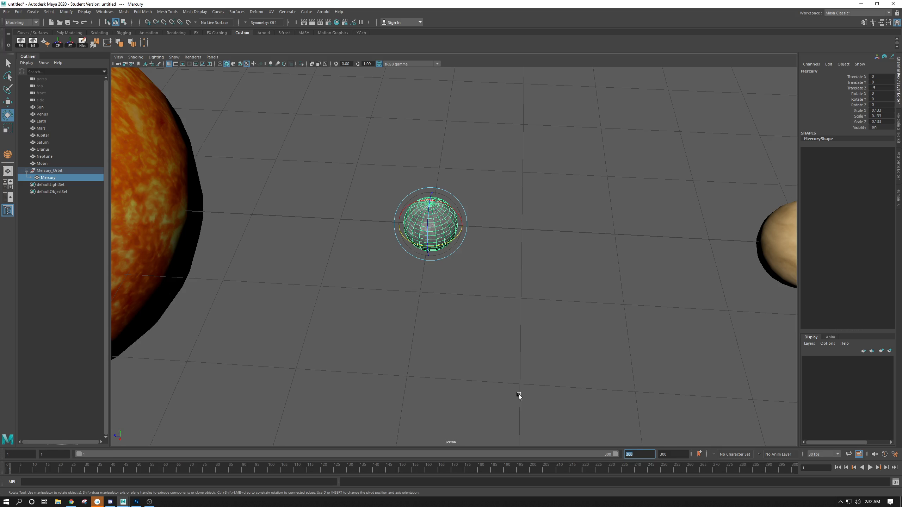
# - Try spinning Mercury about its vertical axis, undo the rotation and reselect Mercury
pyautogui.scroll(-5, 519, 394)
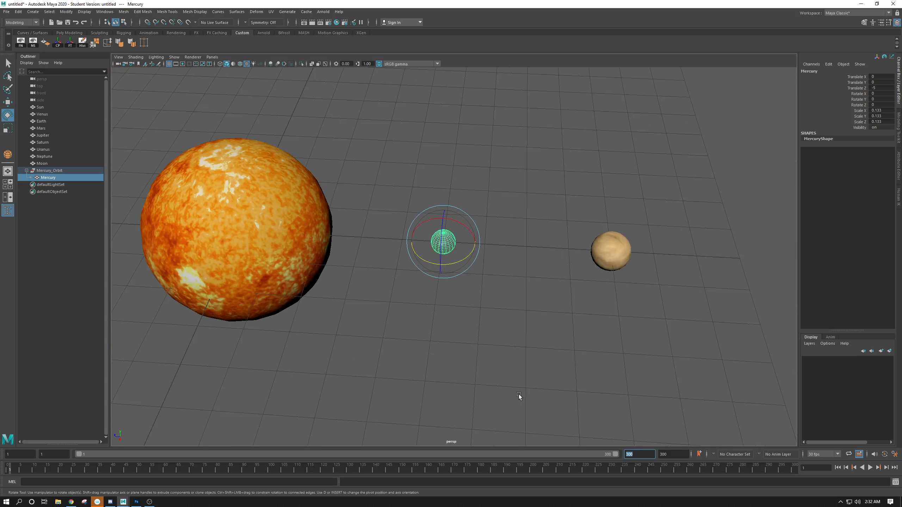
pyautogui.scroll(5, 518, 394)
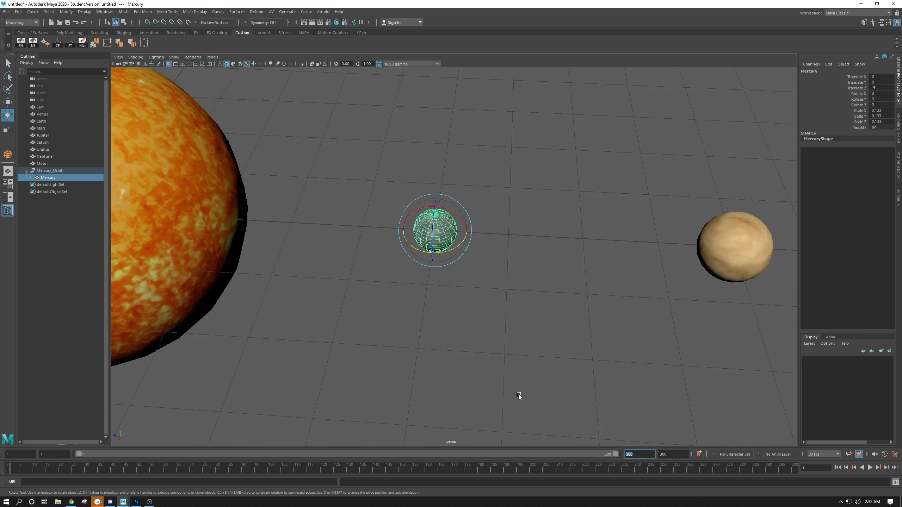
pyautogui.scroll(4, 518, 273)
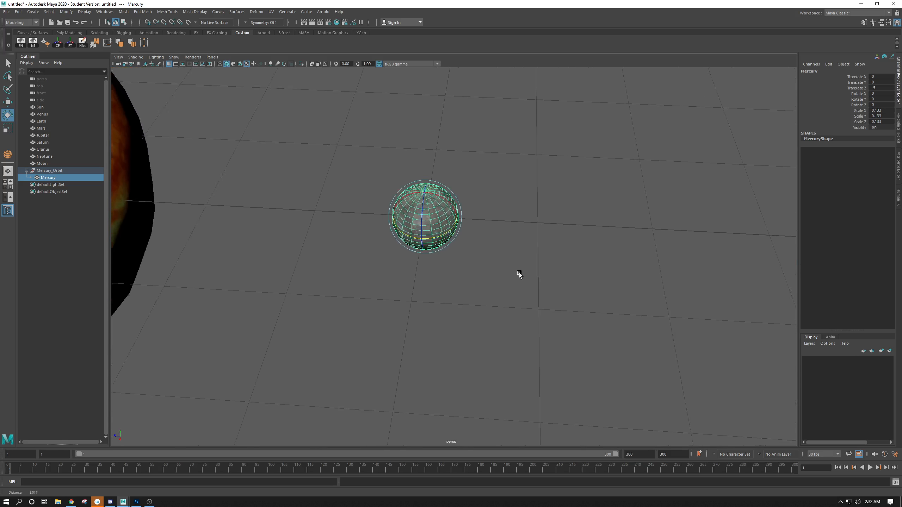
pyautogui.scroll(-3, 459, 259)
pyautogui.scroll(3, 431, 283)
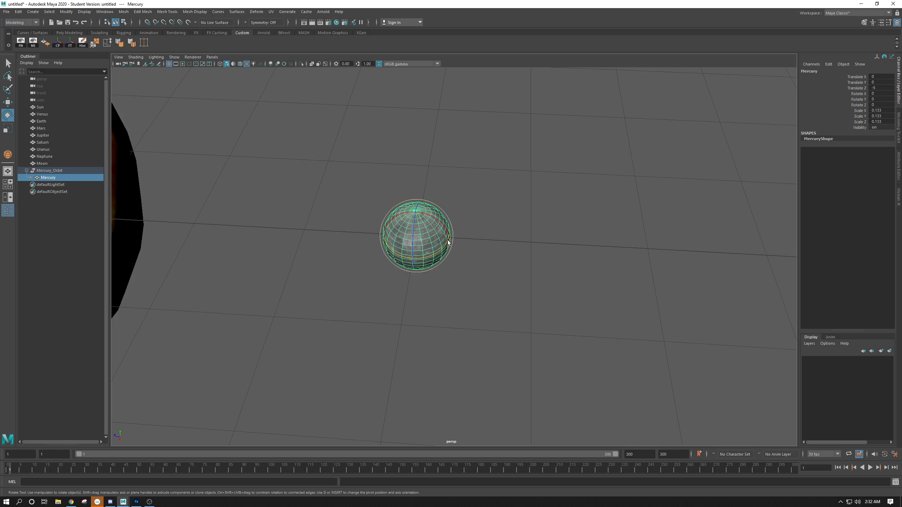
pyautogui.moveTo(424, 255)
pyautogui.mouseDown()
pyautogui.moveTo(464, 205)
pyautogui.moveTo(412, 263)
pyautogui.mouseUp()
pyautogui.hotkey('ctrl', 'z')
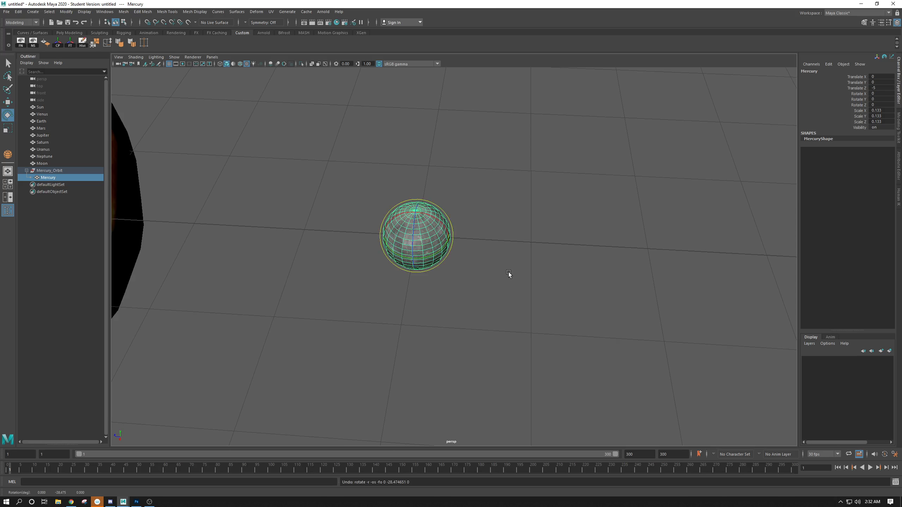
pyautogui.click(509, 272)
pyautogui.click(429, 237)
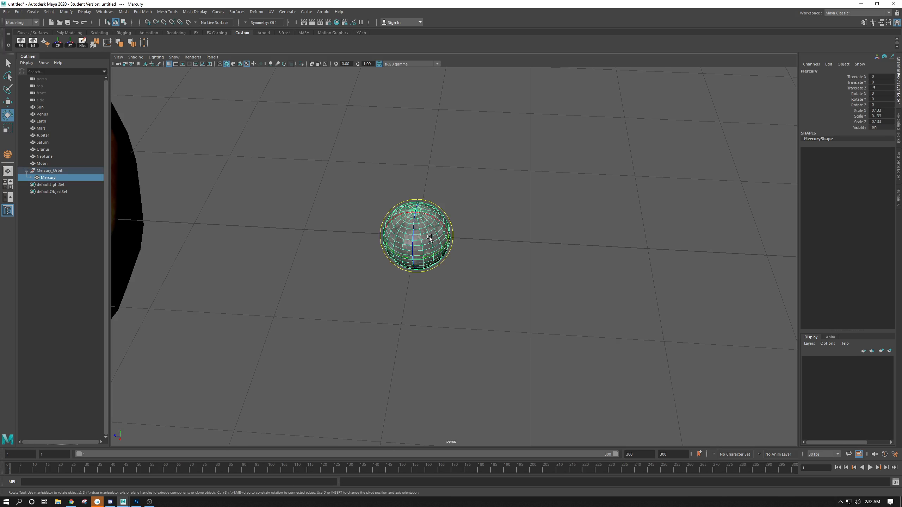
# - Reselect Mercury and enlarge its rotate manipulator so the rings stand clear of the sphere
pyautogui.moveTo(418, 254); pyautogui.dragTo(425, 277)
pyautogui.click(485, 281)
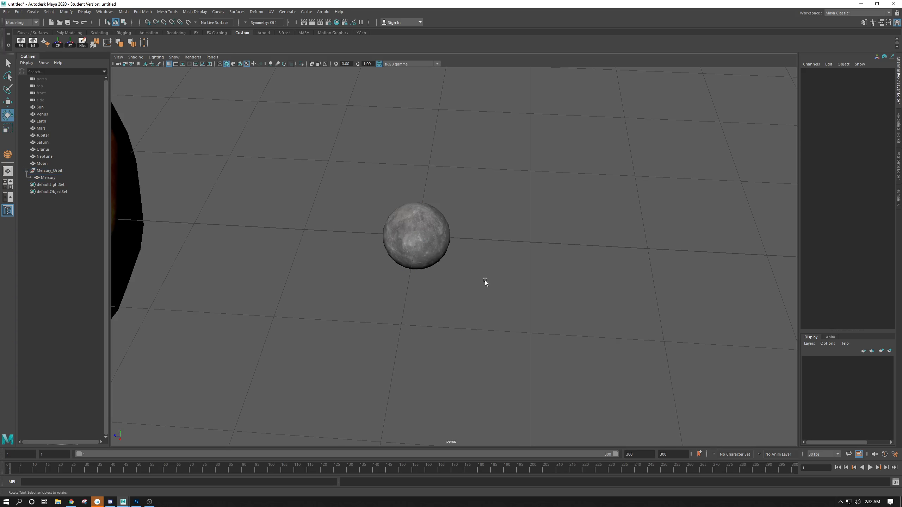
pyautogui.click(427, 255)
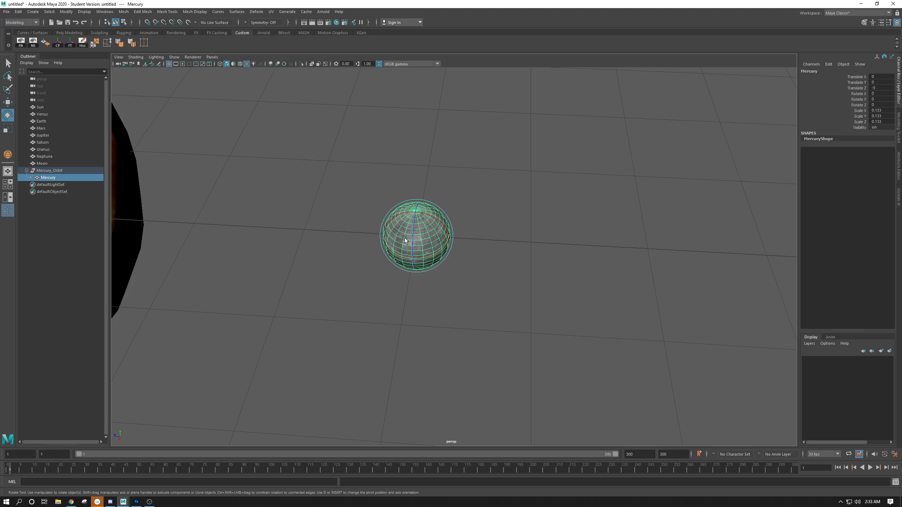
pyautogui.press('=')
pyautogui.press('=')
pyautogui.press('=')
pyautogui.press('-')
pyautogui.press('=')
pyautogui.press('=')
pyautogui.press('=')
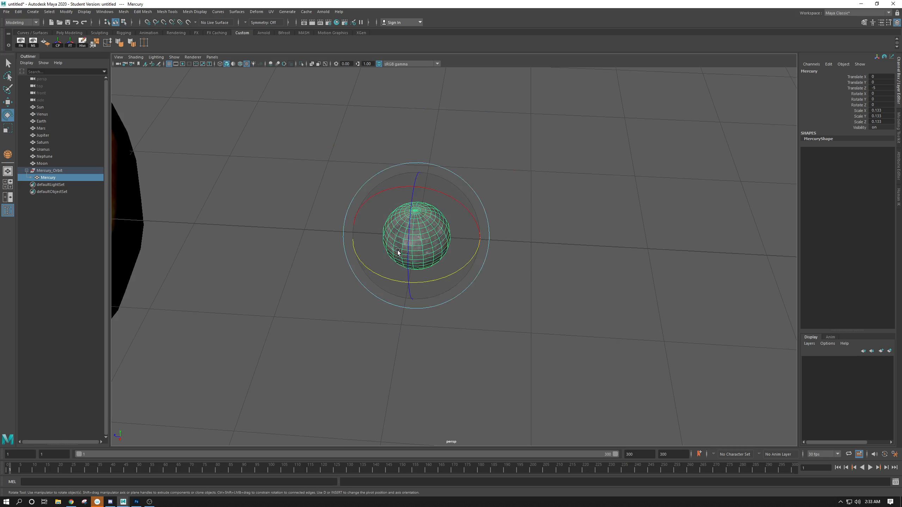
pyautogui.press('-')
pyautogui.press('-')
pyautogui.press('=')
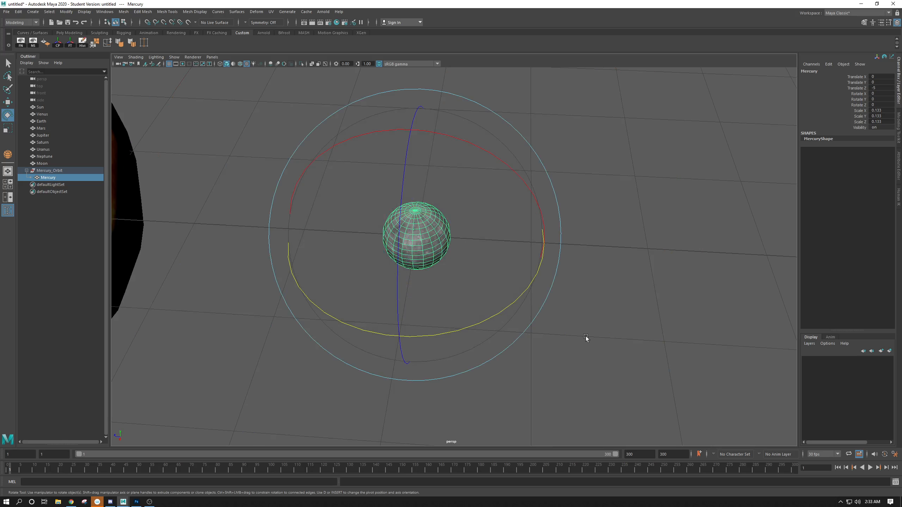
pyautogui.press('-')
# - Reselect Mercury, try rotating it about its vertical axis and undo the rotation
pyautogui.click(522, 334)
pyautogui.click(434, 249)
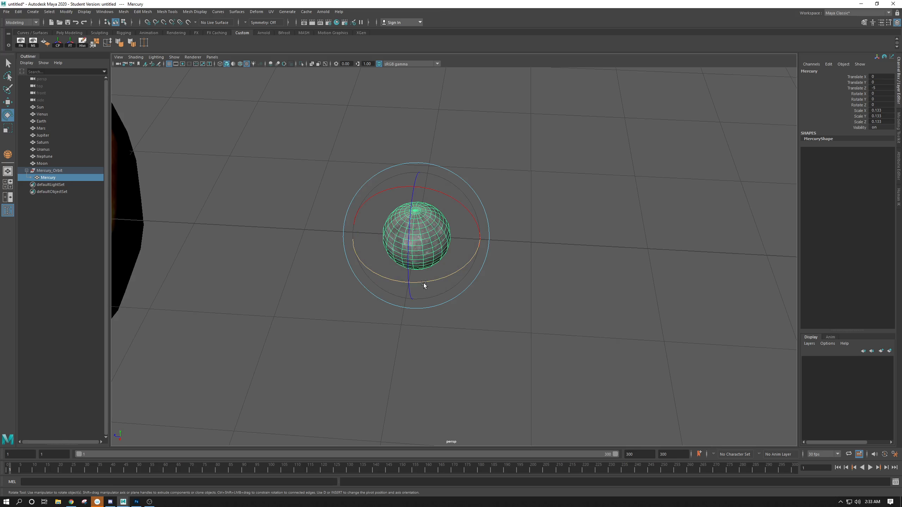
pyautogui.moveTo(423, 284); pyautogui.dragTo(444, 256)
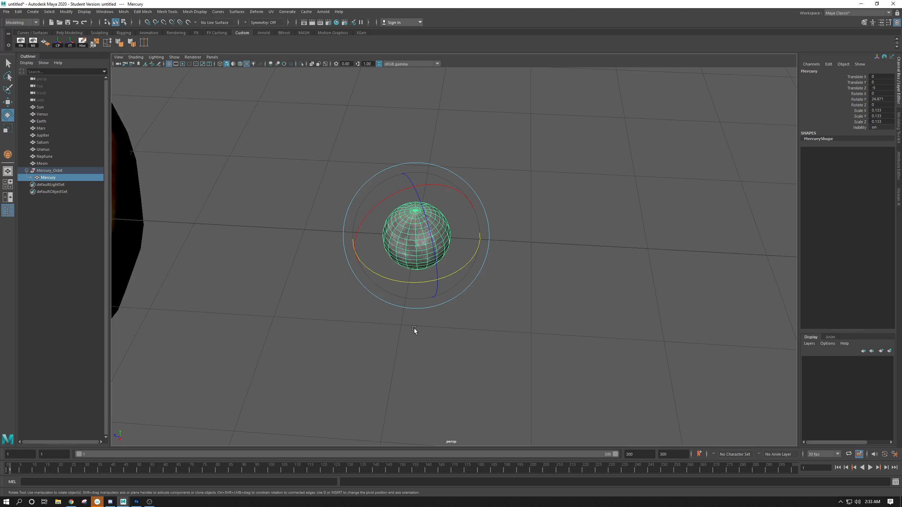
pyautogui.hotkey('ctrl', 'z')
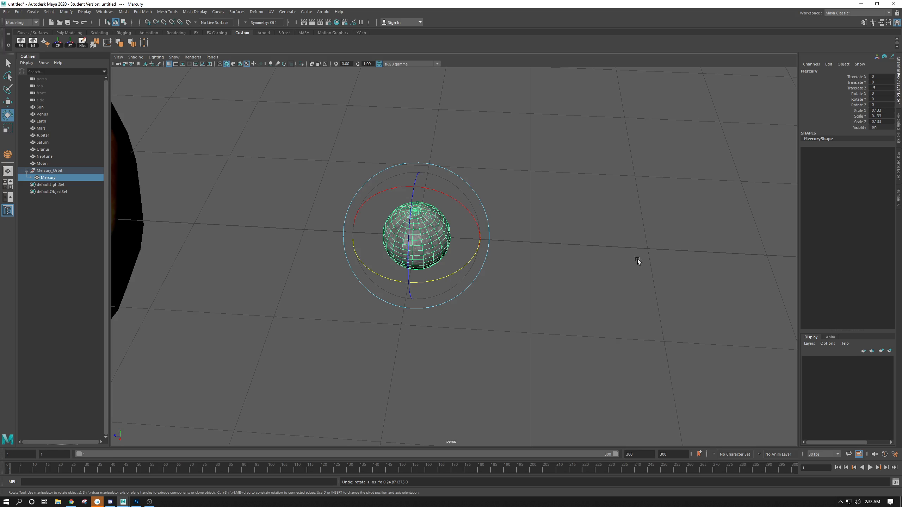
pyautogui.click(859, 94)
pyautogui.rightClick(857, 96)
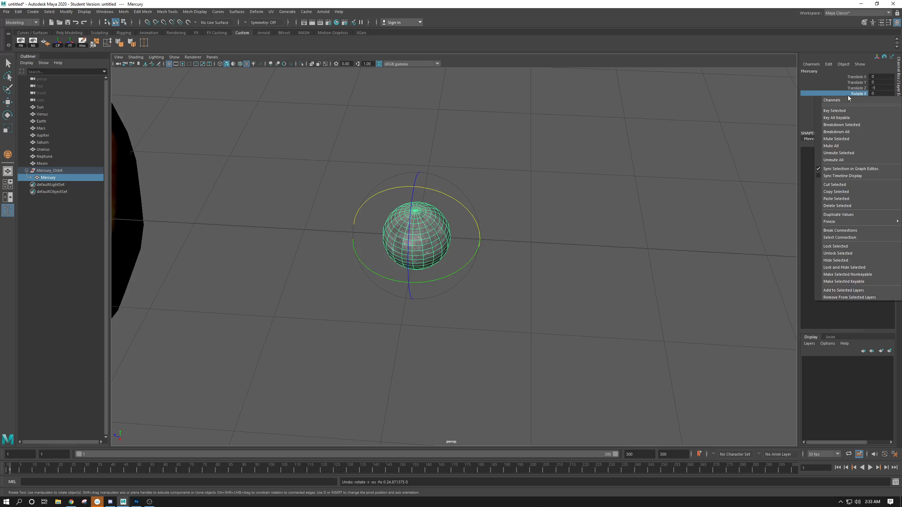
pyautogui.click(777, 106)
pyautogui.click(428, 238)
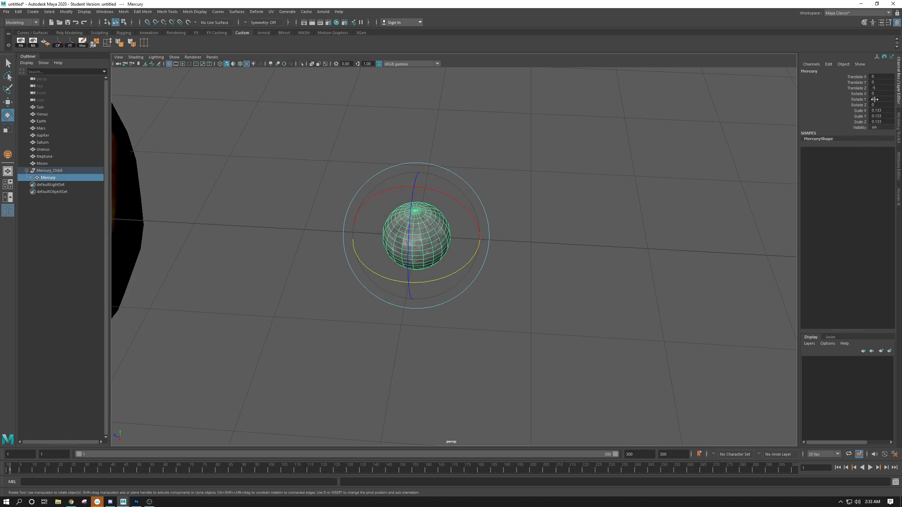
# - Set a keyframe on Mercury's Rotate Y channel at frame 1
pyautogui.click(858, 99)
pyautogui.rightClick(858, 101)
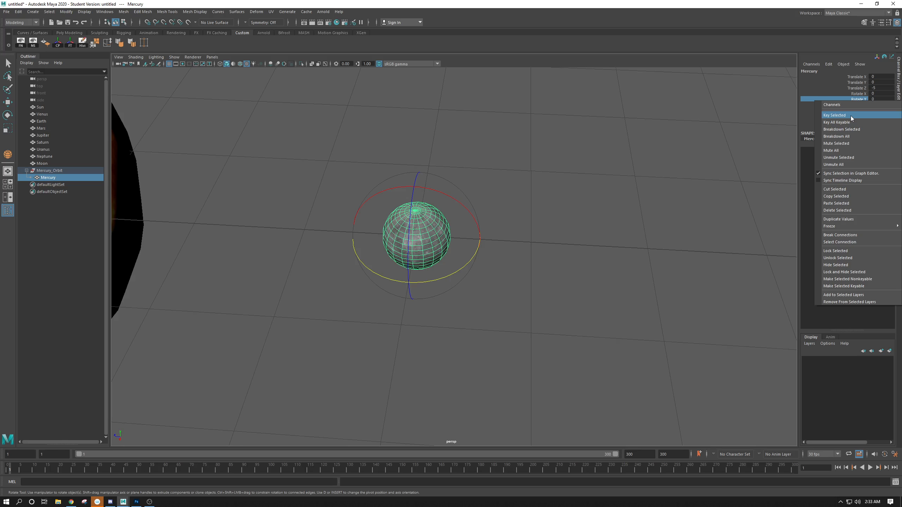
pyautogui.click(850, 116)
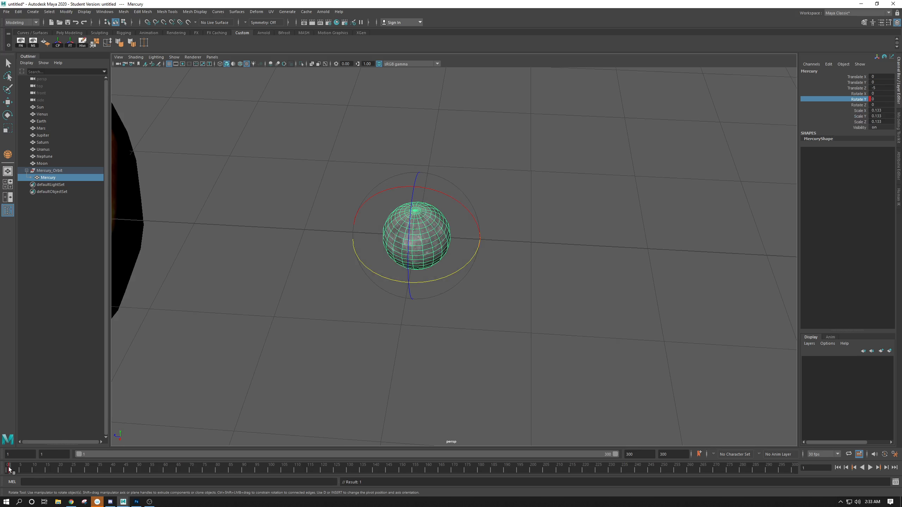
# - Set Mercury's Rotate Y to 720 at frame 300, key that channel and reselect the planet with the Move tool
pyautogui.hotkey('alt', 'v')
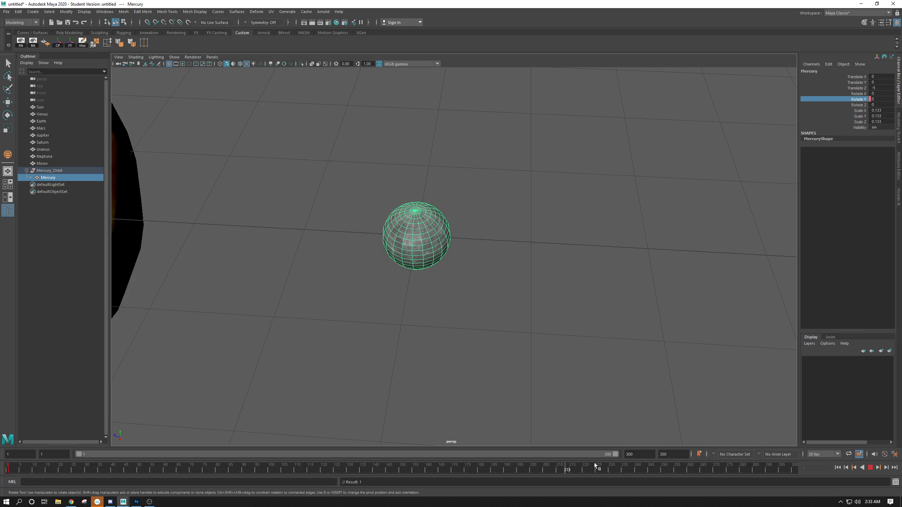
pyautogui.doubleClick(883, 100)
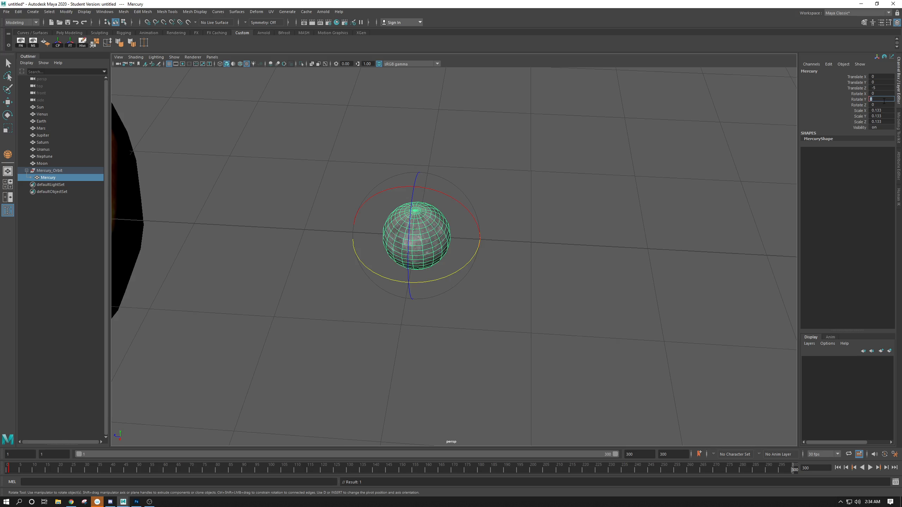
pyautogui.write('72')
pyautogui.press('Return')
pyautogui.rightClick(856, 101)
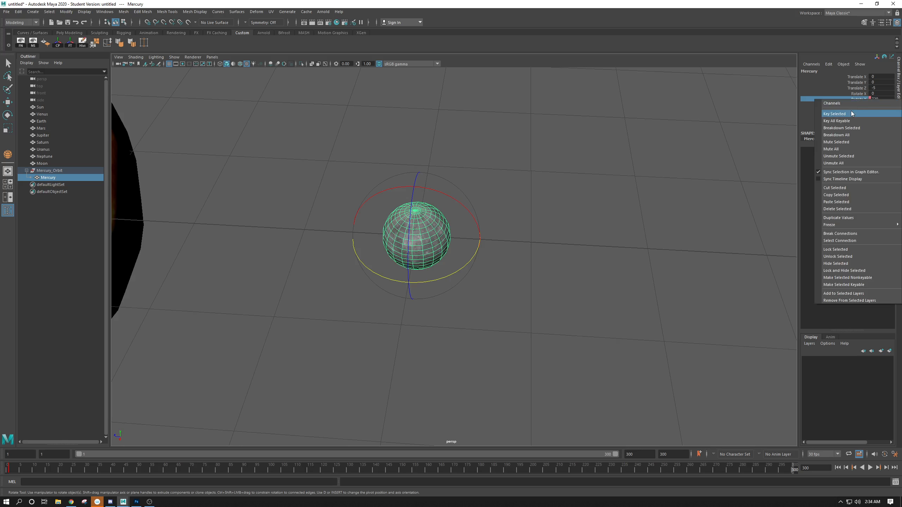
pyautogui.click(851, 114)
pyautogui.press('r')
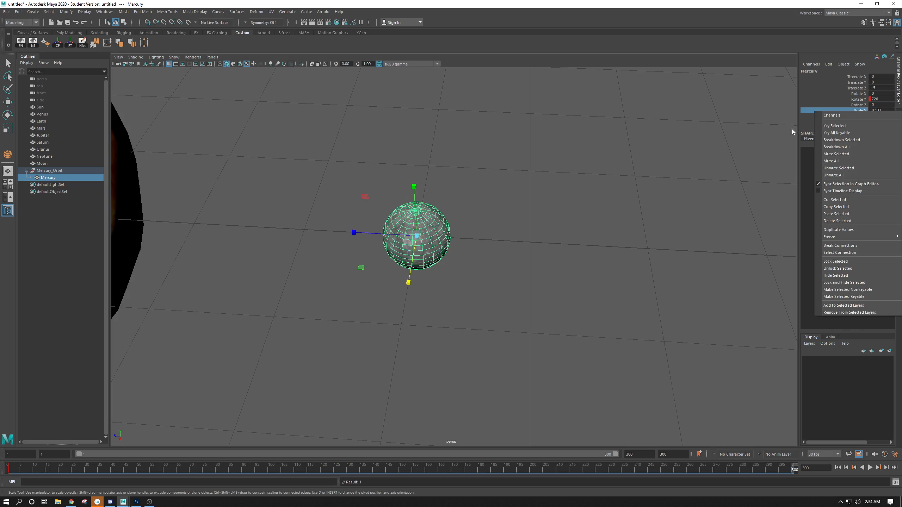
pyautogui.click(440, 369)
pyautogui.press('w')
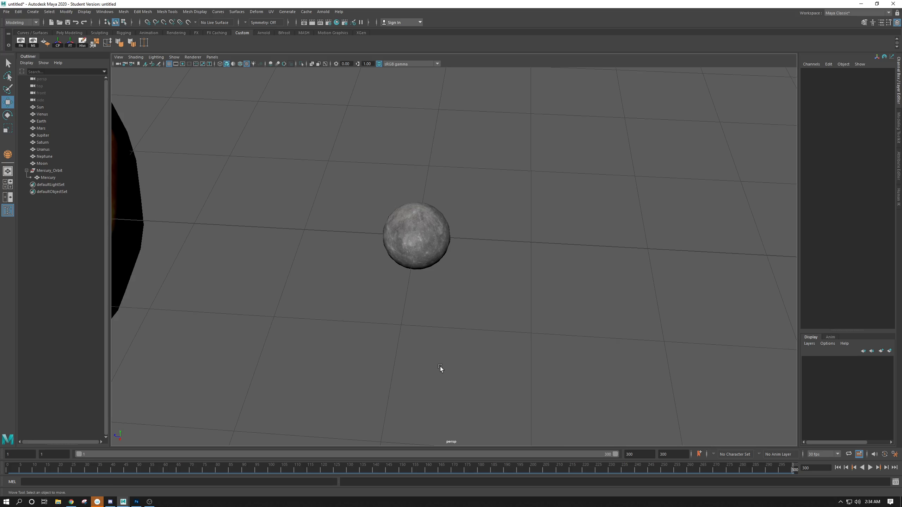
pyautogui.click(408, 253)
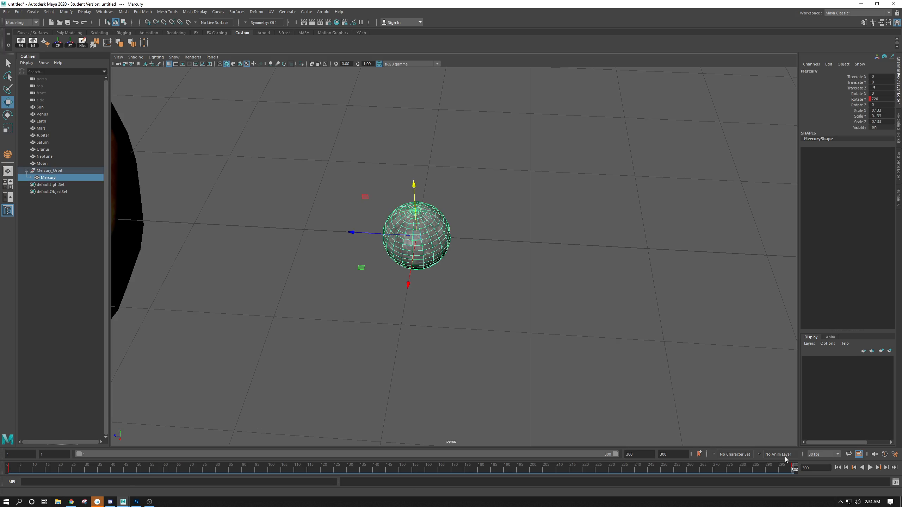
# - Scrub and play back Mercury's rotation between frames 1 and 300, then return to frame 1
pyautogui.moveTo(18, 468); pyautogui.dragTo(1, 474)
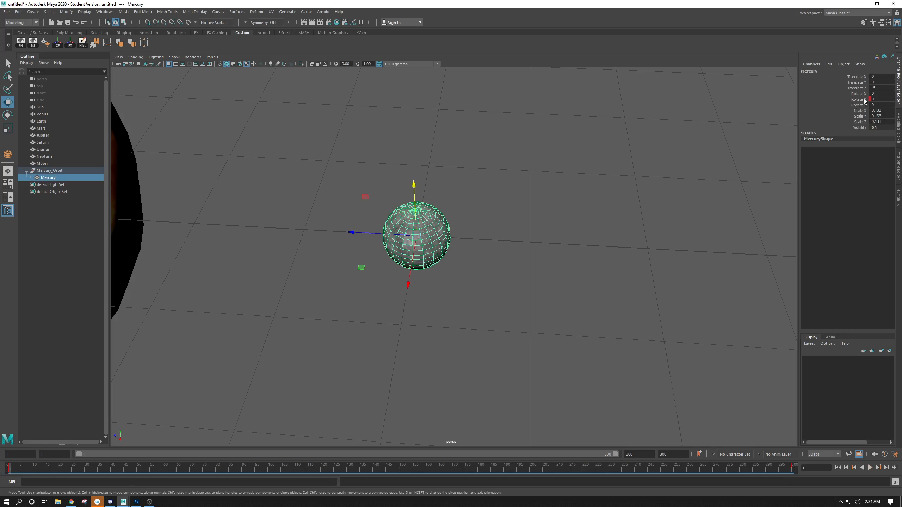
pyautogui.moveTo(700, 474); pyautogui.dragTo(795, 469)
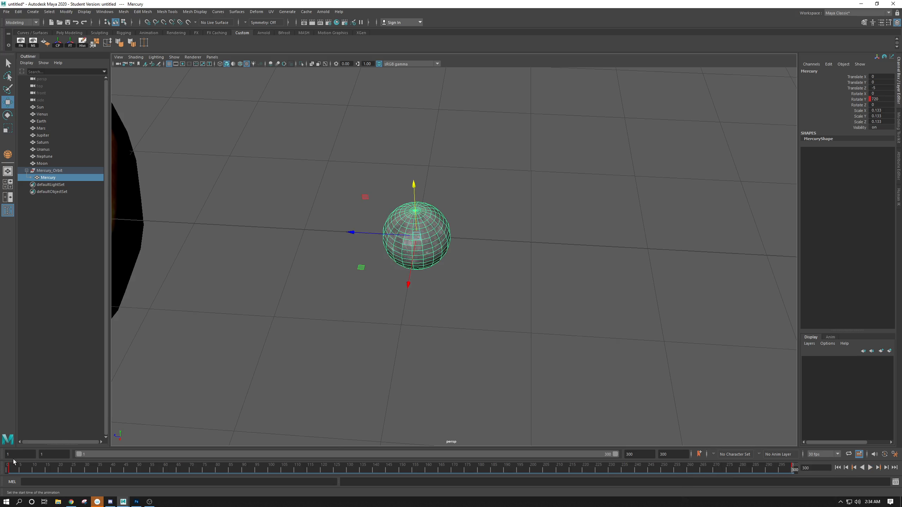
pyautogui.hotkey('alt', 'v')
pyautogui.hotkey('alt', 'v')
pyautogui.click(870, 468)
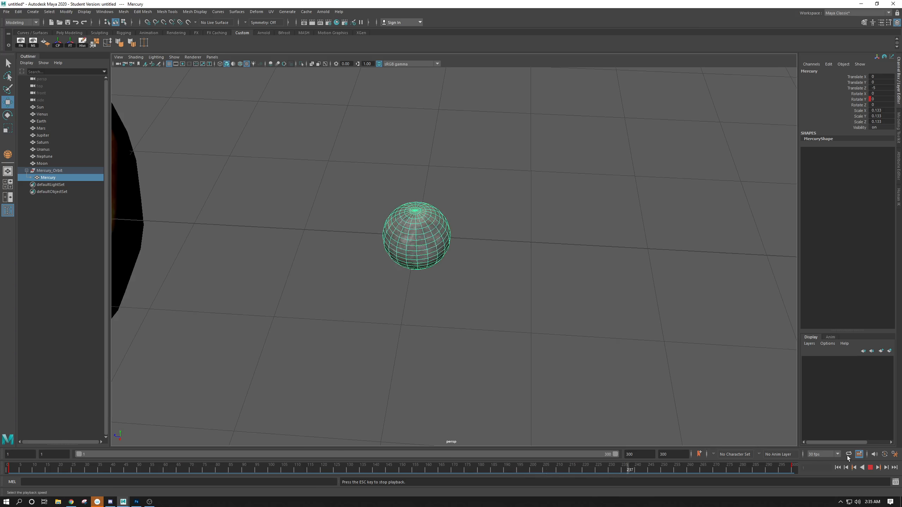
pyautogui.press('Escape')
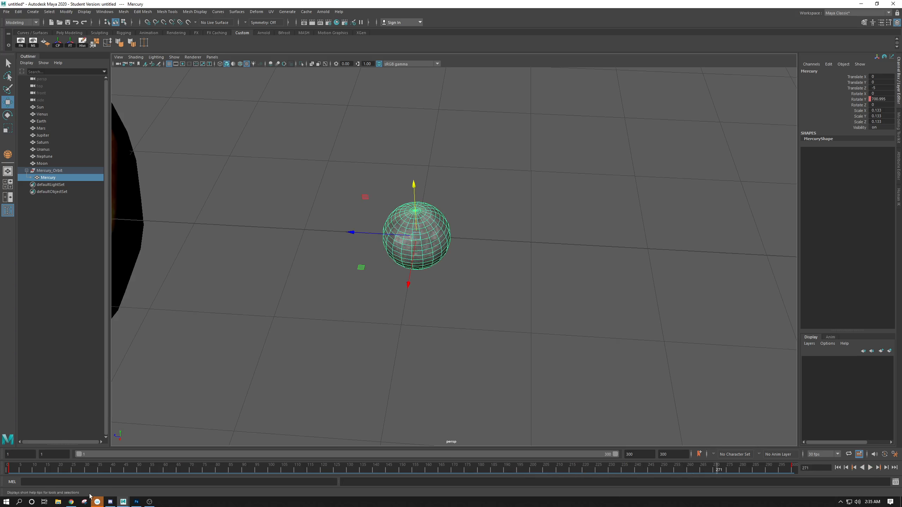
pyautogui.moveTo(19, 470); pyautogui.dragTo(3, 471)
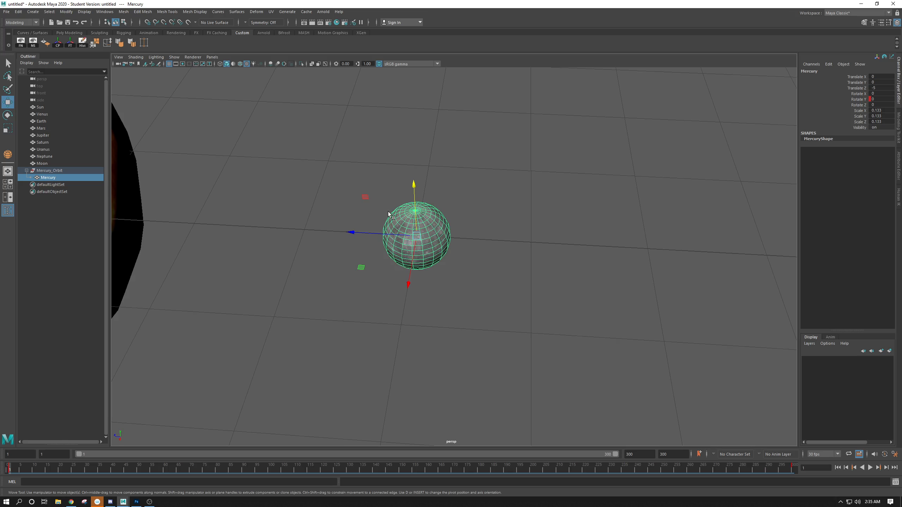
# - Open the Graph Editor for Mercury's rotation curve and place its window over the viewport
pyautogui.click(107, 12)
pyautogui.moveTo(112, 52)
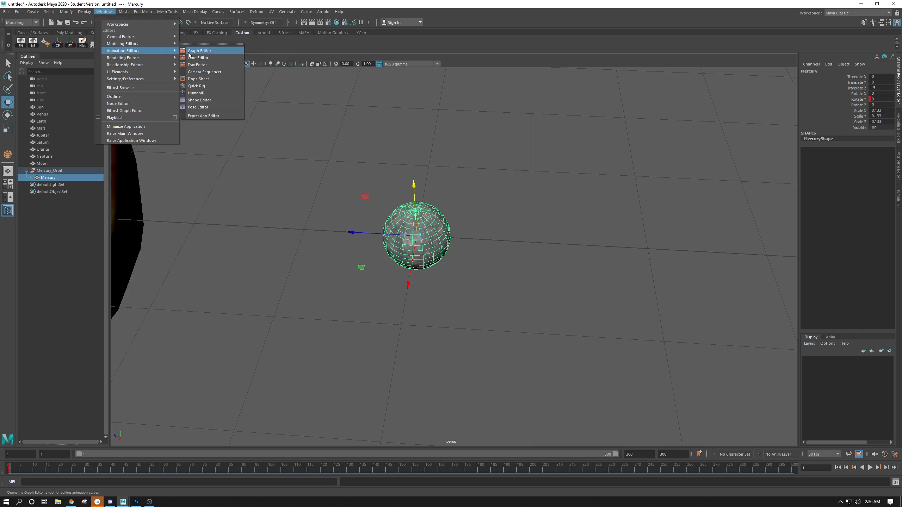
pyautogui.click(189, 51)
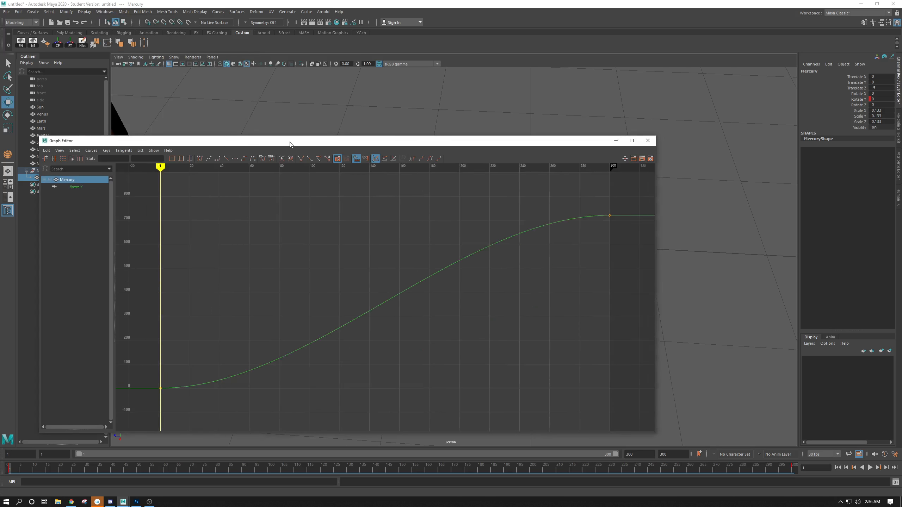
pyautogui.moveTo(291, 144); pyautogui.dragTo(417, 105)
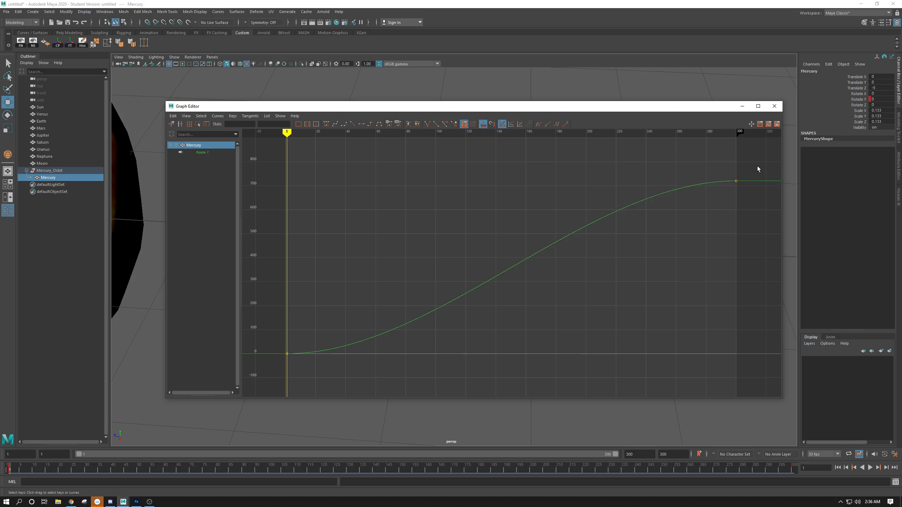
# - Select both keys of Mercury's Rotate Y curve and apply linear tangents
pyautogui.moveTo(763, 165); pyautogui.dragTo(274, 371)
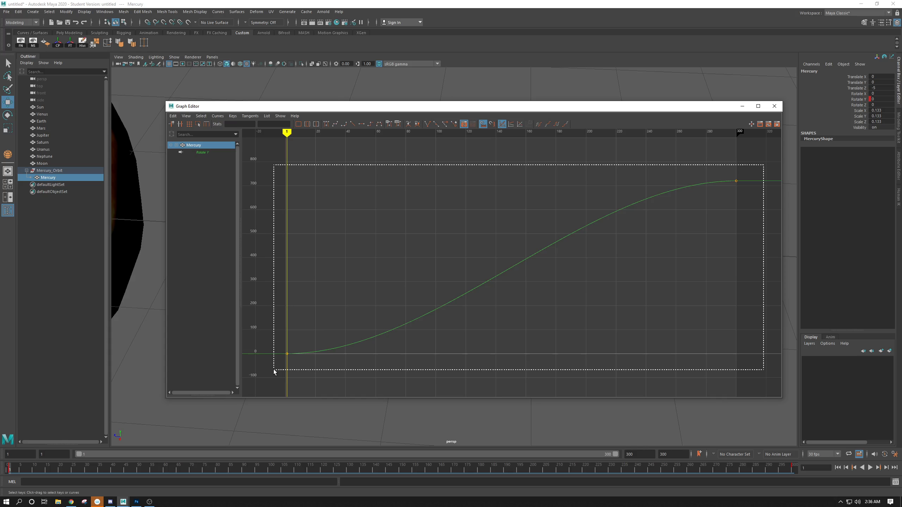
pyautogui.moveTo(273, 371); pyautogui.dragTo(274, 371)
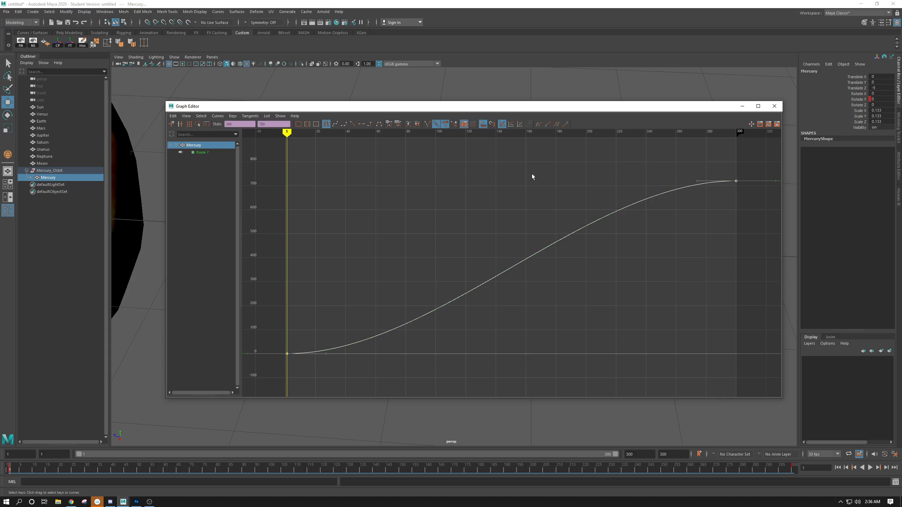
pyautogui.click(352, 125)
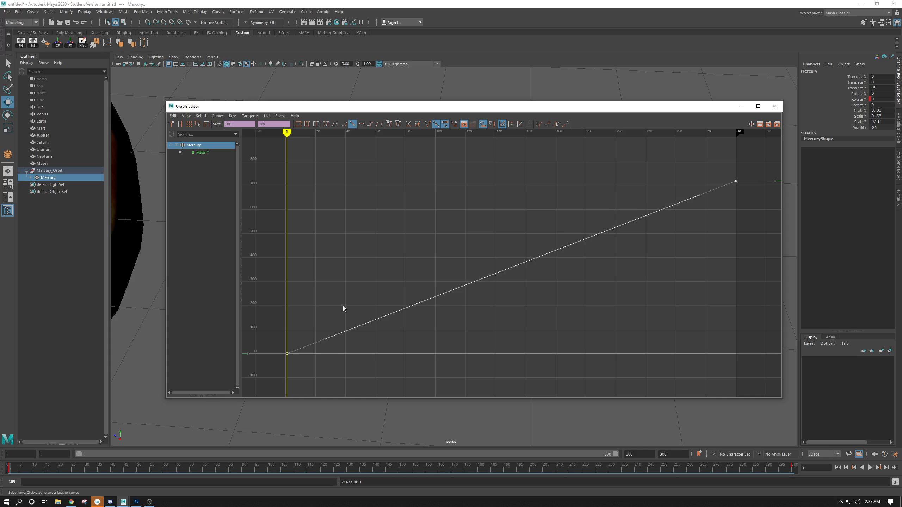
pyautogui.click(642, 261)
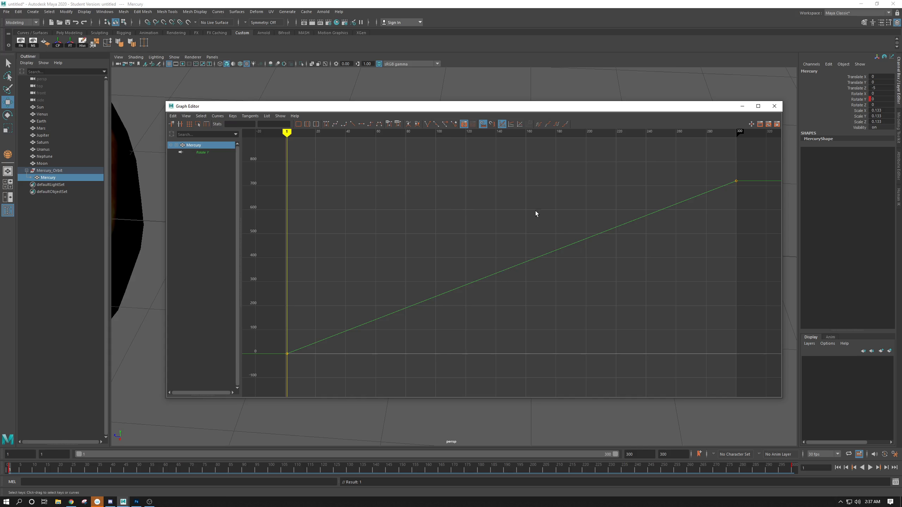
# - Examine Mercury's linear rotation curve and its keys, then close the Graph Editor and deselect the planet
pyautogui.keyDown('alt'); pyautogui.moveTo(465, 216); pyautogui.dragTo(505, 242, button='middle'); pyautogui.keyUp('alt')
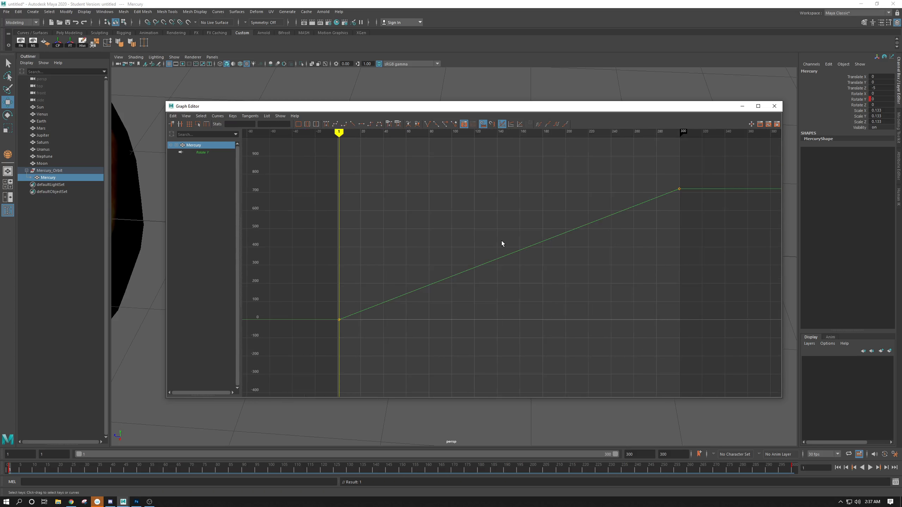
pyautogui.press('a')
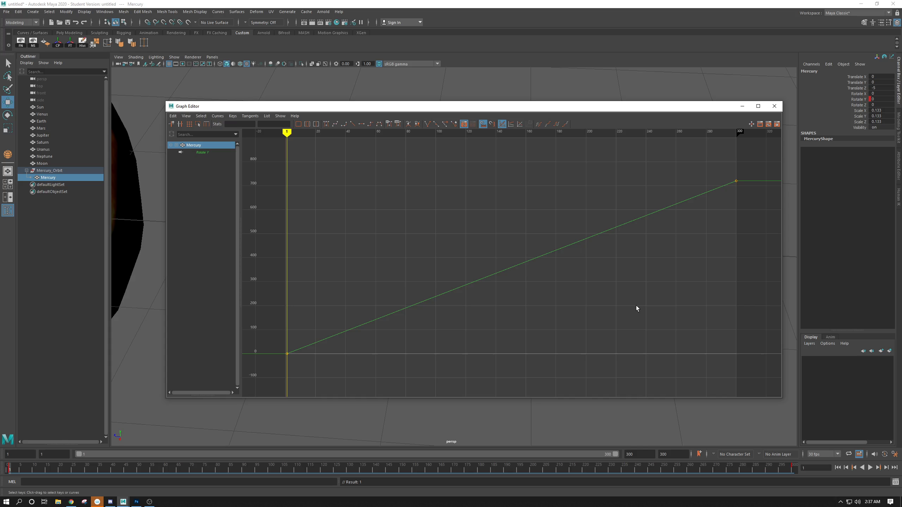
pyautogui.moveTo(752, 161); pyautogui.dragTo(456, 301)
pyautogui.moveTo(747, 161); pyautogui.dragTo(265, 376)
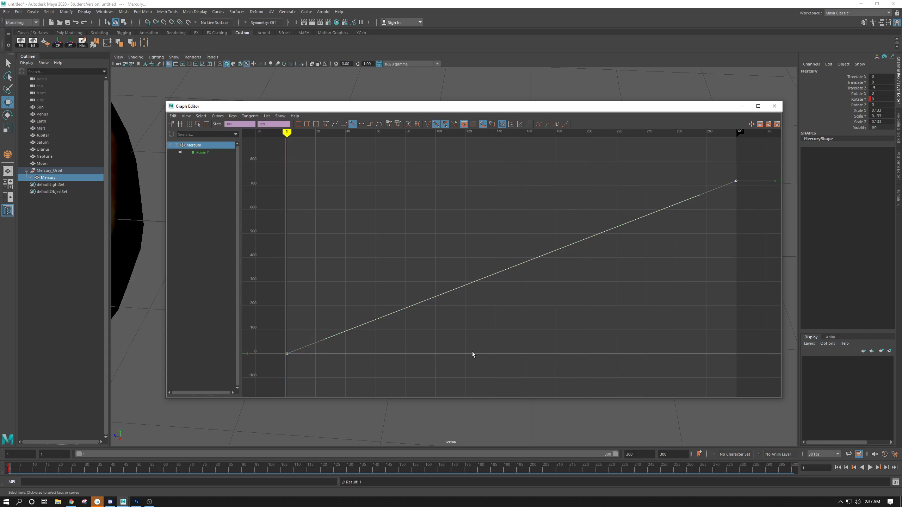
pyautogui.click(562, 317)
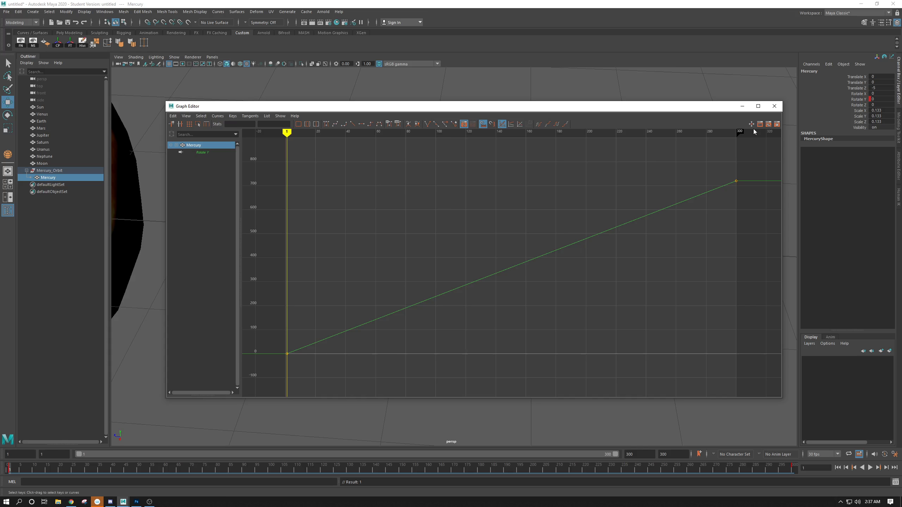
pyautogui.click(774, 106)
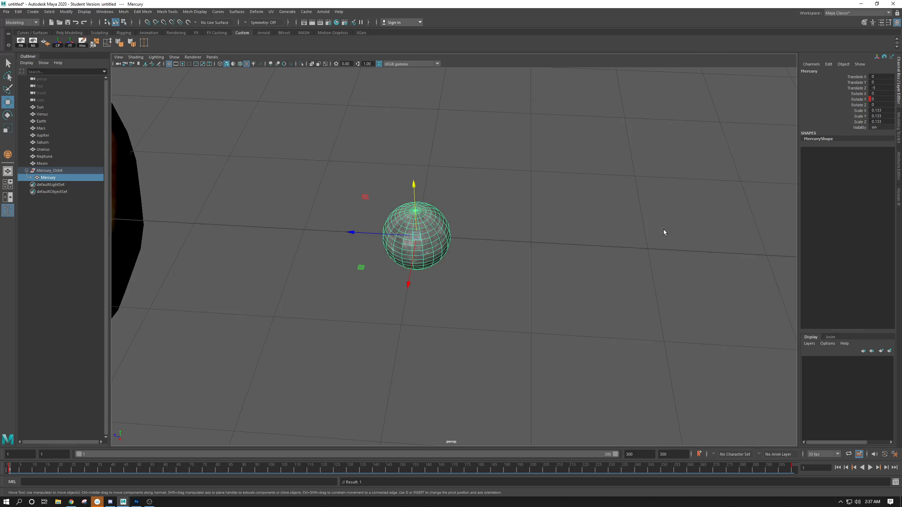
pyautogui.click(488, 222)
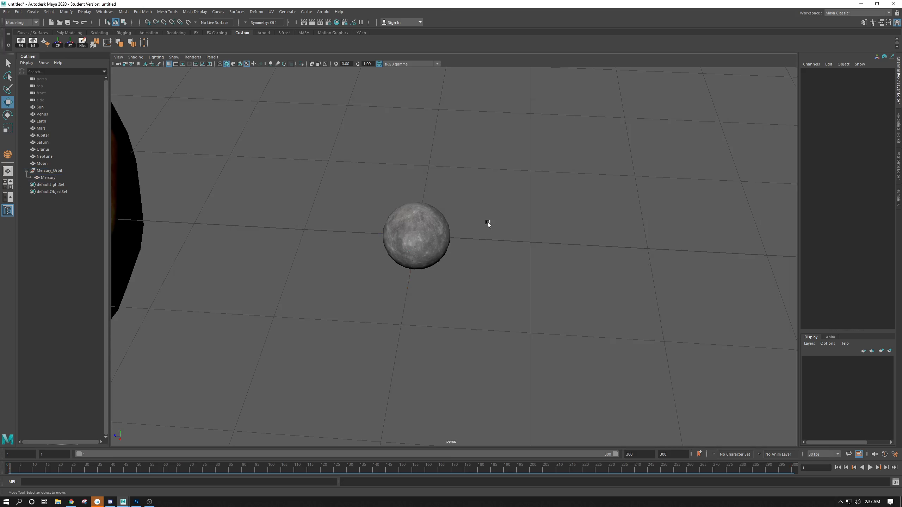
# - Frame Mercury for a close look at its surface, then view the whole solar system with nothing selected
pyautogui.click(417, 227)
pyautogui.press('f')
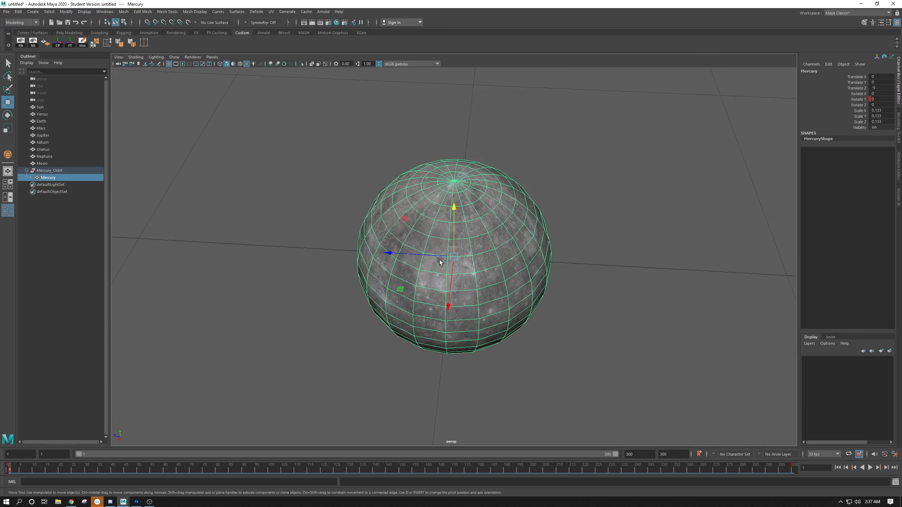
pyautogui.click(618, 275)
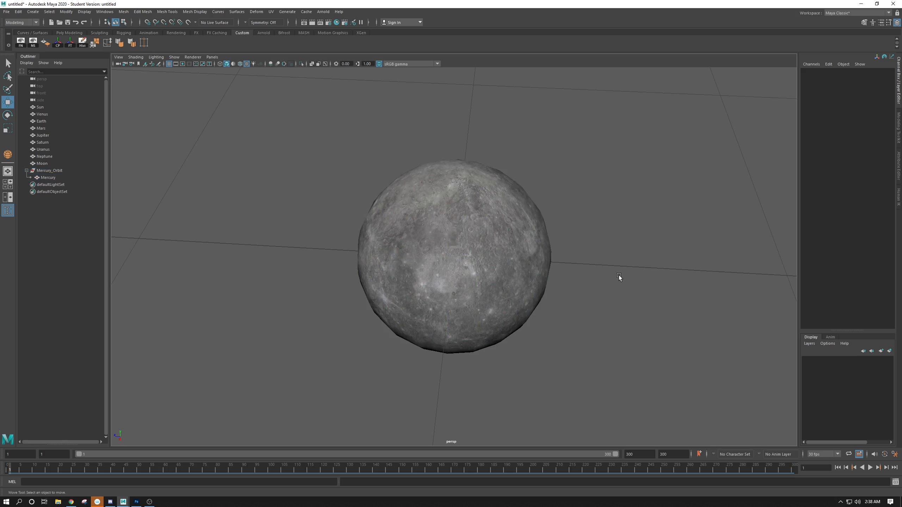
pyautogui.press('a')
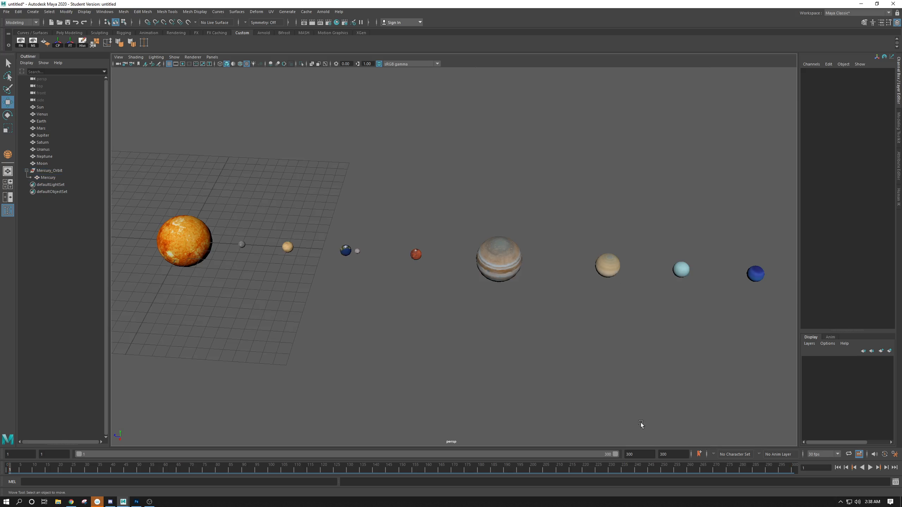
# - Select Mercury, open the Graph Editor for its rotation curve, and place the editor window clear of the viewport
pyautogui.click(245, 244)
pyautogui.press('f')
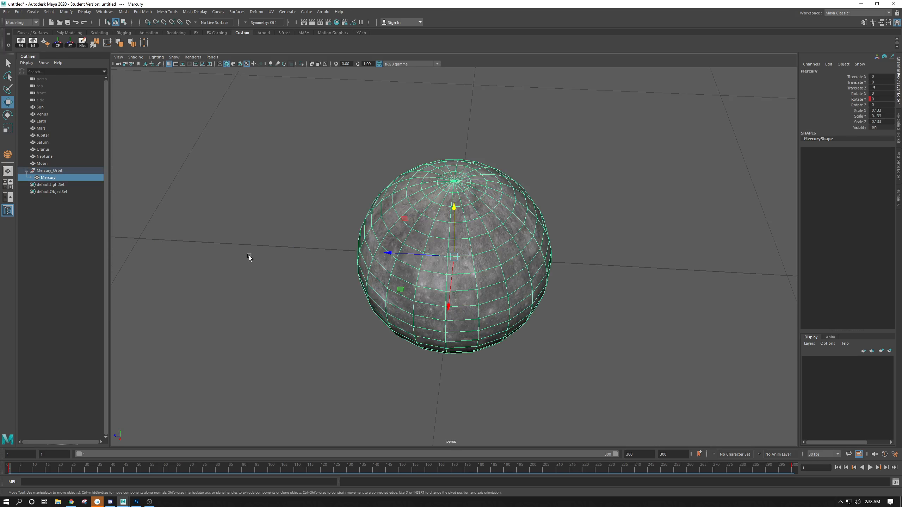
pyautogui.scroll(-5, 316, 227)
pyautogui.keyDown('alt'); pyautogui.moveTo(315, 218); pyautogui.dragTo(342, 248); pyautogui.keyUp('alt')
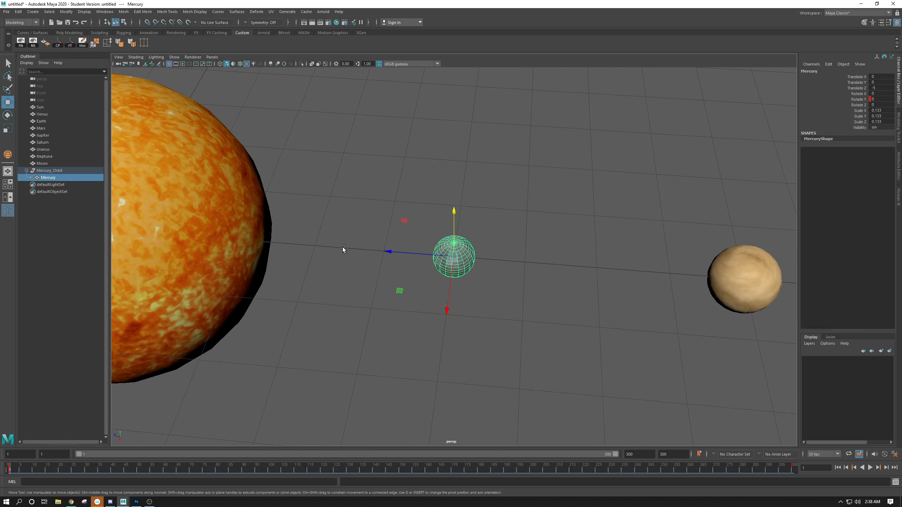
pyautogui.click(104, 12)
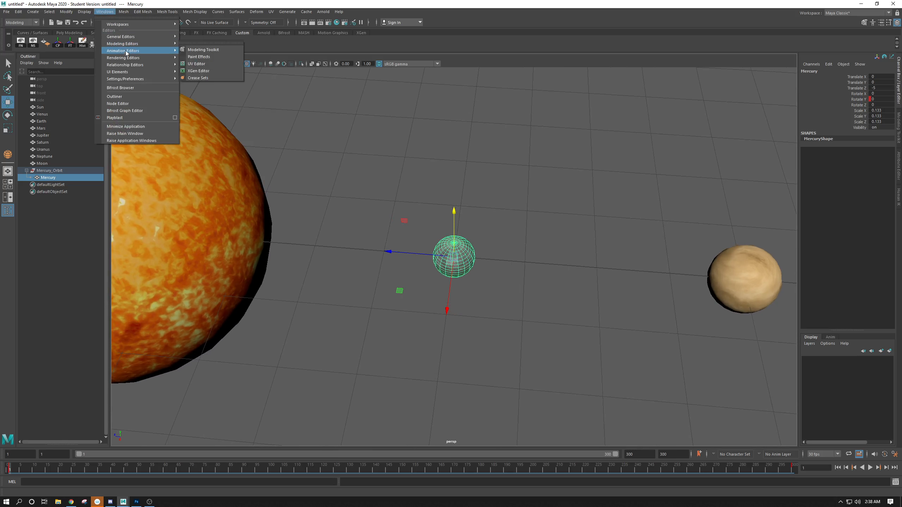
pyautogui.moveTo(126, 51)
pyautogui.click(201, 50)
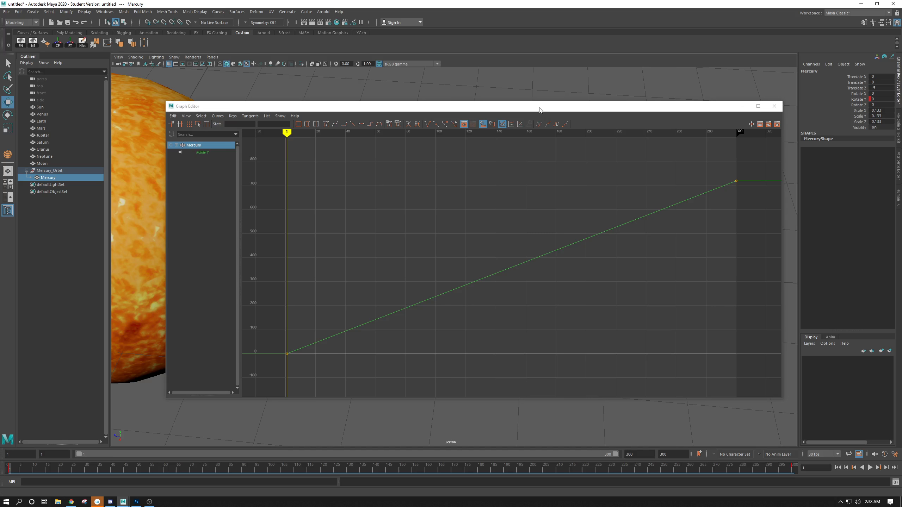
pyautogui.moveTo(539, 110); pyautogui.dragTo(0, 61)
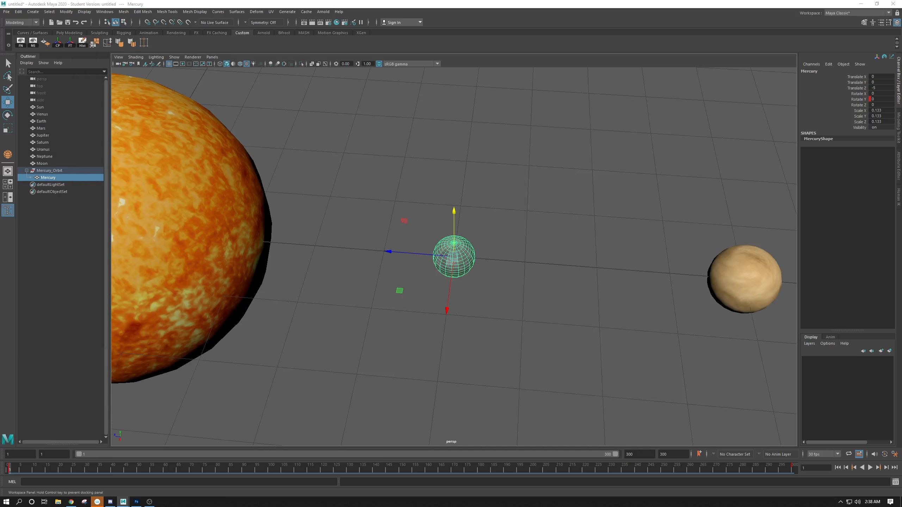
# - Play back Mercury's linear rotation up close with the planet deselected, then stop the playback
pyautogui.click(545, 198)
pyautogui.click(451, 257)
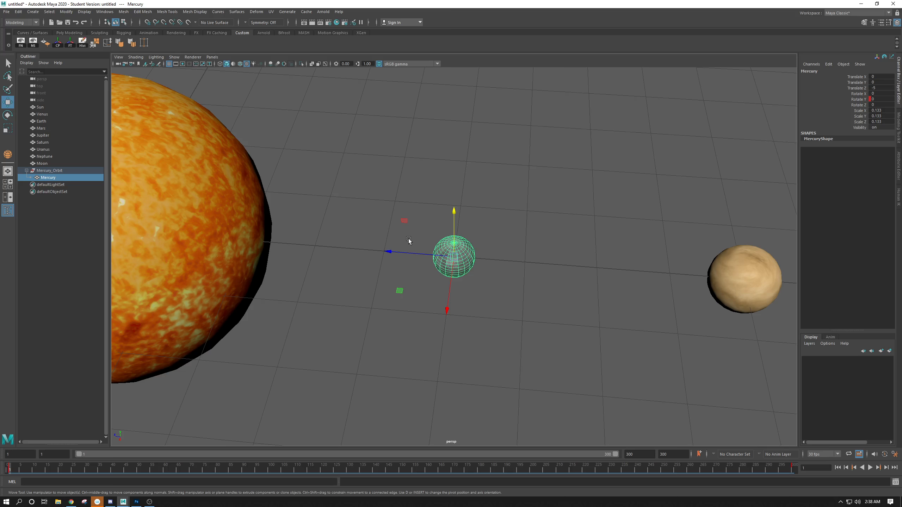
pyautogui.scroll(2, 305, 349)
pyautogui.click(516, 295)
pyautogui.scroll(2, 384, 318)
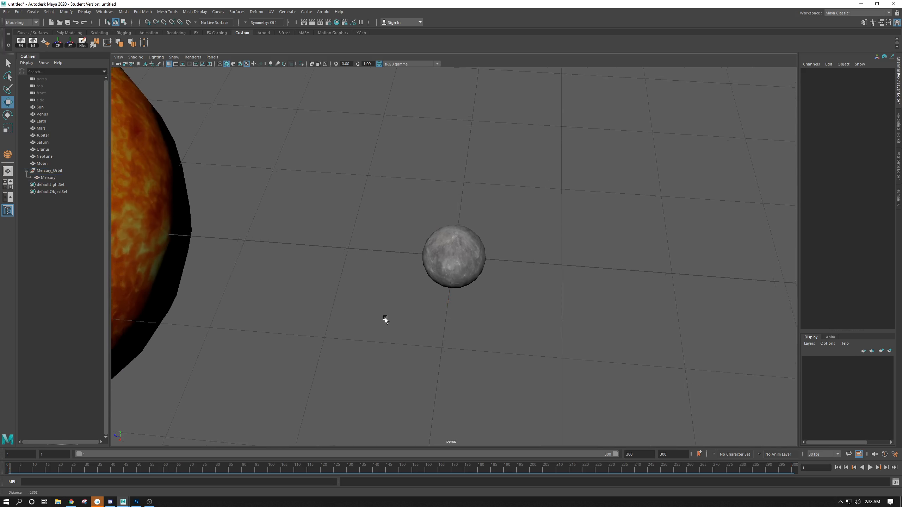
pyautogui.click(870, 467)
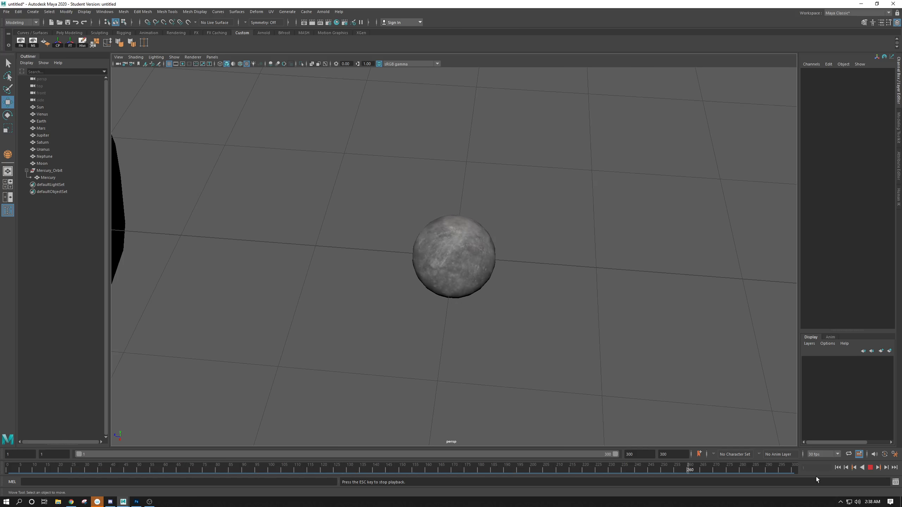
pyautogui.click(869, 468)
# - Select Mercury and set the current time to frame 300
pyautogui.click(470, 271)
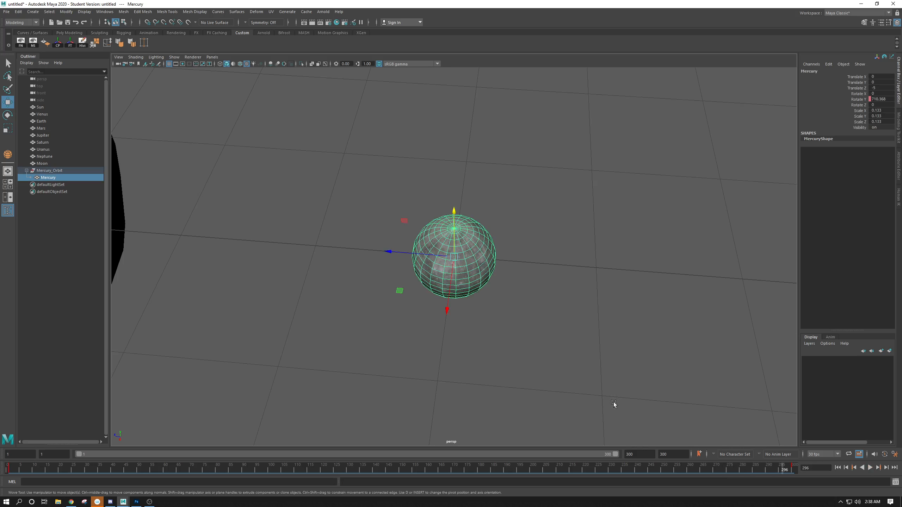
pyautogui.click(793, 470)
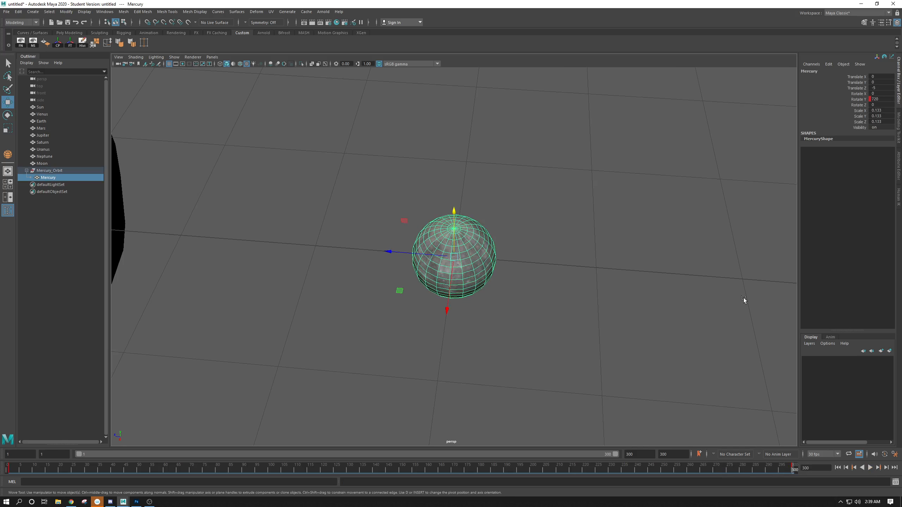
# - Play back Mercury's spin animation from frame 1, viewing the planet without its selection wireframe, and stop playback
pyautogui.click(3, 469)
pyautogui.hotkey('alt', 'v')
pyautogui.hotkey('alt', 'v')
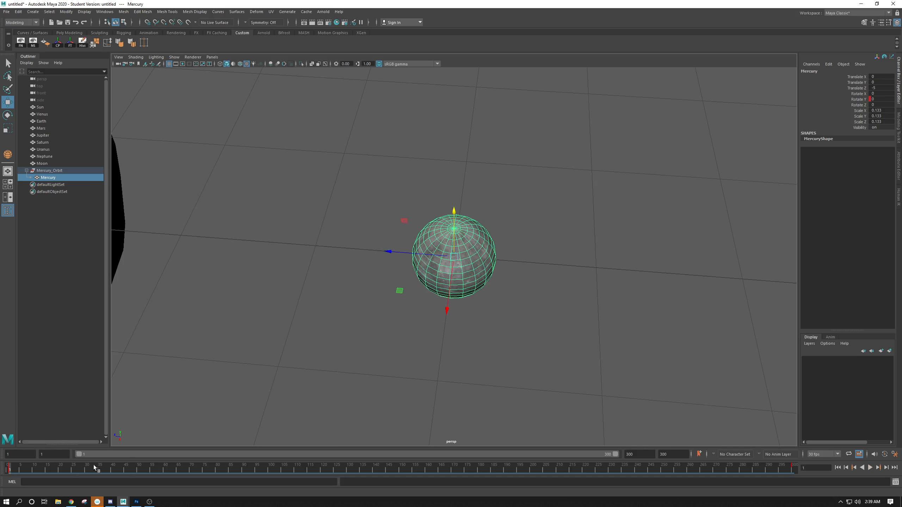
pyautogui.click(870, 467)
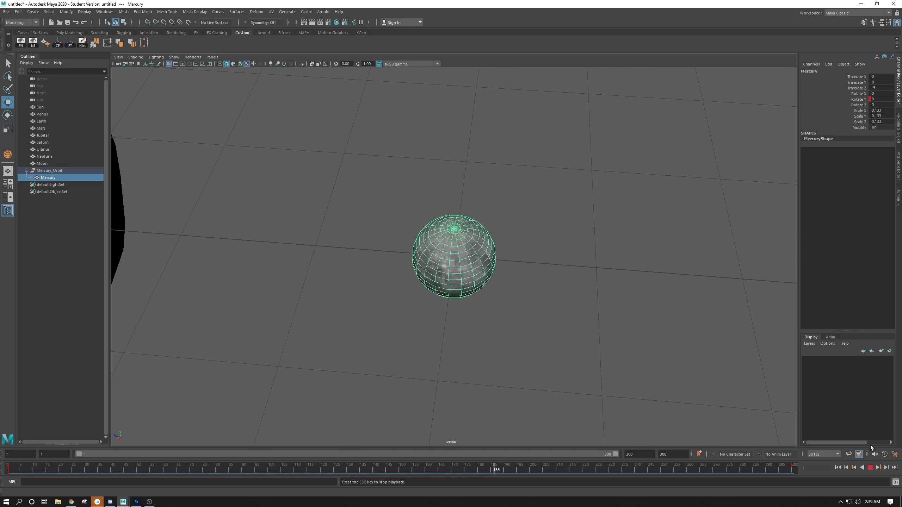
pyautogui.click(552, 293)
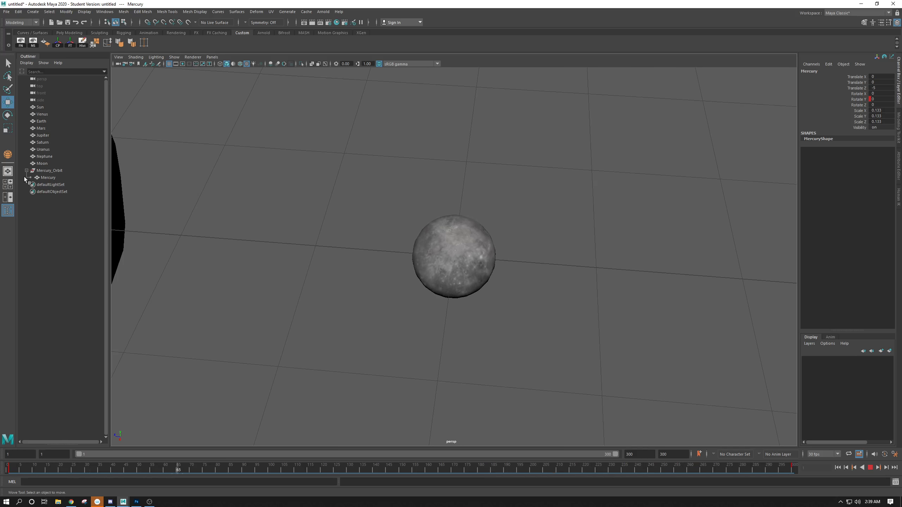
pyautogui.click(46, 178)
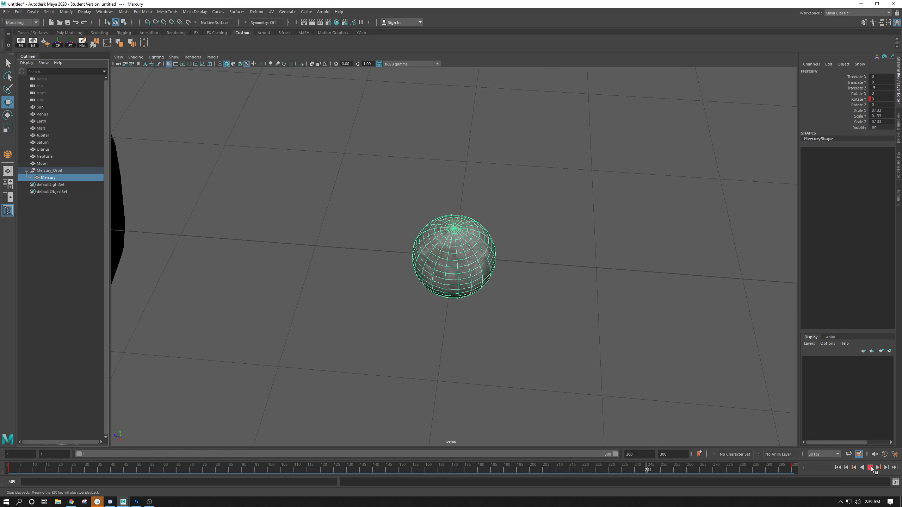
pyautogui.click(869, 467)
# - Set a keyframe on the Rotate Y channel of the Mercury_Orbit group at frame 1
pyautogui.click(60, 171)
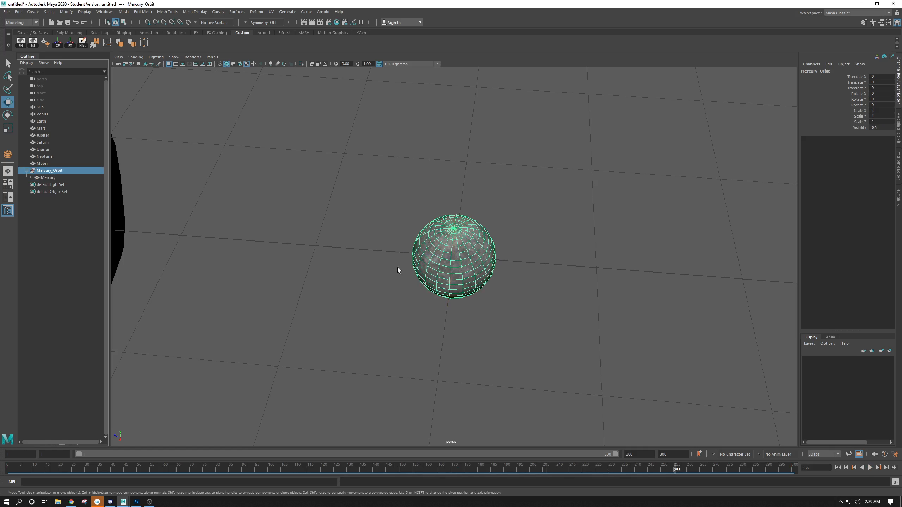
pyautogui.keyDown('alt'); pyautogui.moveTo(606, 329); pyautogui.dragTo(370, 245, button='right'); pyautogui.keyUp('alt')
pyautogui.keyDown('alt'); pyautogui.moveTo(362, 244); pyautogui.dragTo(524, 276, button='middle'); pyautogui.keyUp('alt')
pyautogui.keyDown('alt'); pyautogui.moveTo(524, 276); pyautogui.dragTo(408, 271, button='right'); pyautogui.keyUp('alt')
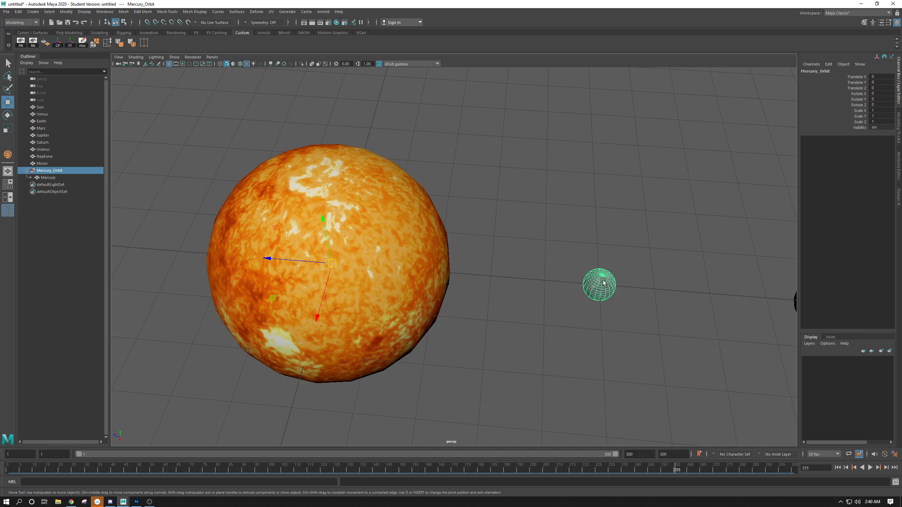
pyautogui.click(10, 468)
pyautogui.rightClick(859, 99)
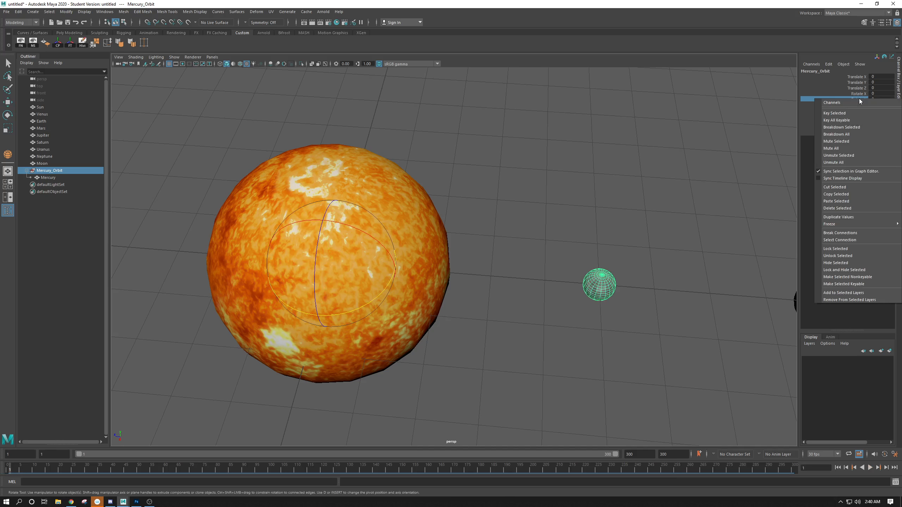
pyautogui.click(854, 113)
pyautogui.rightClick(854, 113)
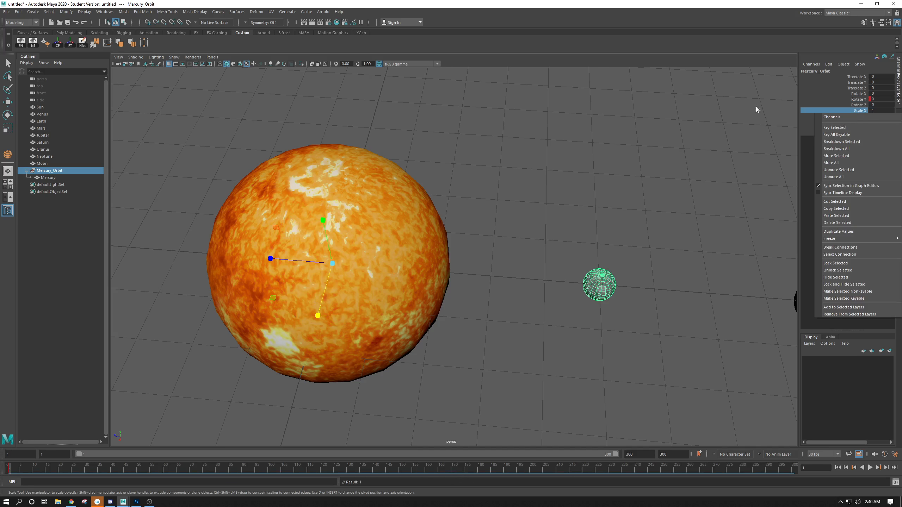
# - At frame 300, set Mercury_Orbit's Rotate Y to 2880 and key that channel
pyautogui.click(695, 468)
pyautogui.moveTo(695, 469); pyautogui.dragTo(801, 474)
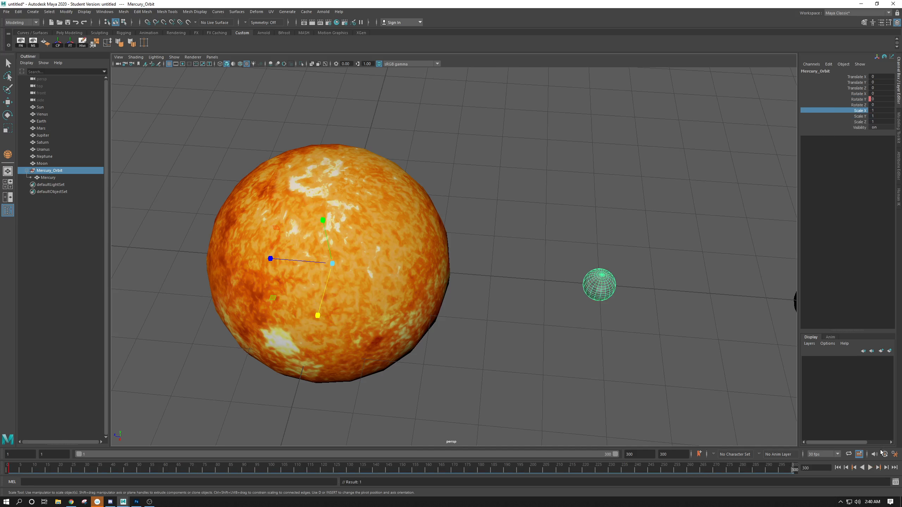
pyautogui.click(860, 100)
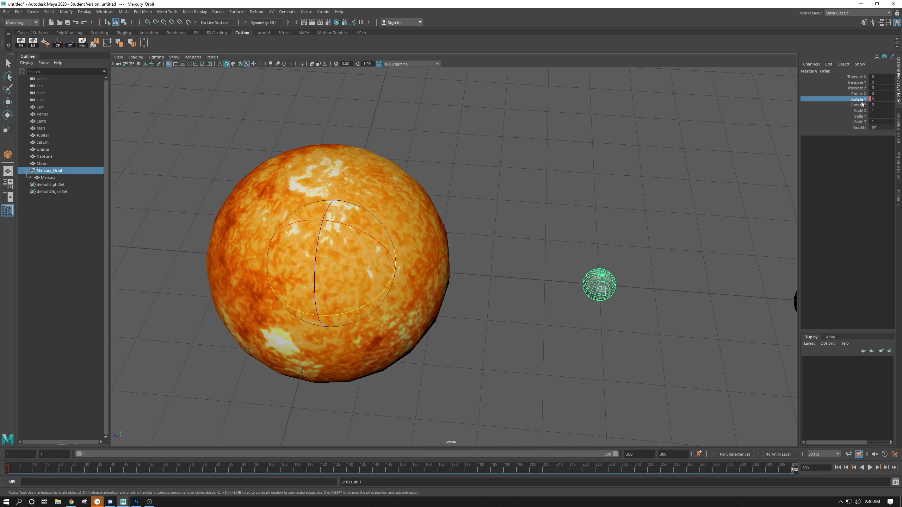
pyautogui.keyDown('alt'); pyautogui.moveTo(687, 273); pyautogui.dragTo(494, 223, button='right'); pyautogui.keyUp('alt')
pyautogui.keyDown('alt'); pyautogui.moveTo(743, 277); pyautogui.dragTo(520, 244, button='middle'); pyautogui.keyUp('alt')
pyautogui.keyDown('alt'); pyautogui.moveTo(520, 243); pyautogui.dragTo(507, 210, button='right'); pyautogui.keyUp('alt')
pyautogui.keyDown('alt'); pyautogui.moveTo(507, 210); pyautogui.dragTo(374, 206, button='middle'); pyautogui.keyUp('alt')
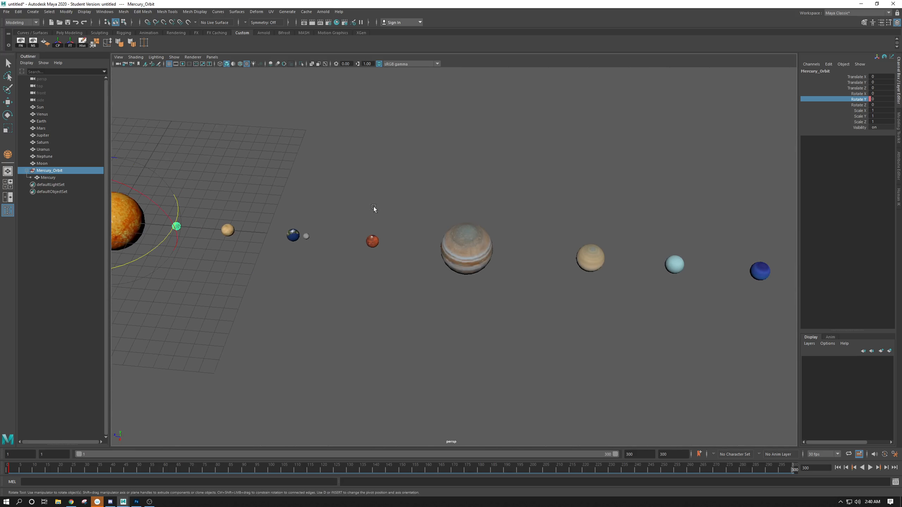
pyautogui.keyDown('alt'); pyautogui.moveTo(373, 206); pyautogui.dragTo(372, 234, button='right'); pyautogui.keyUp('alt')
pyautogui.keyDown('alt'); pyautogui.moveTo(334, 224); pyautogui.dragTo(363, 223, button='middle'); pyautogui.keyUp('alt')
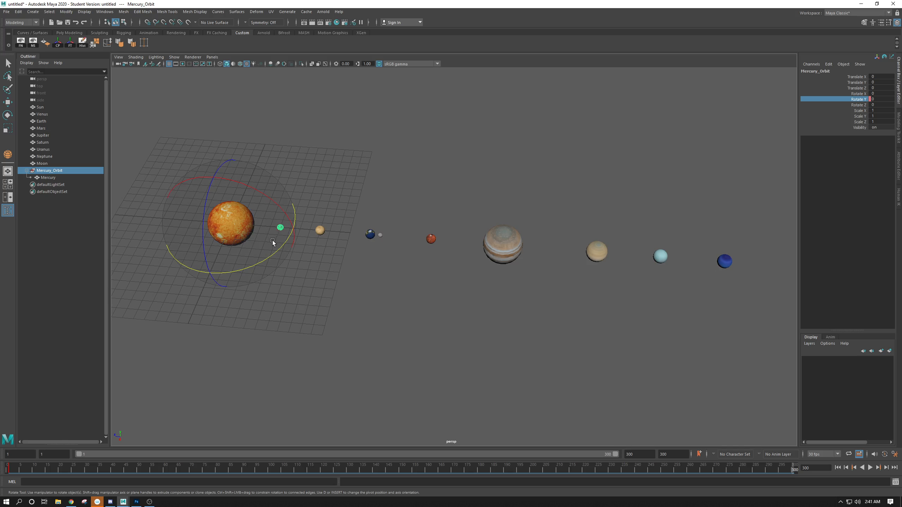
pyautogui.click(883, 99)
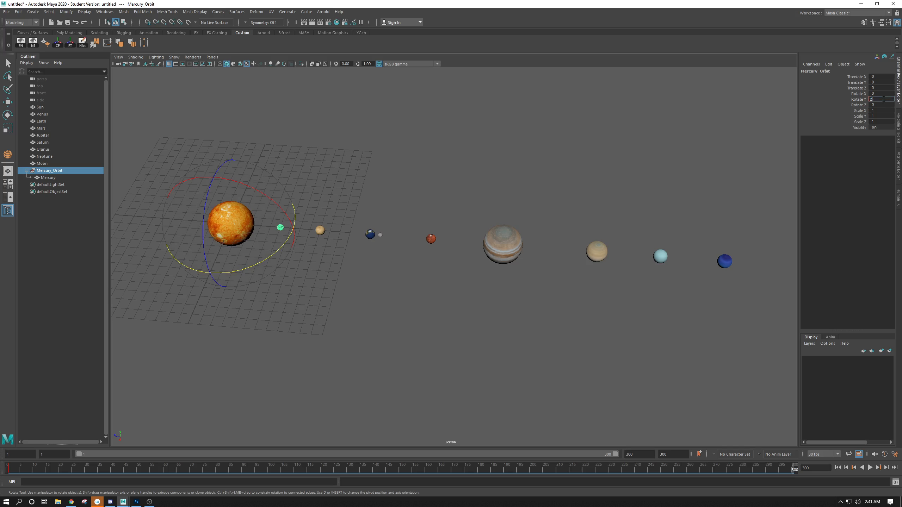
pyautogui.write('2880')
pyautogui.click(860, 101)
pyautogui.rightClick(860, 100)
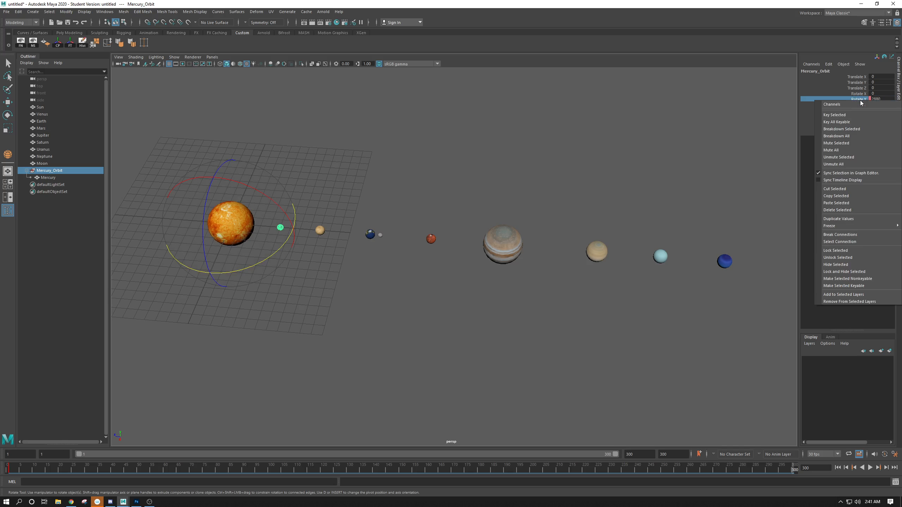
pyautogui.click(856, 113)
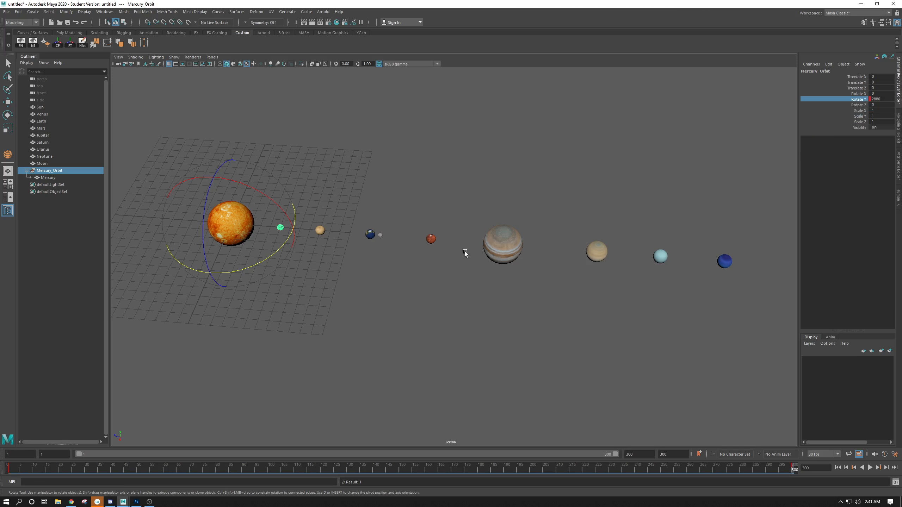
# - Play back Mercury's orbit around the Sun from frame 1 with Mercury_Orbit selected, and stop playback
pyautogui.keyDown('alt'); pyautogui.moveTo(322, 199); pyautogui.dragTo(475, 189, button='middle'); pyautogui.keyUp('alt')
pyautogui.press('w')
pyautogui.keyDown('alt'); pyautogui.moveTo(421, 183); pyautogui.dragTo(529, 165, button='right'); pyautogui.keyUp('alt')
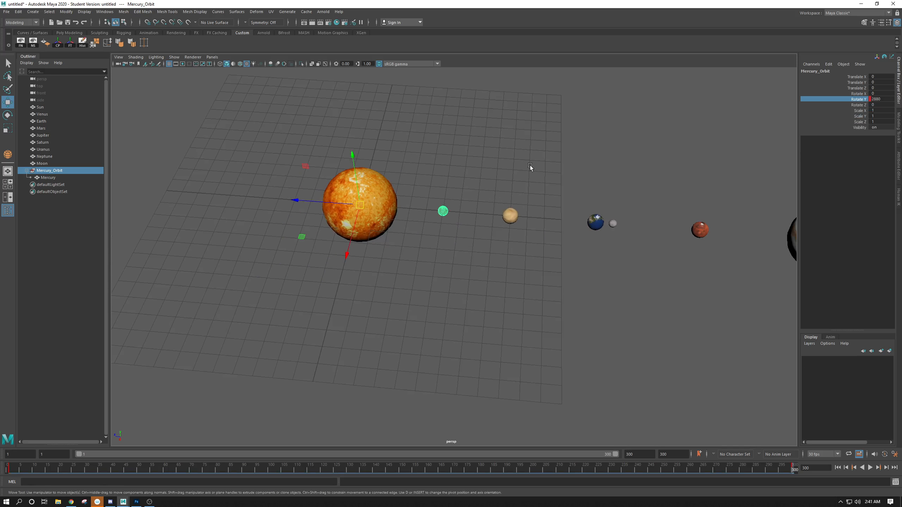
pyautogui.click(507, 177)
pyautogui.keyDown('alt'); pyautogui.moveTo(481, 191); pyautogui.dragTo(523, 198, button='middle'); pyautogui.keyUp('alt')
pyautogui.keyDown('alt'); pyautogui.moveTo(523, 197); pyautogui.dragTo(549, 246, button='right'); pyautogui.keyUp('alt')
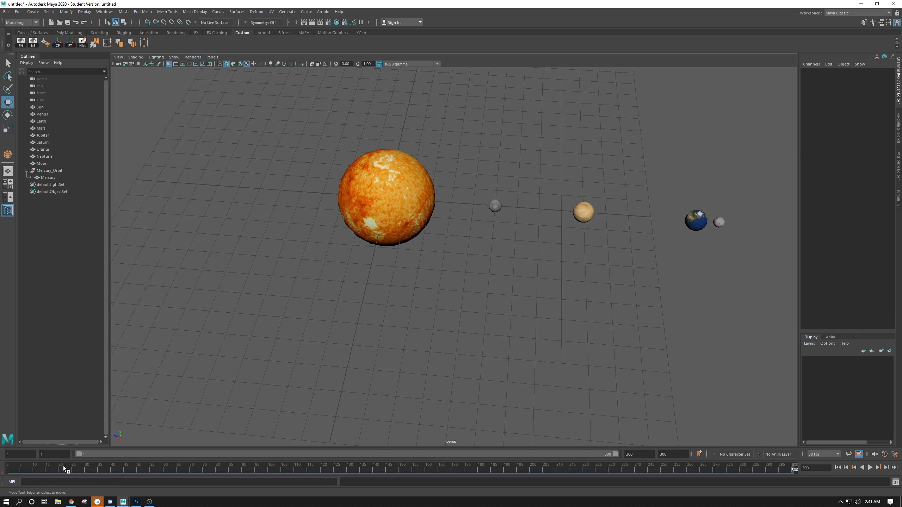
pyautogui.moveTo(62, 467); pyautogui.dragTo(1, 471)
pyautogui.click(48, 170)
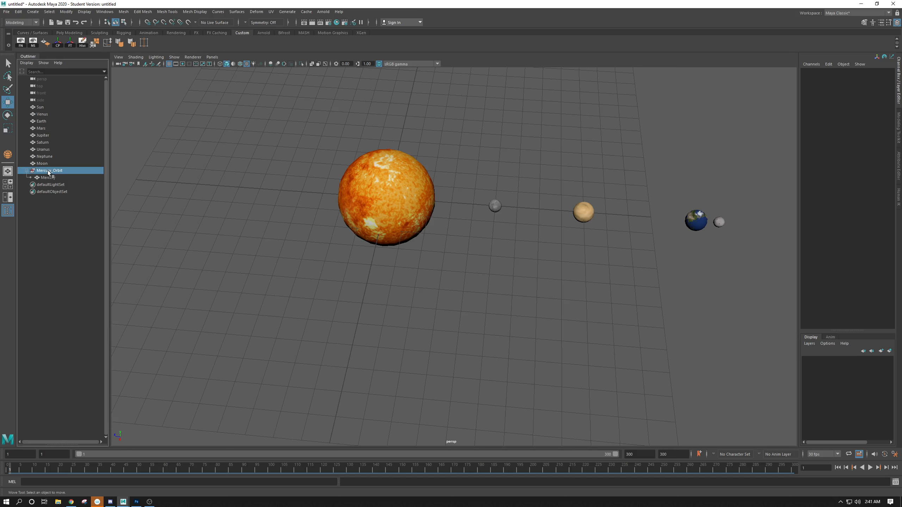
pyautogui.click(870, 467)
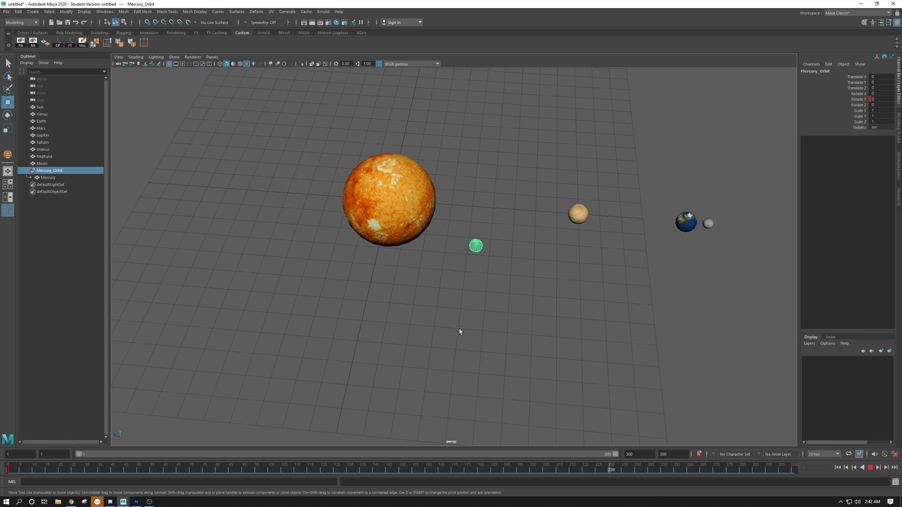
pyautogui.click(868, 468)
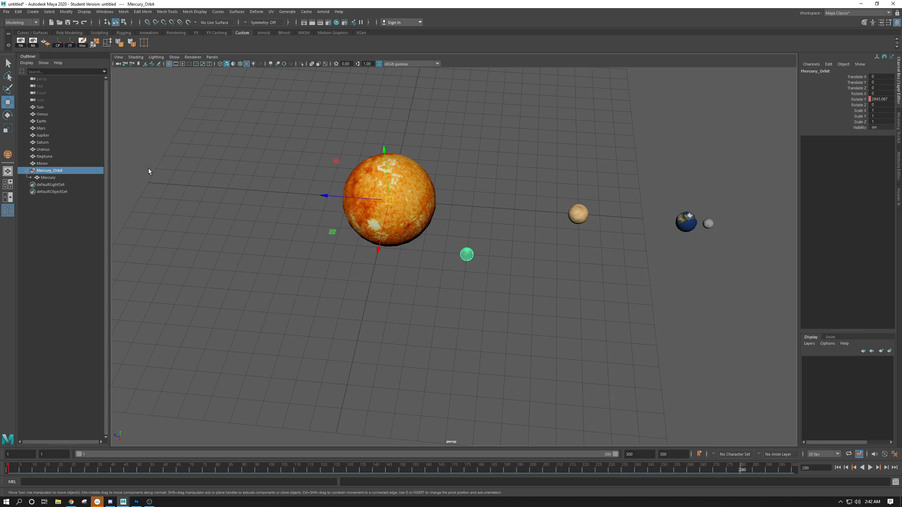
# - In the Graph Editor, give both keys of Mercury_Orbit's Rotate Y curve linear tangents
pyautogui.moveTo(0, 73); pyautogui.dragTo(579, 91)
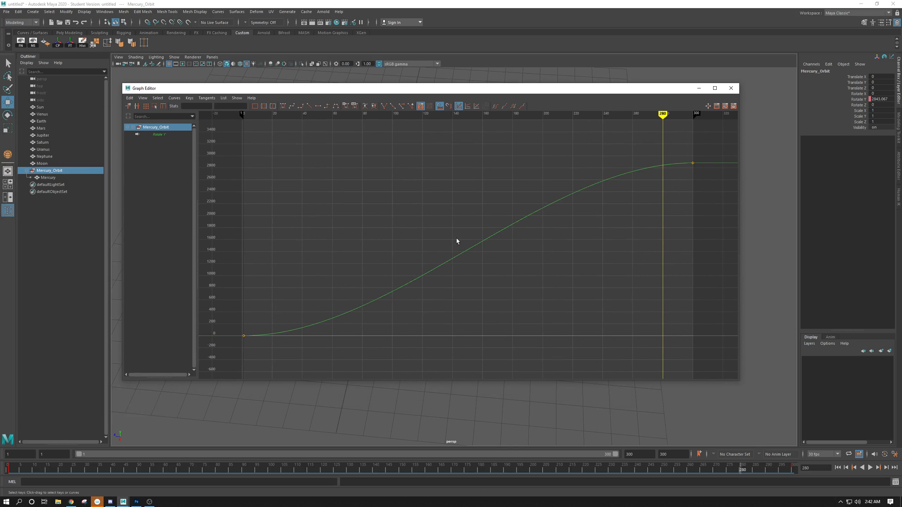
pyautogui.moveTo(713, 150); pyautogui.dragTo(226, 359)
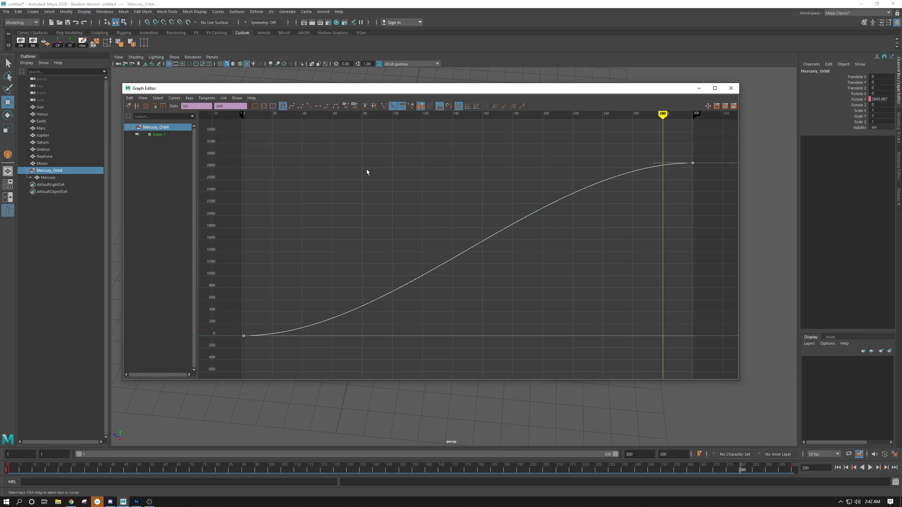
pyautogui.click(309, 106)
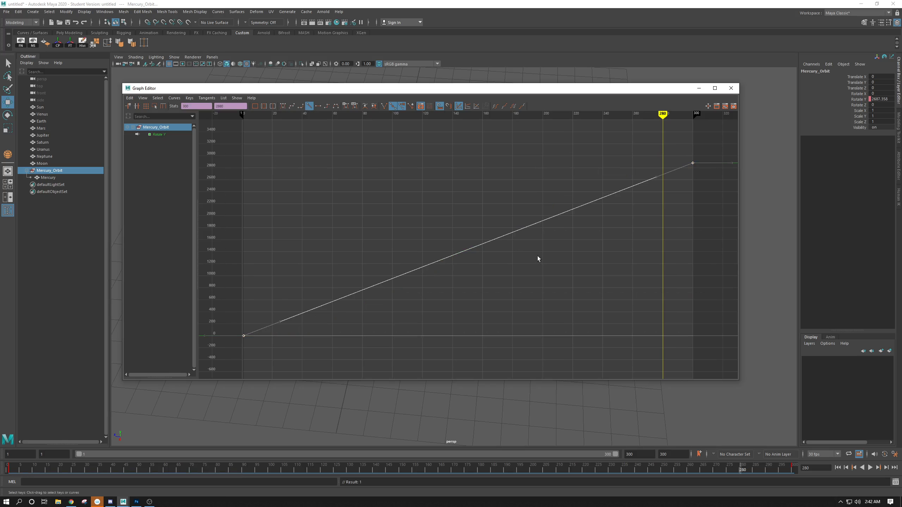
pyautogui.moveTo(665, 93); pyautogui.dragTo(0, 117)
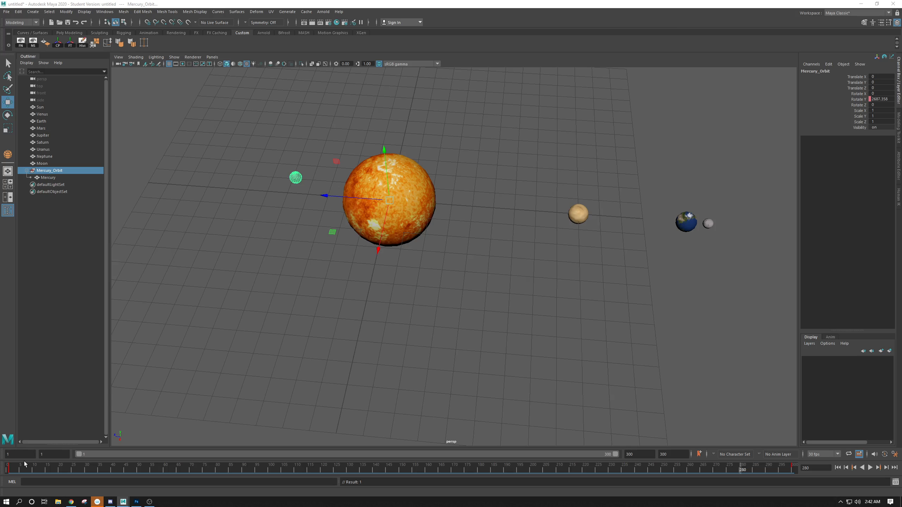
# - Replay the animation from frame 1 to check that Mercury's orbit speed is constant, and stop playback
pyautogui.moveTo(14, 468); pyautogui.dragTo(1, 472)
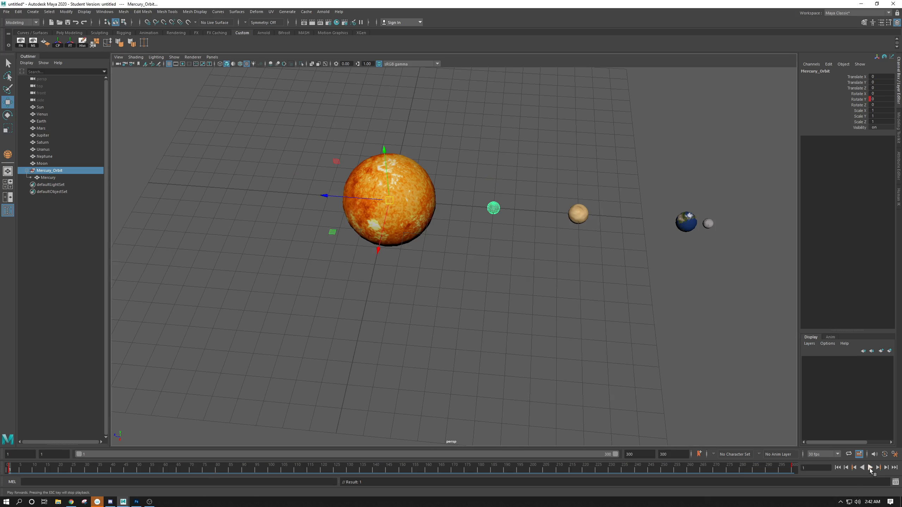
pyautogui.click(870, 468)
pyautogui.click(513, 390)
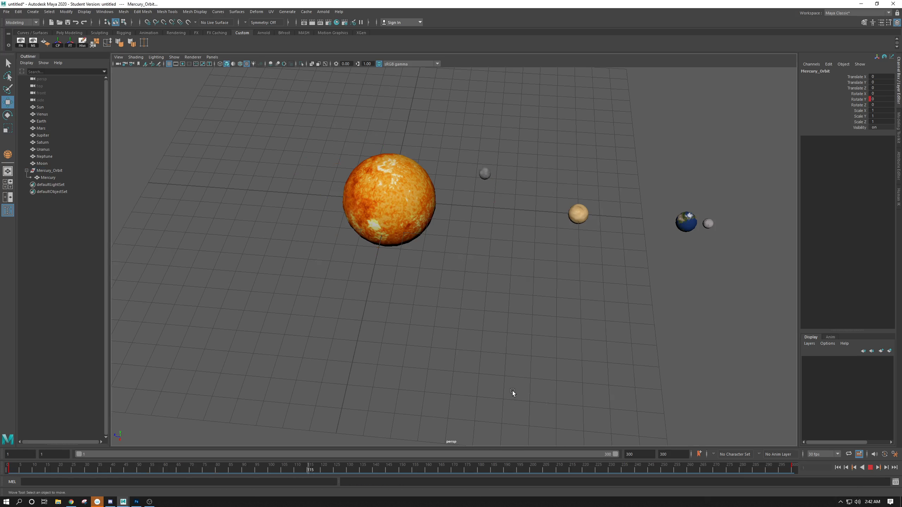
pyautogui.keyDown('alt'); pyautogui.moveTo(484, 274); pyautogui.dragTo(326, 127); pyautogui.keyUp('alt')
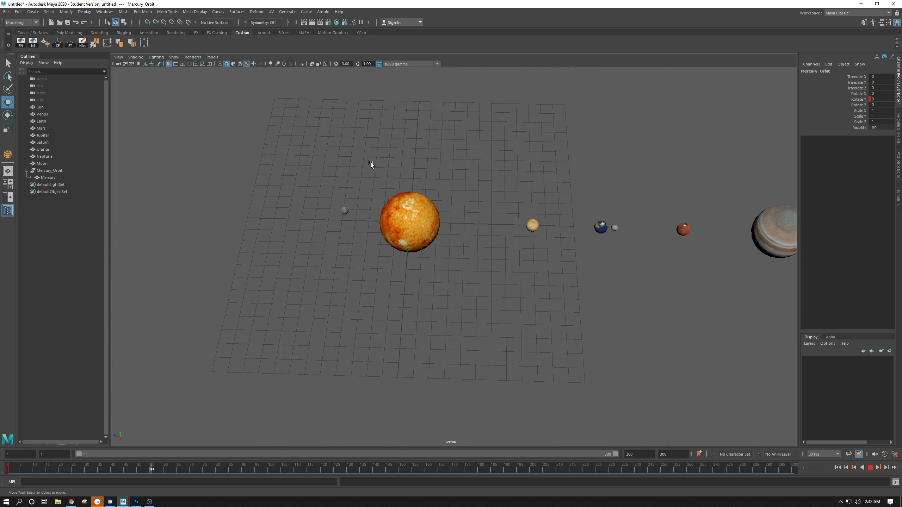
pyautogui.click(870, 469)
pyautogui.click(554, 409)
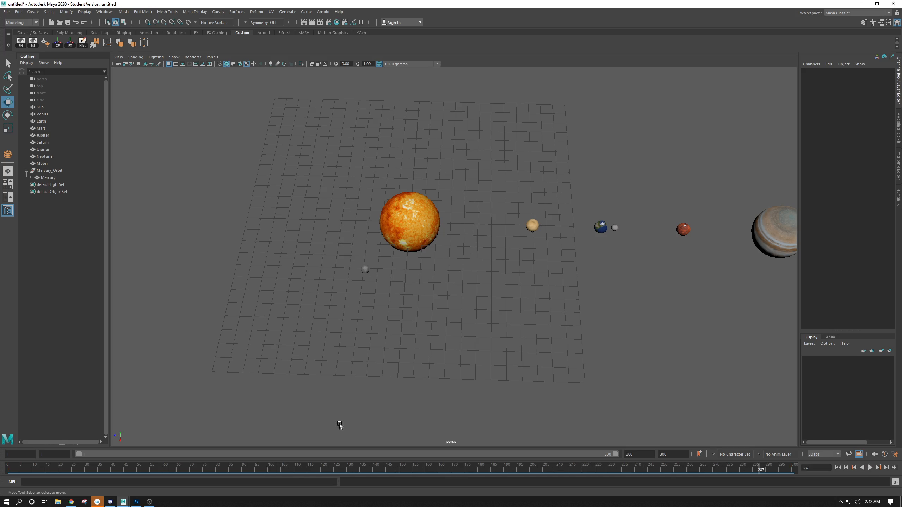
# - Set a keyframe on Venus's Rotate Y channel at frame 1
pyautogui.moveTo(66, 469); pyautogui.dragTo(5, 466)
pyautogui.click(529, 224)
pyautogui.press('f')
pyautogui.keyDown('alt'); pyautogui.moveTo(601, 226); pyautogui.dragTo(278, 197, button='right'); pyautogui.keyUp('alt')
pyautogui.scroll(-5, 300, 200)
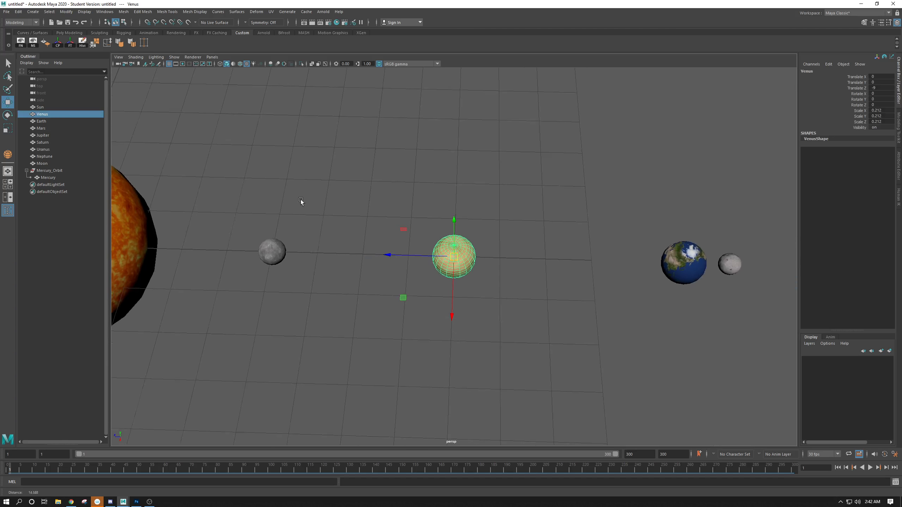
pyautogui.keyDown('alt'); pyautogui.moveTo(342, 241); pyautogui.dragTo(464, 238, button='right'); pyautogui.keyUp('alt')
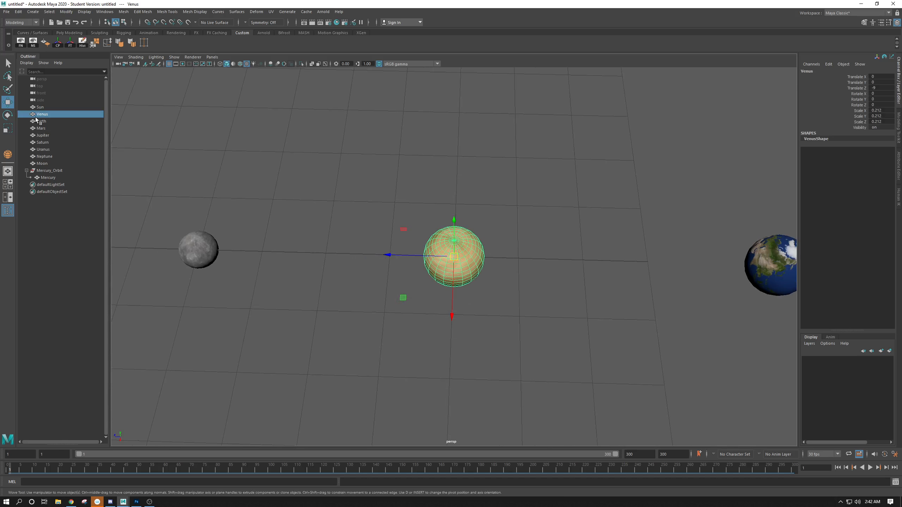
pyautogui.press('e')
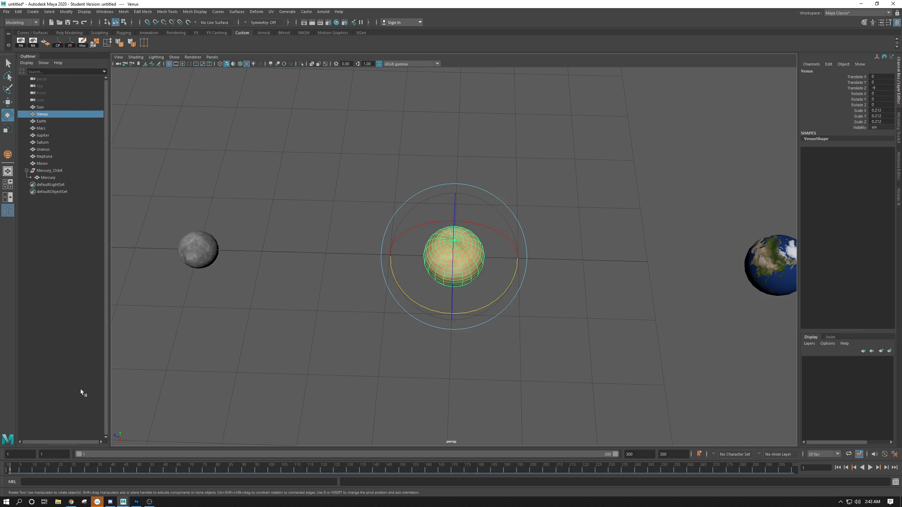
pyautogui.rightClick(854, 99)
pyautogui.click(852, 112)
pyautogui.rightClick(852, 112)
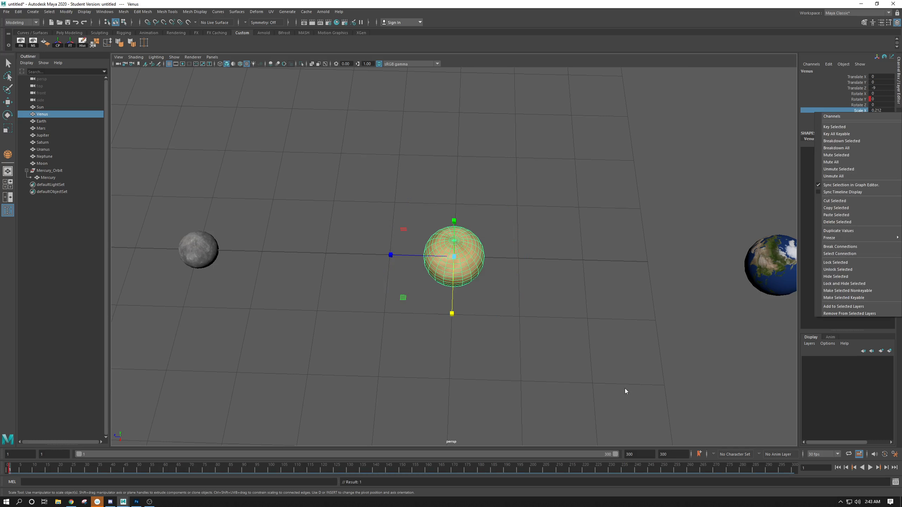
# - At frame 300, set Venus's Rotate Y to 1080 and keyframe that channel
pyautogui.moveTo(634, 471); pyautogui.dragTo(794, 468)
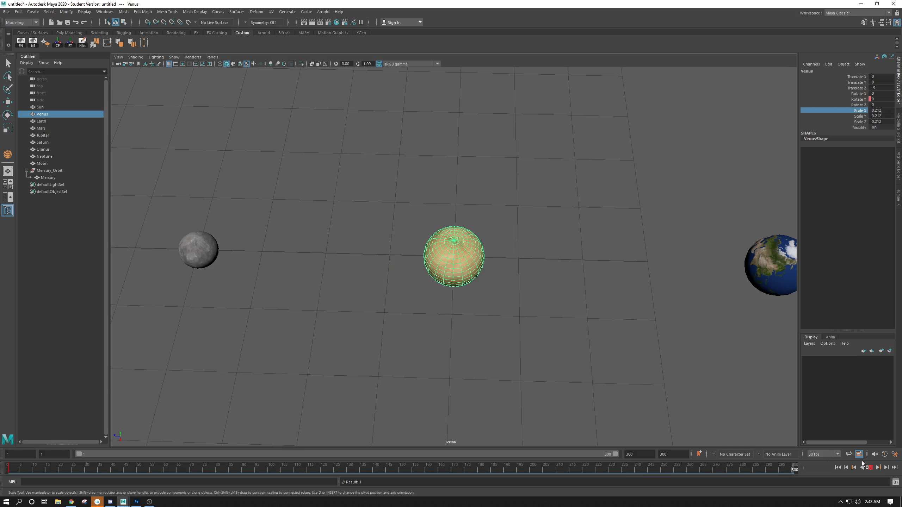
pyautogui.doubleClick(881, 99)
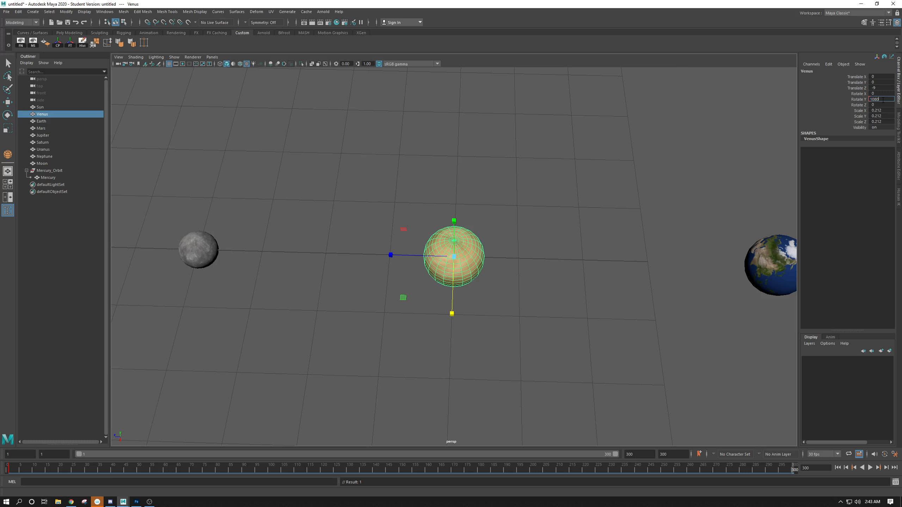
pyautogui.press('Return')
pyautogui.rightClick(857, 99)
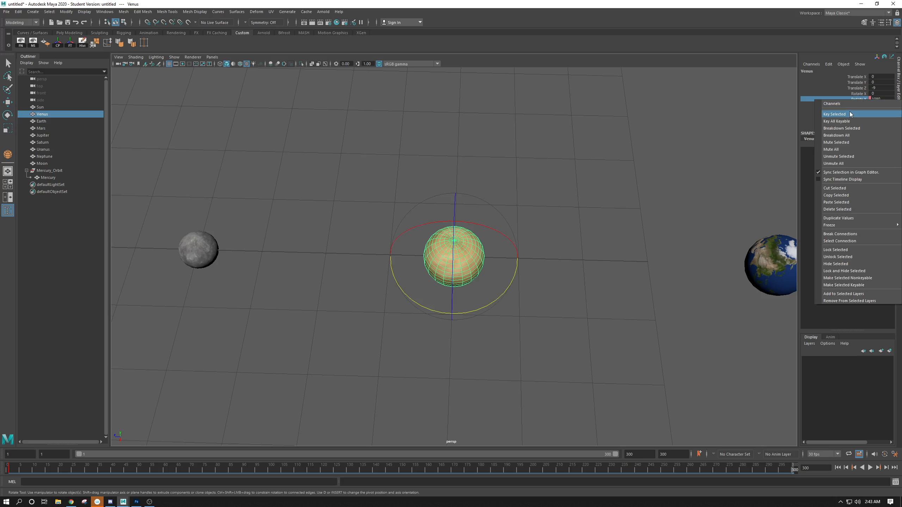
pyautogui.click(849, 114)
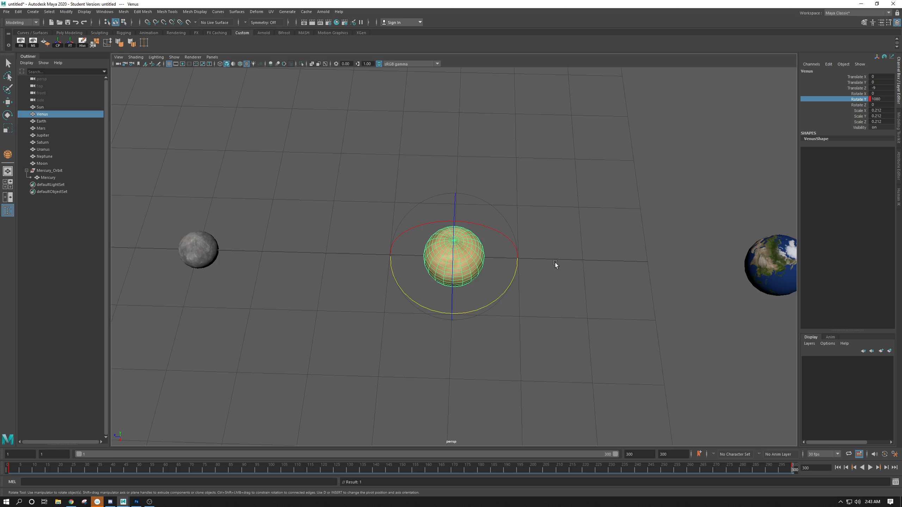
# - Play back Venus's spin from frame 1 with its Rotate Y curve framed in the Graph Editor, and stop playback
pyautogui.moveTo(100, 468); pyautogui.dragTo(7, 468)
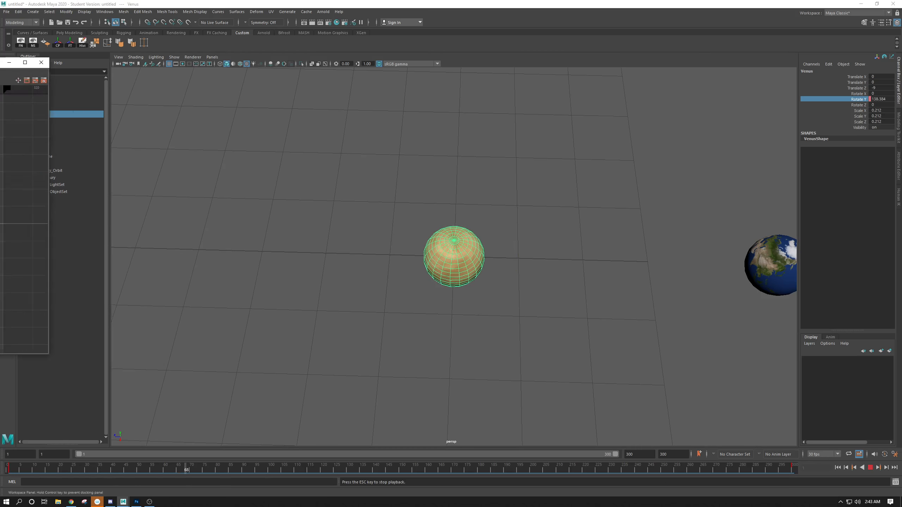
pyautogui.moveTo(0, 62); pyautogui.dragTo(468, 114)
pyautogui.press('f')
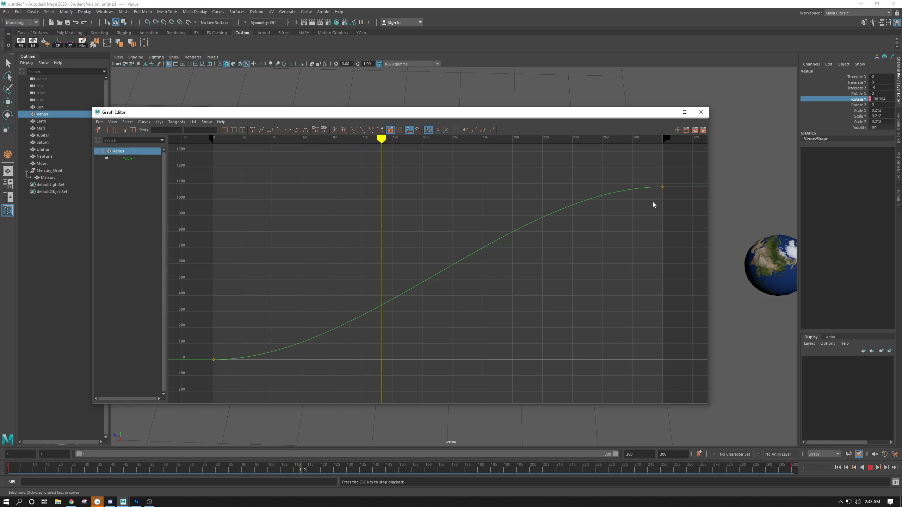
pyautogui.moveTo(489, 115); pyautogui.dragTo(0, 77)
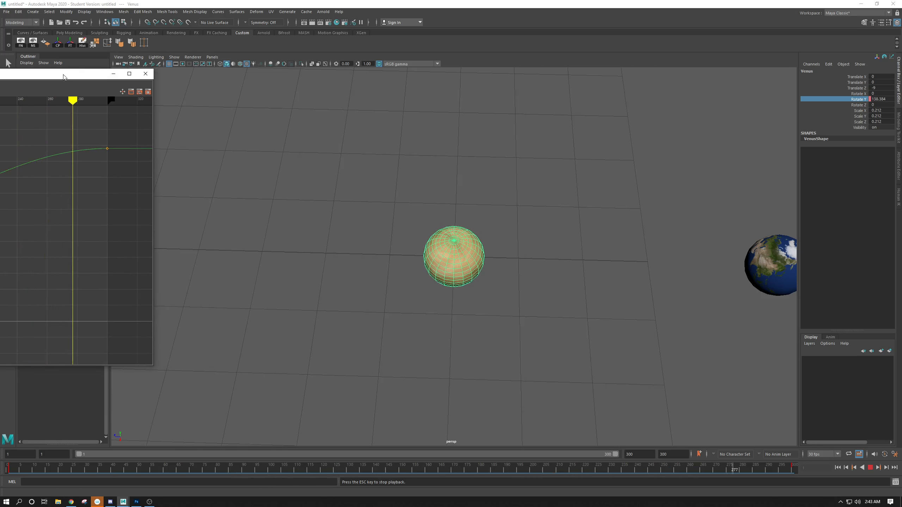
pyautogui.moveTo(114, 74); pyautogui.dragTo(568, 100)
pyautogui.click(870, 467)
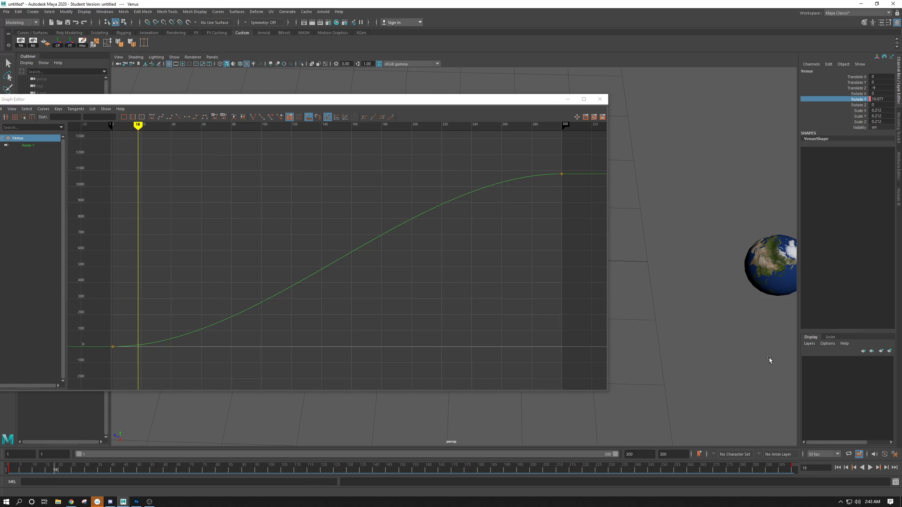
# - Give both keys of Venus's Rotate Y curve linear tangents and close the Graph Editor
pyautogui.moveTo(567, 149); pyautogui.dragTo(84, 369)
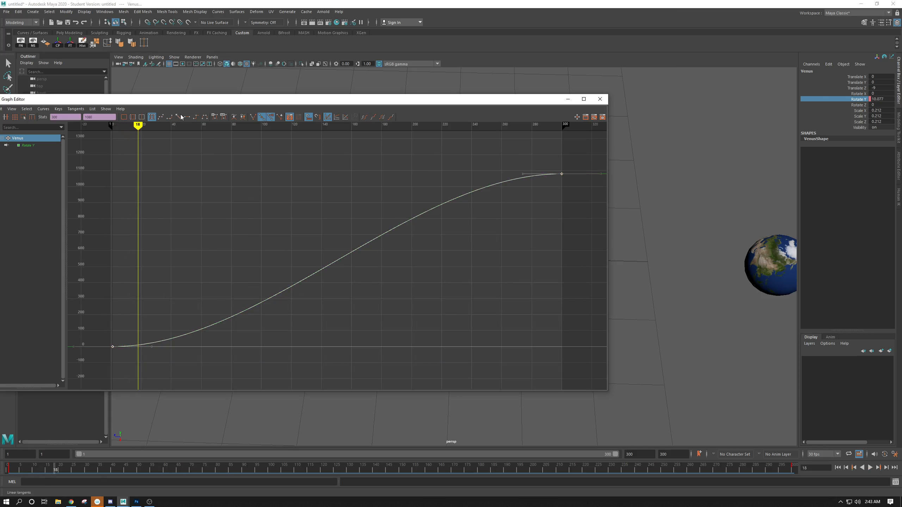
pyautogui.click(177, 116)
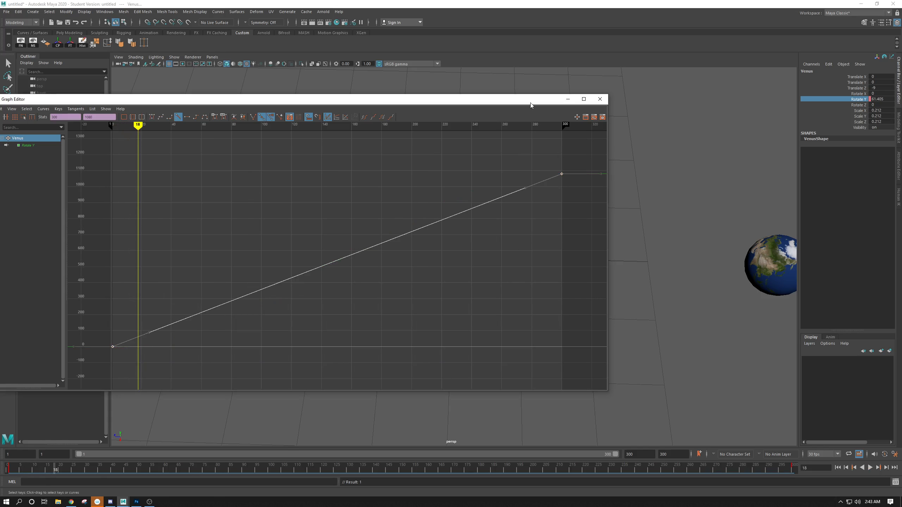
pyautogui.click(599, 99)
# - Replay the animation from frame 1 to check Venus's spin, and stop playback
pyautogui.click(6, 466)
pyautogui.hotkey('alt', 'v')
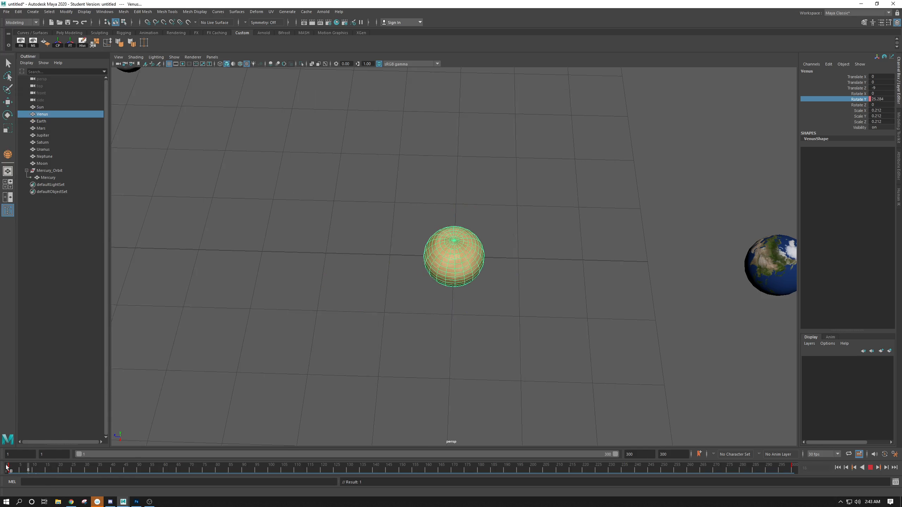
pyautogui.click(869, 468)
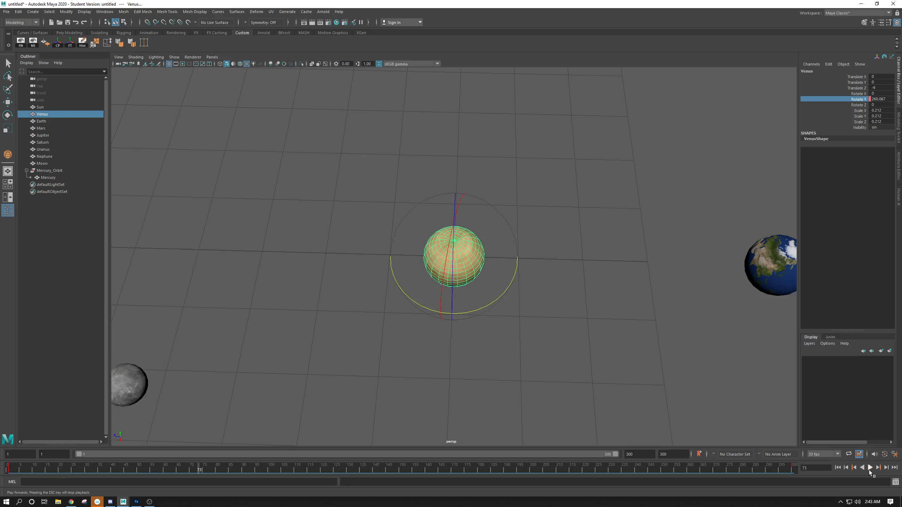
# - Group Venus on its own and rename the new group Venus_Orbit
pyautogui.scroll(-3, 339, 234)
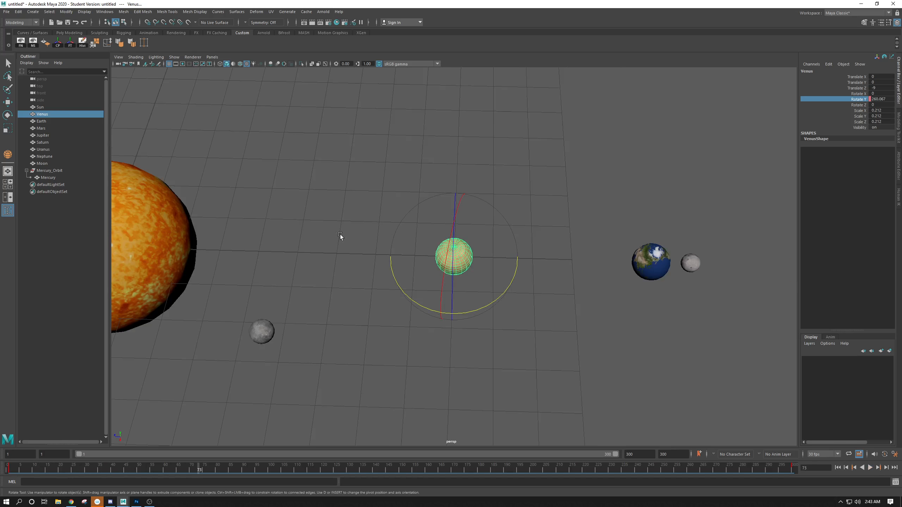
pyautogui.keyDown('alt'); pyautogui.moveTo(340, 235); pyautogui.dragTo(225, 147); pyautogui.keyUp('alt')
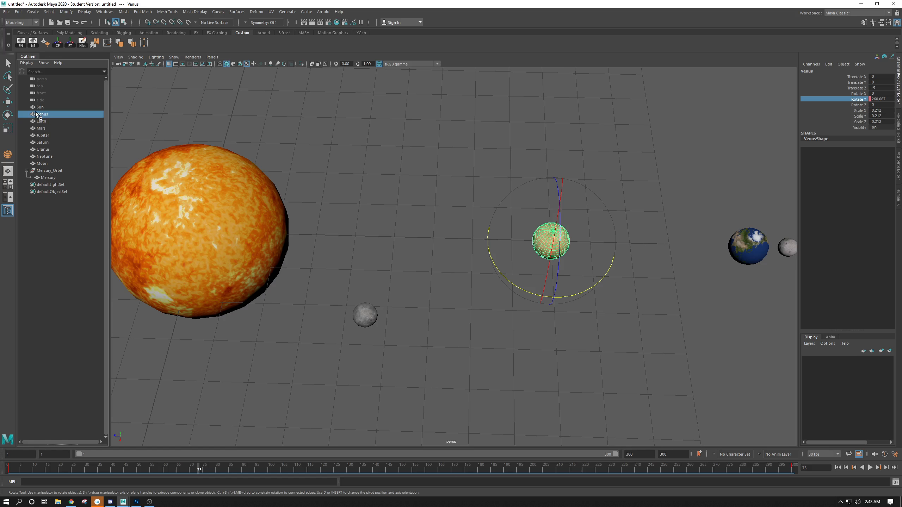
pyautogui.hotkey('ctrl', 'g')
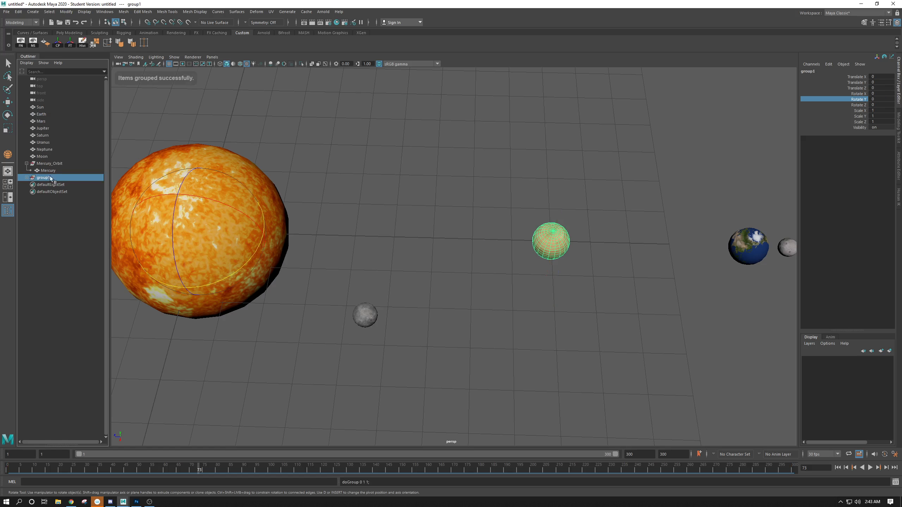
pyautogui.doubleClick(42, 179)
pyautogui.write('Venus_')
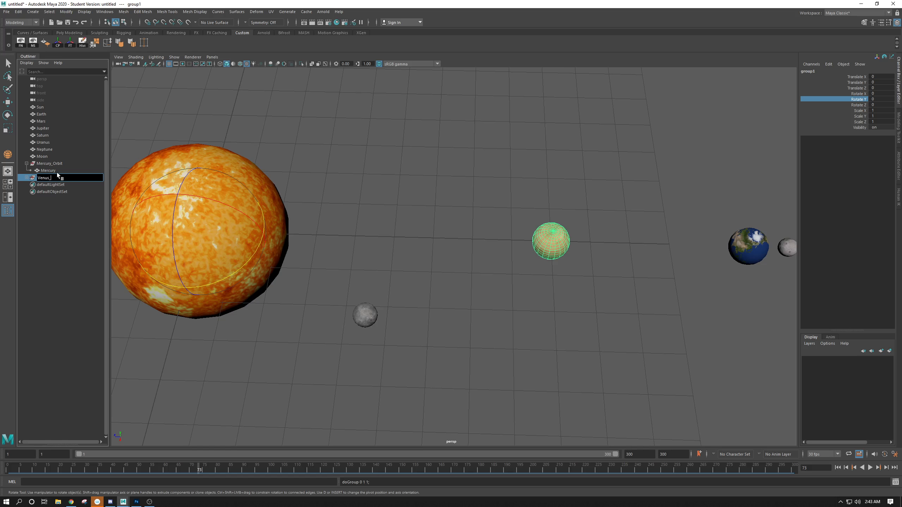
pyautogui.write('Orbit')
pyautogui.press('Return')
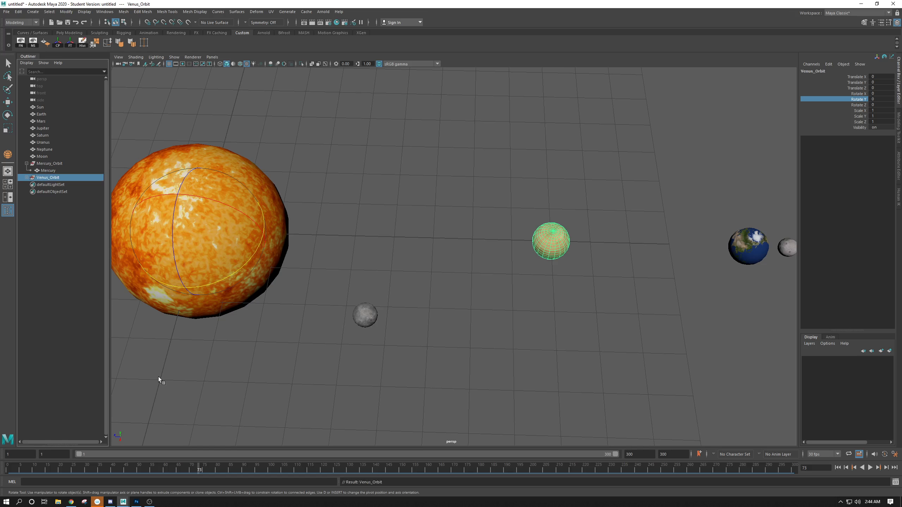
# - Set a keyframe on Venus_Orbit's Rotate Y channel at frame 1
pyautogui.moveTo(99, 467); pyautogui.dragTo(8, 468)
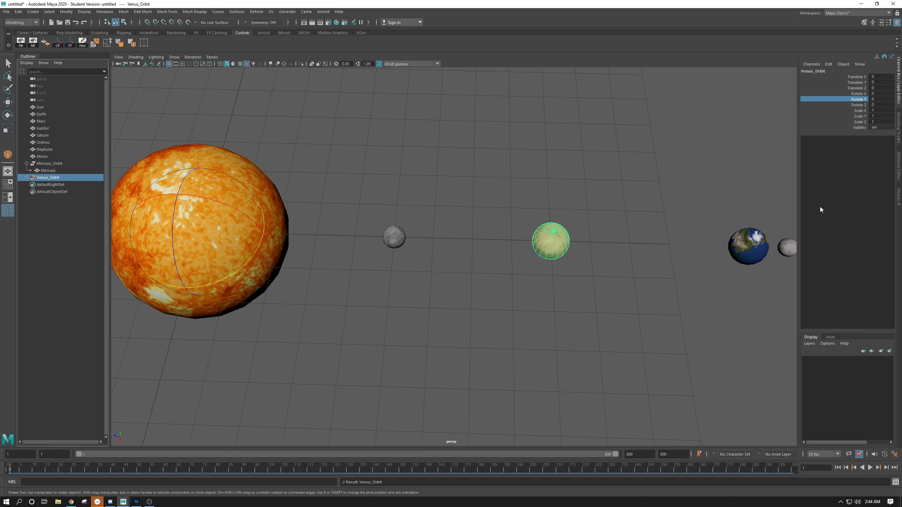
pyautogui.rightClick(858, 101)
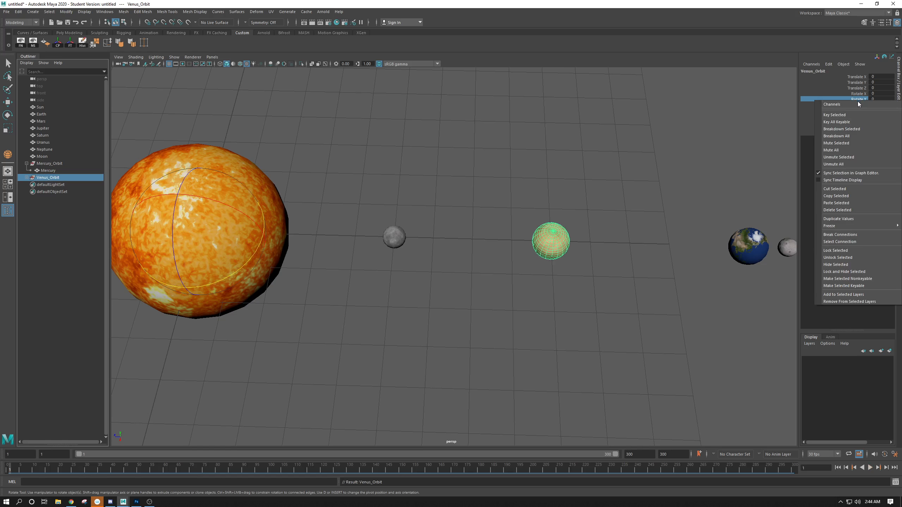
pyautogui.click(850, 114)
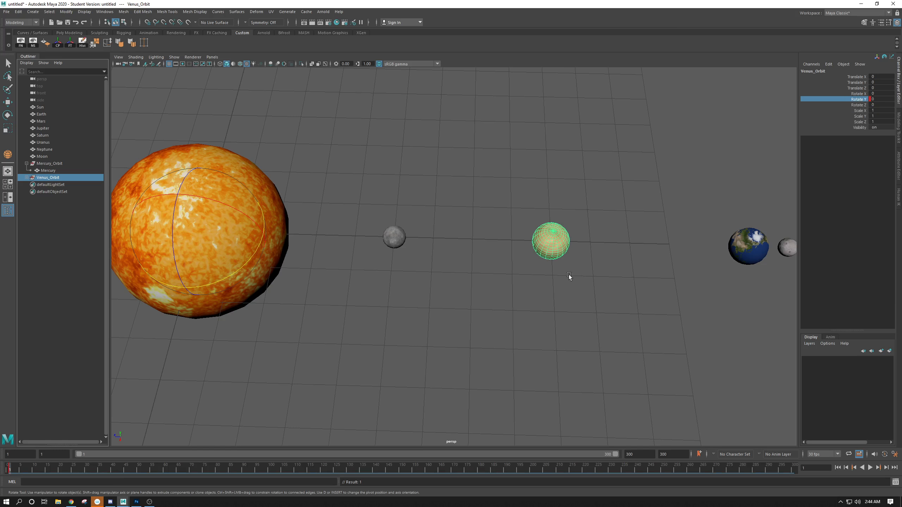
# - At frame 300, set Venus_Orbit's Rotate Y to 2520 and keyframe that channel
pyautogui.scroll(-5, 569, 275)
pyautogui.keyDown('alt'); pyautogui.moveTo(489, 245); pyautogui.dragTo(262, 218, button='middle'); pyautogui.keyUp('alt')
pyautogui.scroll(-4, 248, 220)
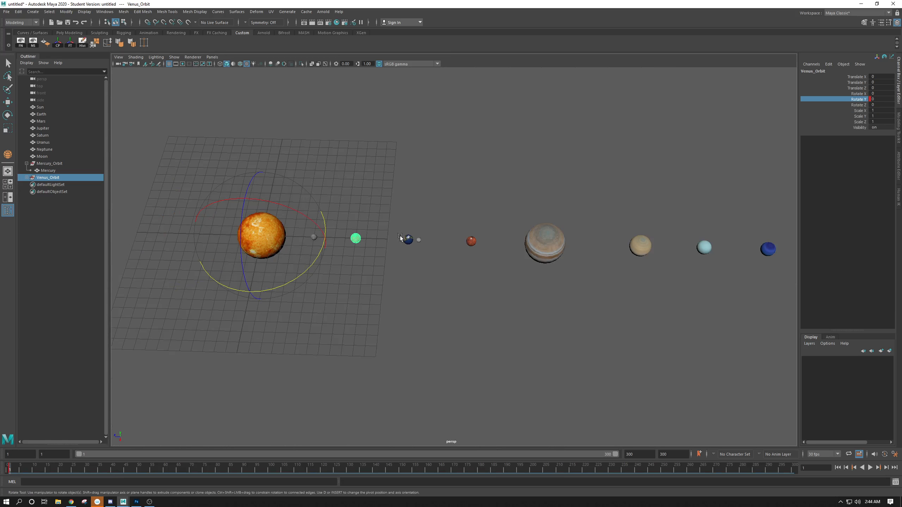
pyautogui.keyDown('alt'); pyautogui.moveTo(554, 240); pyautogui.dragTo(529, 244, button='middle'); pyautogui.keyUp('alt')
pyautogui.scroll(5, 362, 283)
pyautogui.keyDown('alt'); pyautogui.moveTo(269, 238); pyautogui.dragTo(420, 241, button='middle'); pyautogui.keyUp('alt')
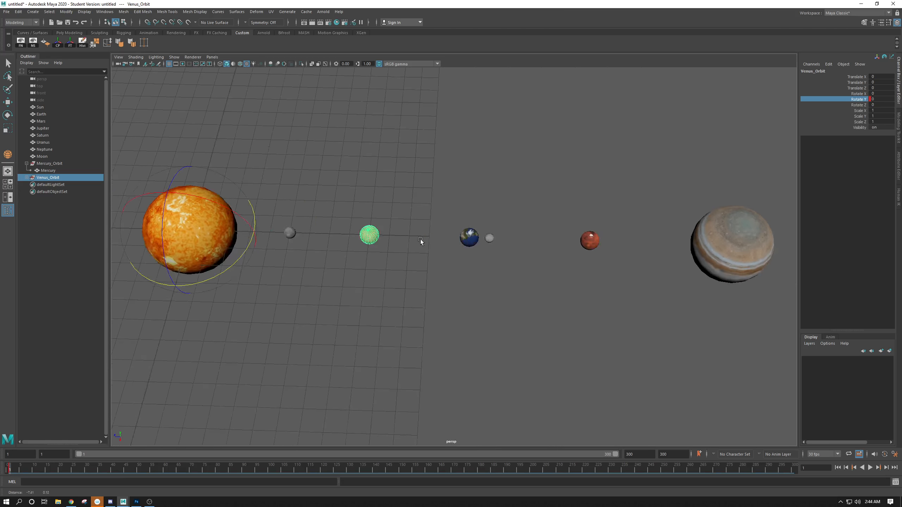
pyautogui.scroll(3, 376, 272)
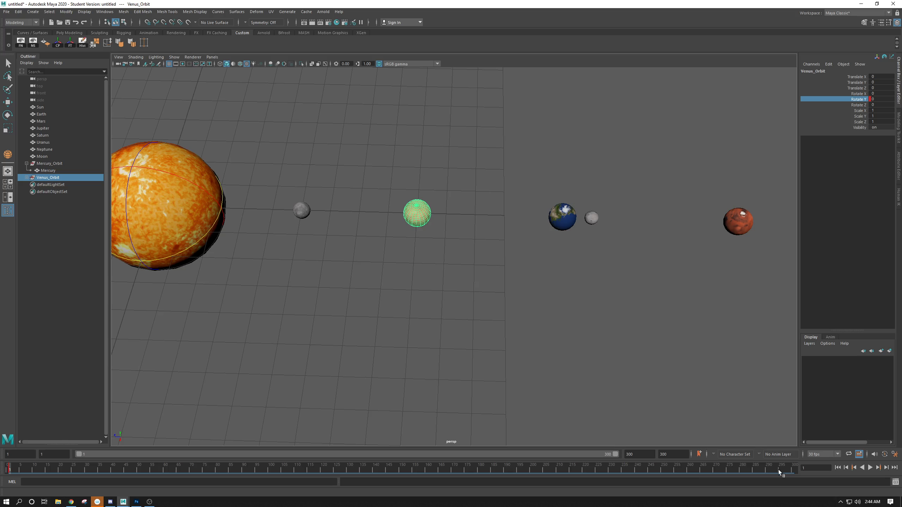
pyautogui.moveTo(777, 470); pyautogui.dragTo(836, 475)
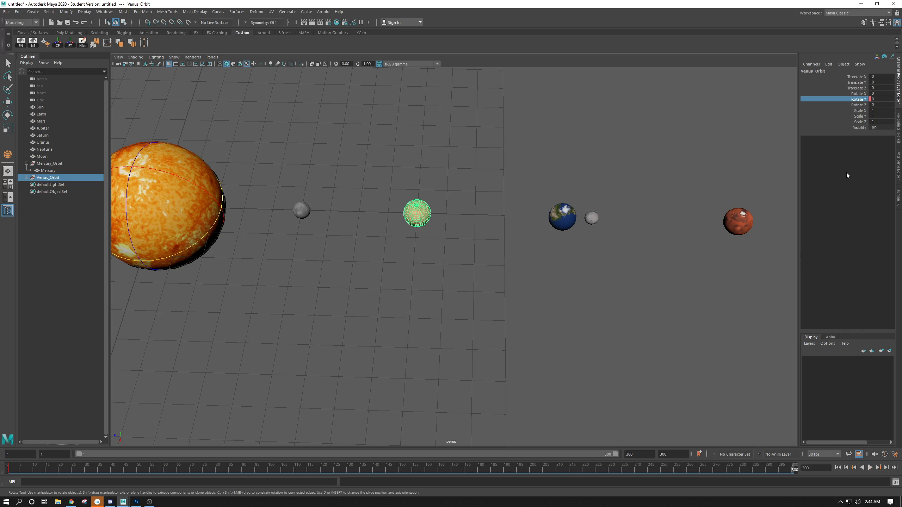
pyautogui.doubleClick(878, 99)
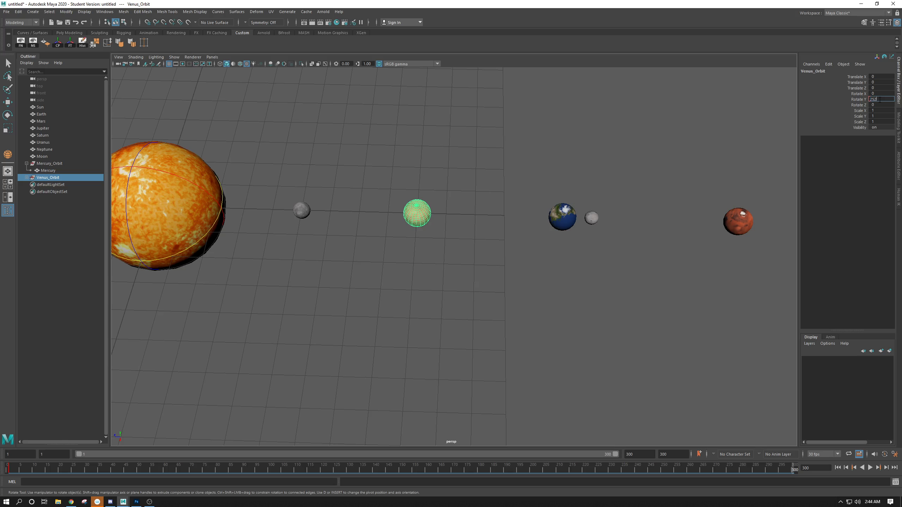
pyautogui.click(855, 102)
pyautogui.rightClick(855, 101)
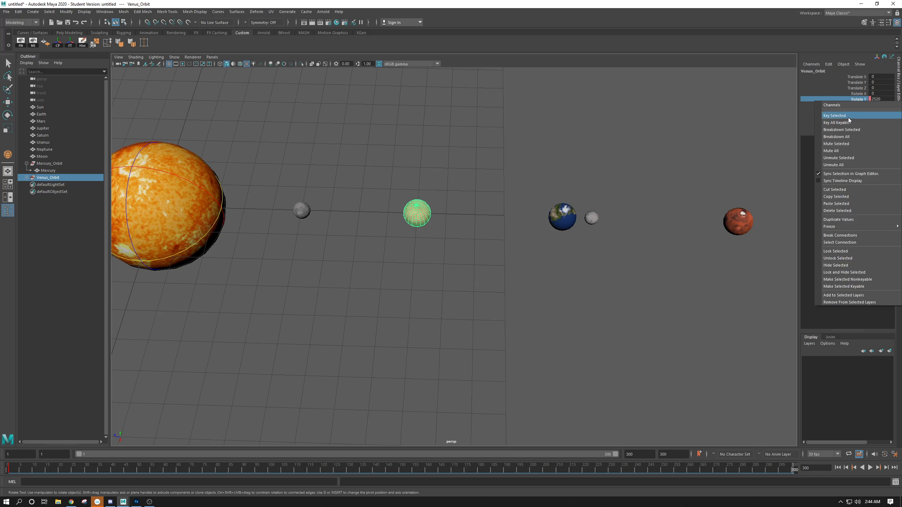
pyautogui.click(849, 117)
# - Return to frame 1 and give both keys of Venus_Orbit's Rotate Y curve linear tangents in the Graph Editor
pyautogui.scroll(-5, 479, 203)
pyautogui.keyDown('alt'); pyautogui.moveTo(479, 204); pyautogui.dragTo(401, 186, button='middle'); pyautogui.keyUp('alt')
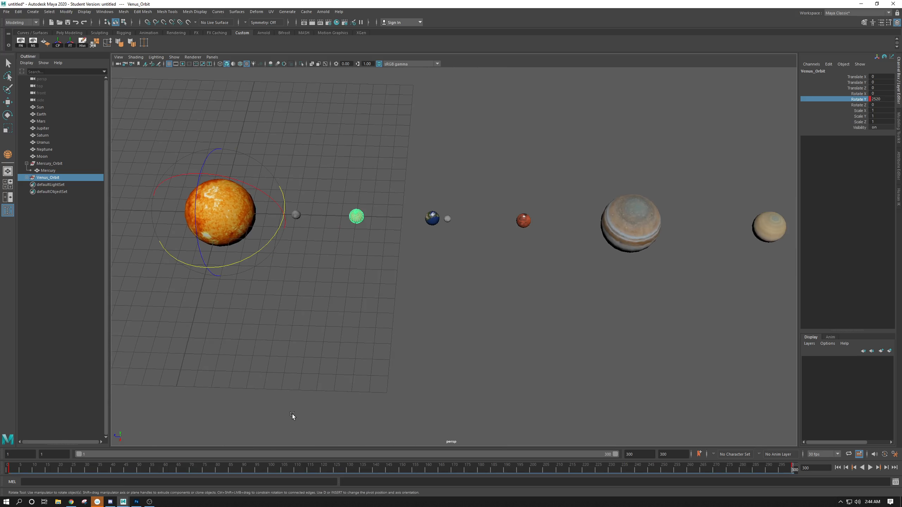
pyautogui.moveTo(69, 471); pyautogui.dragTo(6, 472)
pyautogui.keyDown('alt'); pyautogui.moveTo(340, 338); pyautogui.dragTo(511, 364, button='middle'); pyautogui.keyUp('alt')
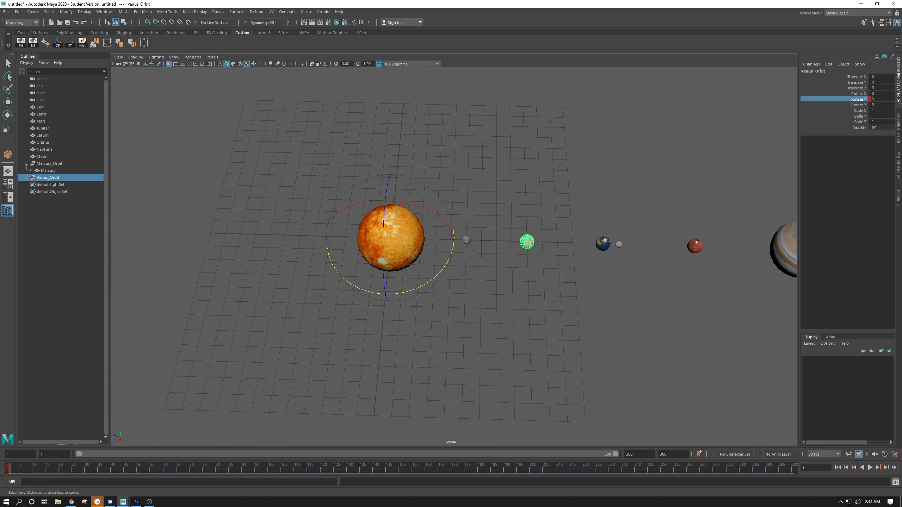
pyautogui.moveTo(0, 118); pyautogui.dragTo(557, 114)
pyautogui.press('f')
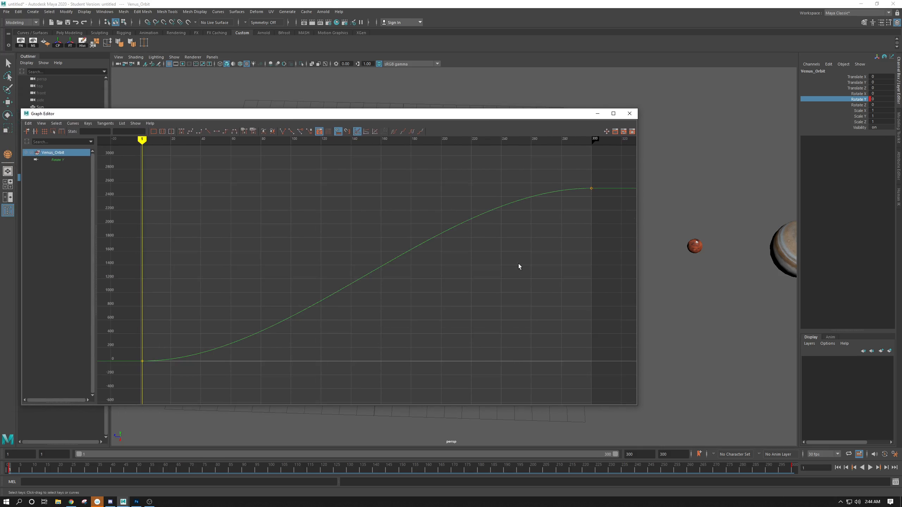
pyautogui.moveTo(612, 171); pyautogui.dragTo(92, 405)
pyautogui.click(211, 131)
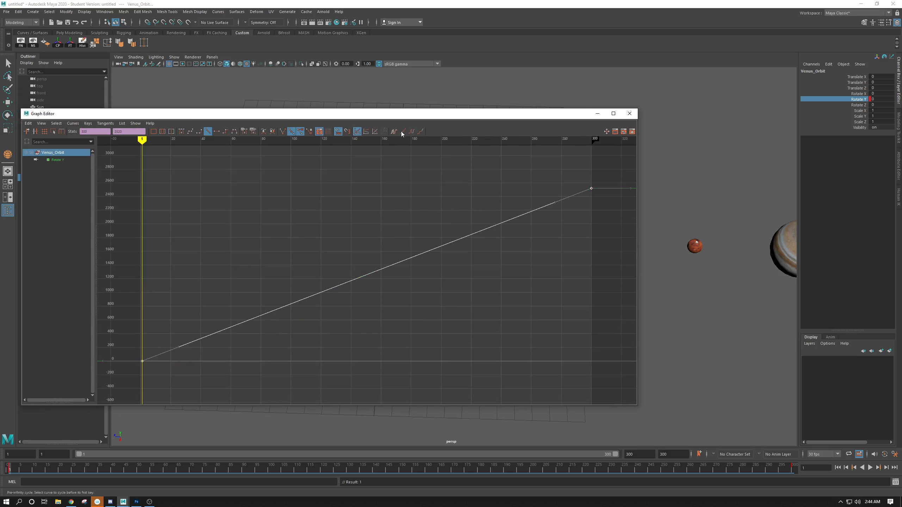
pyautogui.click(73, 124)
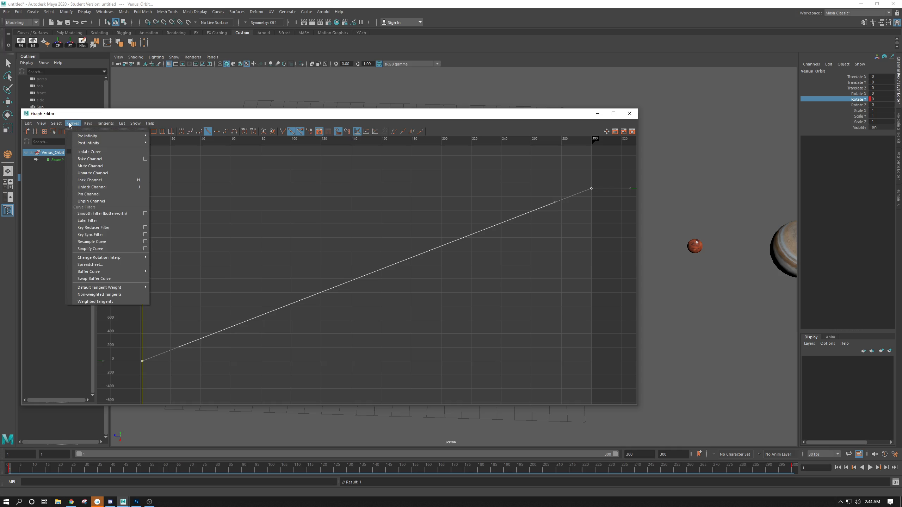
pyautogui.moveTo(149, 123)
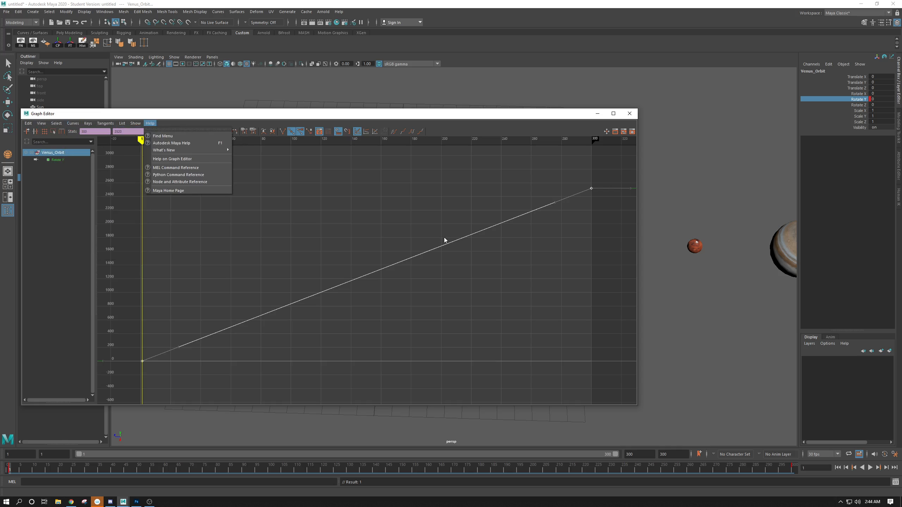
pyautogui.click(283, 112)
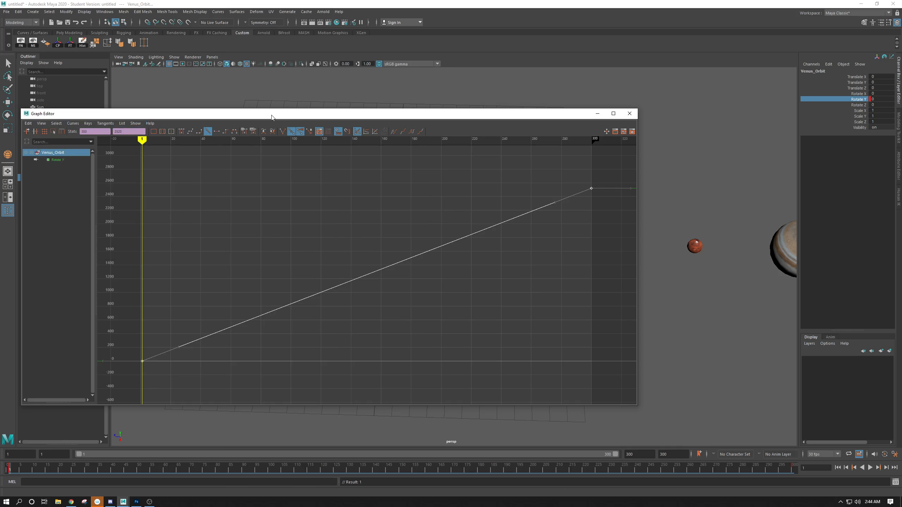
# - Play back the animation to examine how Mercury and Venus orbit the Sun, and return to frame 1
pyautogui.moveTo(284, 113); pyautogui.dragTo(0, 102)
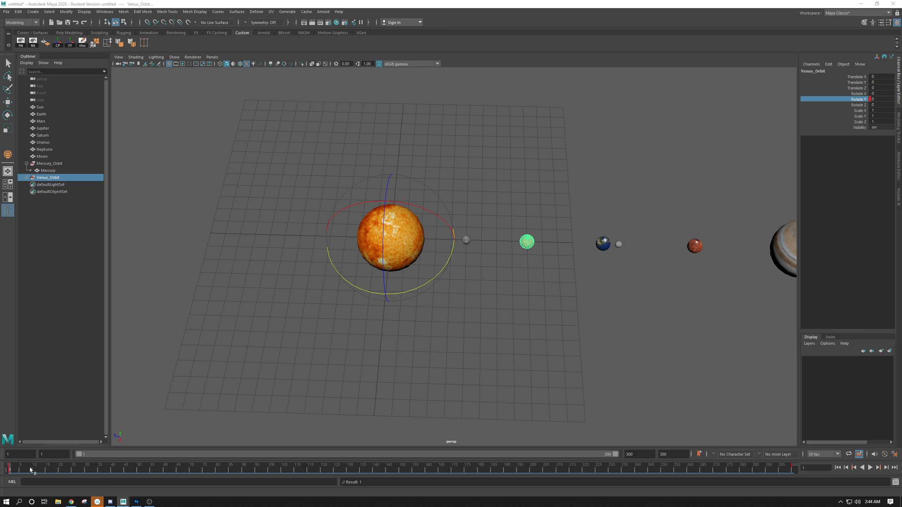
pyautogui.click(869, 468)
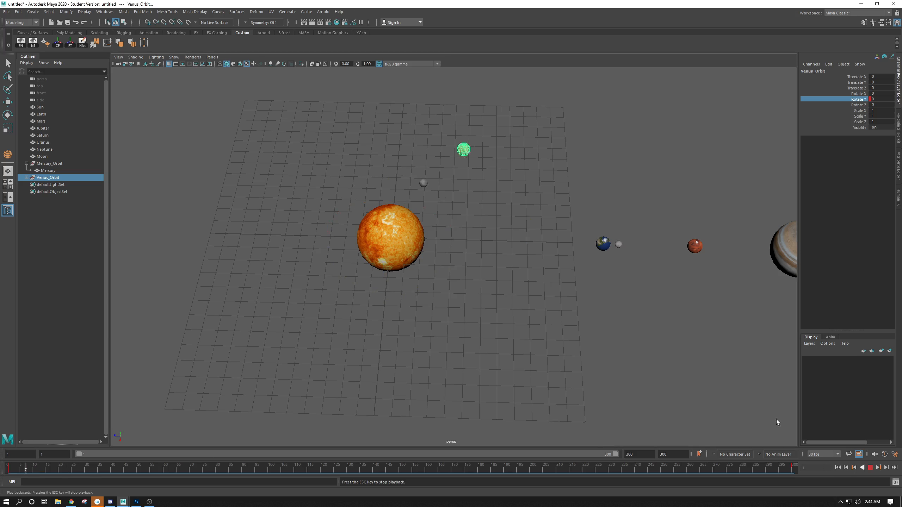
pyautogui.click(575, 365)
pyautogui.keyDown('alt'); pyautogui.moveTo(576, 364); pyautogui.dragTo(537, 335); pyautogui.keyUp('alt')
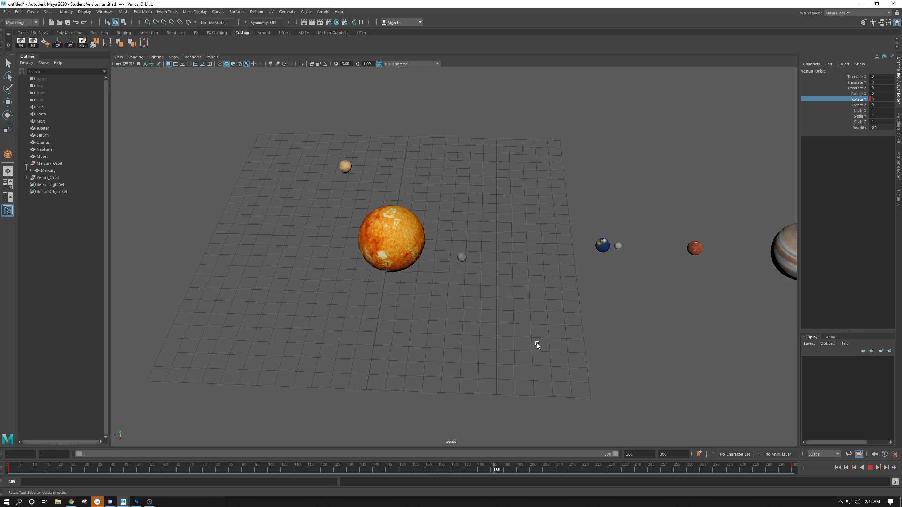
pyautogui.keyDown('alt'); pyautogui.moveTo(582, 309); pyautogui.dragTo(432, 343, button='middle'); pyautogui.keyUp('alt')
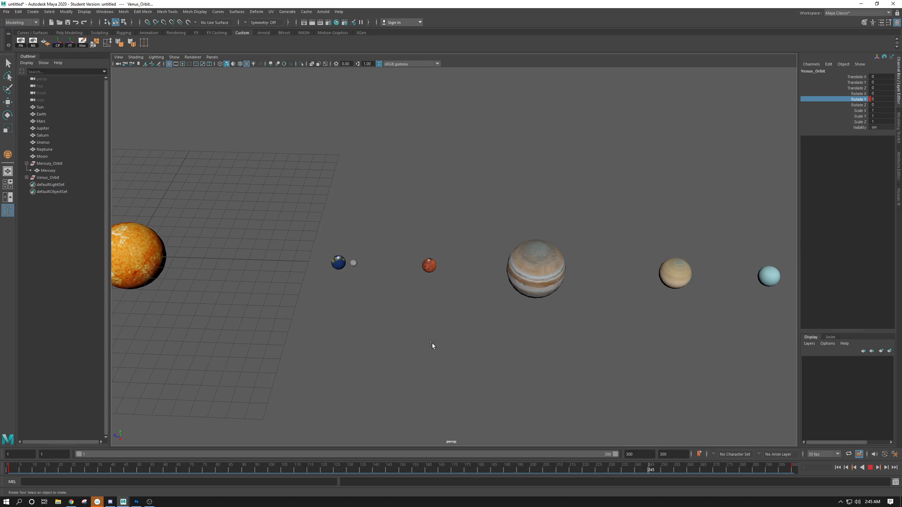
pyautogui.keyDown('alt'); pyautogui.moveTo(432, 343); pyautogui.dragTo(331, 314, button='right'); pyautogui.keyUp('alt')
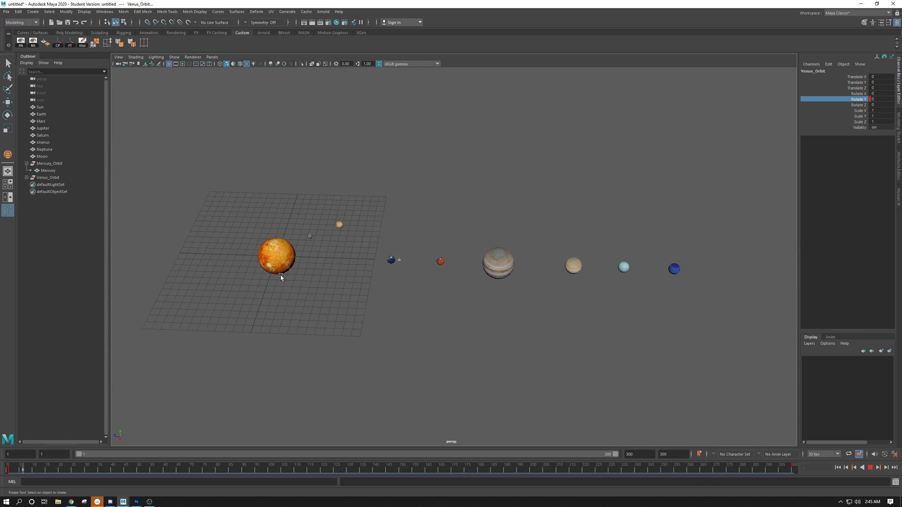
pyautogui.keyDown('alt'); pyautogui.moveTo(306, 286); pyautogui.dragTo(411, 314, button='middle'); pyautogui.keyUp('alt')
pyautogui.keyDown('alt'); pyautogui.moveTo(412, 313); pyautogui.dragTo(529, 349, button='right'); pyautogui.keyUp('alt')
pyautogui.keyDown('alt'); pyautogui.moveTo(499, 333); pyautogui.dragTo(448, 298, button='middle'); pyautogui.keyUp('alt')
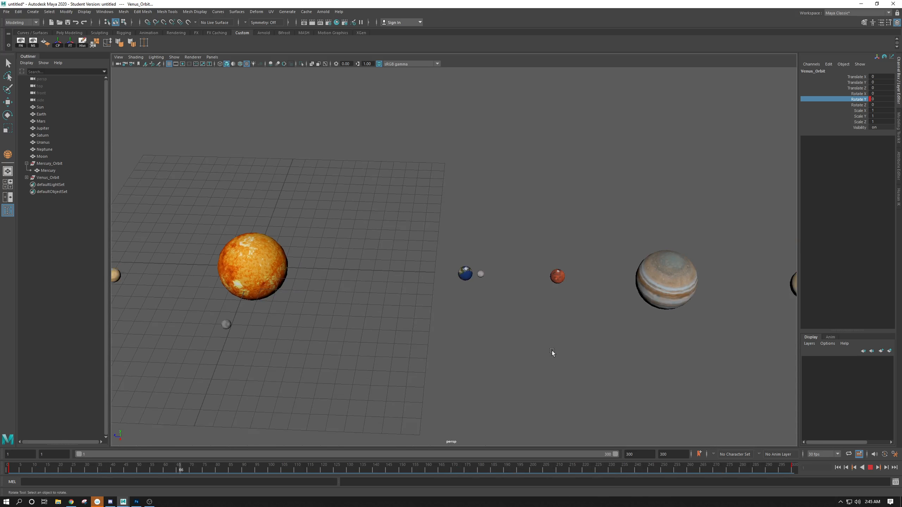
pyautogui.click(870, 467)
pyautogui.click(772, 417)
pyautogui.keyDown('alt'); pyautogui.moveTo(667, 366); pyautogui.dragTo(556, 312, button='right'); pyautogui.keyUp('alt')
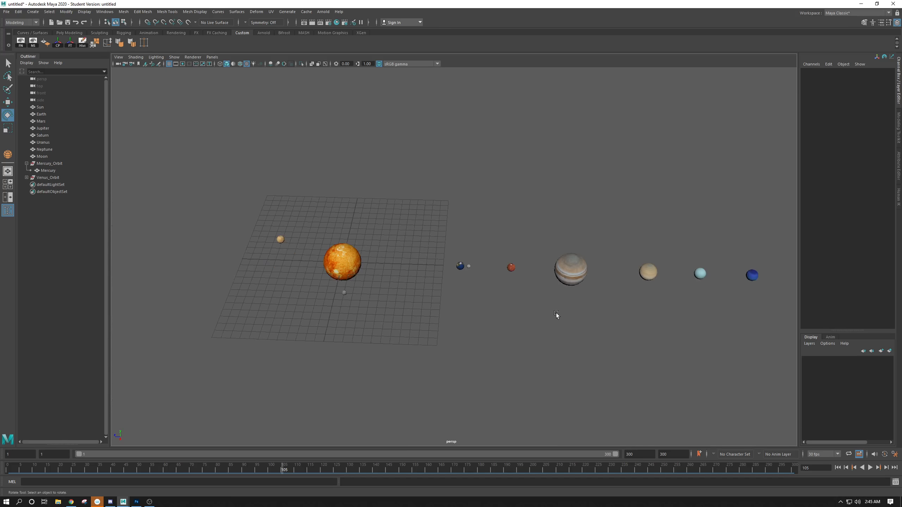
pyautogui.keyDown('alt'); pyautogui.moveTo(556, 312); pyautogui.dragTo(427, 307, button='middle'); pyautogui.keyUp('alt')
pyautogui.keyDown('alt'); pyautogui.moveTo(427, 307); pyautogui.dragTo(396, 302, button='right'); pyautogui.keyUp('alt')
pyautogui.moveTo(254, 468); pyautogui.dragTo(0, 440)
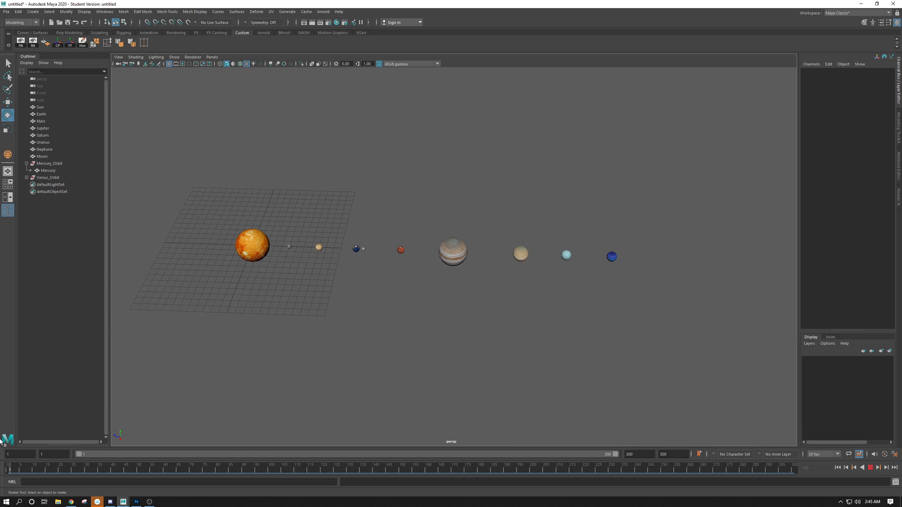
# - Select Earth and set a keyframe on its Rotate Y channel at frame 1
pyautogui.click(610, 257)
pyautogui.keyDown('alt'); pyautogui.moveTo(345, 255); pyautogui.dragTo(299, 256, button='middle'); pyautogui.keyUp('alt')
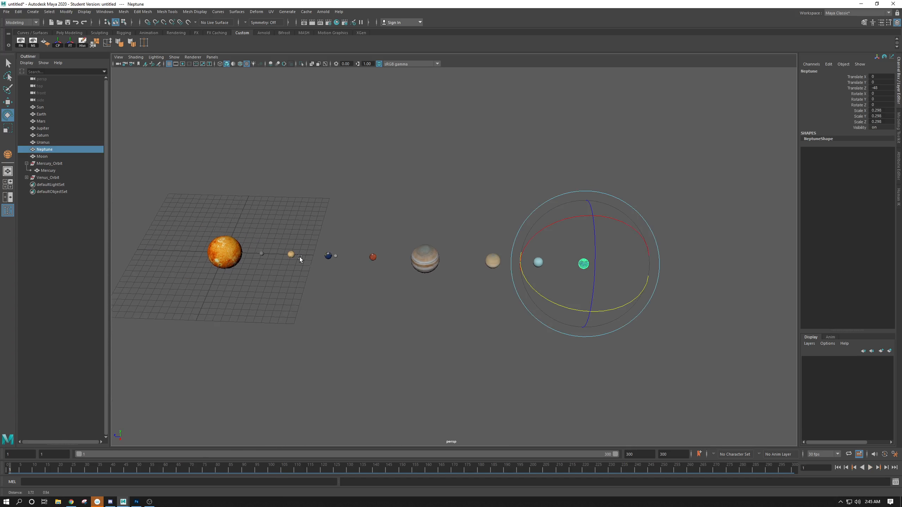
pyautogui.keyDown('alt'); pyautogui.moveTo(258, 220); pyautogui.dragTo(337, 252, button='middle'); pyautogui.keyUp('alt')
pyautogui.keyDown('alt'); pyautogui.moveTo(337, 253); pyautogui.dragTo(535, 316, button='right'); pyautogui.keyUp('alt')
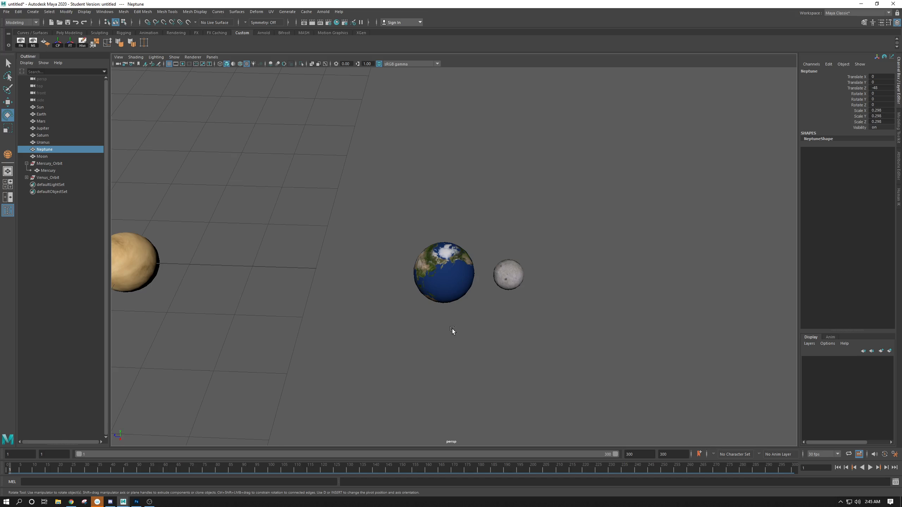
pyautogui.click(445, 271)
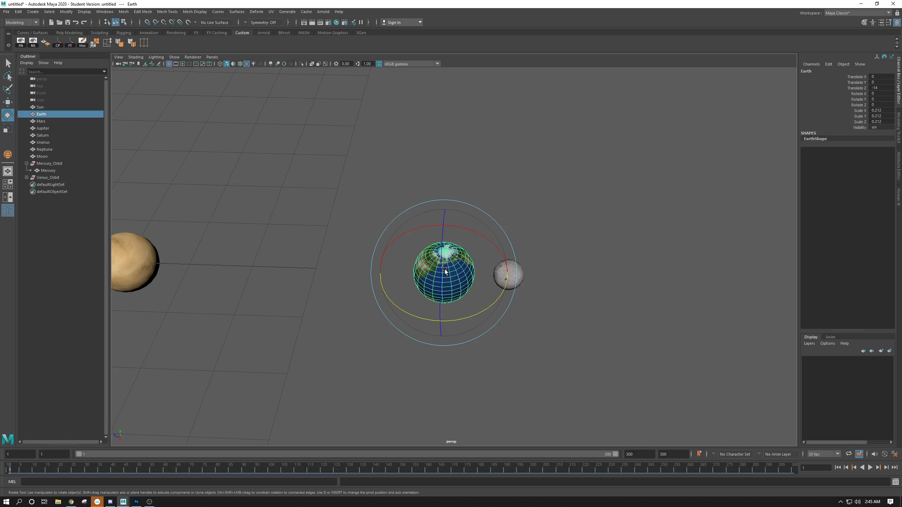
pyautogui.keyDown('alt'); pyautogui.moveTo(445, 269); pyautogui.dragTo(482, 316, button='right'); pyautogui.keyUp('alt')
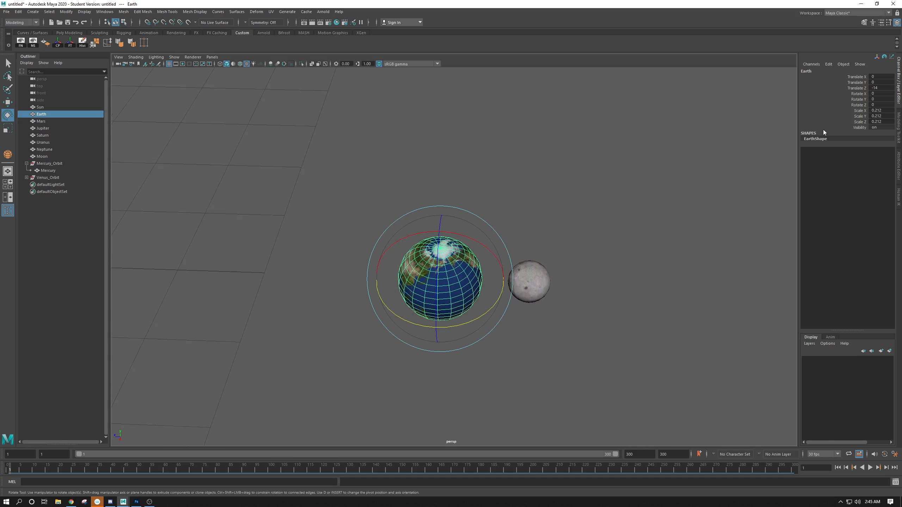
pyautogui.rightClick(854, 102)
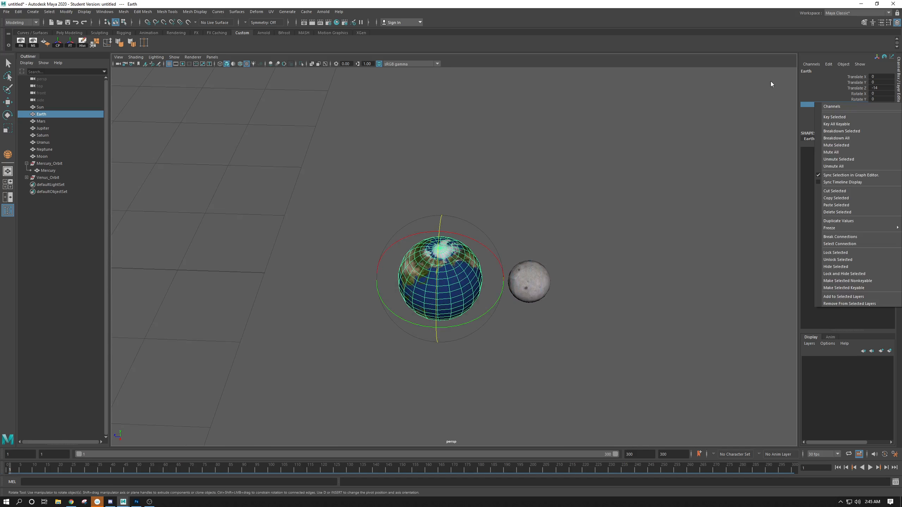
pyautogui.click(779, 104)
pyautogui.rightClick(855, 114)
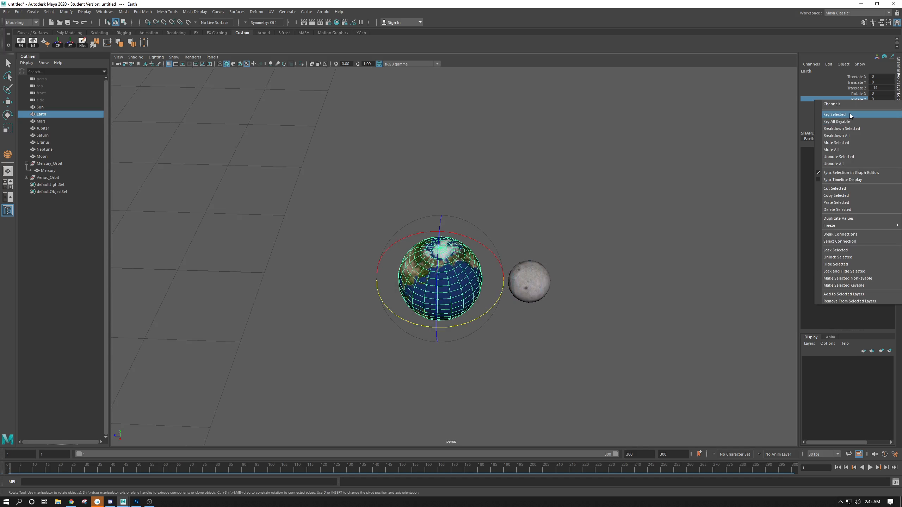
# - At frame 300, set Earth's Rotate Y to 1440 and keyframe that channel
pyautogui.moveTo(693, 471); pyautogui.dragTo(794, 469)
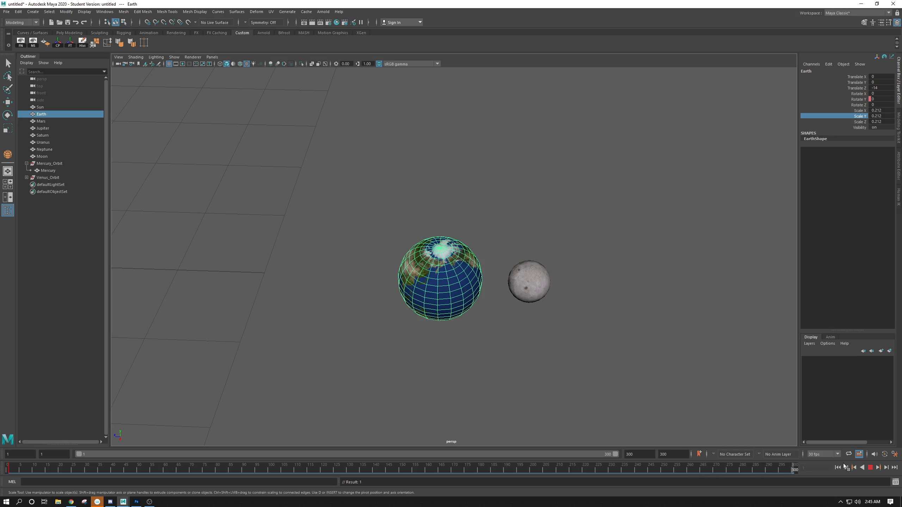
pyautogui.click(887, 100)
pyautogui.write('144')
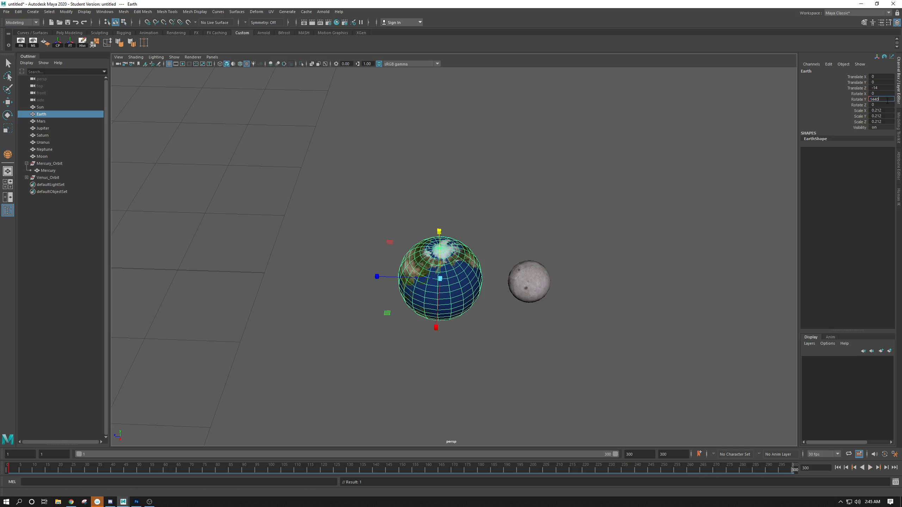
pyautogui.press('Return')
pyautogui.rightClick(852, 114)
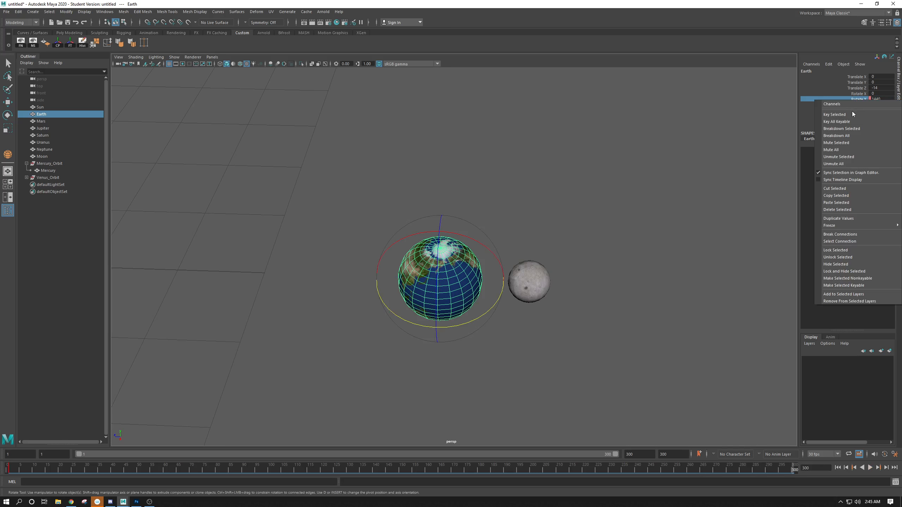
# - Give both keys of Earth's Rotate Y curve linear tangents in the Graph Editor and return to frame 1
pyautogui.moveTo(35, 468); pyautogui.dragTo(449, 425)
pyautogui.hotkey('alt', 'shift', 'v')
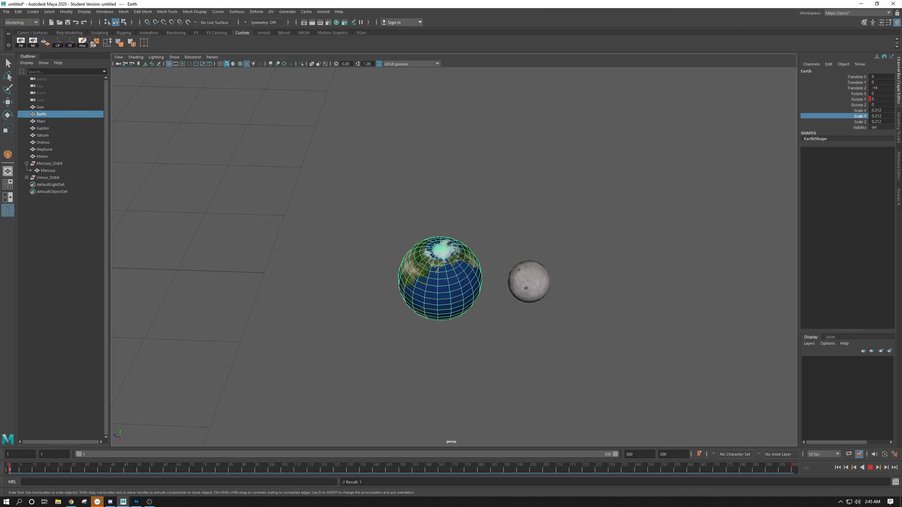
pyautogui.click(104, 11)
pyautogui.moveTo(323, 111); pyautogui.dragTo(460, 87)
pyautogui.hotkey('alt', 'v')
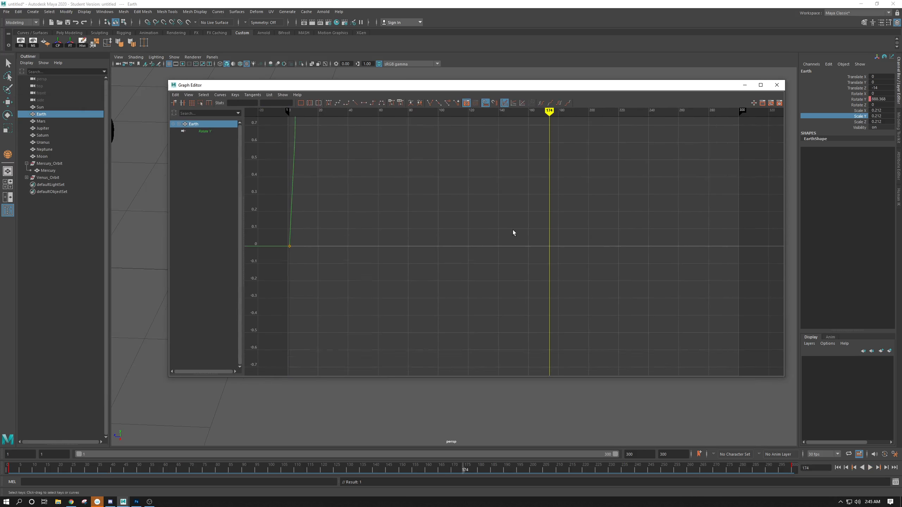
pyautogui.press('a')
pyautogui.moveTo(751, 143); pyautogui.dragTo(256, 356)
pyautogui.click(355, 103)
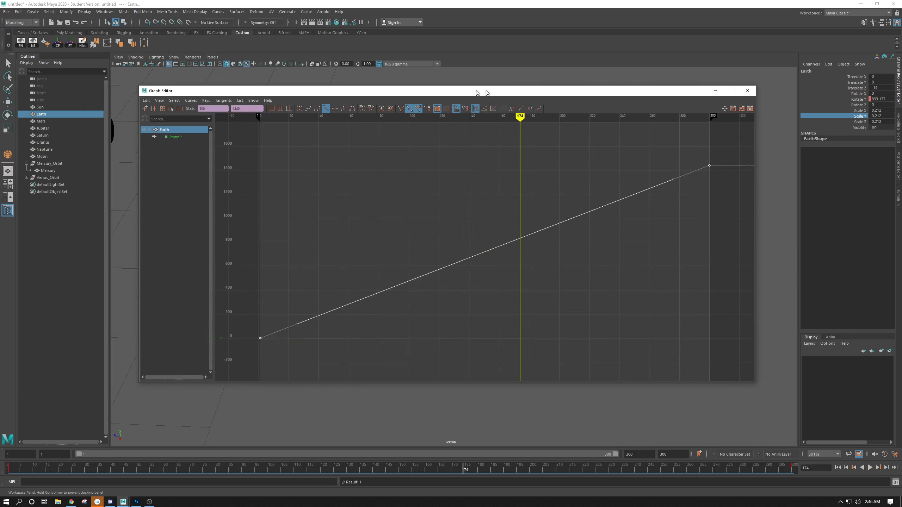
pyautogui.hotkey('alt', 'F4')
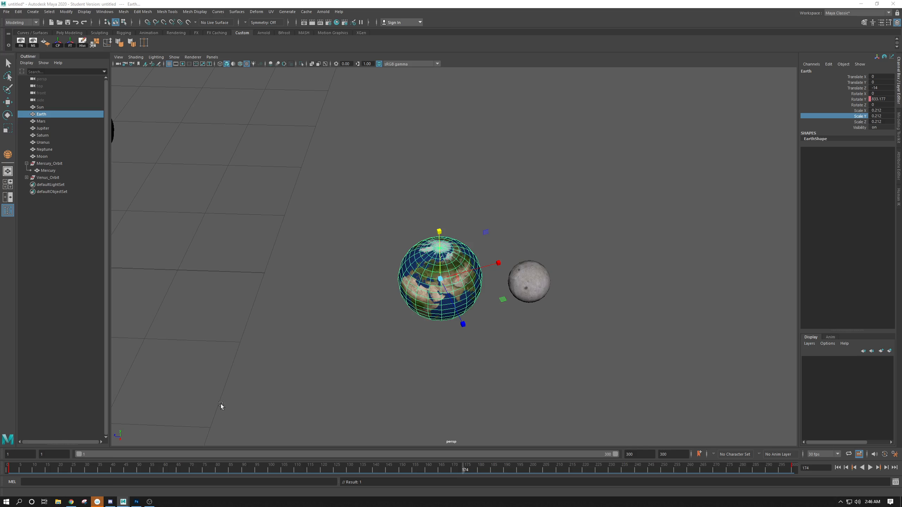
pyautogui.hotkey('alt', 'shift', 'v')
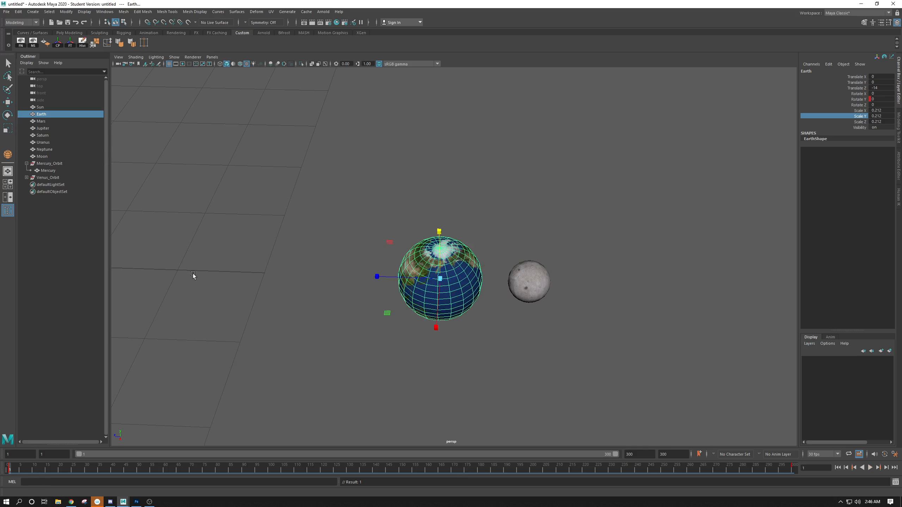
# - Group Earth on its own and rename the new group Earth_Orbit
pyautogui.click(57, 114)
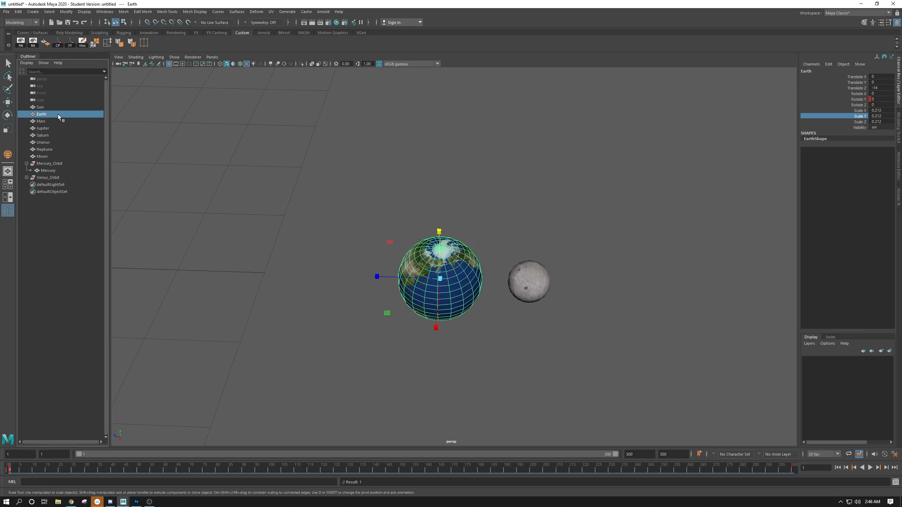
pyautogui.hotkey('ctrl', 'g')
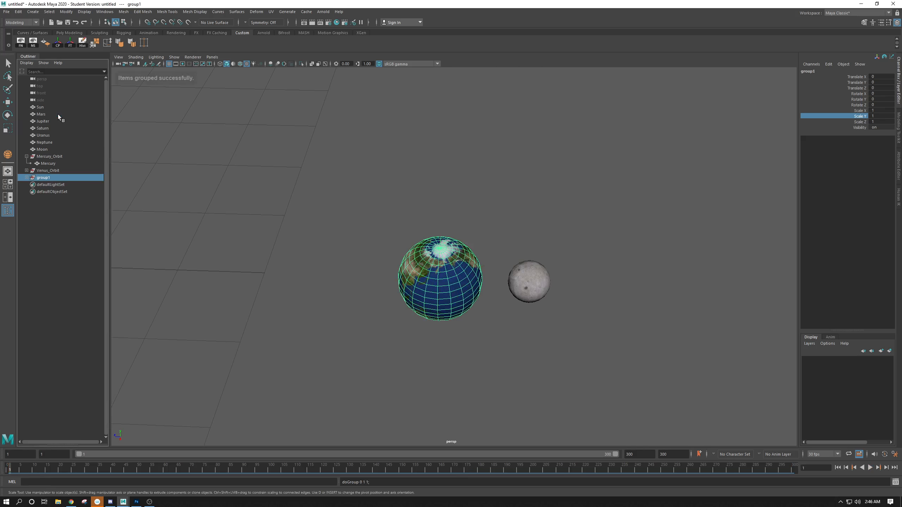
pyautogui.doubleClick(46, 179)
pyautogui.write('Earth')
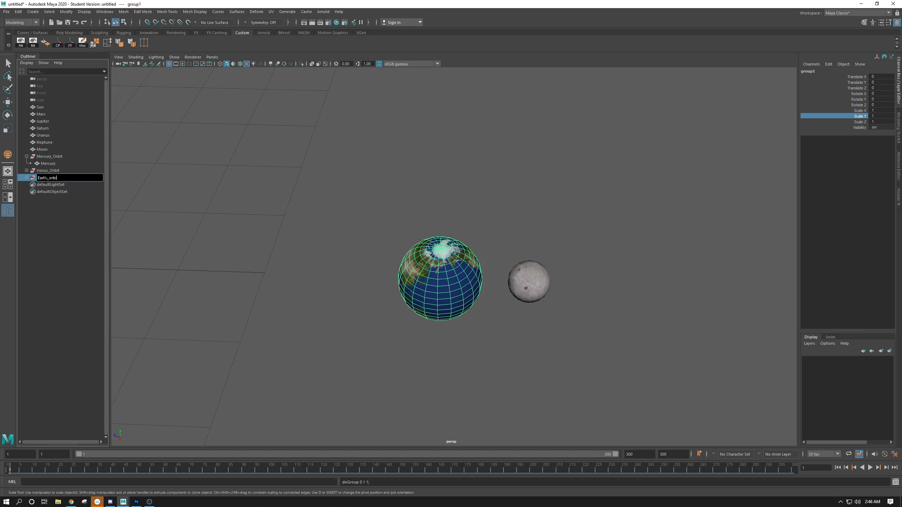
pyautogui.write('_o')
pyautogui.press('BackSpace')
pyautogui.write('Orbit')
pyautogui.press('Return')
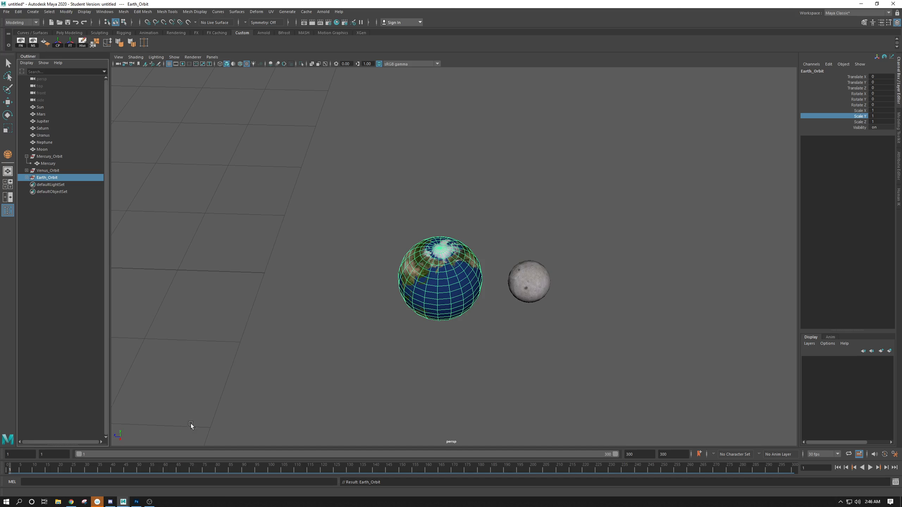
# - Set a keyframe on Earth_Orbit's Rotate Y channel at frame 1
pyautogui.click(851, 100)
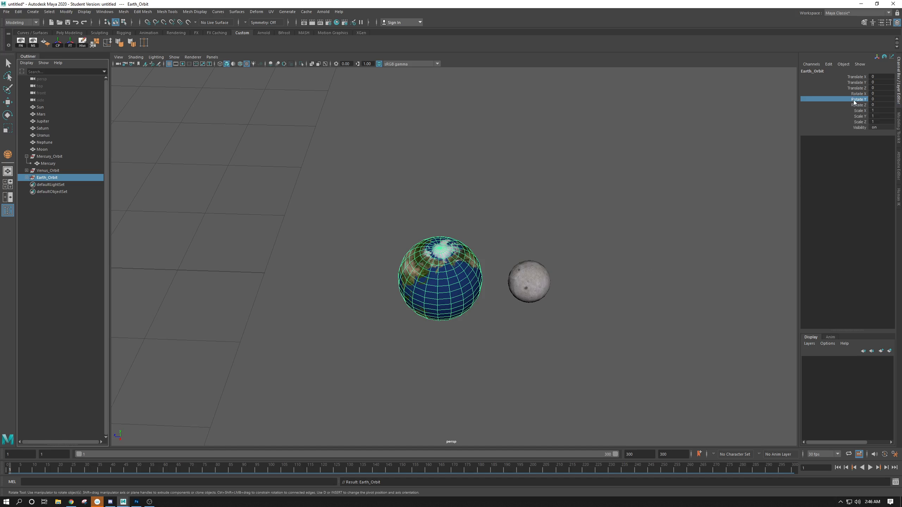
pyautogui.rightClick(853, 100)
pyautogui.click(847, 114)
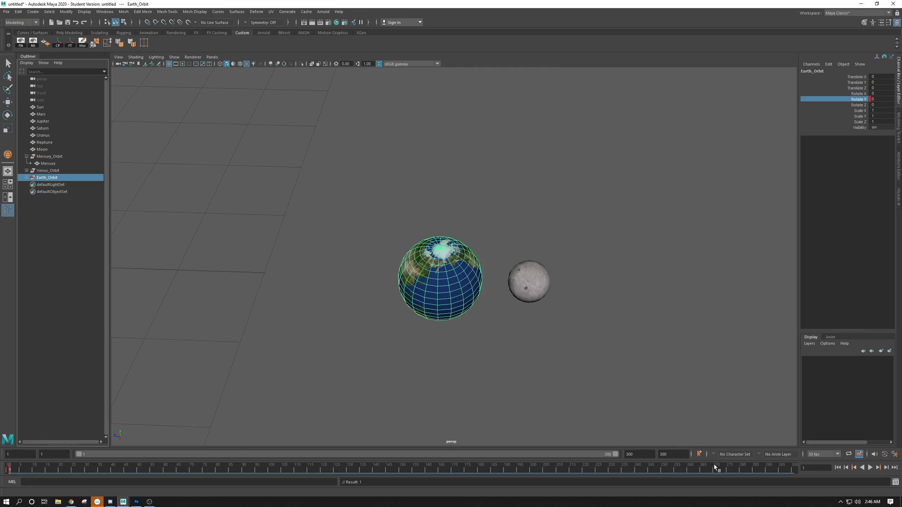
# - At frame 300, set Earth_Orbit's Rotate Y to 2160 and keyframe that channel
pyautogui.click(794, 468)
pyautogui.press('1')
pyautogui.click(879, 99)
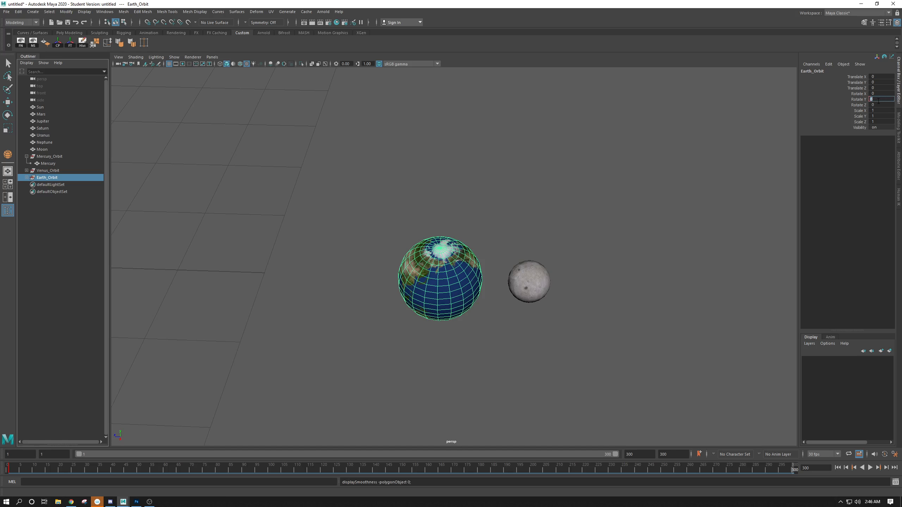
pyautogui.write('2160')
pyautogui.press('Return')
pyautogui.rightClick(859, 105)
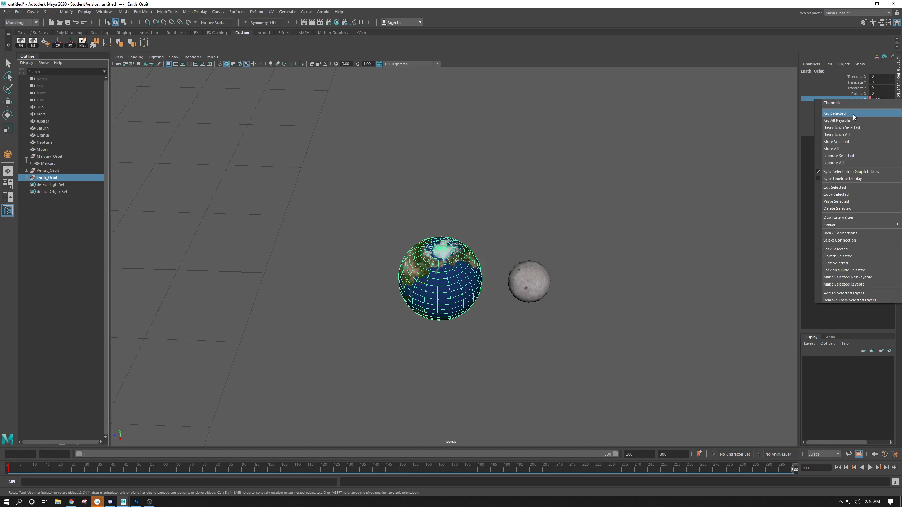
pyautogui.click(853, 116)
pyautogui.rightClick(852, 118)
# - Look over the row of planets from the Sun out to Neptune
pyautogui.keyDown('alt'); pyautogui.moveTo(657, 247); pyautogui.dragTo(371, 297, button='right'); pyautogui.keyUp('alt')
pyautogui.keyDown('alt'); pyautogui.moveTo(308, 266); pyautogui.dragTo(347, 265, button='middle'); pyautogui.keyUp('alt')
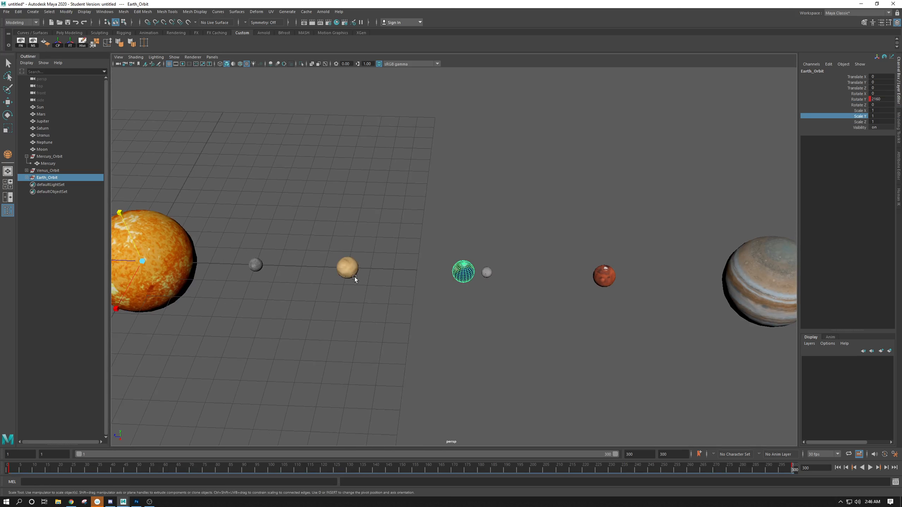
pyautogui.keyDown('alt'); pyautogui.moveTo(630, 288); pyautogui.dragTo(368, 260, button='middle'); pyautogui.keyUp('alt')
pyautogui.scroll(-5, 380, 260)
pyautogui.keyDown('alt'); pyautogui.moveTo(423, 261); pyautogui.dragTo(262, 252, button='middle'); pyautogui.keyUp('alt')
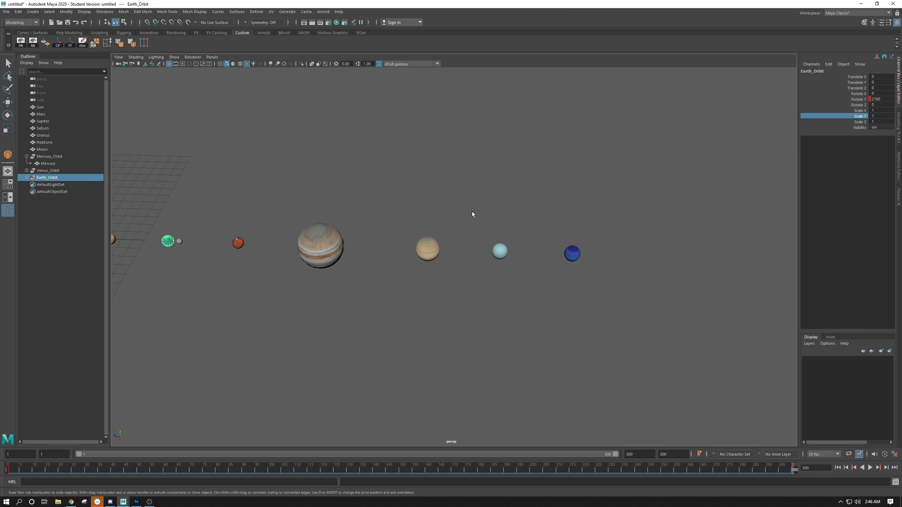
pyautogui.keyDown('alt'); pyautogui.moveTo(434, 208); pyautogui.dragTo(538, 224, button='middle'); pyautogui.keyUp('alt')
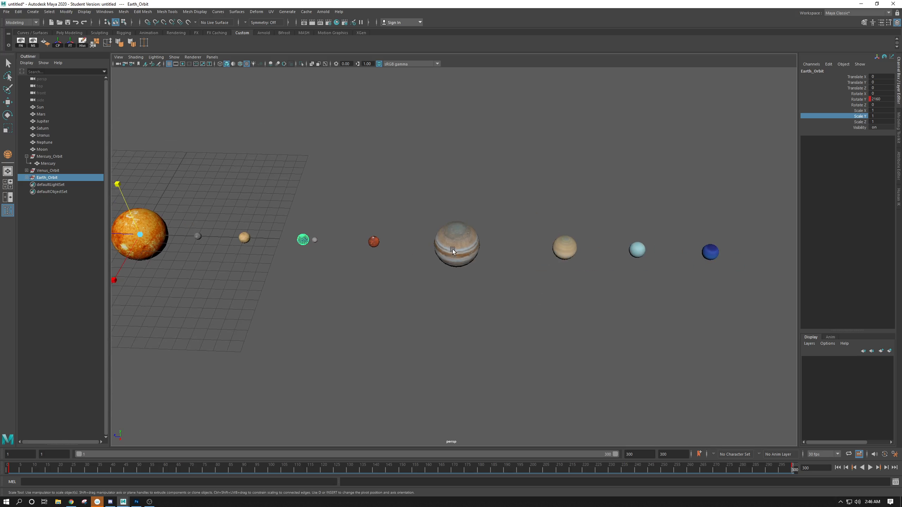
pyautogui.keyDown('alt'); pyautogui.moveTo(376, 242); pyautogui.dragTo(310, 258, button='middle'); pyautogui.keyUp('alt')
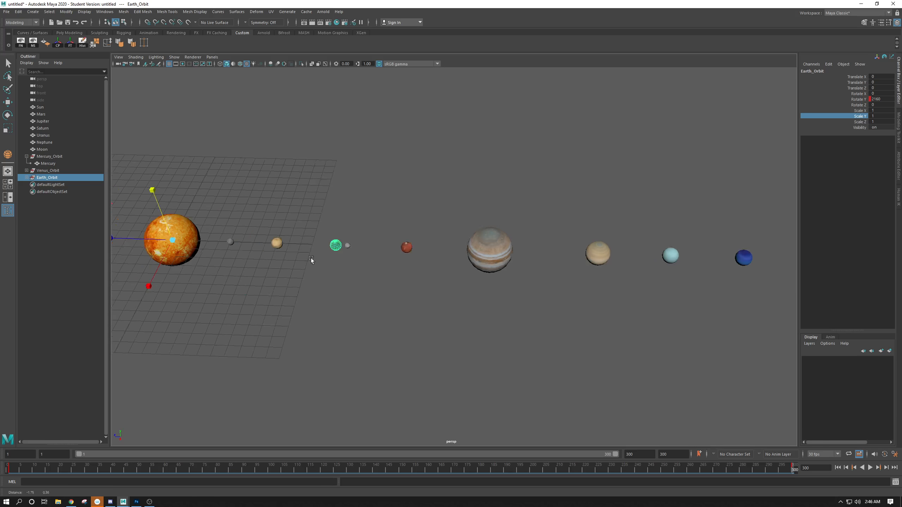
# - Expand the Earth_Orbit group and compare the Earth mesh's pivot and channels with those of its parent group
pyautogui.keyDown('alt'); pyautogui.moveTo(310, 258); pyautogui.dragTo(531, 268, button='right'); pyautogui.keyUp('alt')
pyautogui.click(532, 268)
pyautogui.click(478, 242)
pyautogui.press('e')
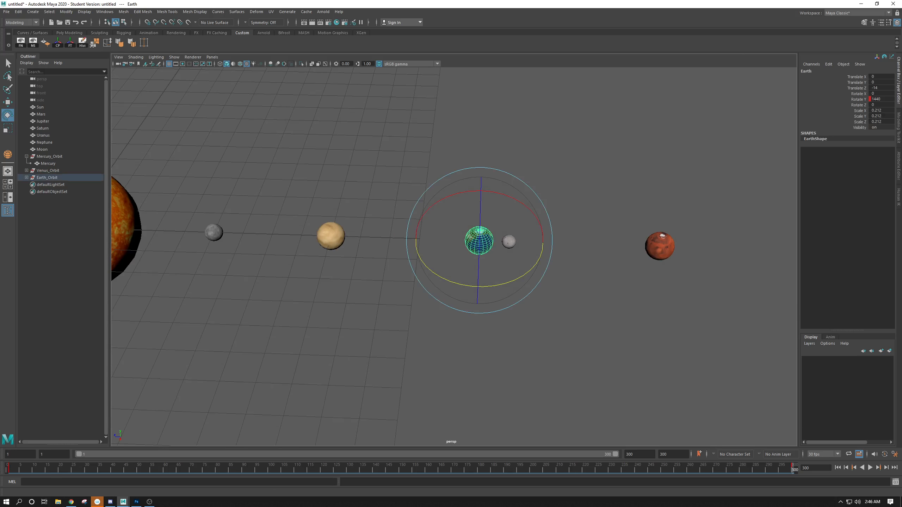
pyautogui.click(50, 178)
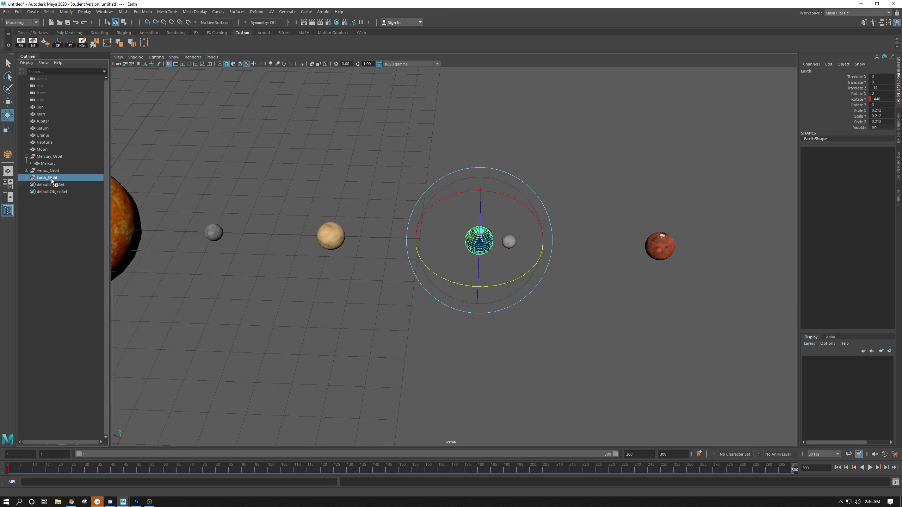
pyautogui.click(27, 178)
pyautogui.click(202, 233)
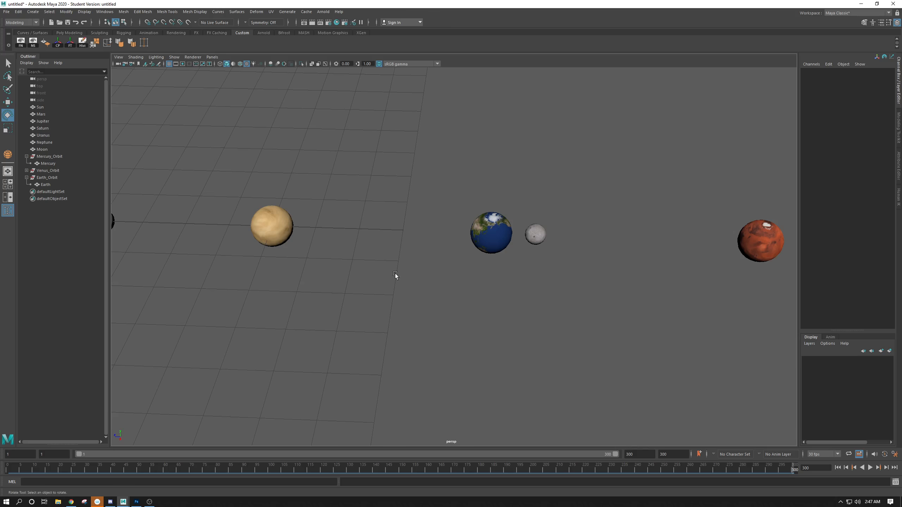
pyautogui.click(488, 241)
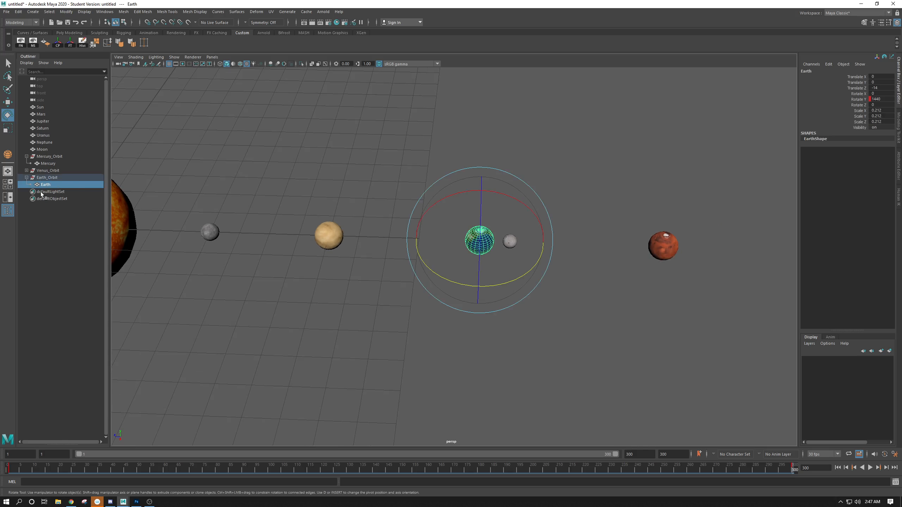
pyautogui.press('Up')
pyautogui.press('Down')
pyautogui.press('Up')
pyautogui.press('Down')
# - In the Graph Editor, set both Rotate Y keys of Earth_Orbit to linear tangents and put the editor away
pyautogui.press('Up')
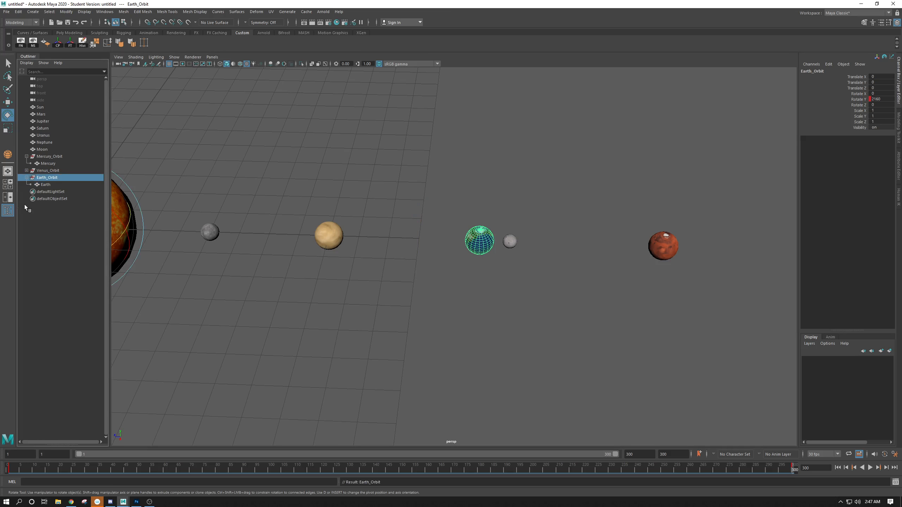
pyautogui.moveTo(0, 142)
pyautogui.mouseDown()
pyautogui.moveTo(584, 71)
pyautogui.moveTo(506, 73)
pyautogui.mouseUp()
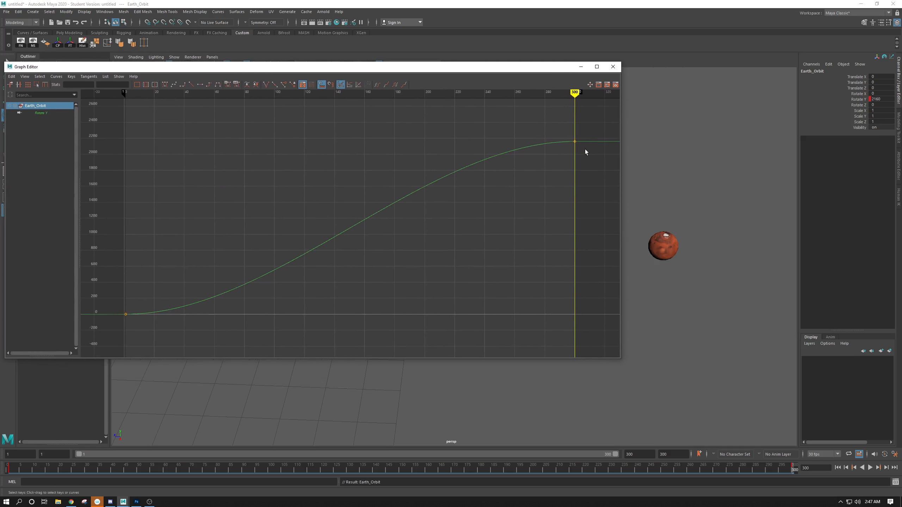
pyautogui.moveTo(591, 132); pyautogui.dragTo(82, 331)
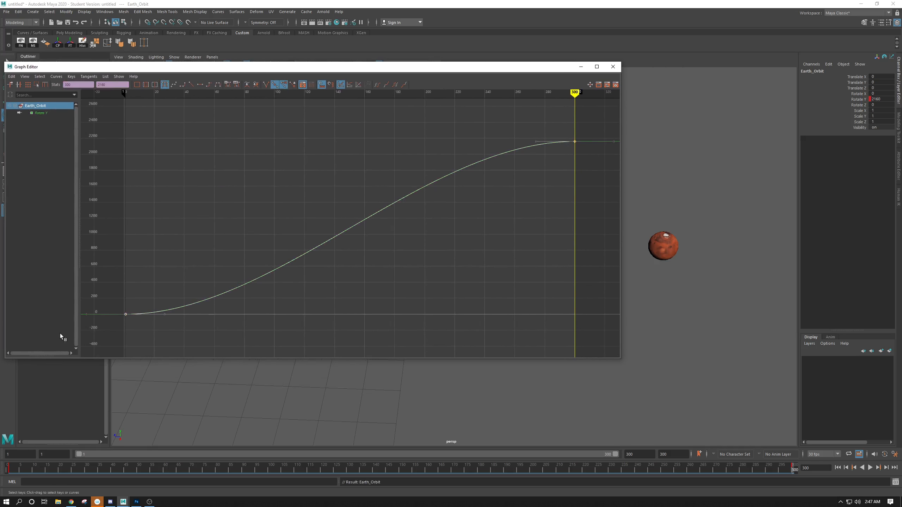
pyautogui.click(191, 85)
pyautogui.moveTo(449, 73); pyautogui.dragTo(0, 71)
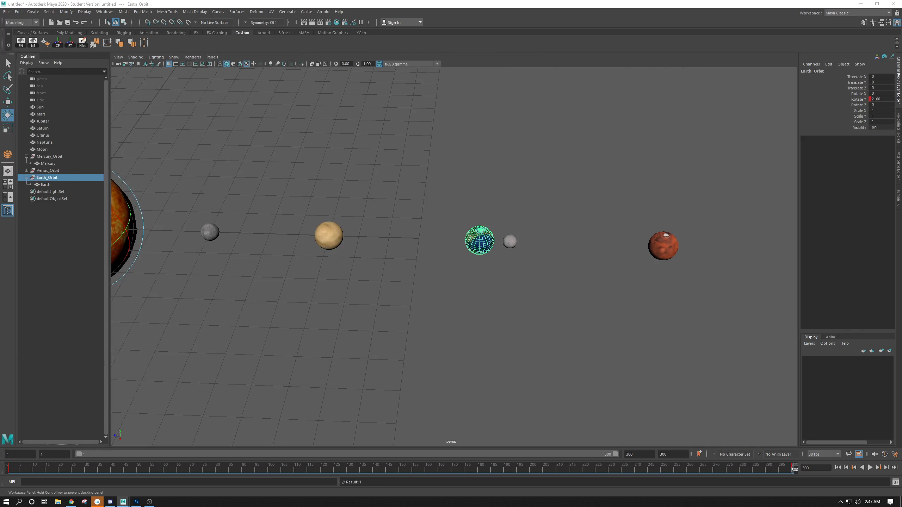
# - Play the animation to check Mercury, Venus and Earth orbiting the Sun, and return to frame 1
pyautogui.click(45, 184)
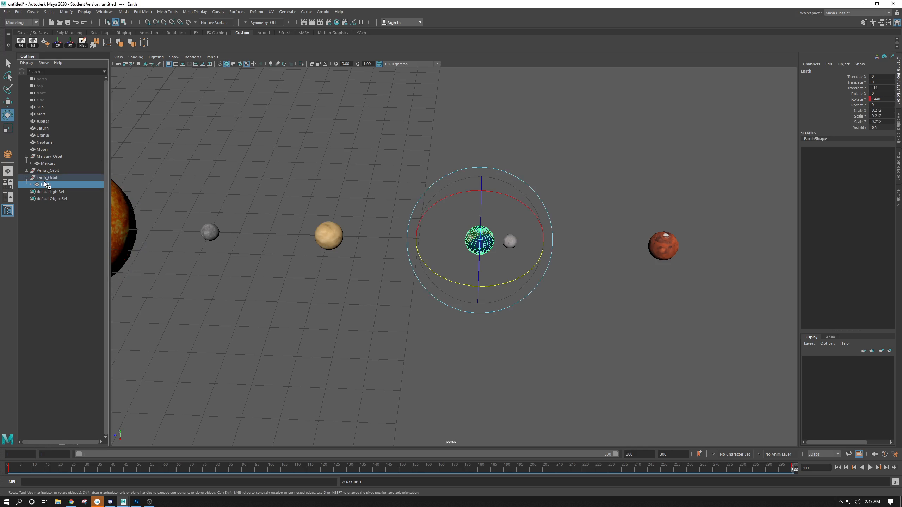
pyautogui.keyDown('alt'); pyautogui.moveTo(431, 334); pyautogui.dragTo(360, 295); pyautogui.keyUp('alt')
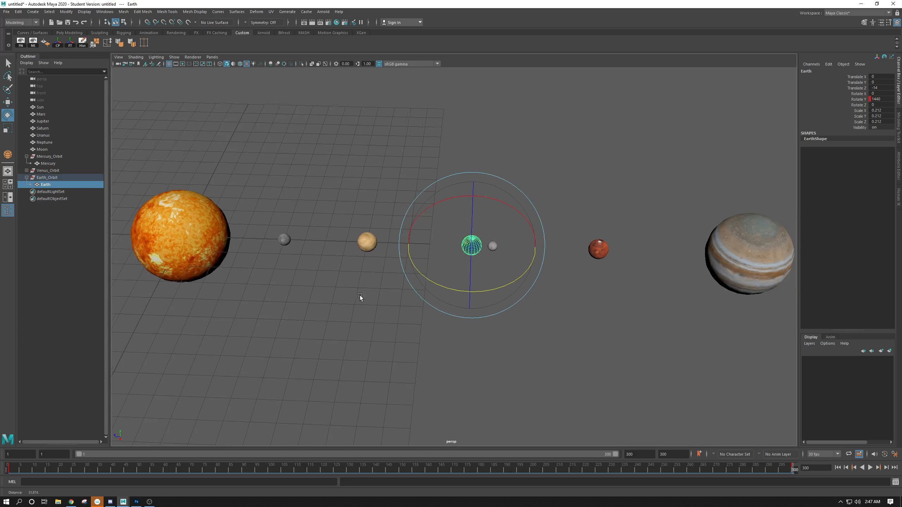
pyautogui.click(870, 467)
pyautogui.scroll(-5, 454, 276)
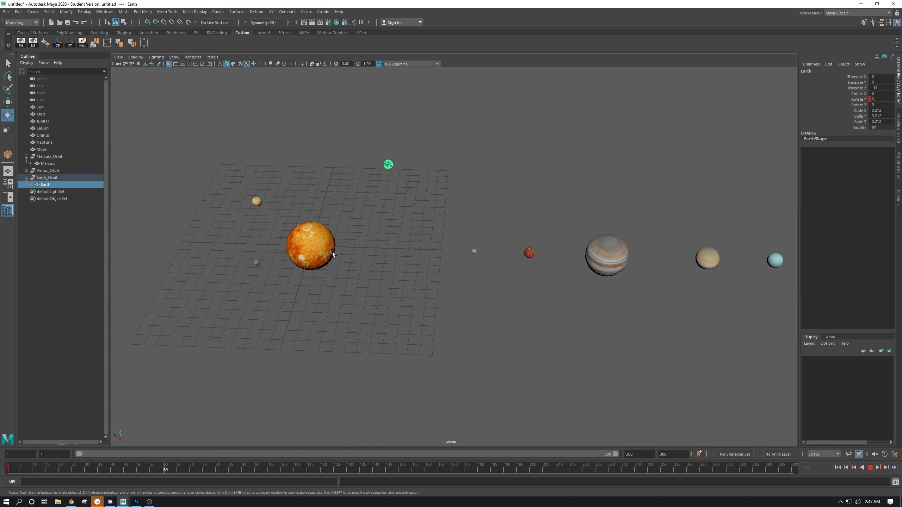
pyautogui.click(531, 358)
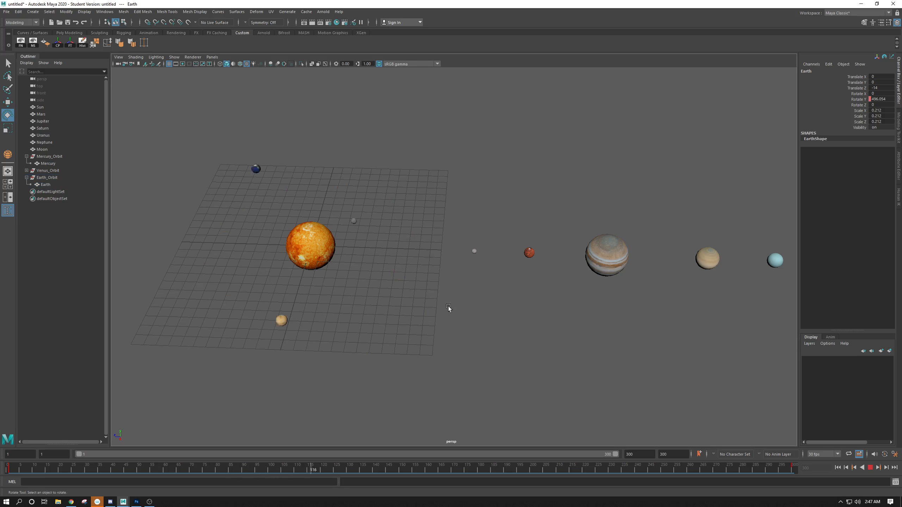
pyautogui.keyDown('alt'); pyautogui.moveTo(448, 306); pyautogui.dragTo(476, 279, button='middle'); pyautogui.keyUp('alt')
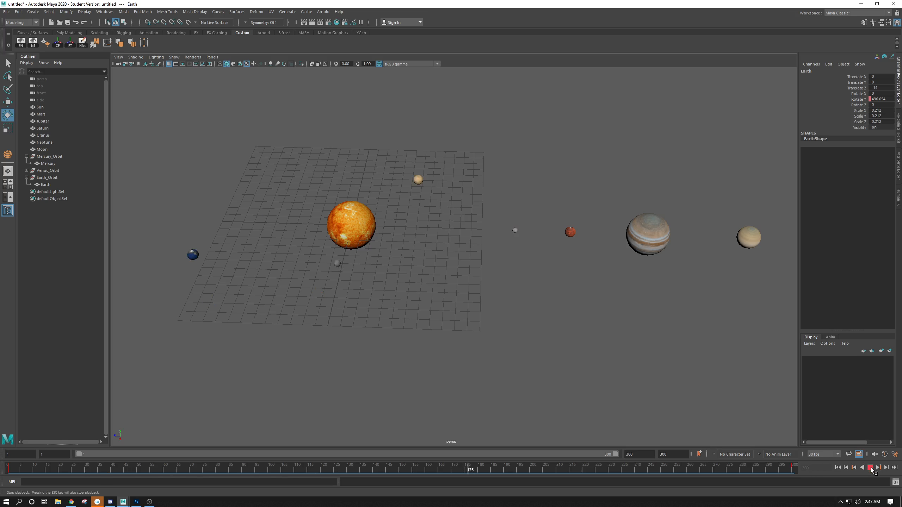
pyautogui.click(870, 468)
pyautogui.click(776, 425)
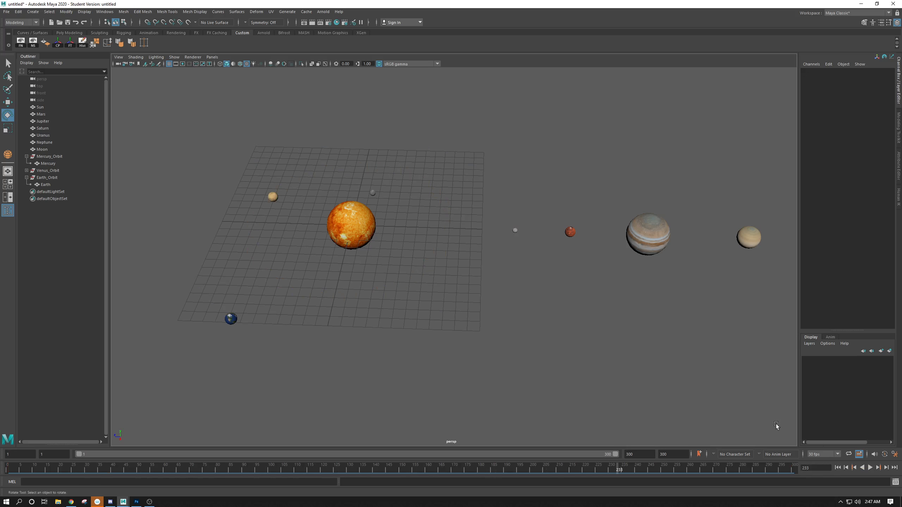
pyautogui.moveTo(60, 471); pyautogui.dragTo(1, 469)
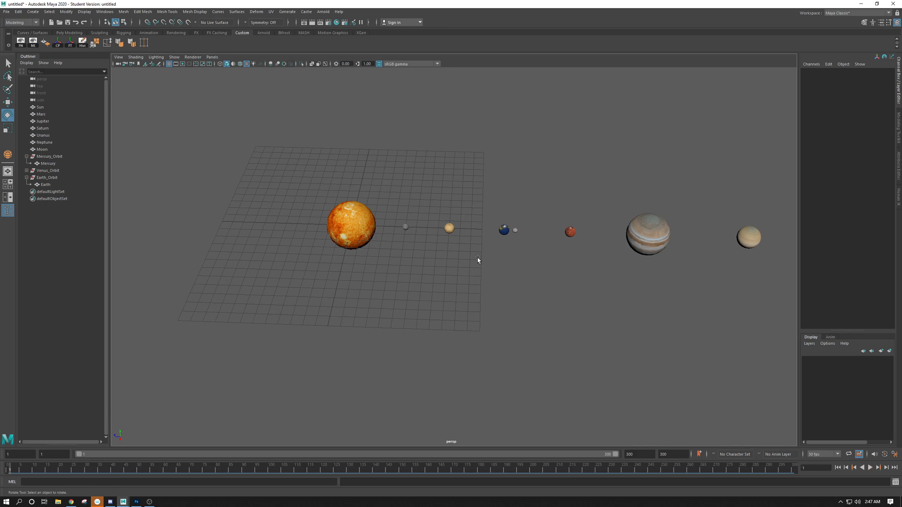
# - Examine the Moon beside Earth up close, and inspect the pivots of the Moon, Earth and the Earth_Orbit group
pyautogui.keyDown('alt'); pyautogui.moveTo(478, 257); pyautogui.dragTo(622, 255, button='right'); pyautogui.keyUp('alt')
pyautogui.keyDown('alt'); pyautogui.moveTo(622, 254); pyautogui.dragTo(438, 269, button='middle'); pyautogui.keyUp('alt')
pyautogui.keyDown('alt'); pyautogui.moveTo(438, 269); pyautogui.dragTo(585, 350, button='right'); pyautogui.keyUp('alt')
pyautogui.keyDown('alt'); pyautogui.moveTo(467, 269); pyautogui.dragTo(538, 348, button='middle'); pyautogui.keyUp('alt')
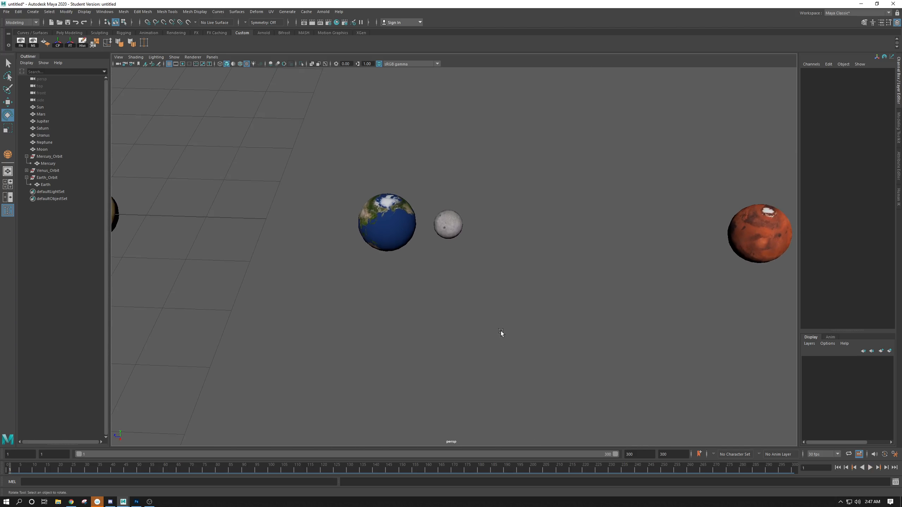
pyautogui.click(457, 228)
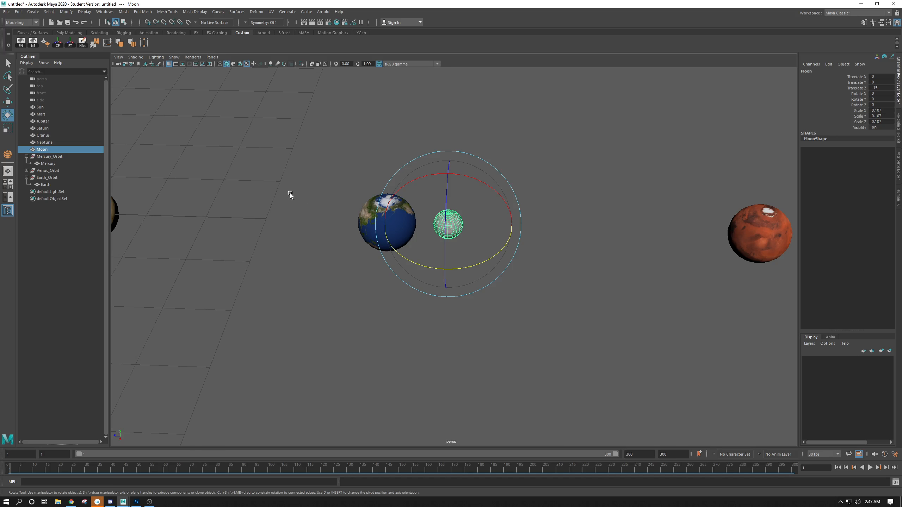
pyautogui.keyDown('alt'); pyautogui.moveTo(355, 141); pyautogui.dragTo(304, 158); pyautogui.keyUp('alt')
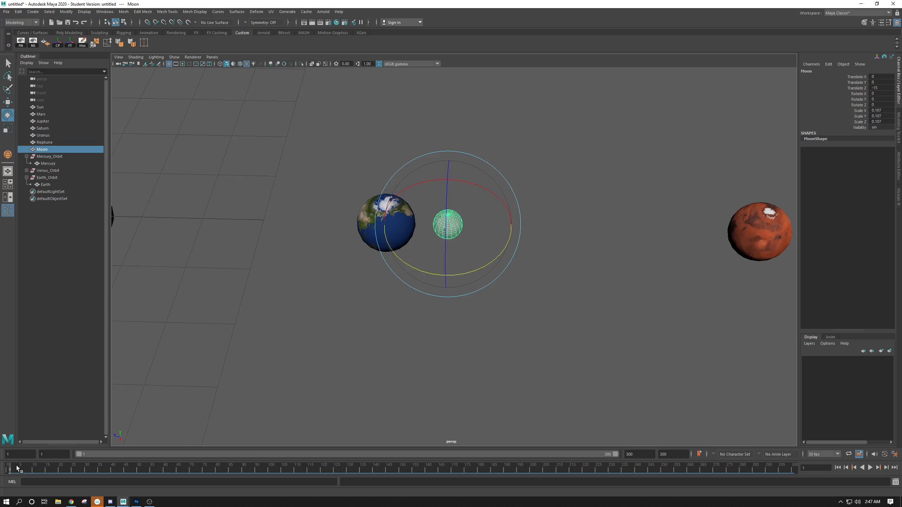
pyautogui.moveTo(12, 468); pyautogui.dragTo(3, 458)
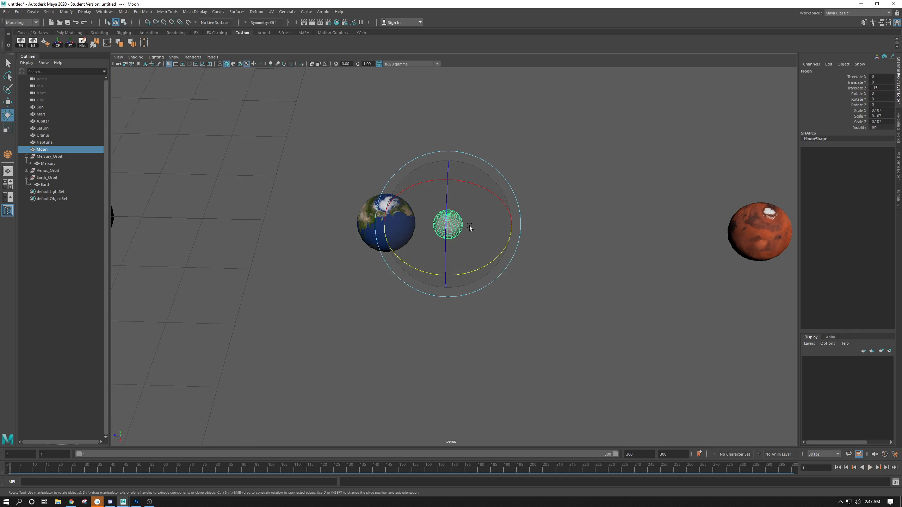
pyautogui.press('w')
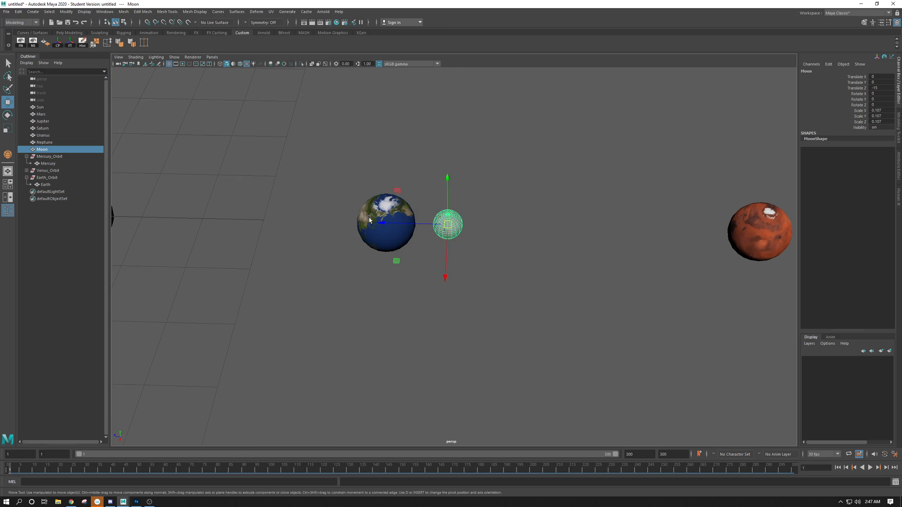
pyautogui.keyDown('alt'); pyautogui.moveTo(371, 210); pyautogui.dragTo(391, 230); pyautogui.keyUp('alt')
pyautogui.scroll(3, 391, 230)
pyautogui.keyDown('alt'); pyautogui.moveTo(523, 252); pyautogui.dragTo(452, 238, button='middle'); pyautogui.keyUp('alt')
pyautogui.keyDown('alt'); pyautogui.moveTo(450, 235); pyautogui.dragTo(441, 253); pyautogui.keyUp('alt')
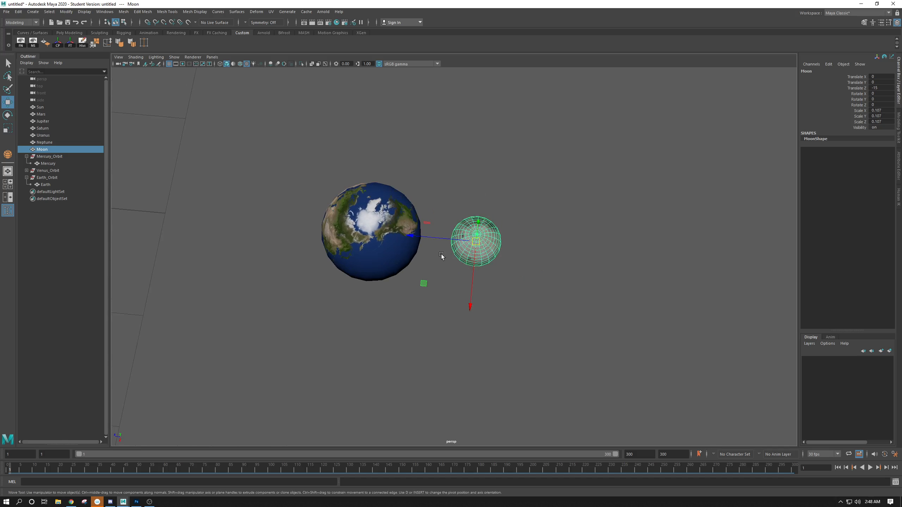
pyautogui.click(43, 184)
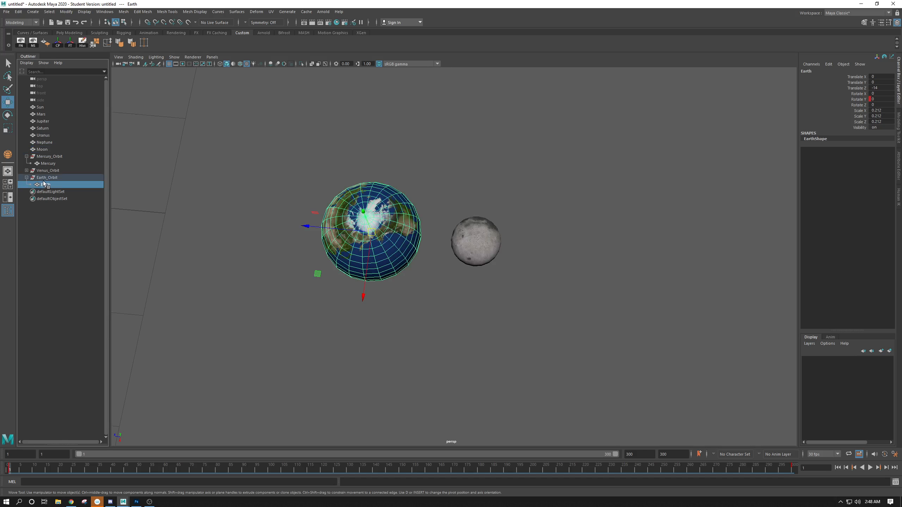
pyautogui.click(44, 178)
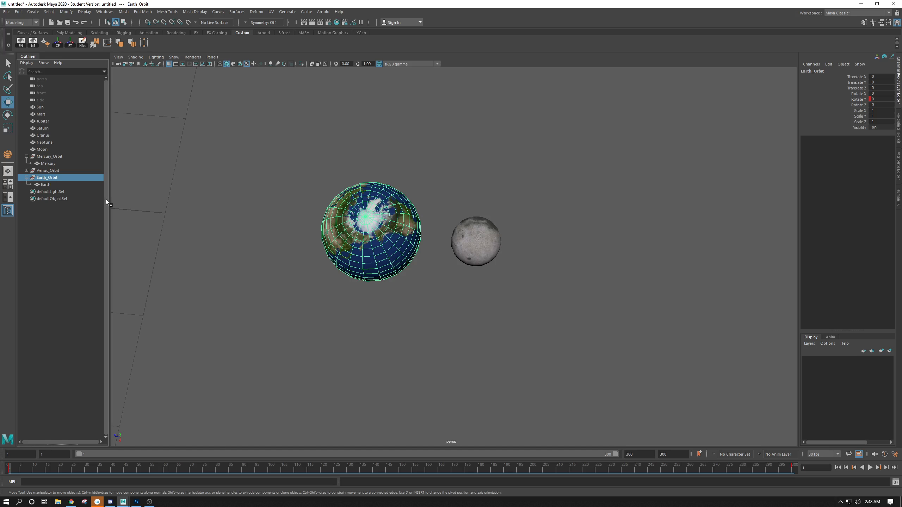
# - Parent the Moon under the Earth_Orbit group, alongside Earth
pyautogui.click(461, 235)
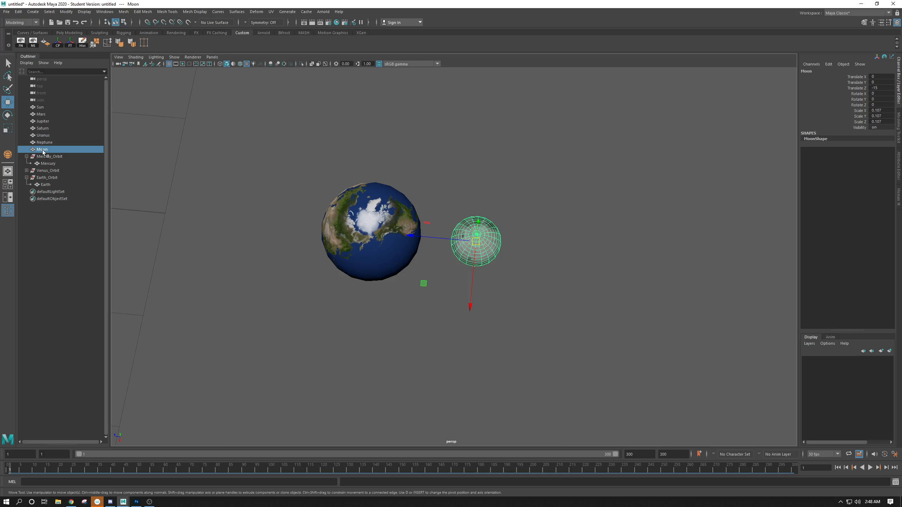
pyautogui.moveTo(42, 150)
pyautogui.mouseDown(button='middle')
pyautogui.moveTo(49, 180)
pyautogui.moveTo(45, 147)
pyautogui.mouseUp(button='middle')
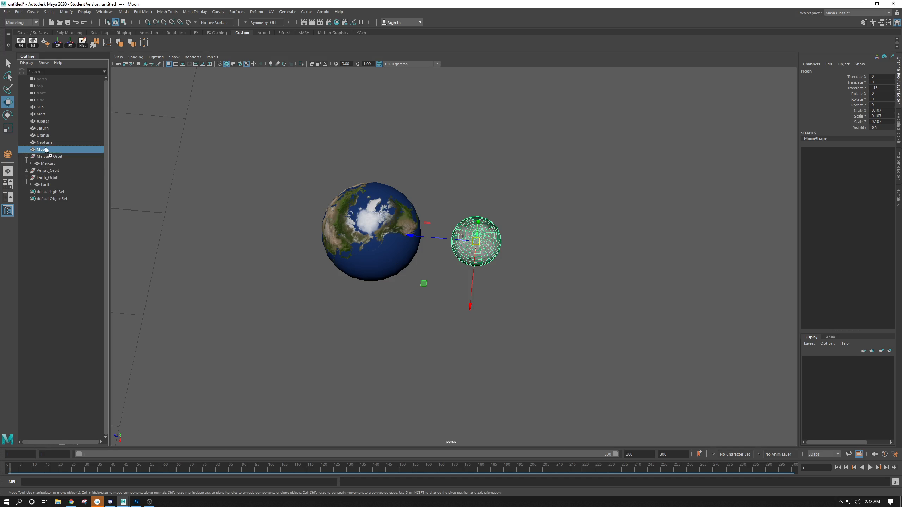
pyautogui.moveTo(46, 151); pyautogui.dragTo(40, 181, button='middle')
pyautogui.moveTo(41, 181); pyautogui.dragTo(40, 180, button='middle')
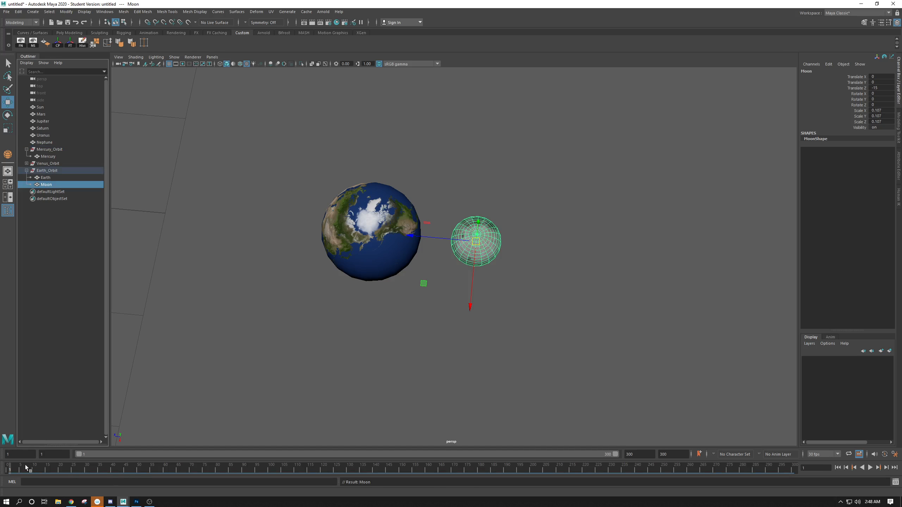
# - Play the animation to check that the Moon travels with Earth around the Sun, and return to frame 1
pyautogui.keyDown('alt'); pyautogui.moveTo(367, 346); pyautogui.dragTo(152, 329, button='right'); pyautogui.keyUp('alt')
pyautogui.keyDown('alt'); pyautogui.moveTo(302, 277); pyautogui.dragTo(450, 273, button='middle'); pyautogui.keyUp('alt')
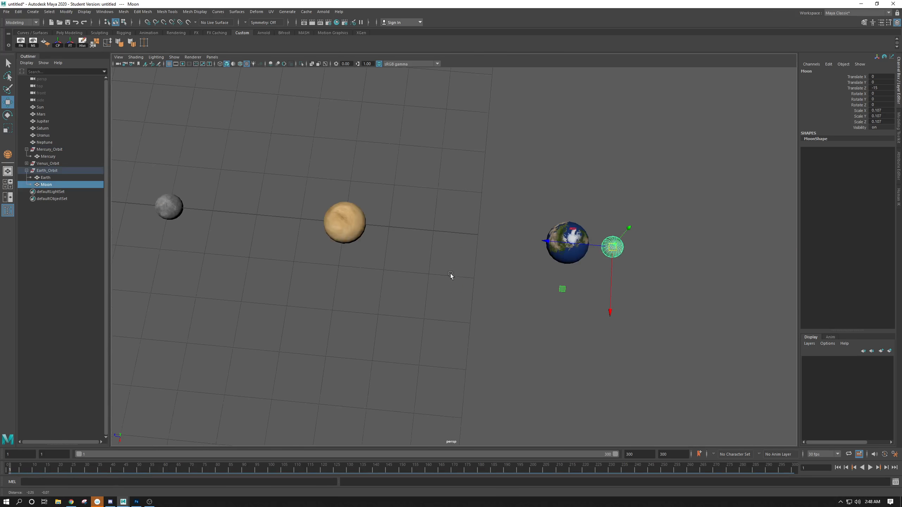
pyautogui.keyDown('alt'); pyautogui.moveTo(450, 274); pyautogui.dragTo(568, 284); pyautogui.keyUp('alt')
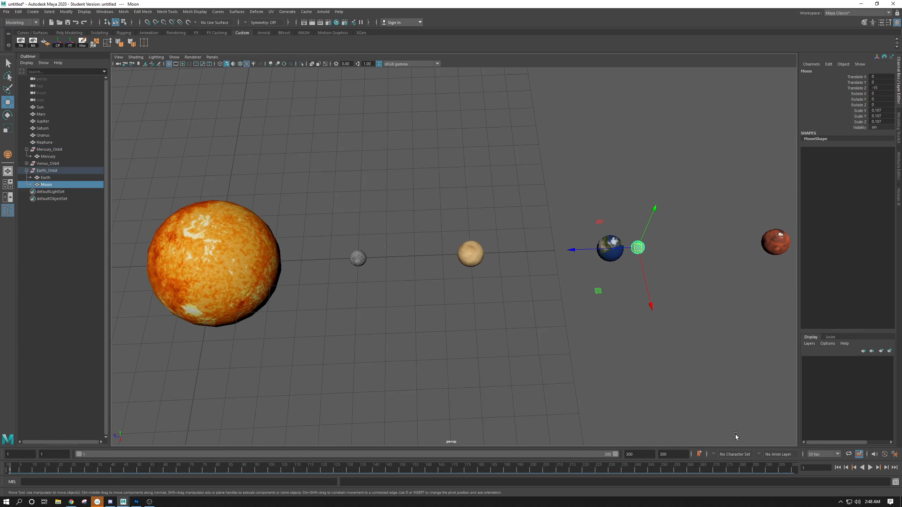
pyautogui.keyDown('alt'); pyautogui.moveTo(734, 433); pyautogui.dragTo(596, 290, button='right'); pyautogui.keyUp('alt')
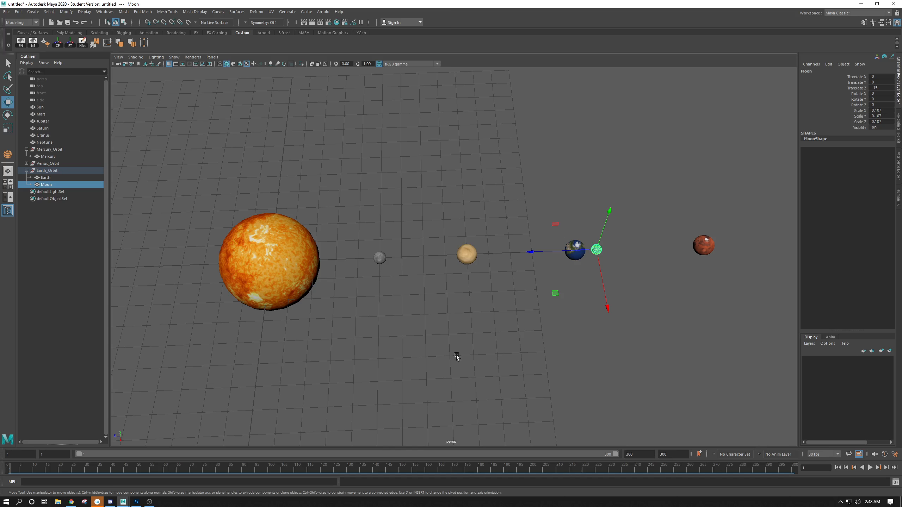
pyautogui.keyDown('alt'); pyautogui.moveTo(456, 358); pyautogui.dragTo(353, 325, button='right'); pyautogui.keyUp('alt')
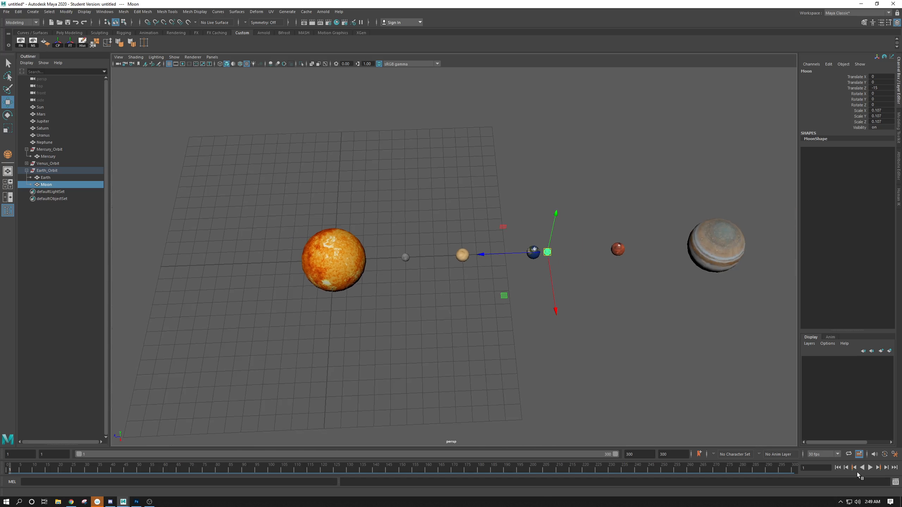
pyautogui.click(870, 468)
pyautogui.keyDown('alt'); pyautogui.moveTo(668, 371); pyautogui.dragTo(600, 335, button='right'); pyautogui.keyUp('alt')
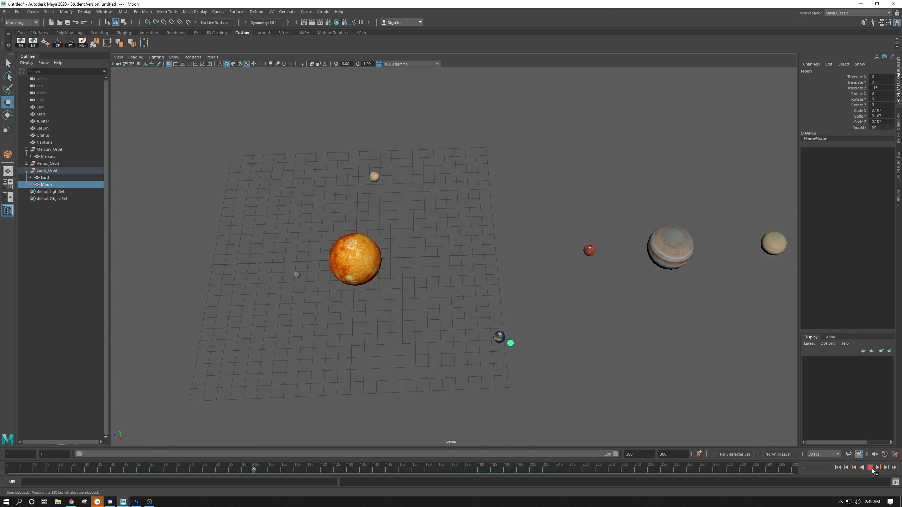
pyautogui.keyDown('alt'); pyautogui.moveTo(314, 334); pyautogui.dragTo(249, 355); pyautogui.keyUp('alt')
pyautogui.moveTo(123, 468); pyautogui.dragTo(8, 462)
pyautogui.keyDown('alt'); pyautogui.moveTo(313, 318); pyautogui.dragTo(652, 342, button='right'); pyautogui.keyUp('alt')
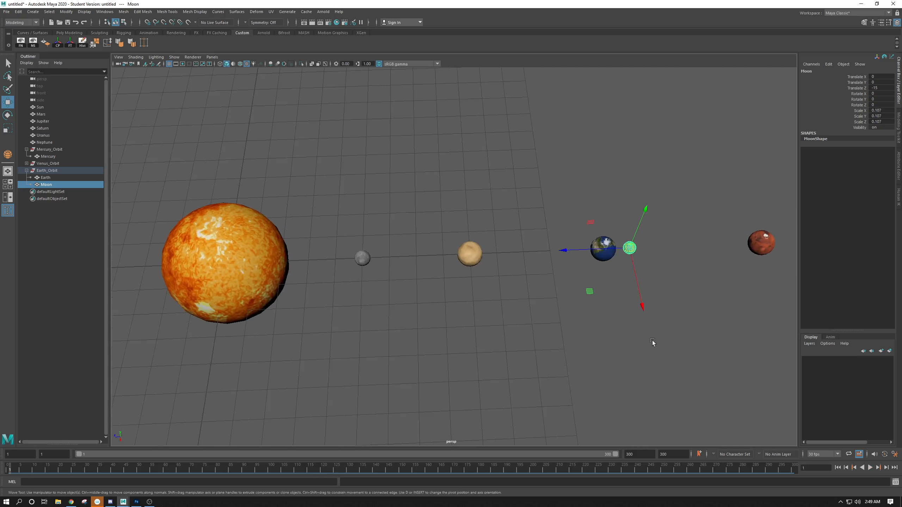
pyautogui.keyDown('alt'); pyautogui.moveTo(652, 342); pyautogui.dragTo(454, 316, button='middle'); pyautogui.keyUp('alt')
pyautogui.keyDown('alt'); pyautogui.moveTo(454, 316); pyautogui.dragTo(408, 342); pyautogui.keyUp('alt')
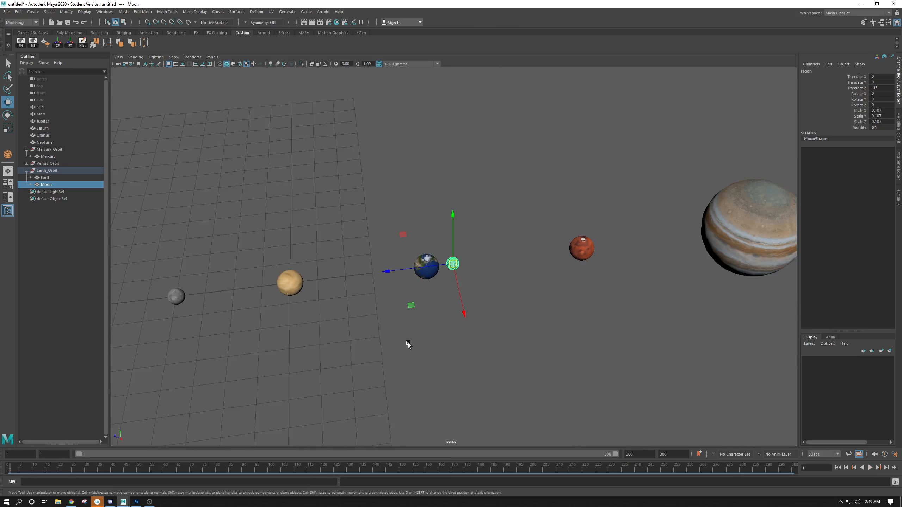
pyautogui.keyDown('alt'); pyautogui.moveTo(408, 342); pyautogui.dragTo(592, 395, button='right'); pyautogui.keyUp('alt')
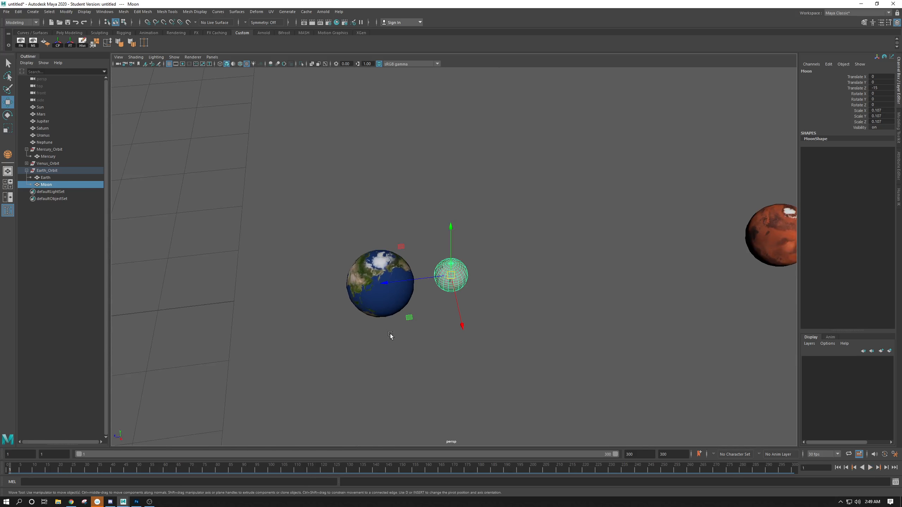
pyautogui.keyDown('alt'); pyautogui.moveTo(393, 334); pyautogui.dragTo(489, 329, button='middle'); pyautogui.keyUp('alt')
pyautogui.keyDown('alt'); pyautogui.moveTo(489, 328); pyautogui.dragTo(319, 292, button='right'); pyautogui.keyUp('alt')
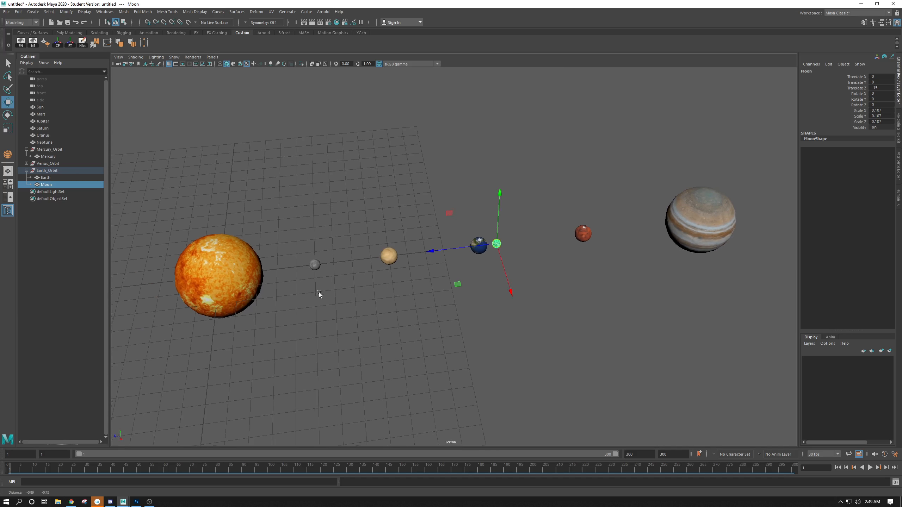
# - Play and scrub through the animation to examine how the Moon sits relative to Earth along the orbit, and return to frame 1
pyautogui.hotkey('alt', 'v')
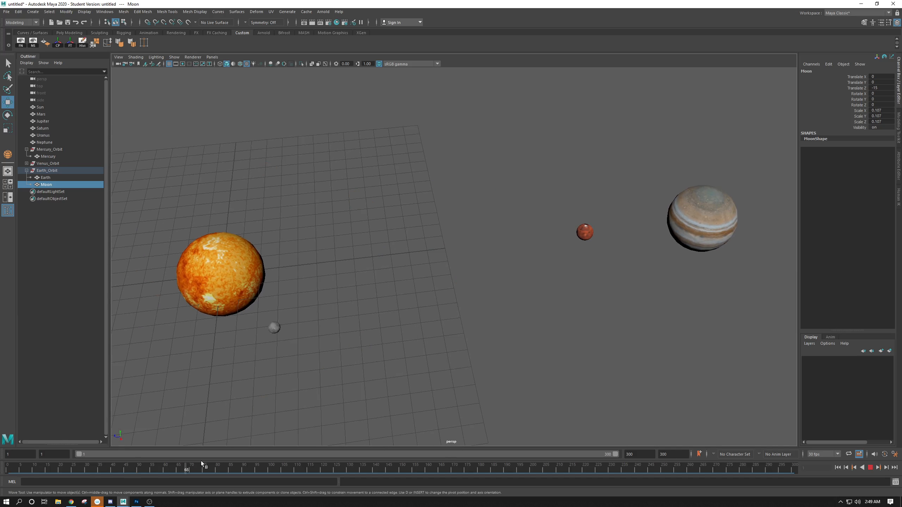
pyautogui.moveTo(312, 465); pyautogui.dragTo(305, 466)
pyautogui.keyDown('alt'); pyautogui.moveTo(245, 110); pyautogui.dragTo(385, 167, button='middle'); pyautogui.keyUp('alt')
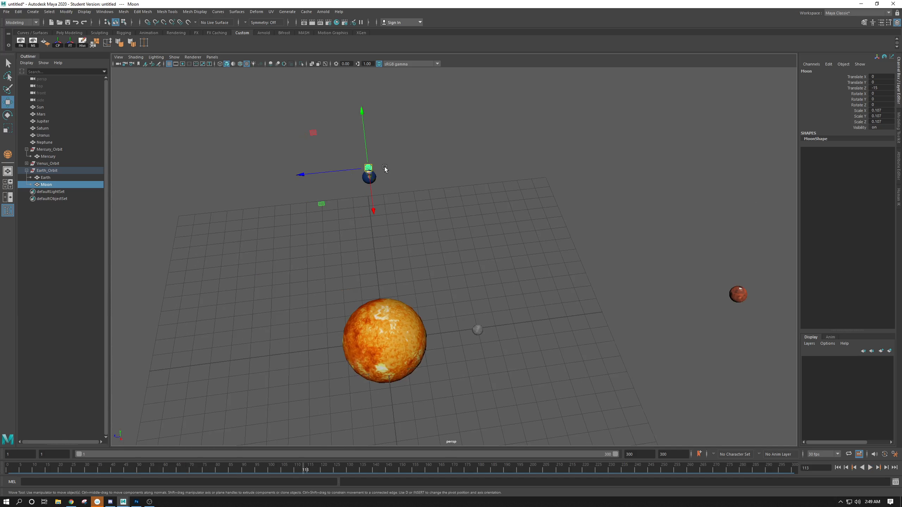
pyautogui.moveTo(220, 472); pyautogui.dragTo(352, 469)
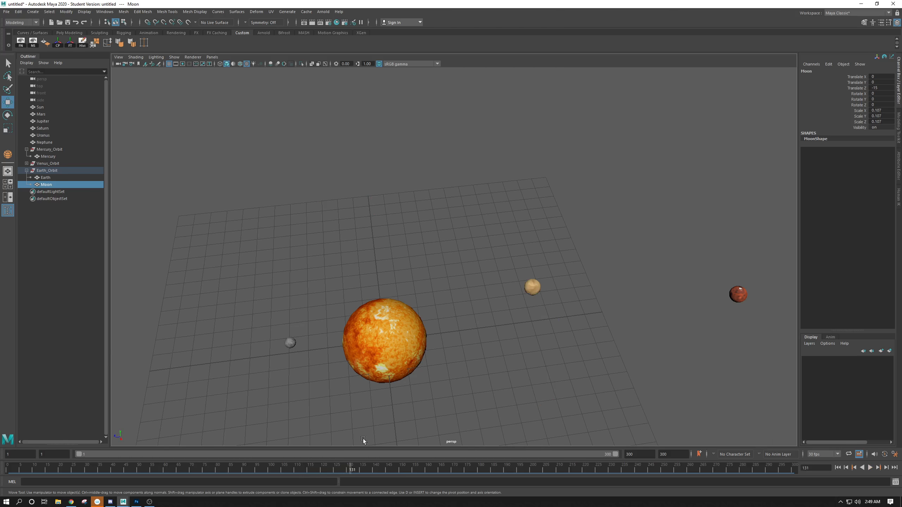
pyautogui.keyDown('alt'); pyautogui.moveTo(363, 439); pyautogui.dragTo(414, 173, button='middle'); pyautogui.keyUp('alt')
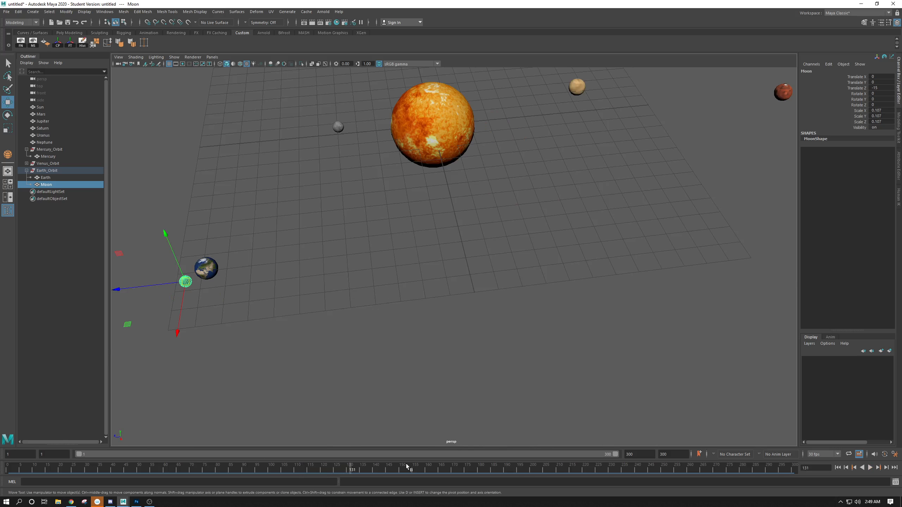
pyautogui.moveTo(407, 467); pyautogui.dragTo(447, 471)
pyautogui.keyDown('alt'); pyautogui.moveTo(549, 252); pyautogui.dragTo(555, 364, button='middle'); pyautogui.keyUp('alt')
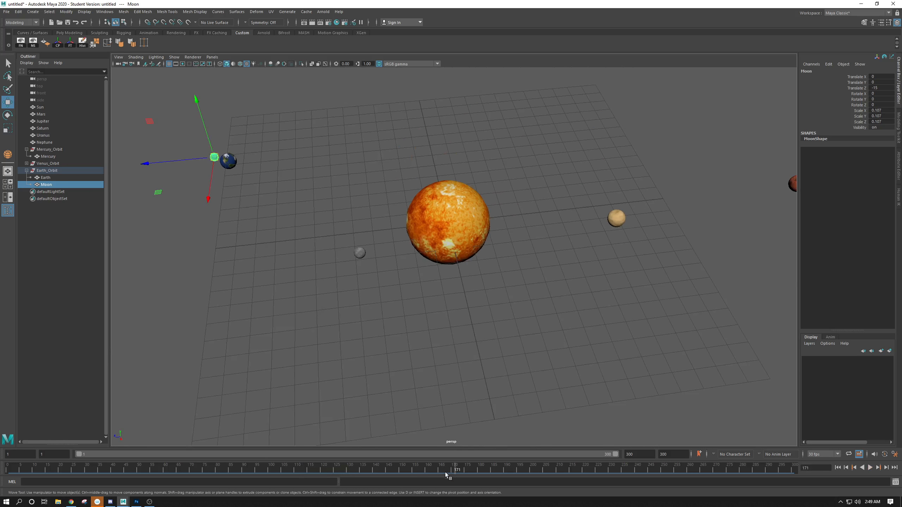
pyautogui.moveTo(446, 474); pyautogui.dragTo(2, 471)
pyautogui.hotkey('alt', 'v')
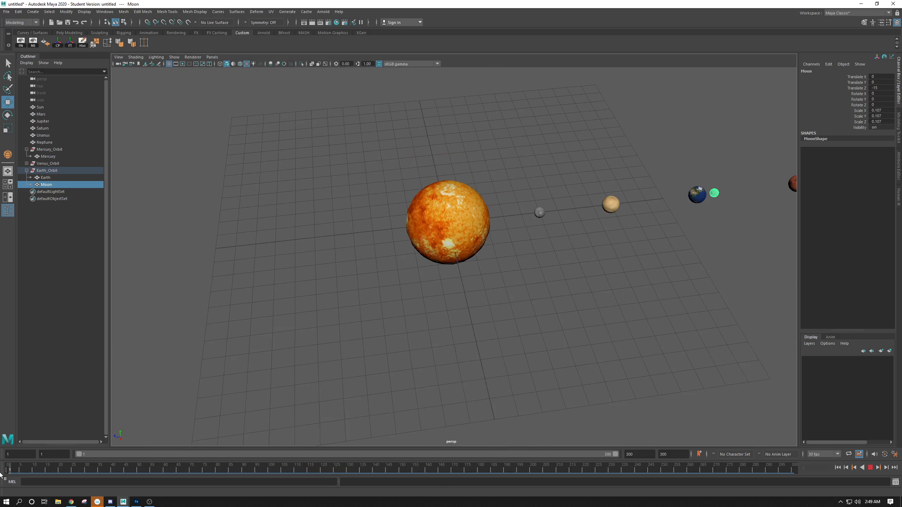
pyautogui.hotkey('alt', 'v')
# - Try rotating the Moon about its own pivot beside Earth, and undo the rotation
pyautogui.keyDown('alt'); pyautogui.moveTo(466, 289); pyautogui.dragTo(229, 296, button='middle'); pyautogui.keyUp('alt')
pyautogui.keyDown('alt'); pyautogui.moveTo(229, 296); pyautogui.dragTo(330, 296, button='right'); pyautogui.keyUp('alt')
pyautogui.keyDown('alt'); pyautogui.moveTo(330, 296); pyautogui.dragTo(481, 306, button='middle'); pyautogui.keyUp('alt')
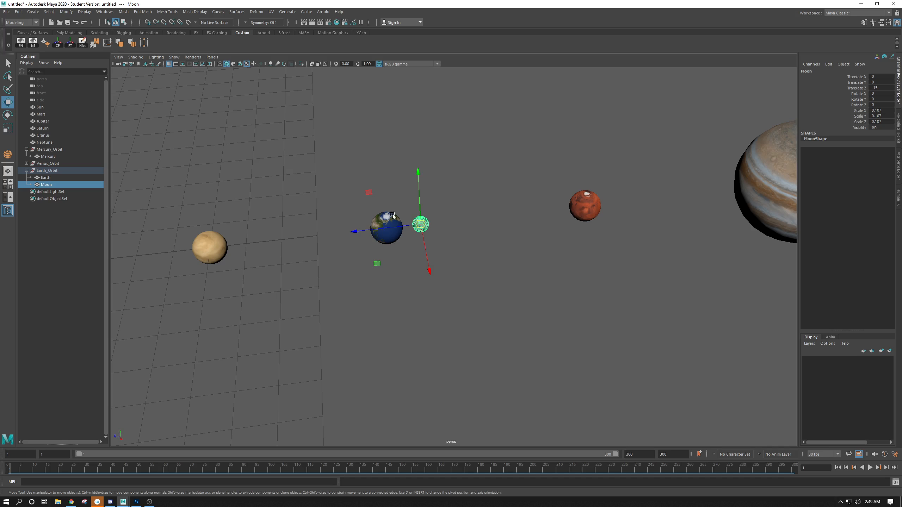
pyautogui.scroll(5, 384, 223)
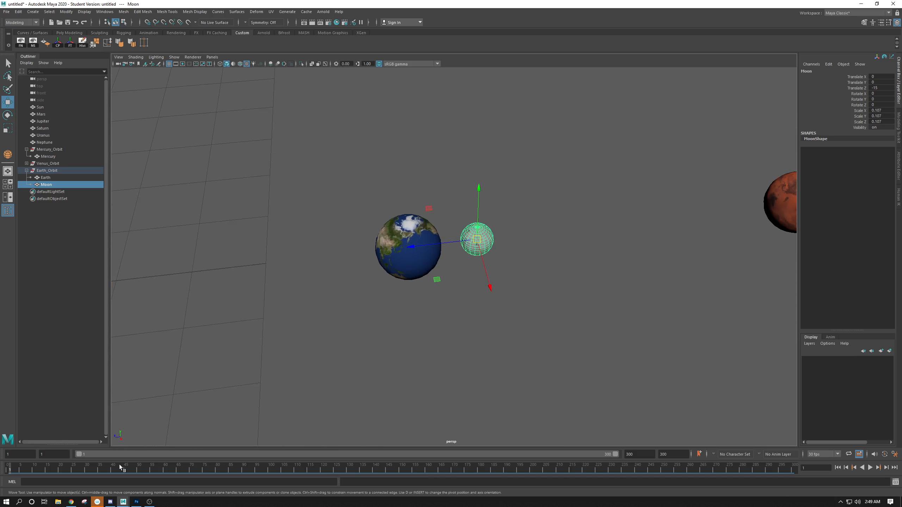
pyautogui.click(92, 469)
pyautogui.moveTo(45, 469); pyautogui.dragTo(19, 469)
pyautogui.scroll(5, 460, 237)
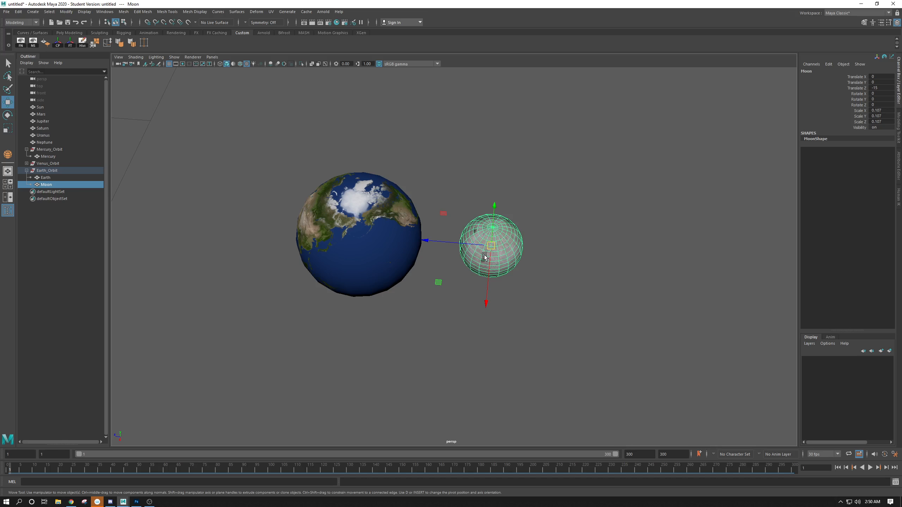
pyautogui.press('e')
pyautogui.moveTo(459, 295); pyautogui.dragTo(446, 283)
pyautogui.hotkey('ctrl', 'z')
pyautogui.keyDown('alt'); pyautogui.moveTo(610, 291); pyautogui.dragTo(543, 259); pyautogui.keyUp('alt')
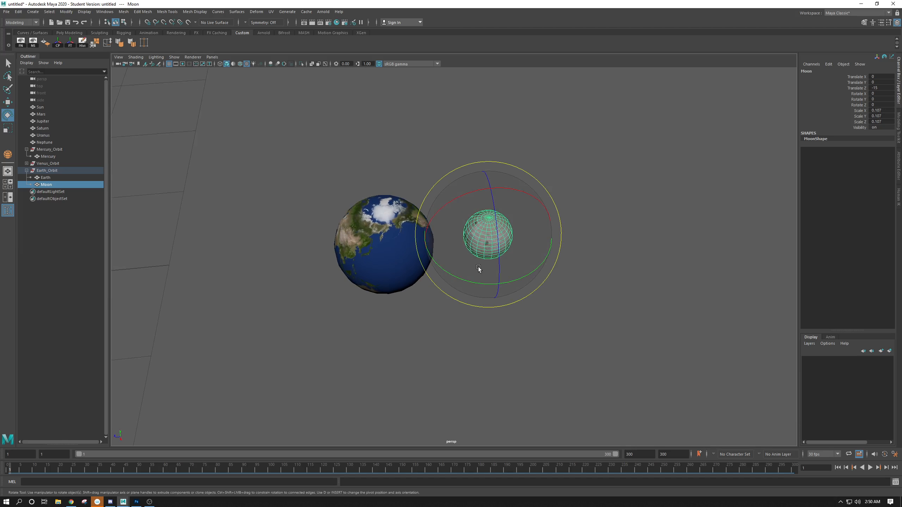
pyautogui.keyDown('alt'); pyautogui.moveTo(526, 294); pyautogui.dragTo(443, 336); pyautogui.keyUp('alt')
# - Scale the Moon down uniformly to 0.068
pyautogui.press('w')
pyautogui.press('e')
pyautogui.press('r')
pyautogui.click(442, 309)
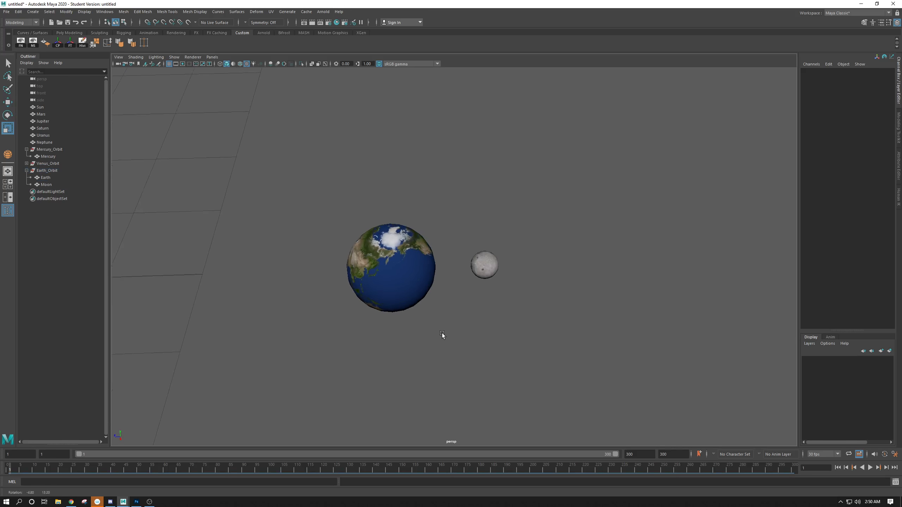
pyautogui.click(485, 261)
pyautogui.scroll(-2, 465, 306)
pyautogui.click(483, 291)
pyautogui.keyDown('alt'); pyautogui.moveTo(483, 291); pyautogui.dragTo(507, 298); pyautogui.keyUp('alt')
pyautogui.click(506, 273)
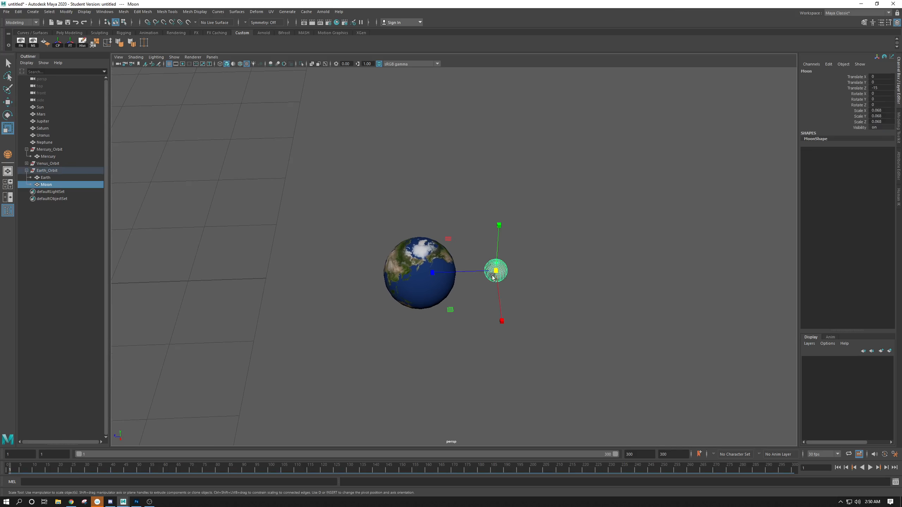
# - Move the Moon's pivot along Z to the centre of Earth, snapping it to the grid
pyautogui.press('w')
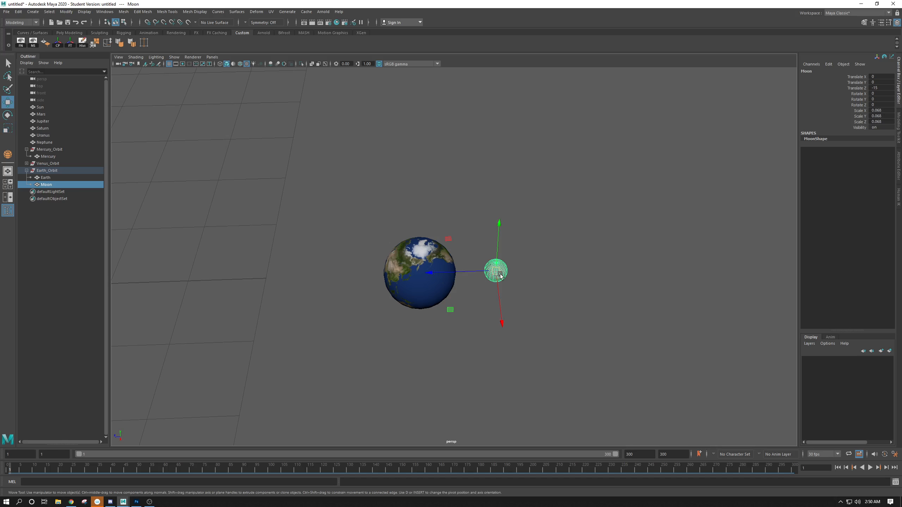
pyautogui.press('e')
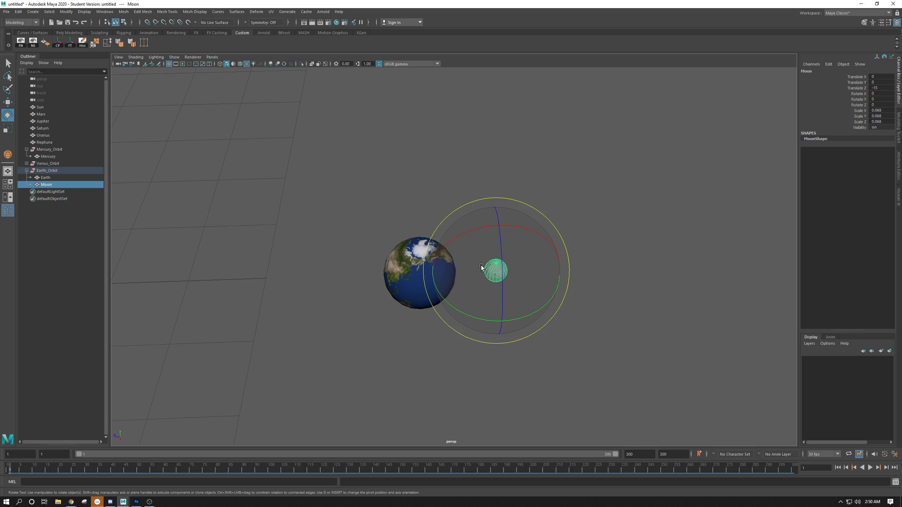
pyautogui.scroll(3, 382, 217)
pyautogui.press('w')
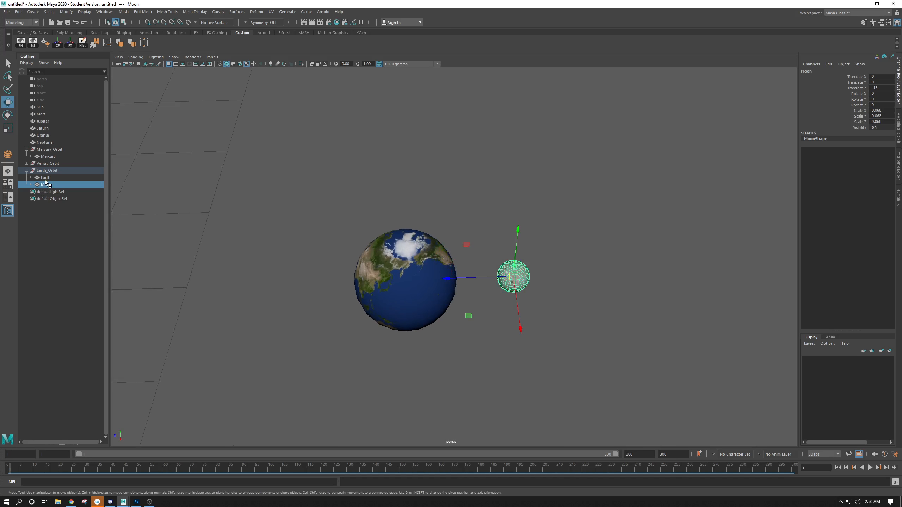
pyautogui.keyDown('alt'); pyautogui.moveTo(428, 285); pyautogui.dragTo(430, 278); pyautogui.keyUp('alt')
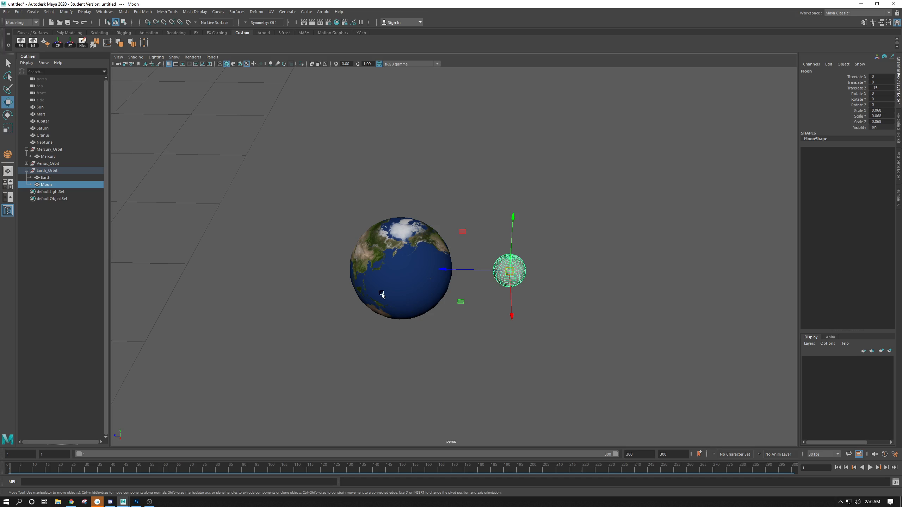
pyautogui.press('Insert')
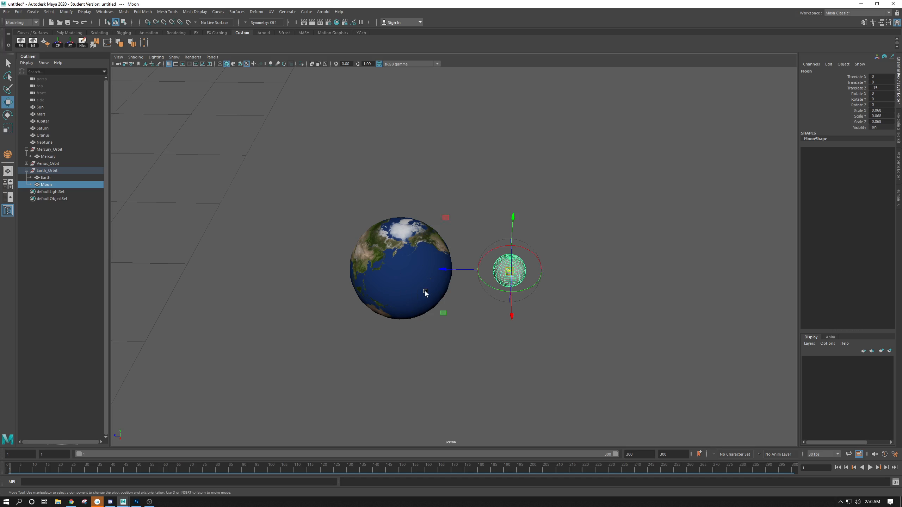
pyautogui.moveTo(459, 271); pyautogui.dragTo(355, 260)
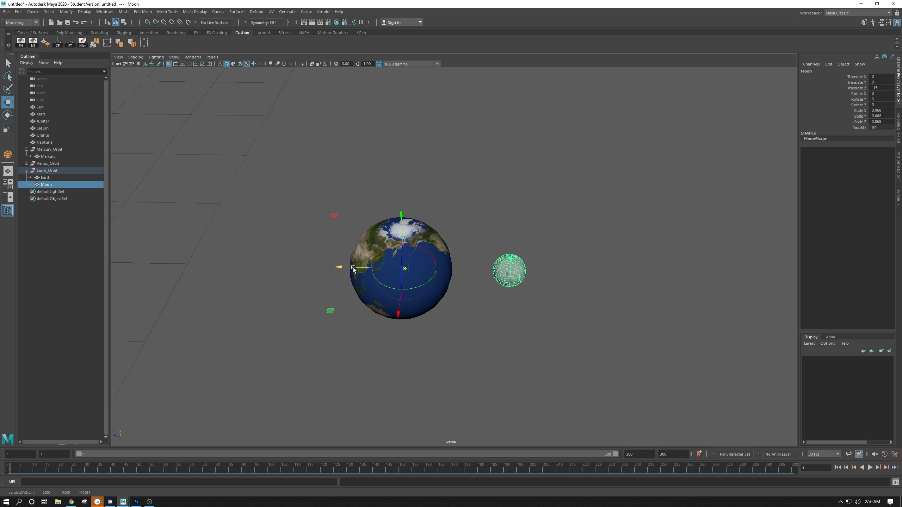
pyautogui.press('x')
pyautogui.moveTo(347, 272); pyautogui.dragTo(370, 283)
pyautogui.press('x')
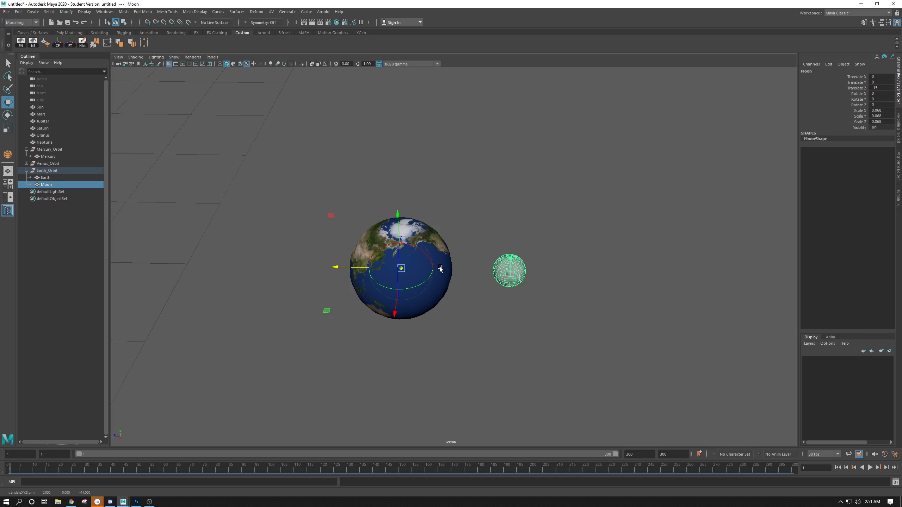
pyautogui.press('d')
pyautogui.keyDown('alt'); pyautogui.moveTo(495, 323); pyautogui.dragTo(401, 309); pyautogui.keyUp('alt')
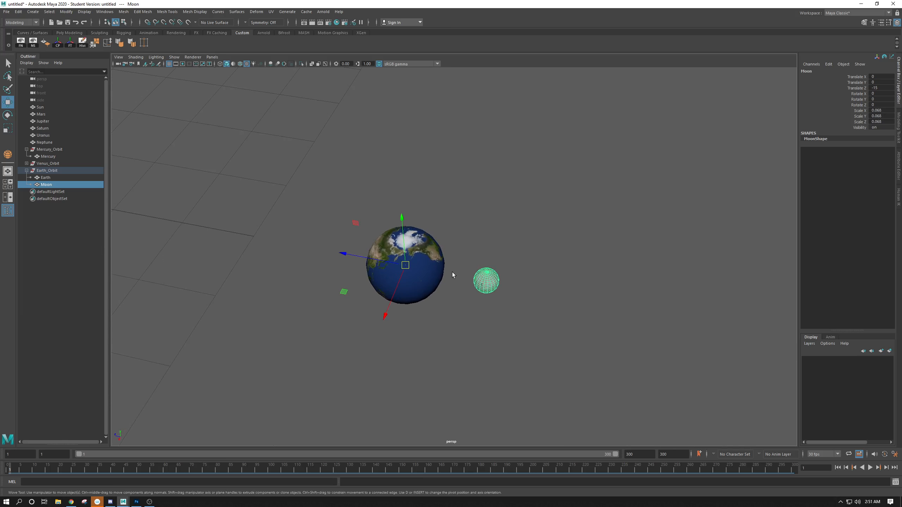
# - Key the Moon's Rotate Y at 0 on frame 1
pyautogui.press('e')
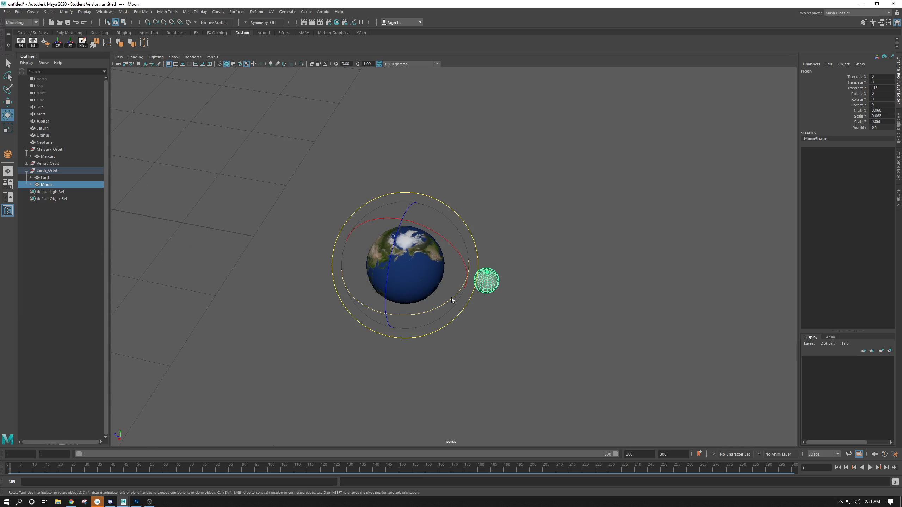
pyautogui.rightClick(860, 99)
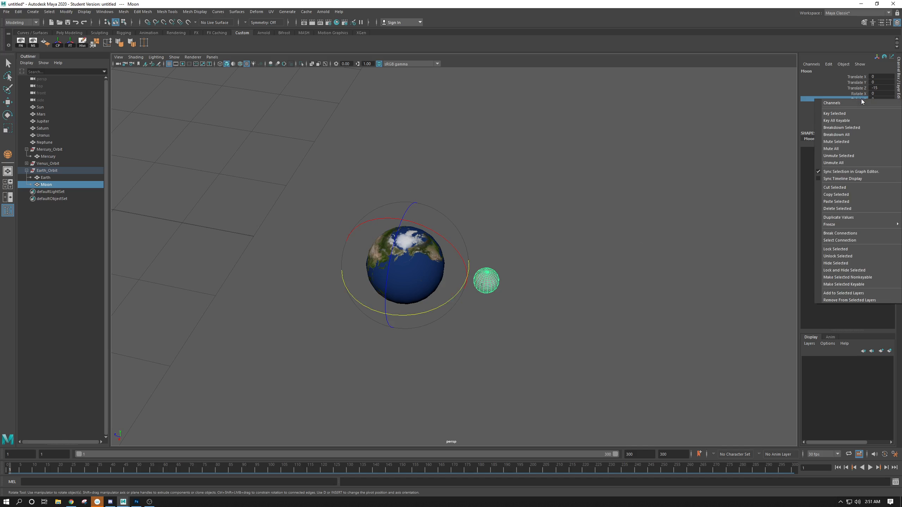
pyautogui.click(849, 115)
# - Try rotating the Moon around Earth about Y on frame 300, and undo the rotation
pyautogui.moveTo(255, 469); pyautogui.dragTo(481, 447)
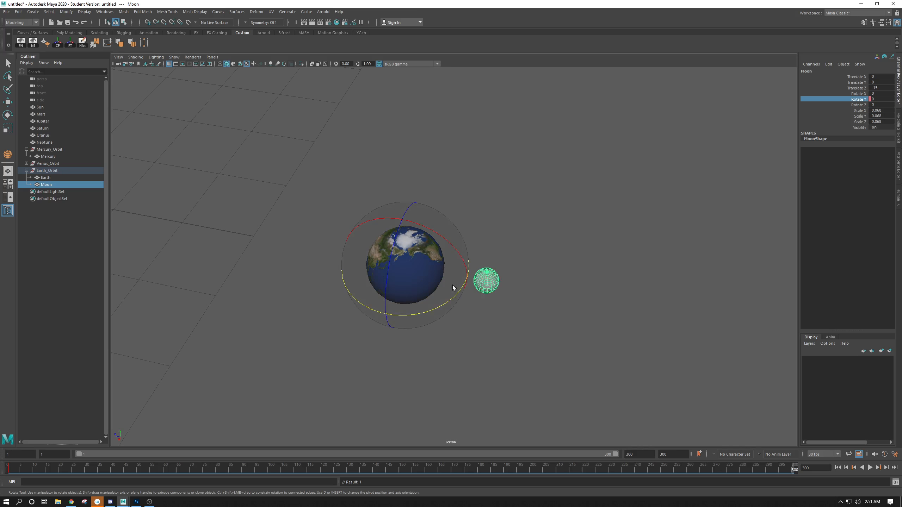
pyautogui.moveTo(457, 302); pyautogui.dragTo(396, 337)
pyautogui.hotkey('ctrl', 'z')
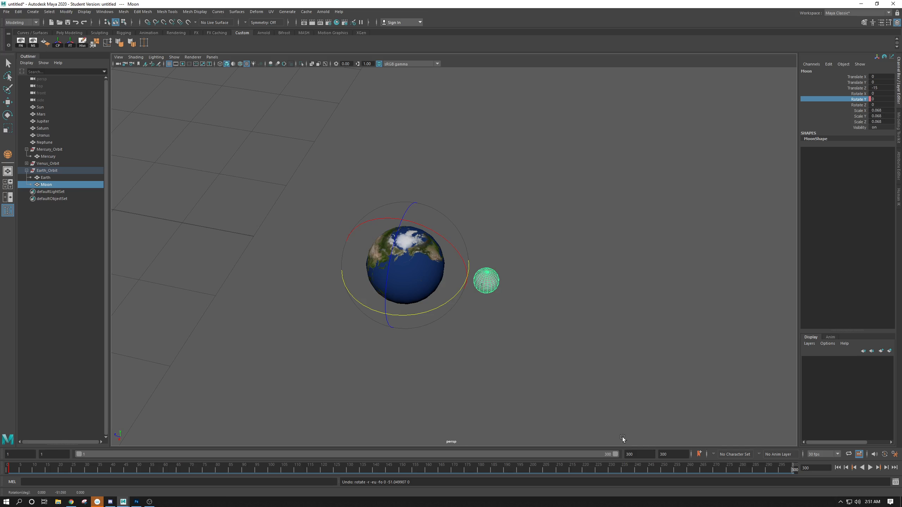
# - Set the Moon's Rotate Y to -1800 on frame 300 and key it
pyautogui.moveTo(388, 470); pyautogui.dragTo(843, 480)
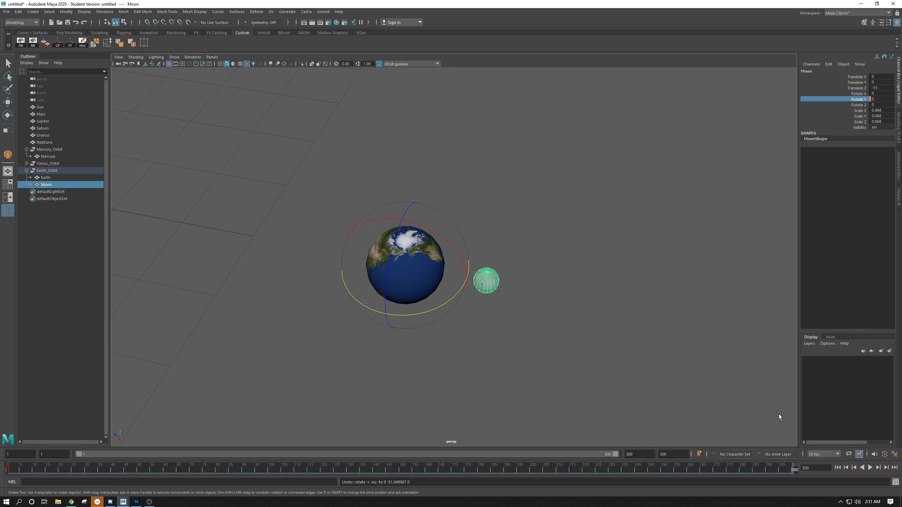
pyautogui.doubleClick(890, 100)
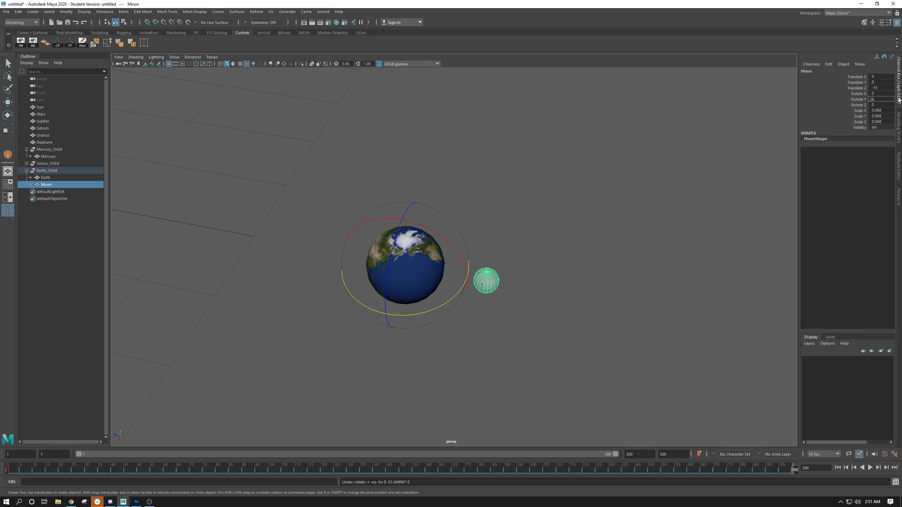
pyautogui.press('BackSpace')
pyautogui.press('BackSpace')
pyautogui.rightClick(856, 99)
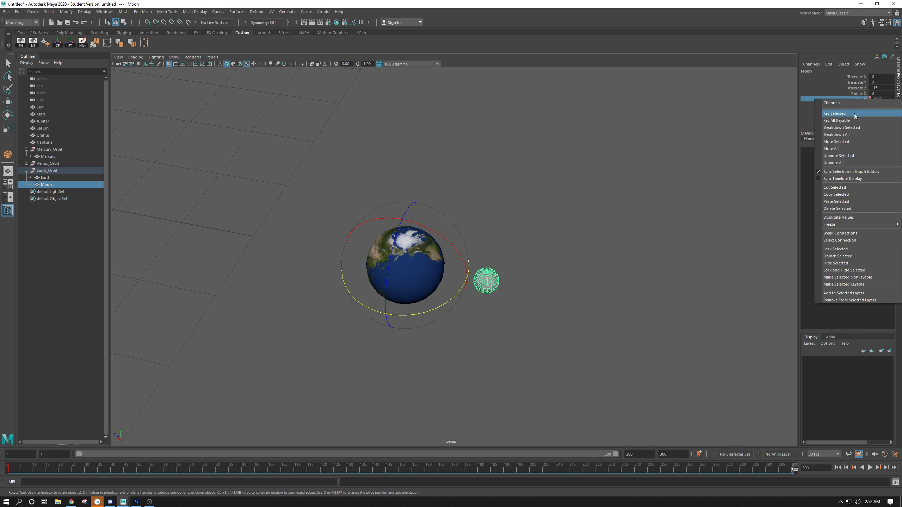
pyautogui.click(833, 113)
# - Give both keys of the Moon's Rotate Y curve linear tangents in the Graph Editor
pyautogui.press('r')
pyautogui.rightClick(851, 113)
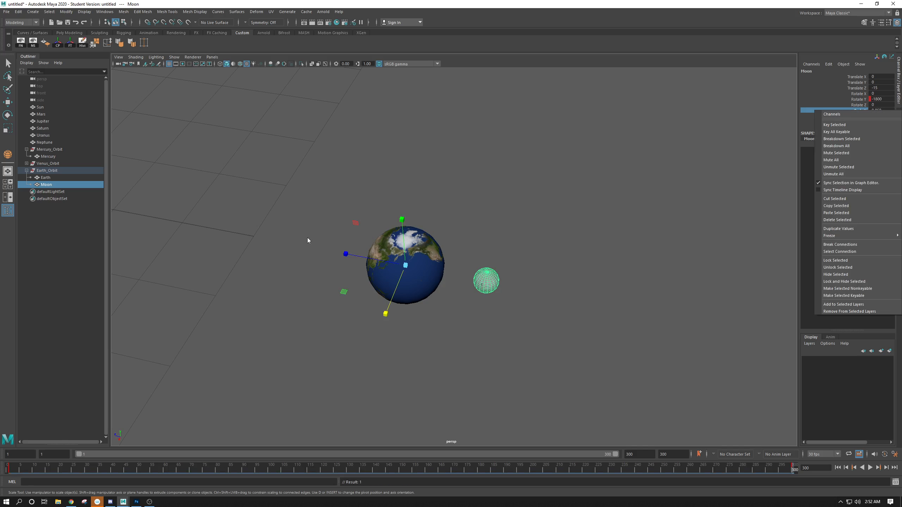
pyautogui.click(235, 84)
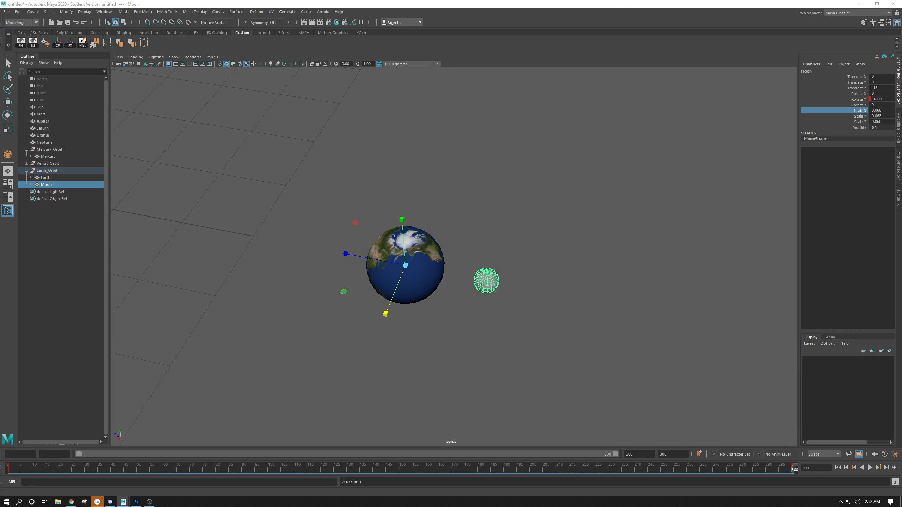
pyautogui.moveTo(0, 39); pyautogui.dragTo(498, 103)
pyautogui.press('f')
pyautogui.keyDown('alt'); pyautogui.moveTo(468, 247); pyautogui.dragTo(384, 267, button='right'); pyautogui.keyUp('alt')
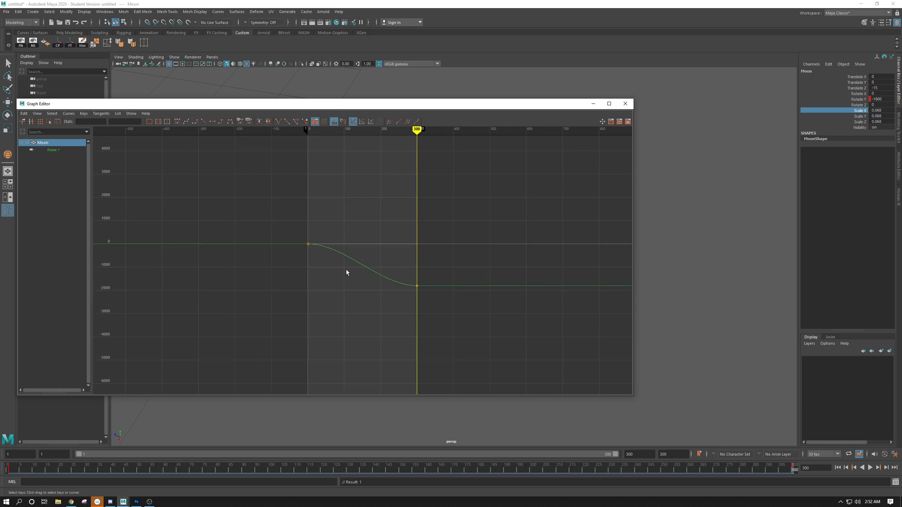
pyautogui.press('f')
pyautogui.moveTo(179, 193); pyautogui.dragTo(517, 360)
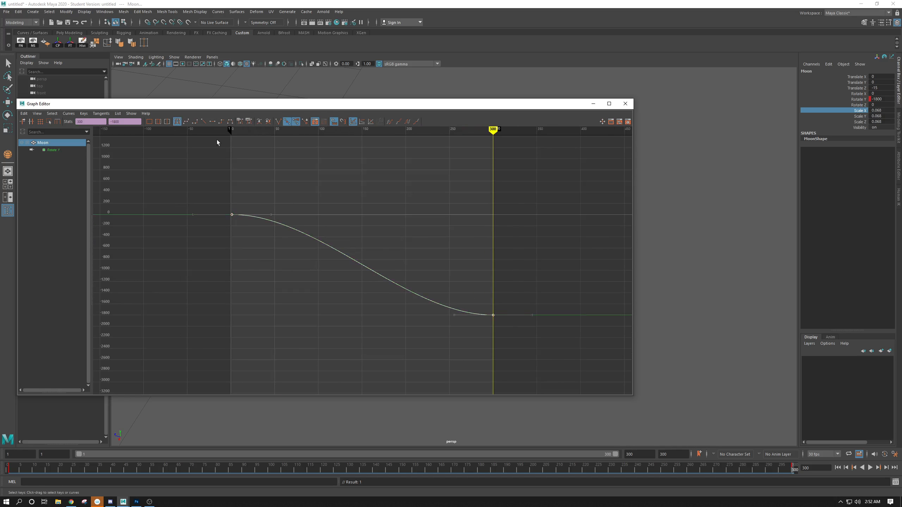
pyautogui.click(204, 121)
pyautogui.moveTo(560, 107); pyautogui.dragTo(0, 83)
# - Scrub the timeline and play the animation from frame 1 to check the Moon circling Earth as Earth orbits the Sun
pyautogui.keyDown('alt'); pyautogui.moveTo(428, 242); pyautogui.dragTo(279, 191, button='right'); pyautogui.keyUp('alt')
pyautogui.press('w')
pyautogui.click(362, 194)
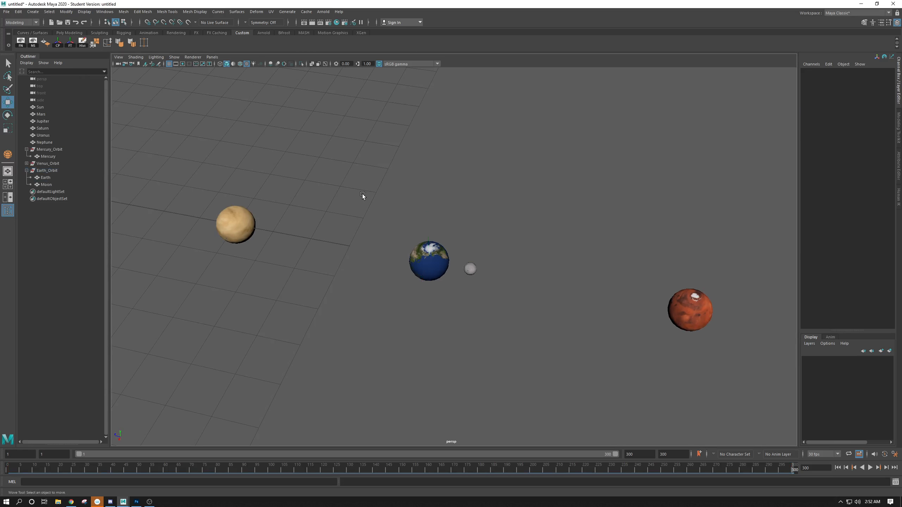
pyautogui.keyDown('alt'); pyautogui.moveTo(362, 194); pyautogui.dragTo(442, 328); pyautogui.keyUp('alt')
pyautogui.click(14, 469)
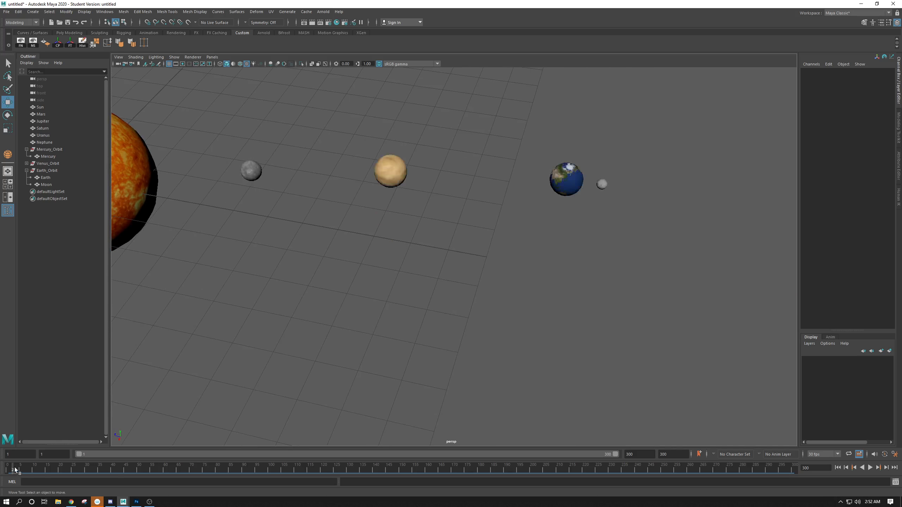
pyautogui.moveTo(15, 467); pyautogui.dragTo(62, 467)
pyautogui.keyDown('alt'); pyautogui.moveTo(254, 293); pyautogui.dragTo(179, 290, button='right'); pyautogui.keyUp('alt')
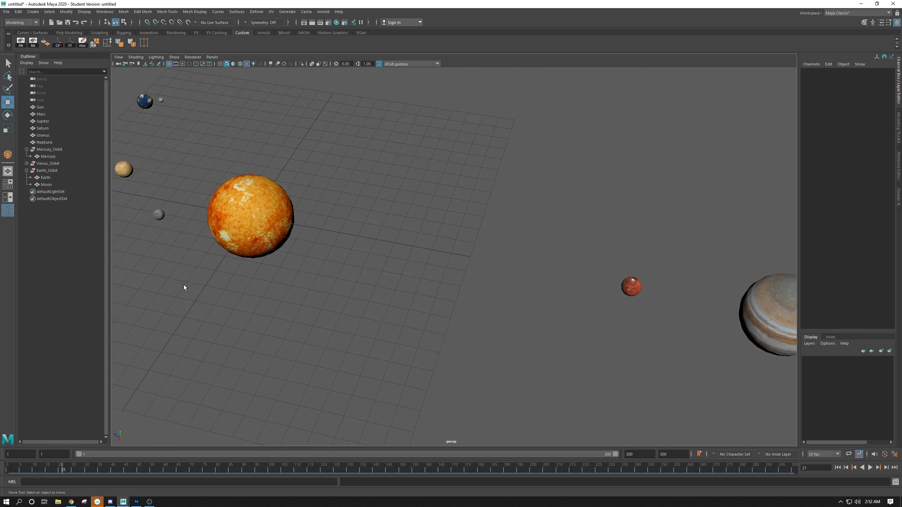
pyautogui.keyDown('alt'); pyautogui.moveTo(184, 287); pyautogui.dragTo(156, 413); pyautogui.keyUp('alt')
pyautogui.moveTo(90, 472); pyautogui.dragTo(1, 451)
pyautogui.click(870, 468)
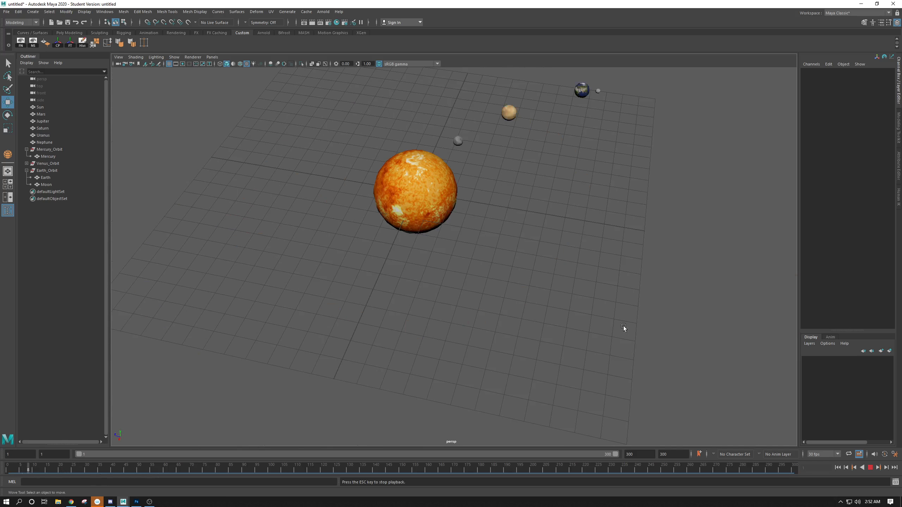
# - Check the running orbit animation around the Sun, stop playback and return to frame 1
pyautogui.keyDown('alt'); pyautogui.moveTo(624, 328); pyautogui.dragTo(486, 254); pyautogui.keyUp('alt')
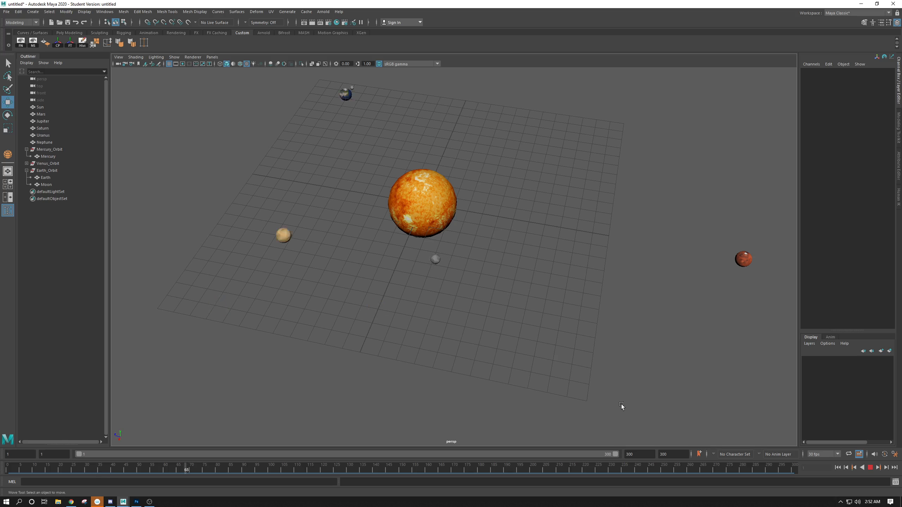
pyautogui.click(870, 467)
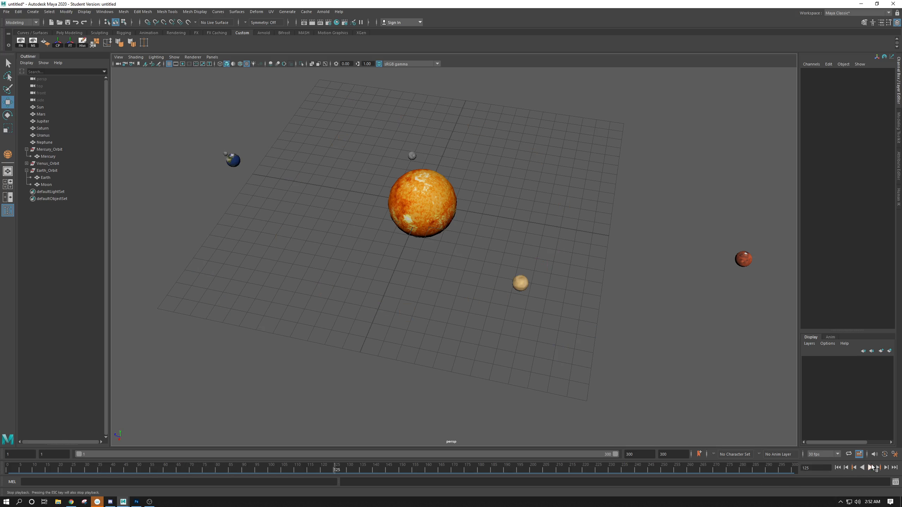
pyautogui.moveTo(220, 471); pyautogui.dragTo(8, 468)
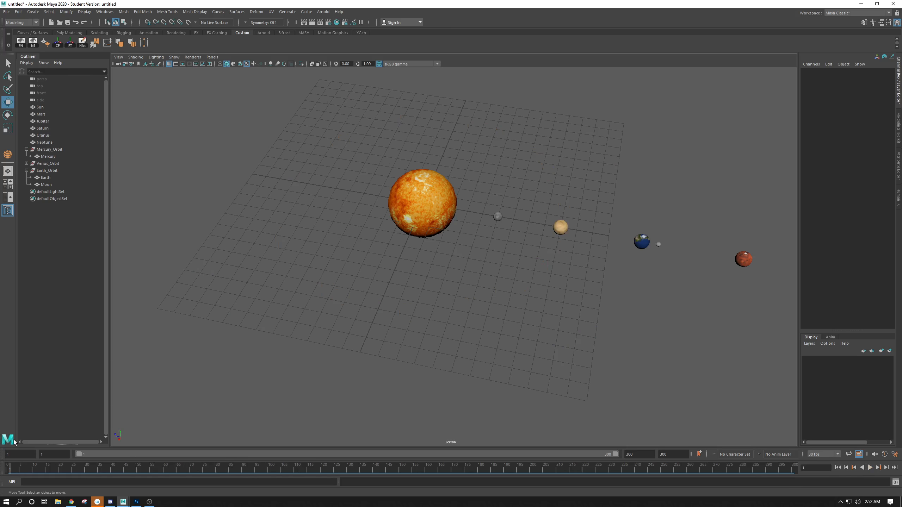
# - Show the Rotate Y curves of Mercury, Venus, Earth, the Moon and the Mercury, Venus and Earth orbit groups together in the Graph Editor
pyautogui.keyDown('alt'); pyautogui.moveTo(398, 320); pyautogui.dragTo(463, 290, button='right'); pyautogui.keyUp('alt')
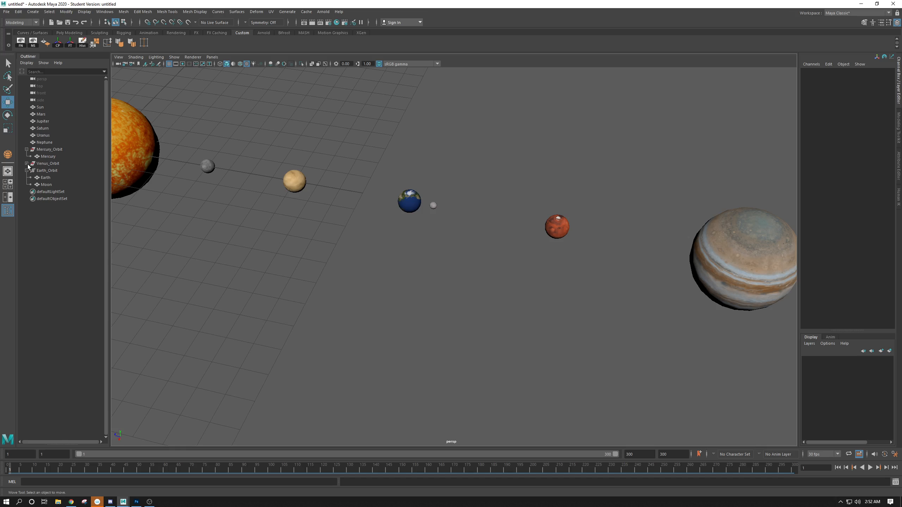
pyautogui.moveTo(29, 166); pyautogui.dragTo(60, 192, button='middle')
pyautogui.click(208, 165)
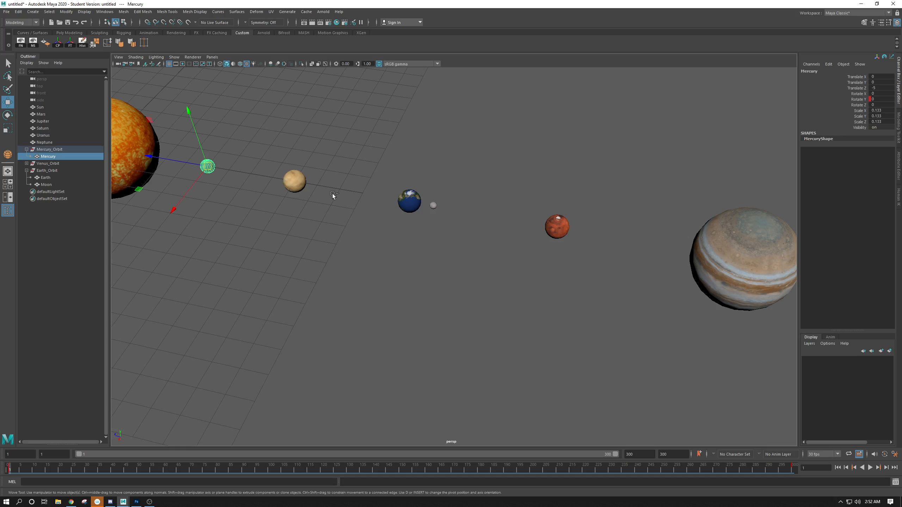
pyautogui.click(295, 182)
pyautogui.click(407, 206)
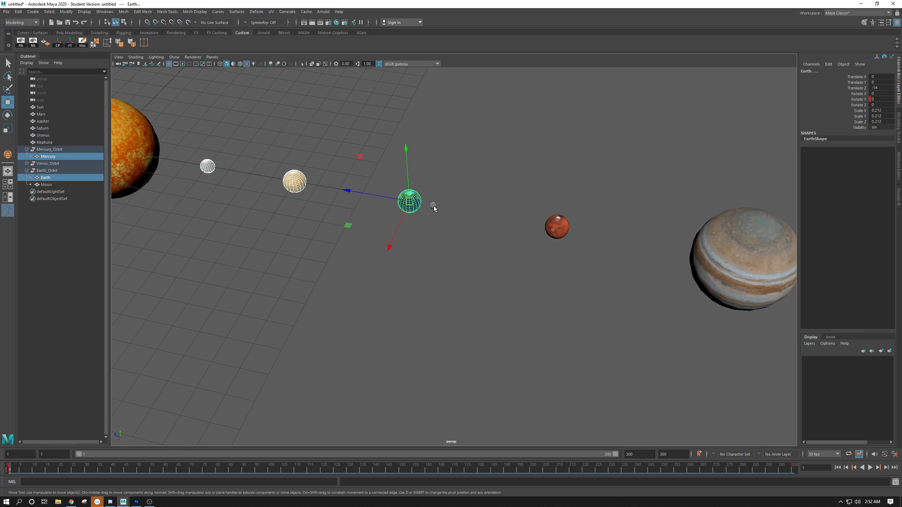
pyautogui.keyDown('shift'); pyautogui.click(434, 205); pyautogui.keyUp('shift')
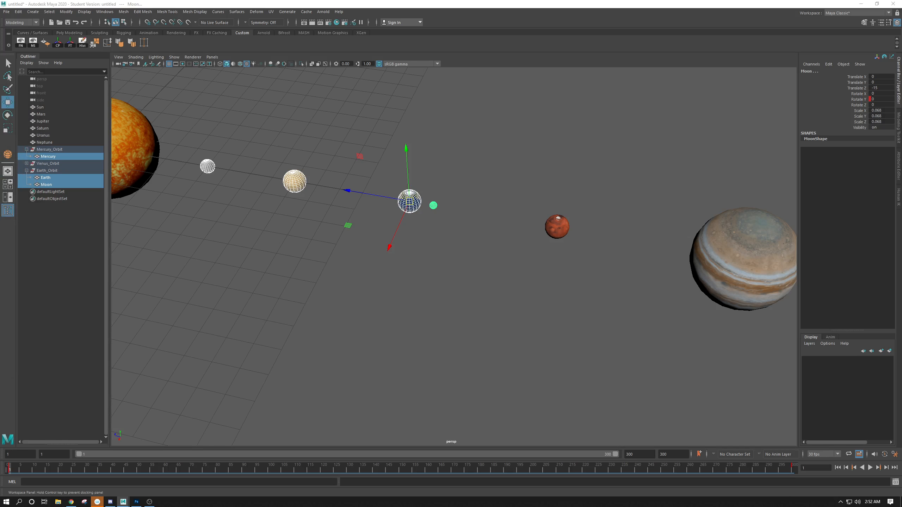
pyautogui.moveTo(0, 111); pyautogui.dragTo(786, 130)
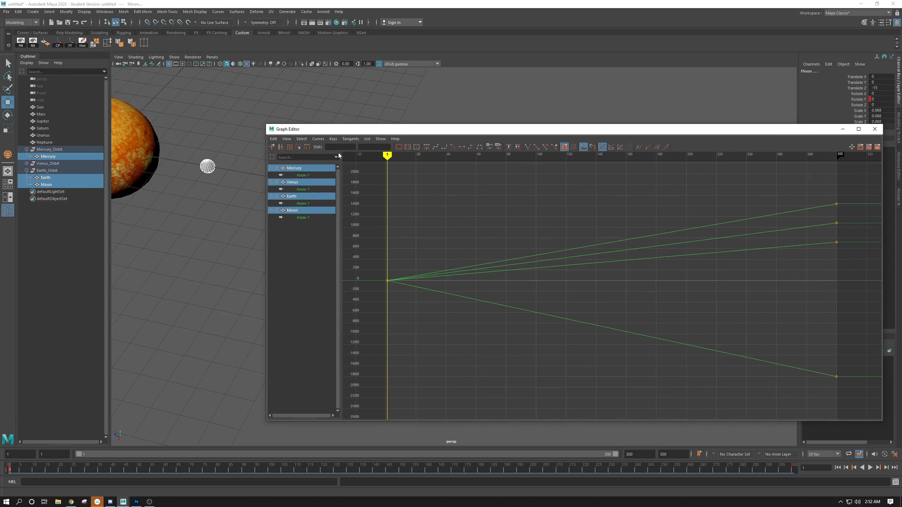
pyautogui.keyDown('ctrl'); pyautogui.click(42, 171); pyautogui.keyUp('ctrl')
pyautogui.keyDown('ctrl'); pyautogui.click(47, 164); pyautogui.keyUp('ctrl')
pyautogui.keyDown('ctrl'); pyautogui.click(50, 150); pyautogui.keyUp('ctrl')
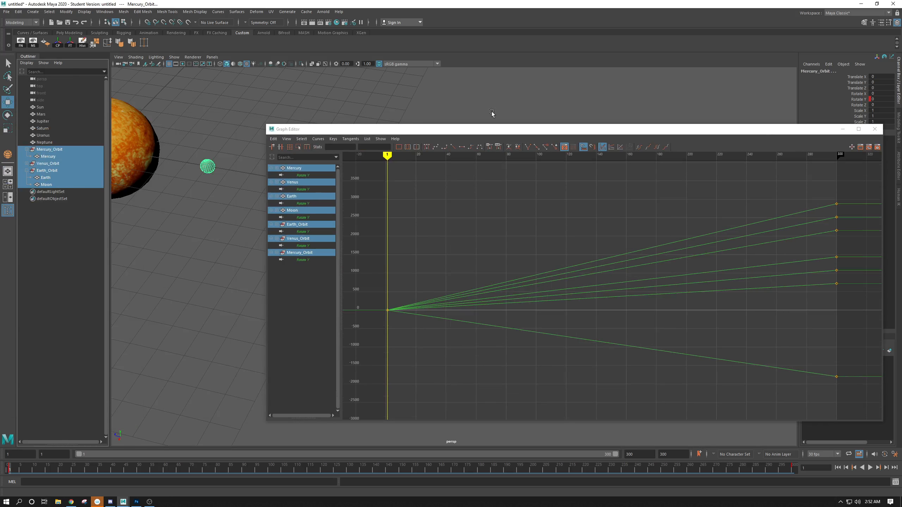
# - Move the last keys of all the displayed Rotate Y curves to frame 900 in the Graph Editor
pyautogui.moveTo(461, 127); pyautogui.dragTo(301, 94)
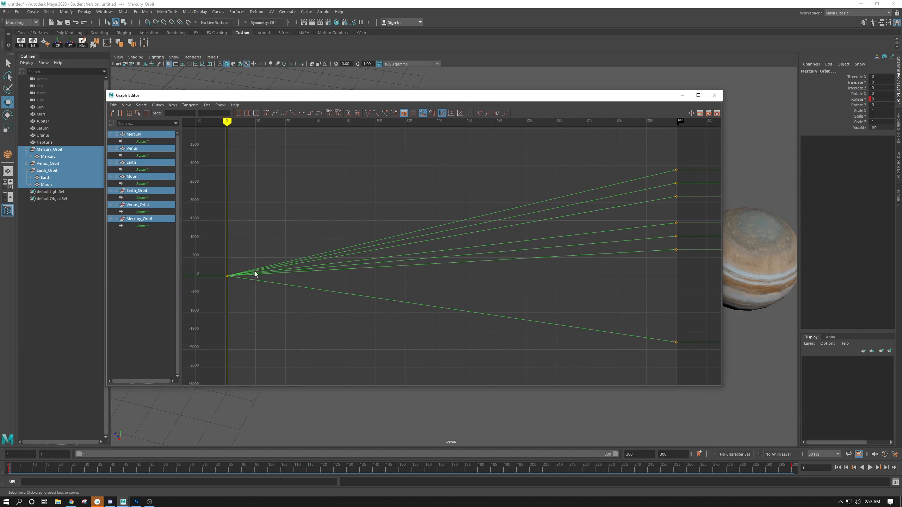
pyautogui.moveTo(249, 249); pyautogui.dragTo(210, 316)
pyautogui.moveTo(247, 230); pyautogui.dragTo(204, 312)
pyautogui.keyDown('alt'); pyautogui.moveTo(425, 236); pyautogui.dragTo(447, 166, button='middle'); pyautogui.keyUp('alt')
pyautogui.moveTo(492, 128); pyautogui.dragTo(427, 367)
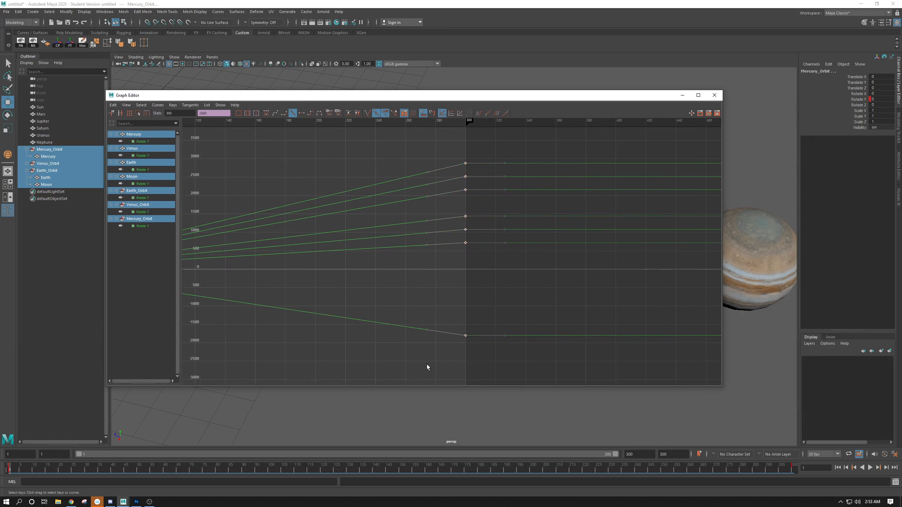
pyautogui.moveTo(496, 138); pyautogui.dragTo(428, 373)
pyautogui.moveTo(489, 143); pyautogui.dragTo(438, 387)
pyautogui.doubleClick(177, 114)
pyautogui.press('Return')
pyautogui.scroll(-5, 490, 233)
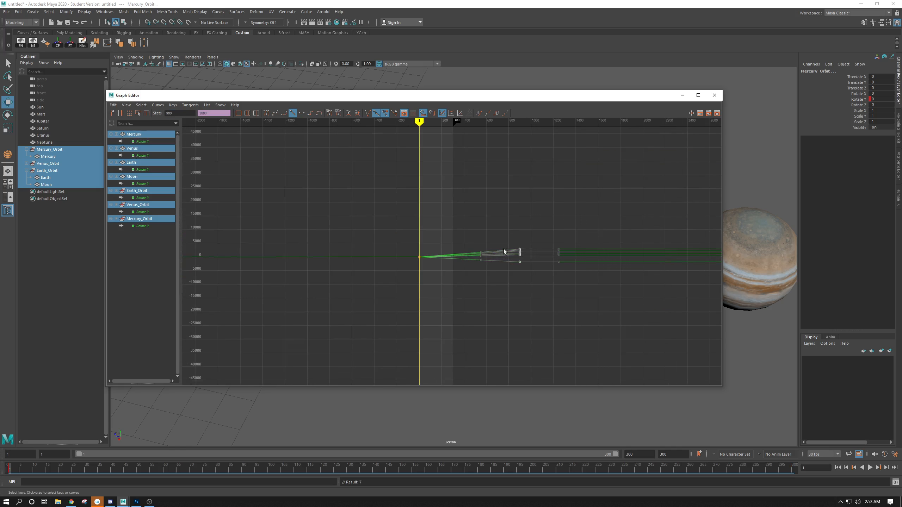
pyautogui.scroll(4, 496, 250)
pyautogui.scroll(-1, 492, 249)
pyautogui.press('a')
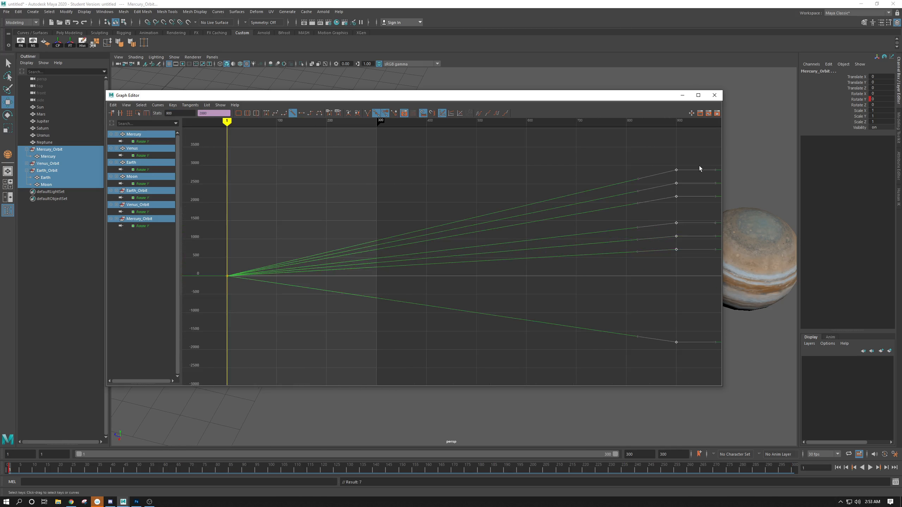
# - Set the end of the playback range to frame 900 and put the Graph Editor away
pyautogui.doubleClick(631, 454)
pyautogui.write('90')
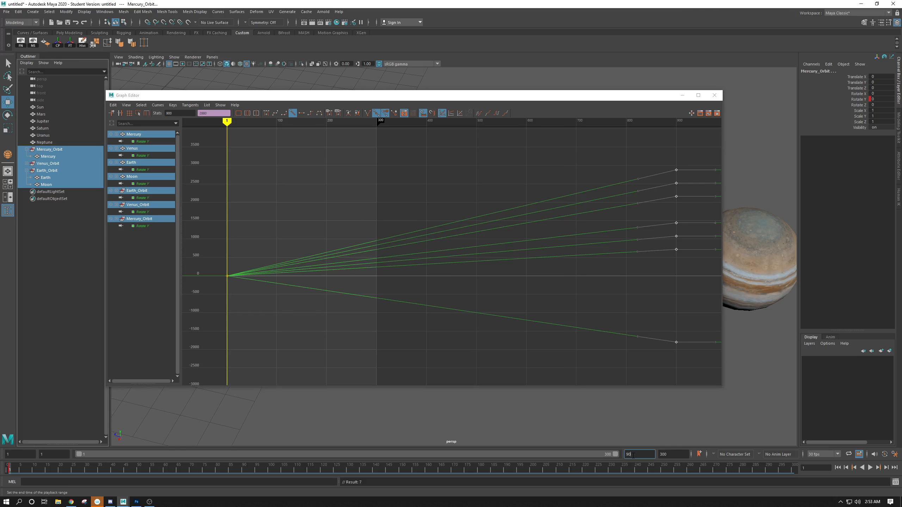
pyautogui.press('Return')
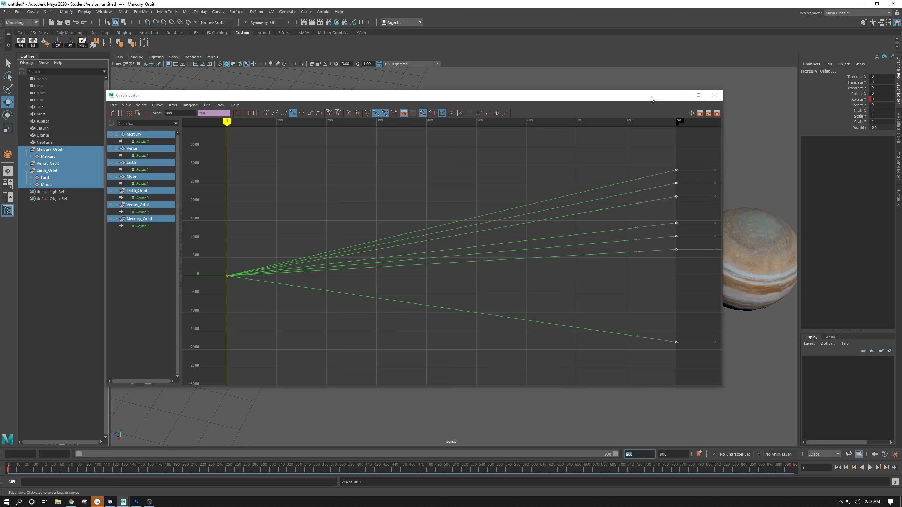
pyautogui.moveTo(650, 98); pyautogui.dragTo(621, 103)
pyautogui.moveTo(654, 156); pyautogui.dragTo(633, 384)
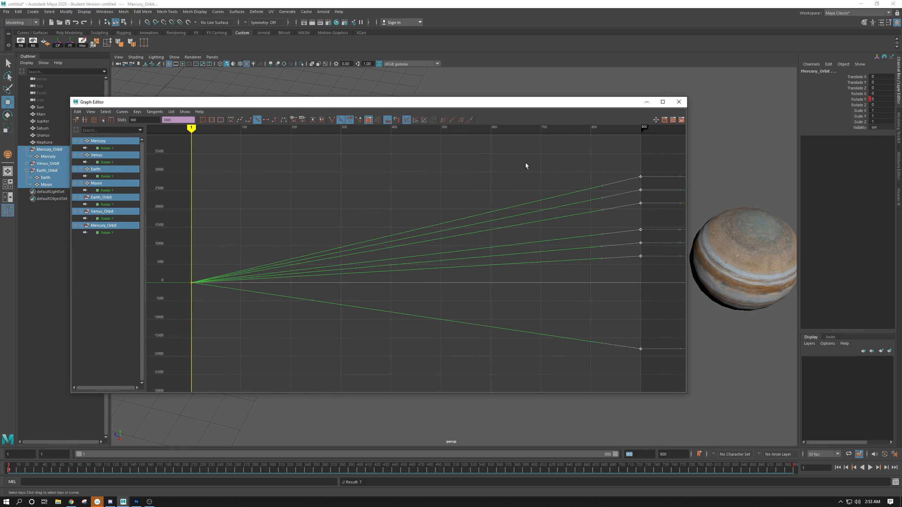
pyautogui.moveTo(559, 106); pyautogui.dragTo(0, 76)
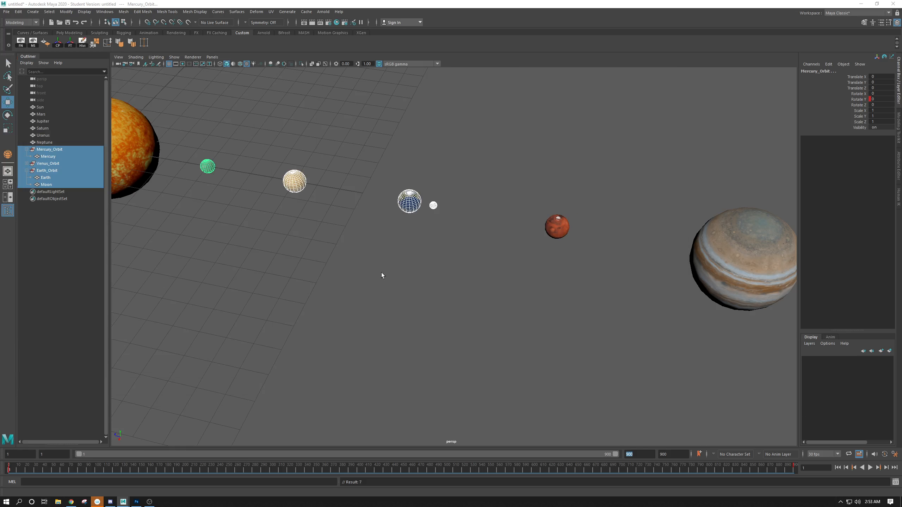
# - Clear the selection and play the animation from frame 1 to check the slower planet orbits around the Sun
pyautogui.scroll(-5, 381, 272)
pyautogui.click(298, 207)
pyautogui.keyDown('alt'); pyautogui.moveTo(348, 138); pyautogui.dragTo(462, 144); pyautogui.keyUp('alt')
pyautogui.scroll(2, 462, 144)
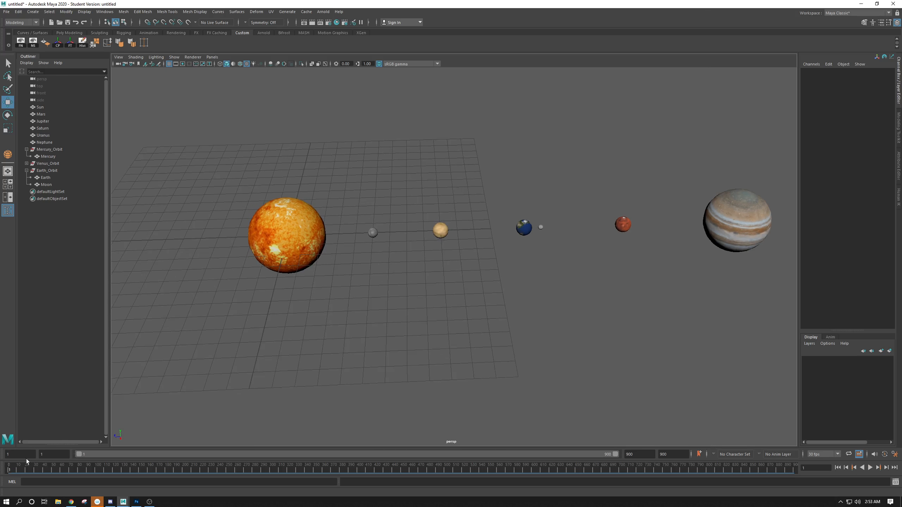
pyautogui.click(870, 468)
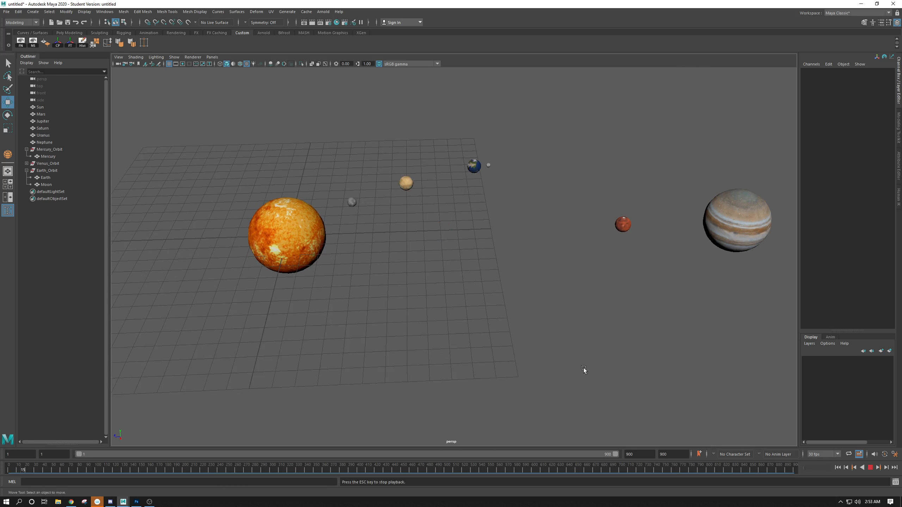
pyautogui.keyDown('alt'); pyautogui.moveTo(584, 368); pyautogui.dragTo(471, 245); pyautogui.keyUp('alt')
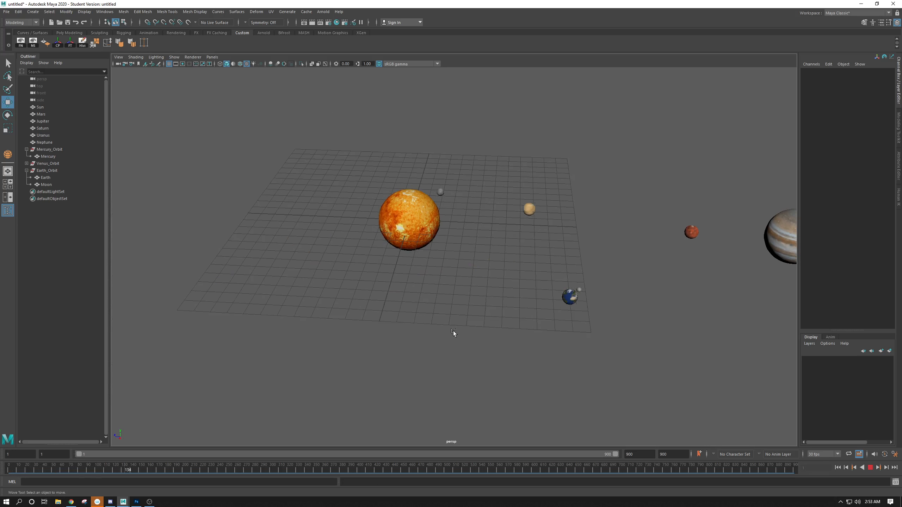
pyautogui.keyDown('alt'); pyautogui.moveTo(453, 331); pyautogui.dragTo(508, 262); pyautogui.keyUp('alt')
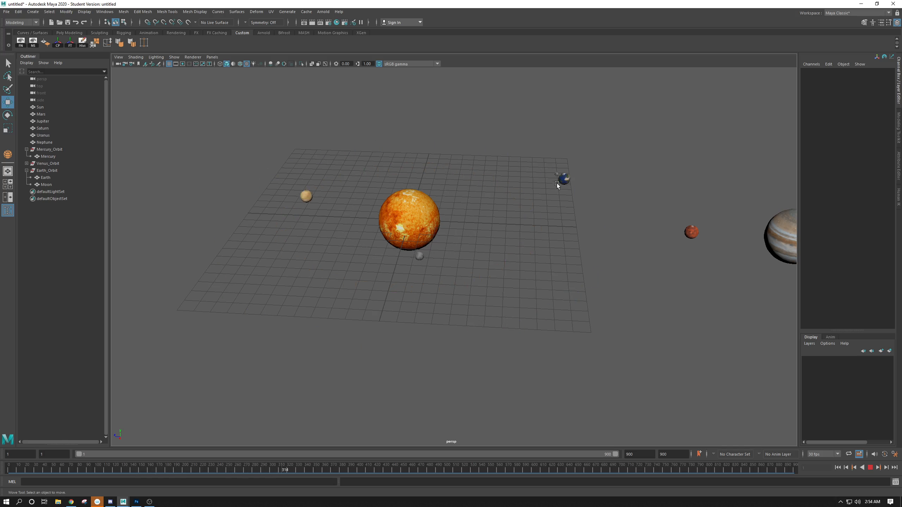
pyautogui.click(869, 467)
# - Set the Moon's Rotate Y to -3600 on frame 900 and key it
pyautogui.scroll(3, 649, 287)
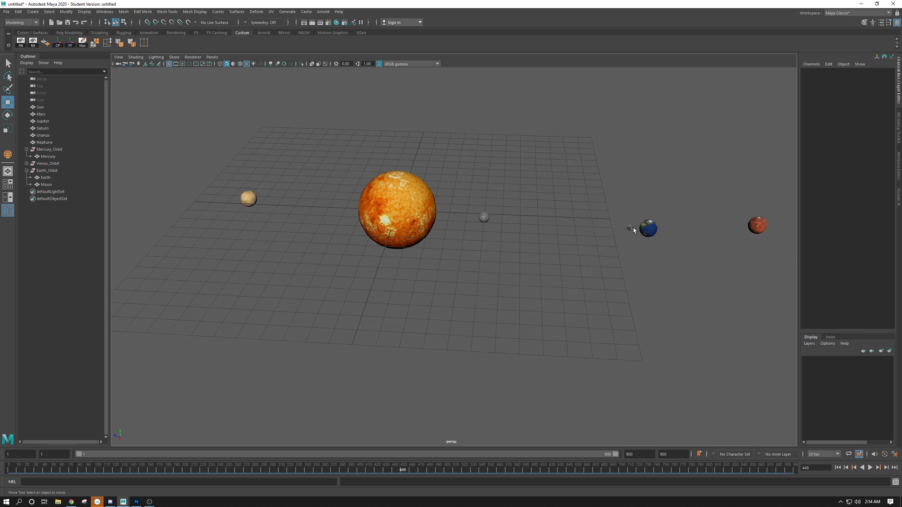
pyautogui.click(633, 228)
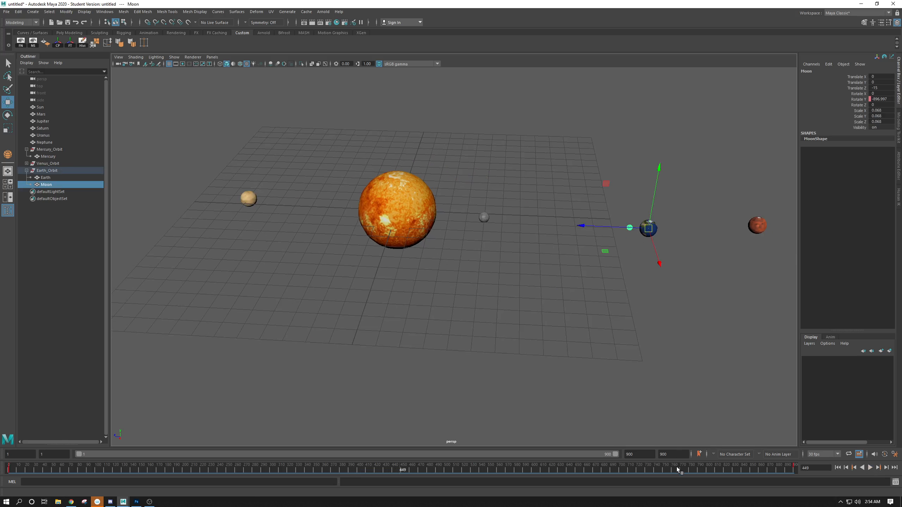
pyautogui.moveTo(676, 467); pyautogui.dragTo(797, 474)
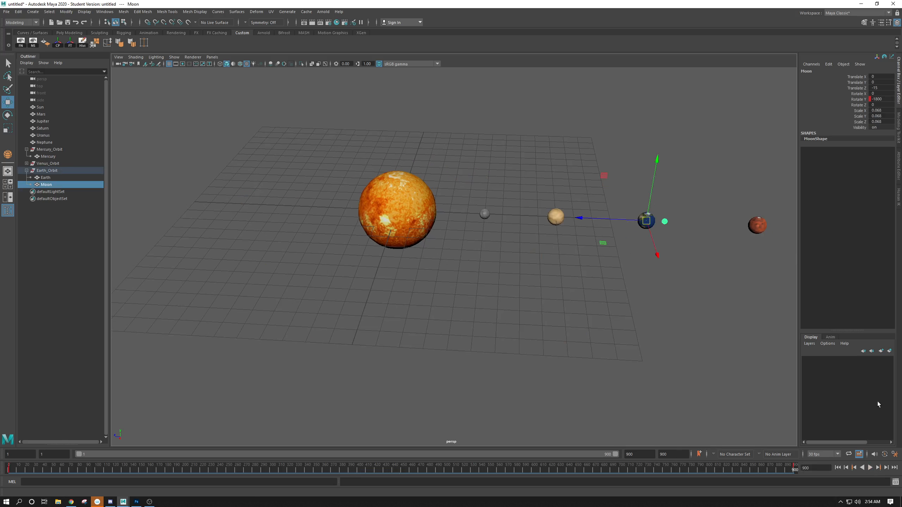
pyautogui.click(885, 99)
pyautogui.click(853, 99)
pyautogui.rightClick(853, 100)
pyautogui.click(851, 113)
pyautogui.rightClick(851, 112)
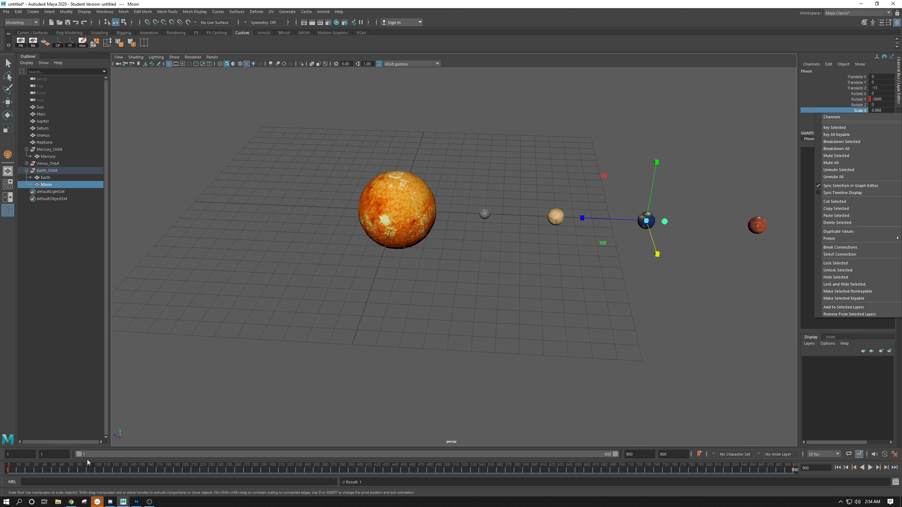
# - Play the animation from frame 1 with nothing selected to check the Moon's faster orbit around Earth, and stop playback
pyautogui.moveTo(52, 473); pyautogui.dragTo(3, 466)
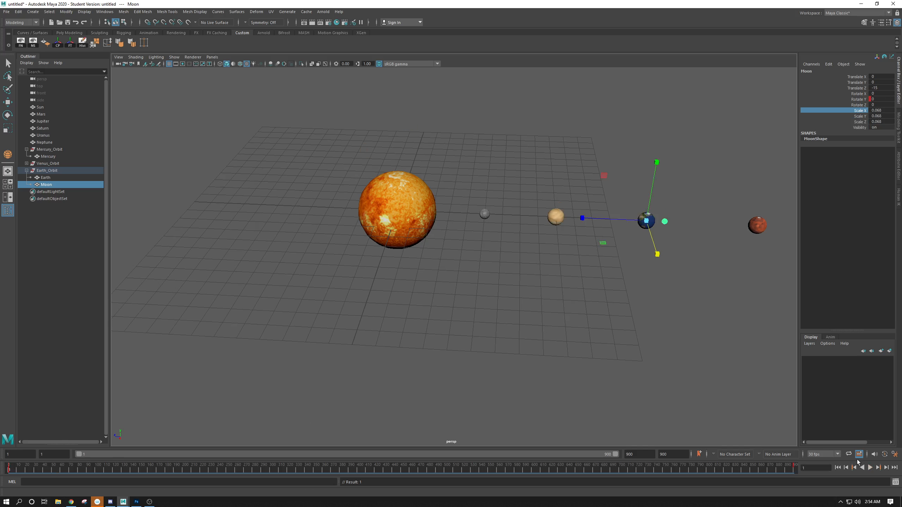
pyautogui.click(869, 468)
pyautogui.click(552, 342)
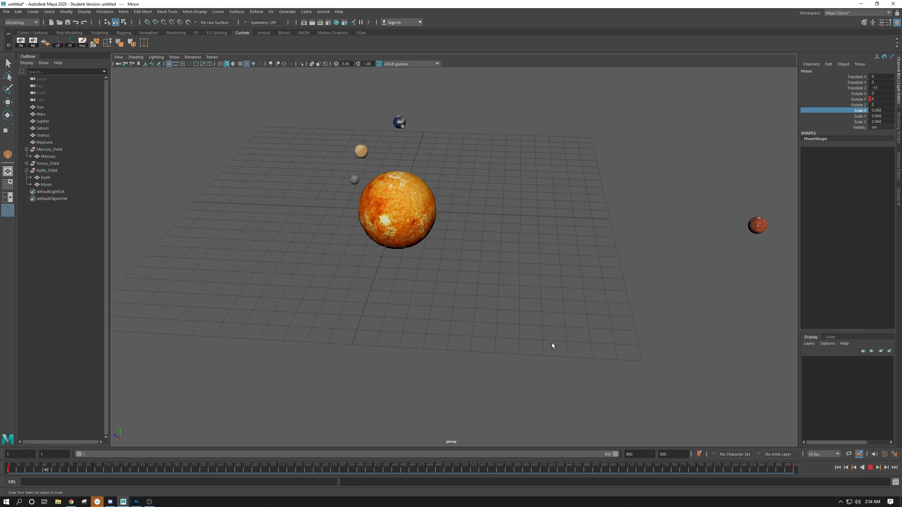
pyautogui.press('w')
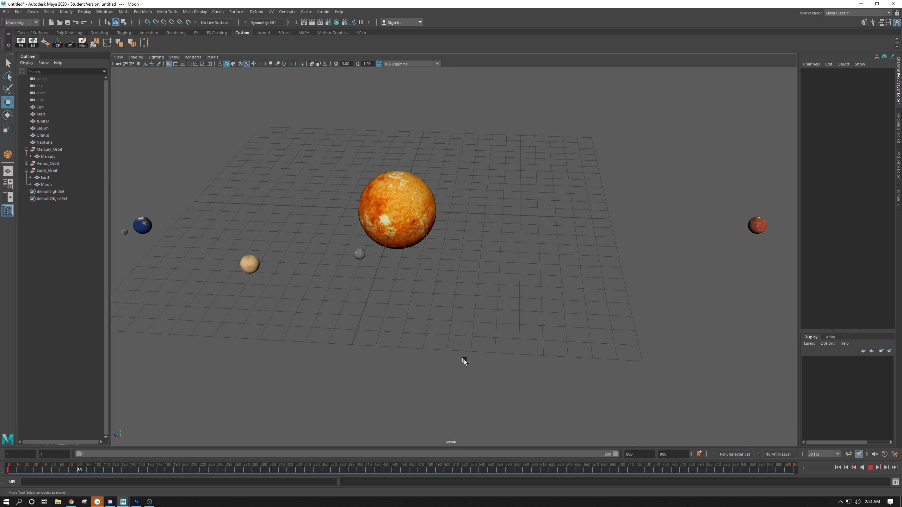
pyautogui.scroll(-1, 444, 352)
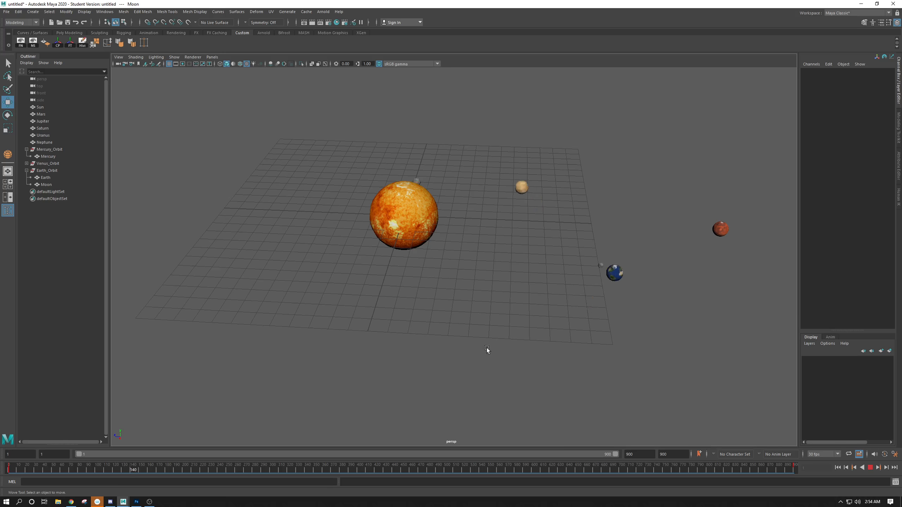
pyautogui.moveTo(486, 348)
pyautogui.keyDown('alt'); pyautogui.mouseDown()
pyautogui.moveTo(465, 347)
pyautogui.moveTo(483, 344)
pyautogui.mouseUp(); pyautogui.keyUp('alt')
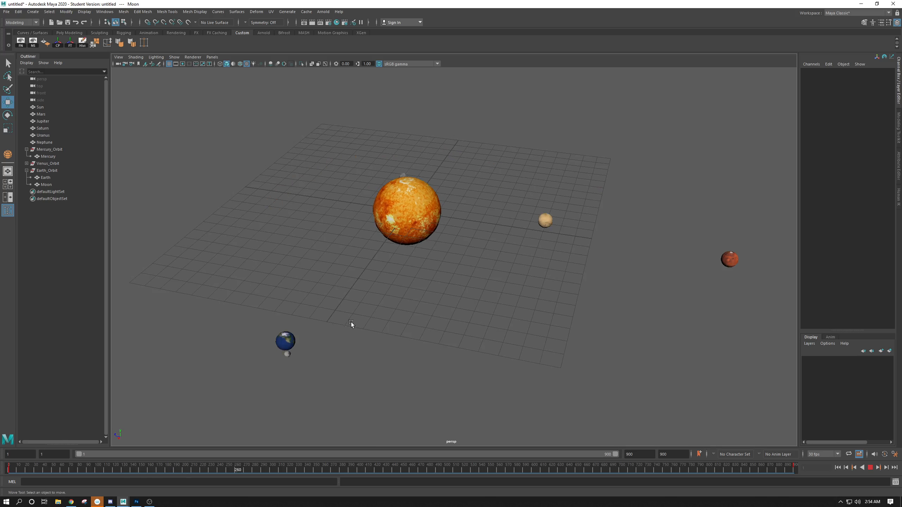
pyautogui.keyDown('alt'); pyautogui.moveTo(350, 322); pyautogui.dragTo(380, 325); pyautogui.keyUp('alt')
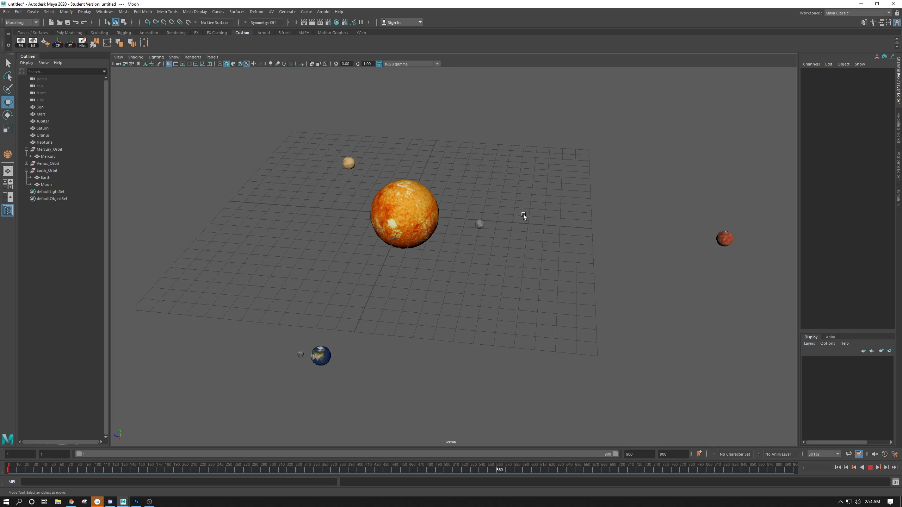
pyautogui.keyDown('alt'); pyautogui.moveTo(523, 214); pyautogui.dragTo(445, 200, button='right'); pyautogui.keyUp('alt')
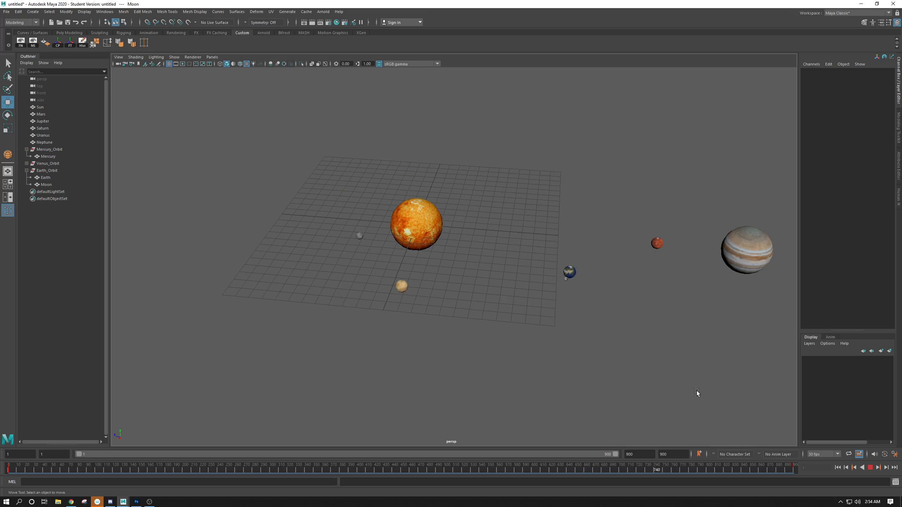
pyautogui.click(870, 468)
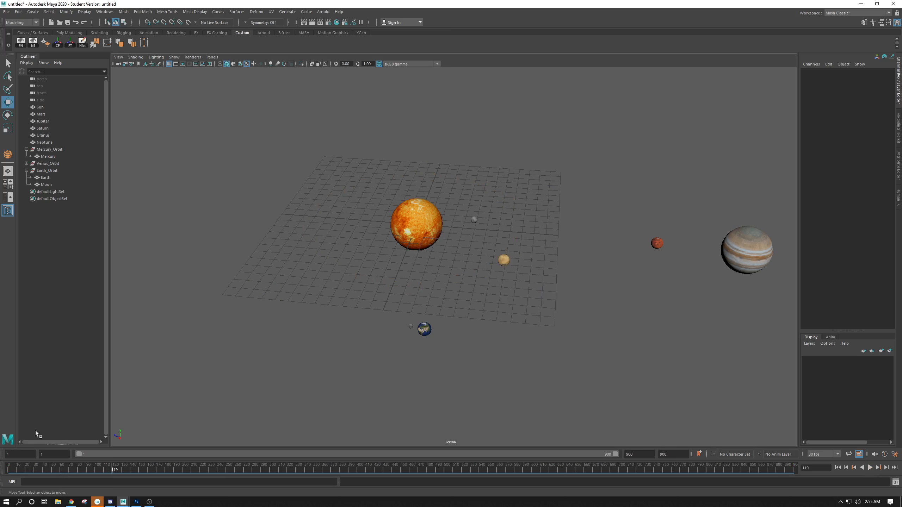
# - Return the timeline to frame 1 and select Mars
pyautogui.moveTo(31, 469); pyautogui.dragTo(8, 470)
pyautogui.keyDown('alt'); pyautogui.moveTo(558, 327); pyautogui.dragTo(327, 339, button='middle'); pyautogui.keyUp('alt')
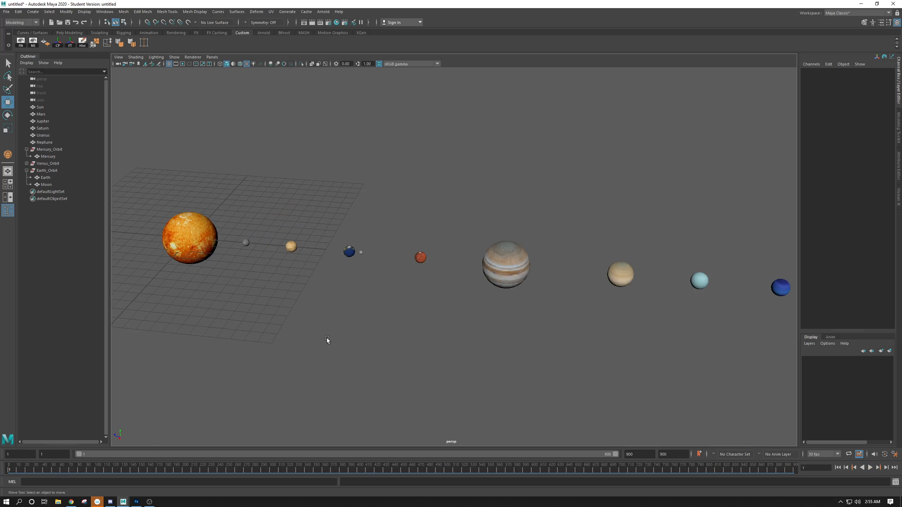
pyautogui.click(421, 257)
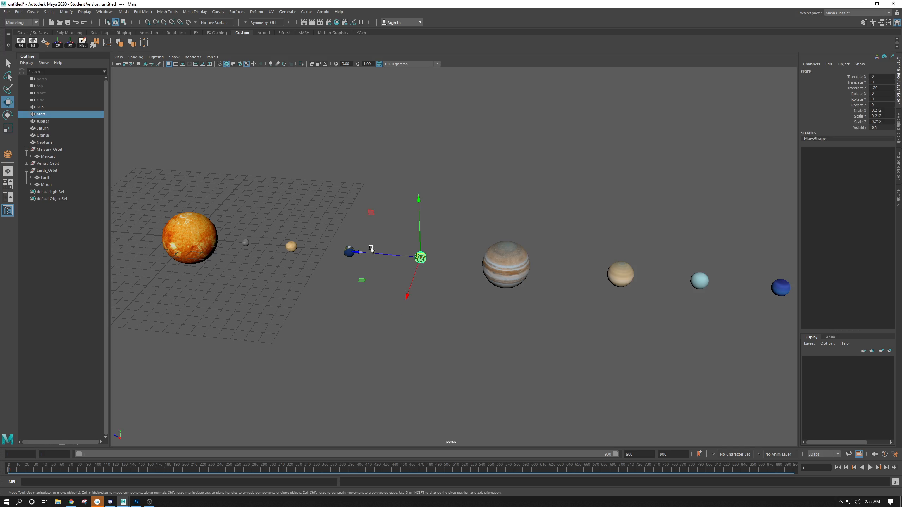
# - Duplicate the Moon and take the copy out of the Earth_Orbit group, placing it below Mars in the Outliner
pyautogui.click(345, 249)
pyautogui.keyDown('alt'); pyautogui.moveTo(352, 233); pyautogui.dragTo(532, 239, button='middle'); pyautogui.keyUp('alt')
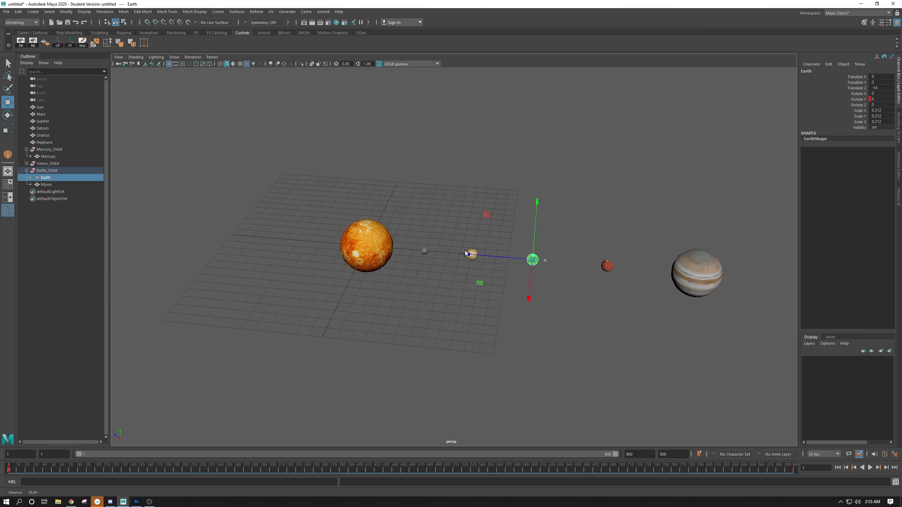
pyautogui.keyDown('alt'); pyautogui.moveTo(531, 239); pyautogui.dragTo(705, 256, button='right'); pyautogui.keyUp('alt')
pyautogui.keyDown('alt'); pyautogui.moveTo(705, 256); pyautogui.dragTo(690, 292); pyautogui.keyUp('alt')
pyautogui.keyDown('alt'); pyautogui.moveTo(690, 292); pyautogui.dragTo(465, 261, button='middle'); pyautogui.keyUp('alt')
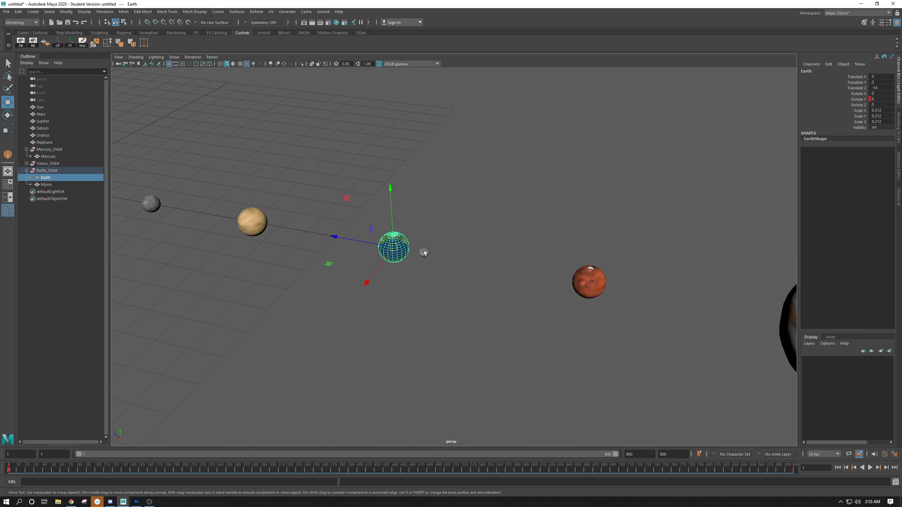
pyautogui.click(44, 183)
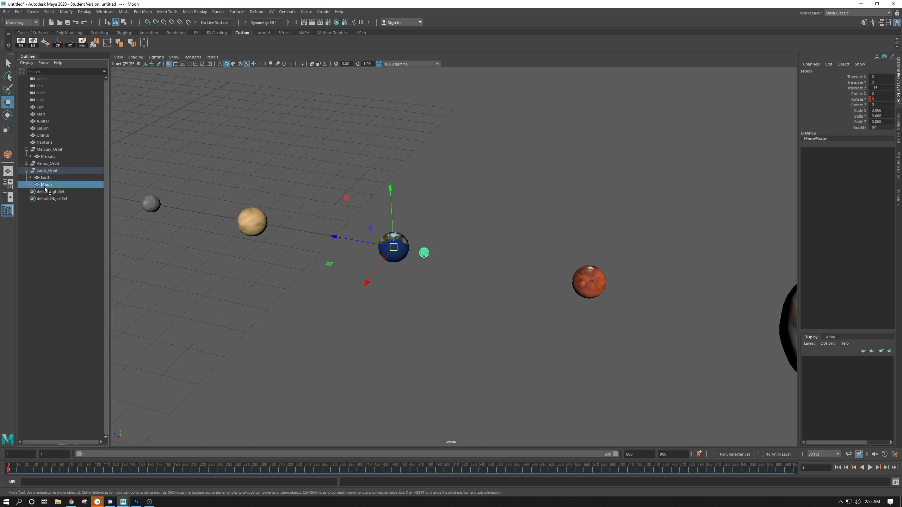
pyautogui.hotkey('ctrl', 'd')
pyautogui.moveTo(44, 195); pyautogui.dragTo(41, 117)
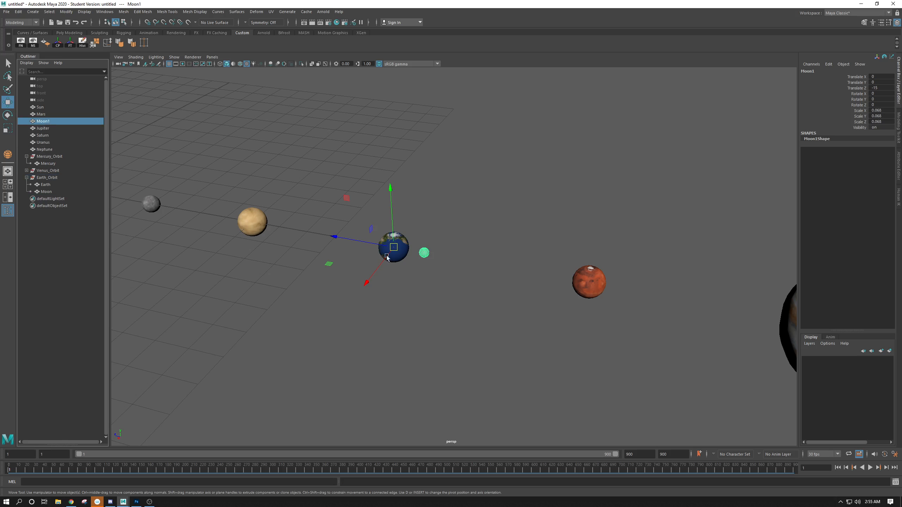
# - Move the Moon copy along Z to -21 so that it sits beside Mars
pyautogui.moveTo(342, 237); pyautogui.dragTo(519, 268)
pyautogui.keyDown('alt'); pyautogui.moveTo(519, 268); pyautogui.dragTo(476, 213, button='middle'); pyautogui.keyUp('alt')
pyautogui.keyDown('alt'); pyautogui.moveTo(476, 213); pyautogui.dragTo(516, 252, button='right'); pyautogui.keyUp('alt')
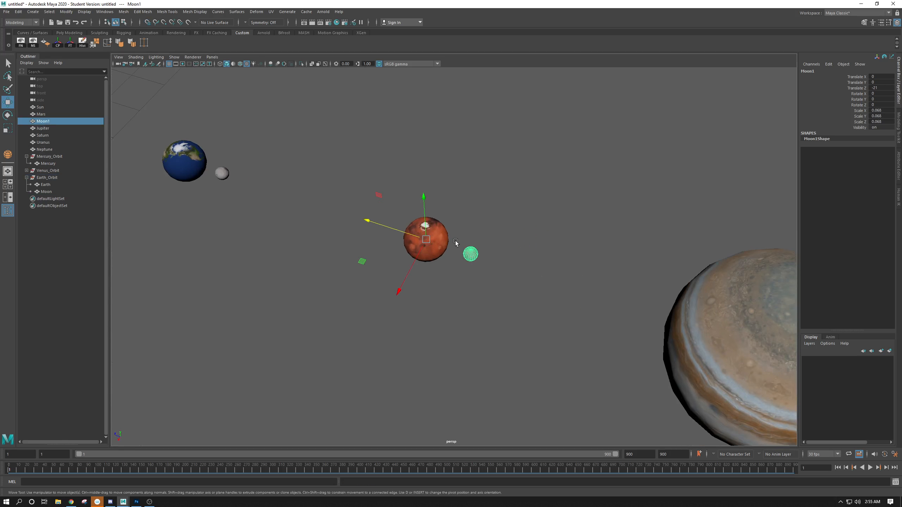
# - Tilt the Moon copy's orbit around Mars by rotating it about 43° on X
pyautogui.click(446, 243)
pyautogui.click(471, 256)
pyautogui.press('e')
pyautogui.moveTo(472, 239); pyautogui.dragTo(432, 213)
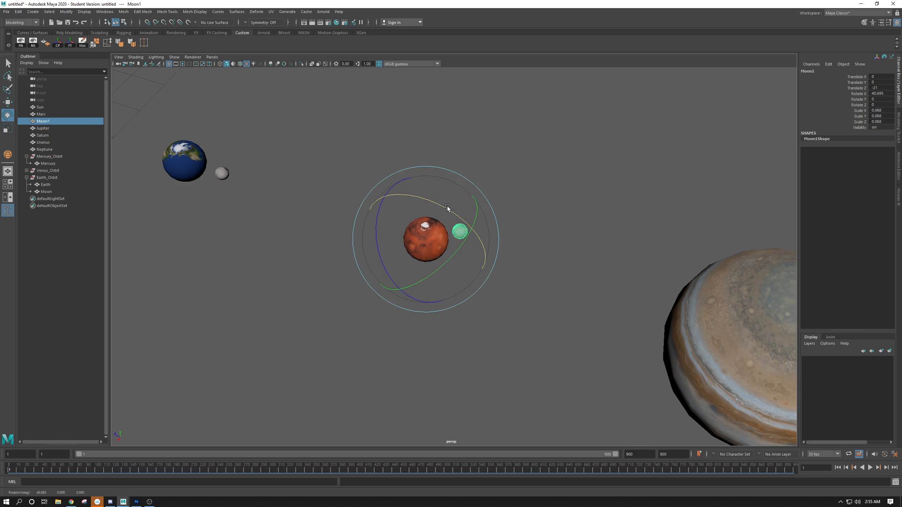
pyautogui.moveTo(447, 208); pyautogui.dragTo(442, 207)
pyautogui.keyDown('alt'); pyautogui.moveTo(438, 238); pyautogui.dragTo(460, 226); pyautogui.keyUp('alt')
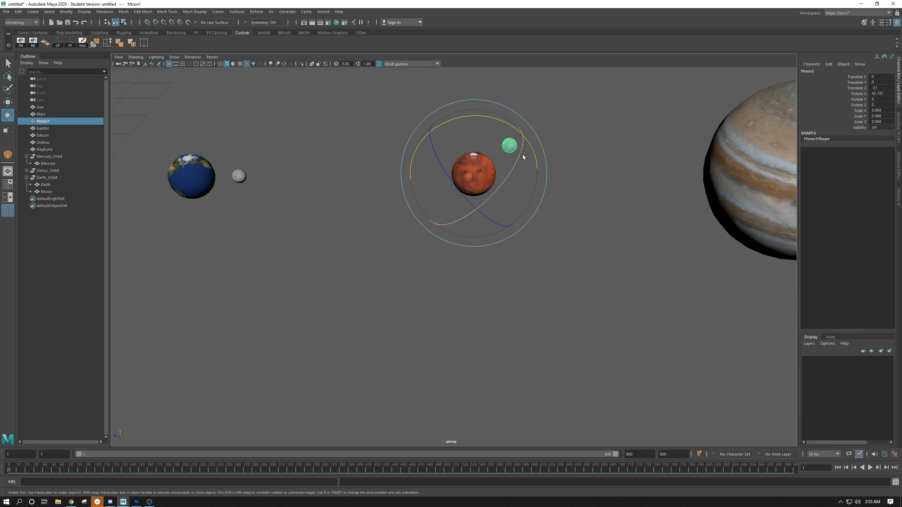
# - Undo a trial spin of the Moon copy and set its Rotate X to 45, comparing it with 0
pyautogui.moveTo(518, 153); pyautogui.dragTo(494, 178)
pyautogui.hotkey('ctrl', 'z')
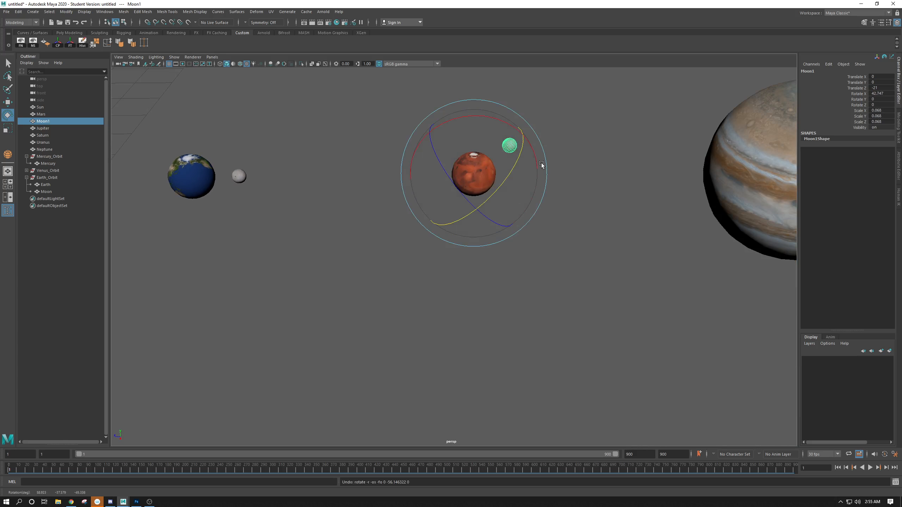
pyautogui.click(881, 93)
pyautogui.write('45')
pyautogui.press('Return')
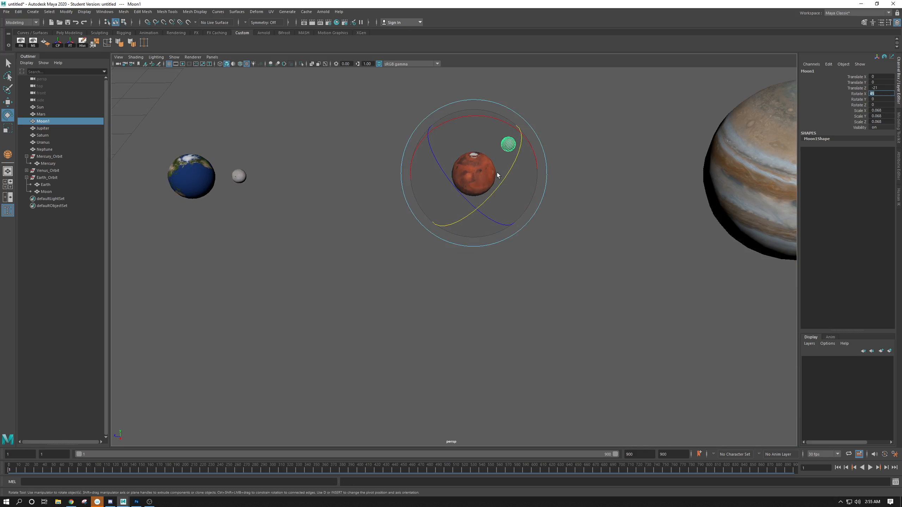
pyautogui.write('e')
pyautogui.press('Return')
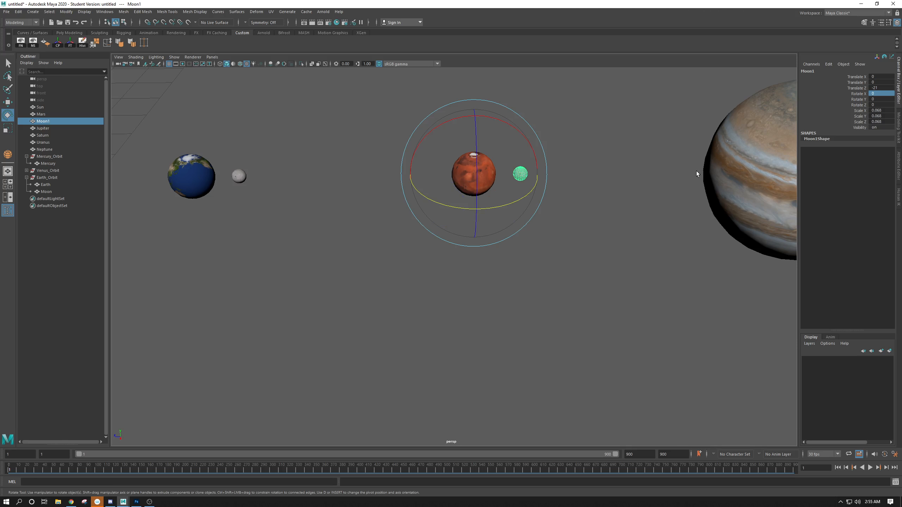
pyautogui.click(876, 94)
pyautogui.write('45')
pyautogui.press('Return')
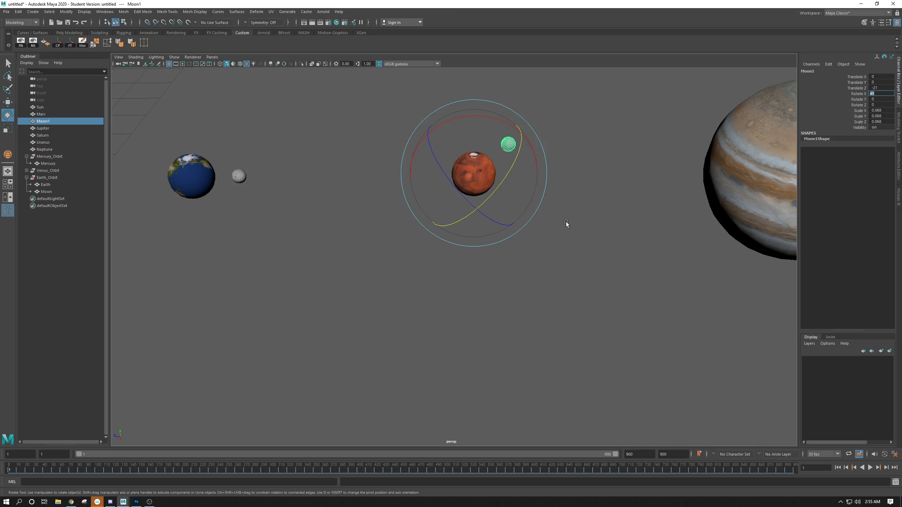
# - Swing the Moon copy around Mars on its tilted orbit, and delete the copy
pyautogui.moveTo(517, 152); pyautogui.dragTo(452, 103)
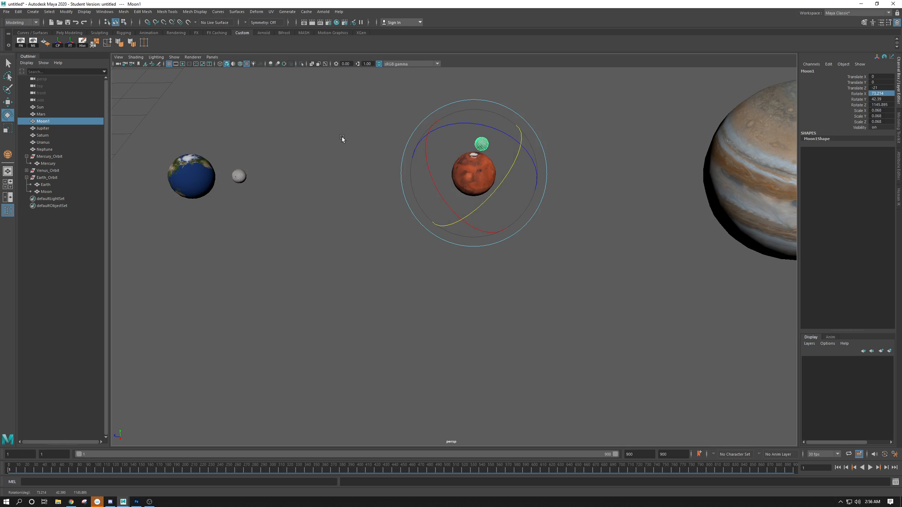
pyautogui.moveTo(483, 192)
pyautogui.mouseDown()
pyautogui.moveTo(497, 183)
pyautogui.moveTo(443, 60)
pyautogui.moveTo(276, 171)
pyautogui.moveTo(475, 226)
pyautogui.moveTo(483, 192)
pyautogui.moveTo(471, 193)
pyautogui.mouseUp()
pyautogui.press('Delete')
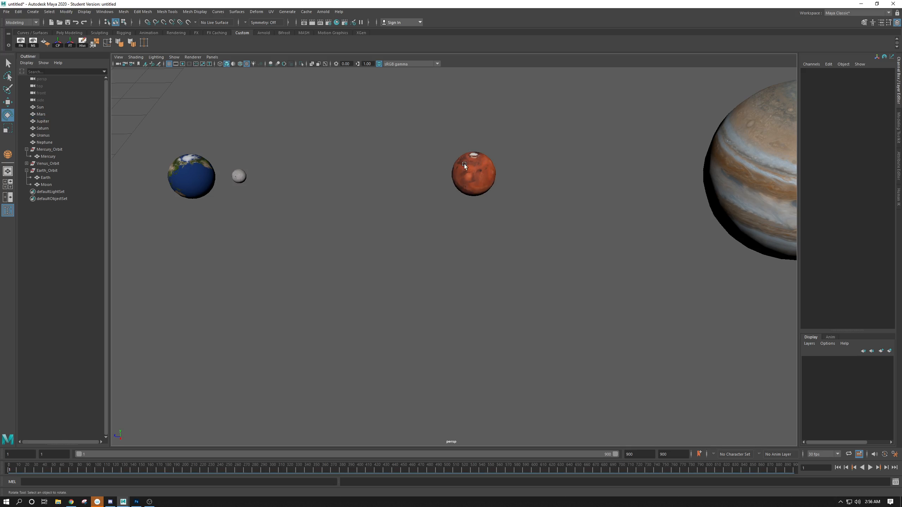
# - Key Mars's Rotate Y at 0 on frame 1
pyautogui.click(469, 174)
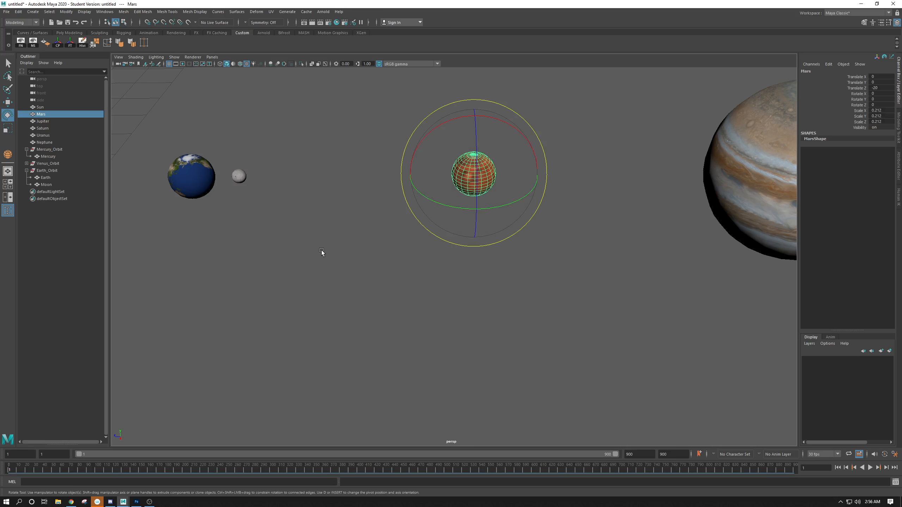
pyautogui.press('w')
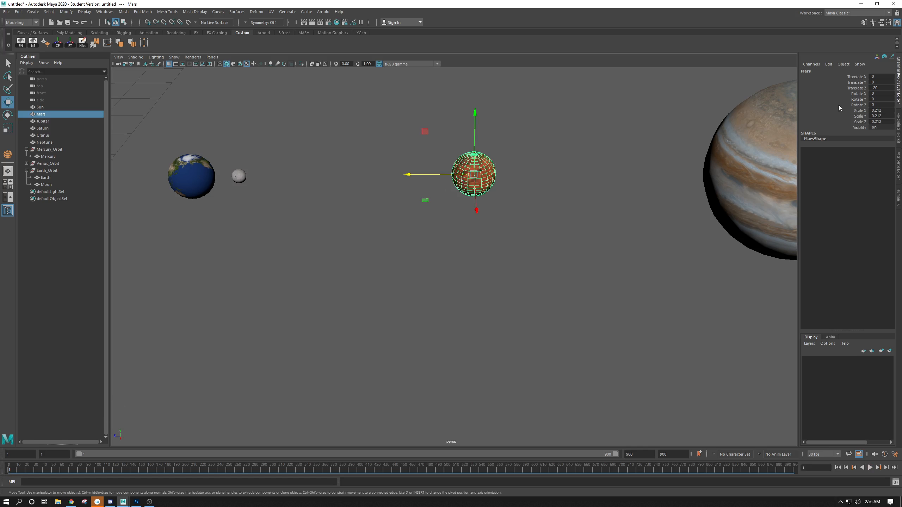
pyautogui.rightClick(855, 97)
pyautogui.click(852, 111)
pyautogui.rightClick(852, 111)
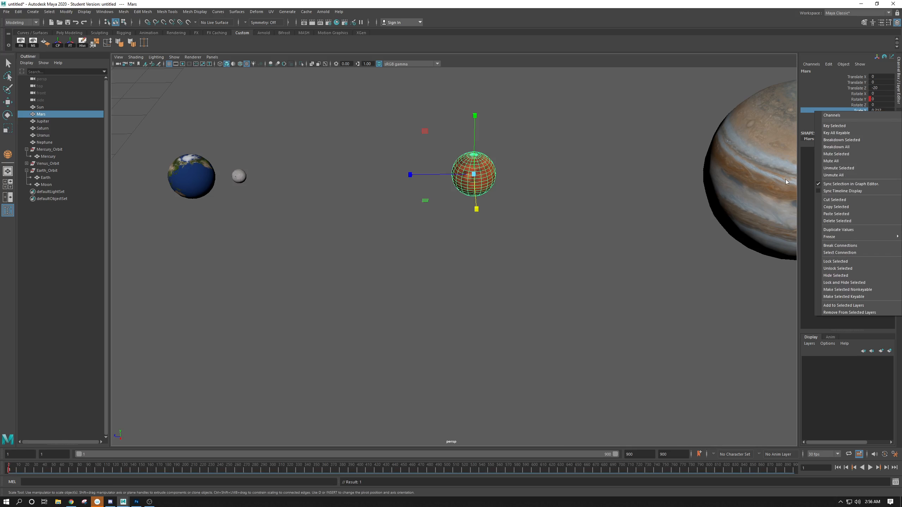
# - Set Mars's Rotate Y to 1800 on frame 900 and key it
pyautogui.moveTo(743, 466); pyautogui.dragTo(848, 482)
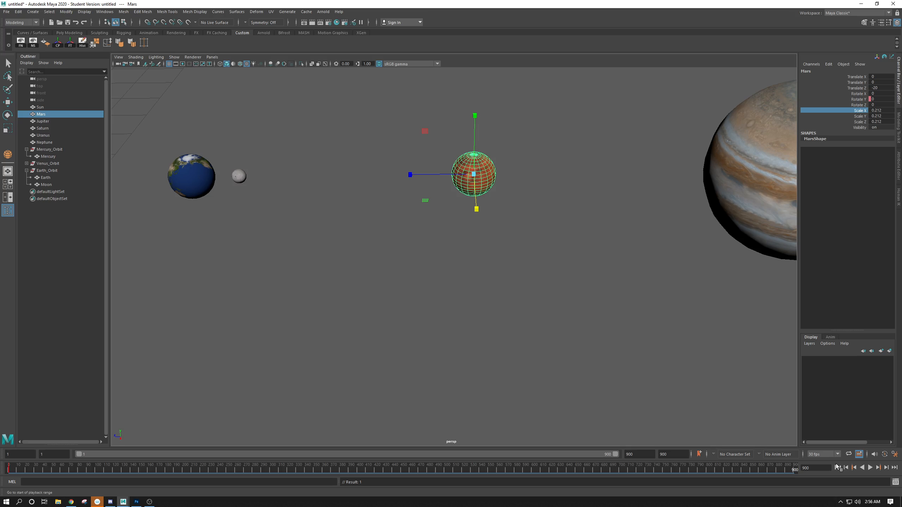
pyautogui.click(875, 100)
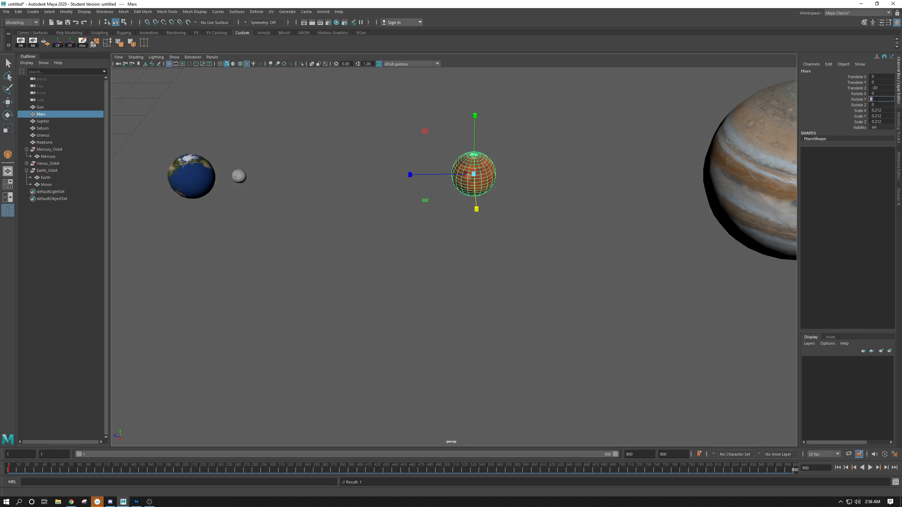
pyautogui.write('1800')
pyautogui.press('Return')
pyautogui.rightClick(860, 102)
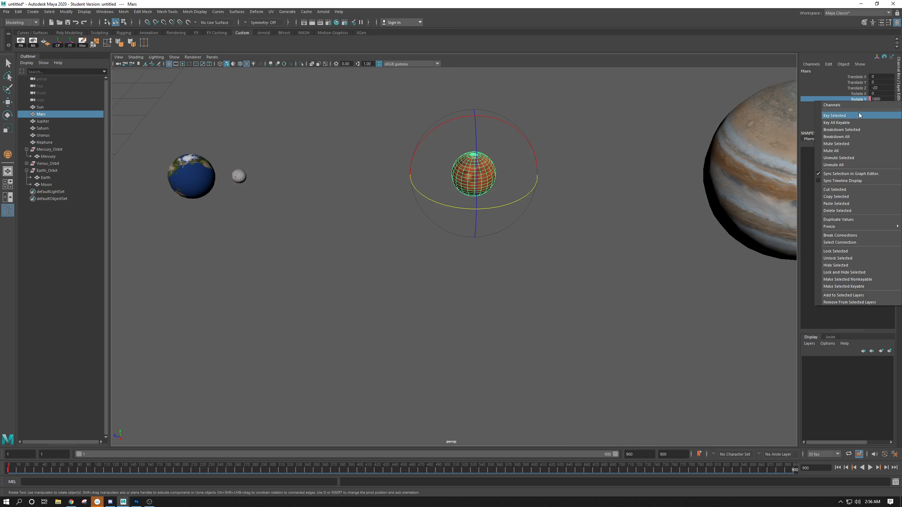
pyautogui.click(858, 113)
pyautogui.rightClick(858, 113)
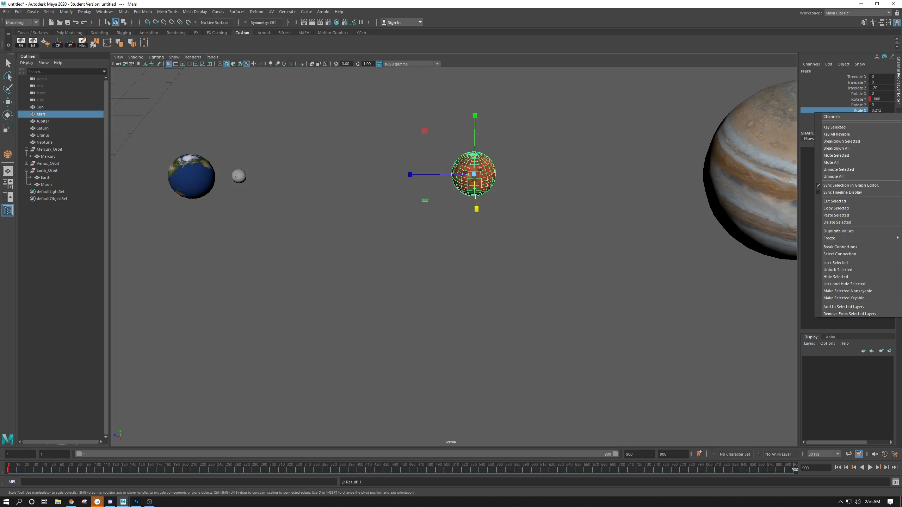
pyautogui.press('Escape')
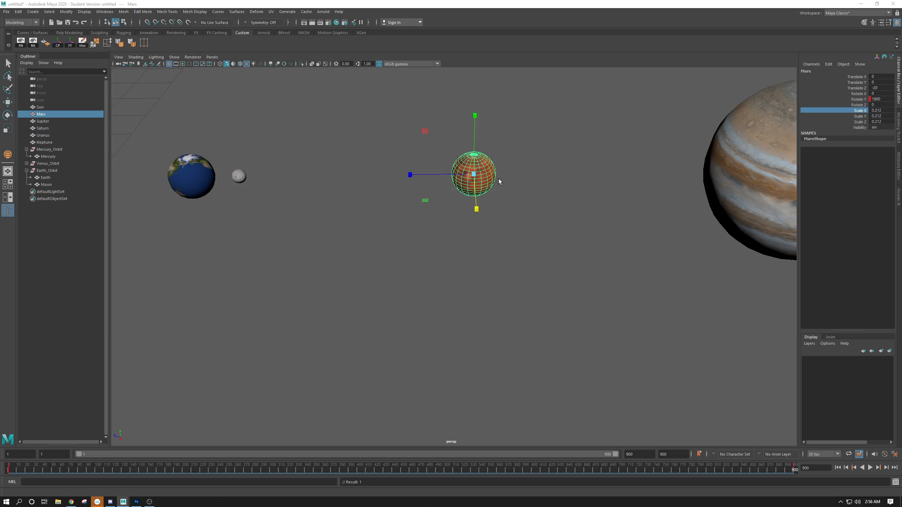
# - Return to frame 1 and give Mars's Rotate Y curve linear tangents in the Graph Editor
pyautogui.press('e')
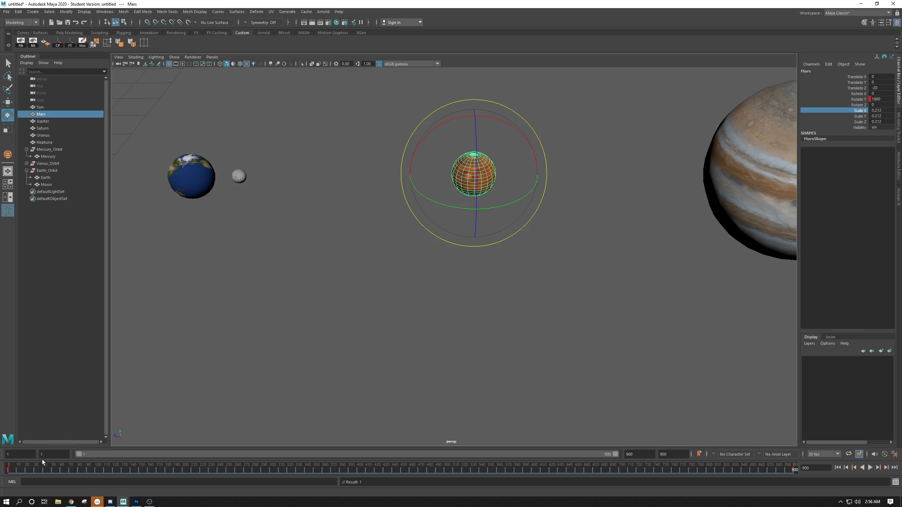
pyautogui.moveTo(39, 471); pyautogui.dragTo(3, 442)
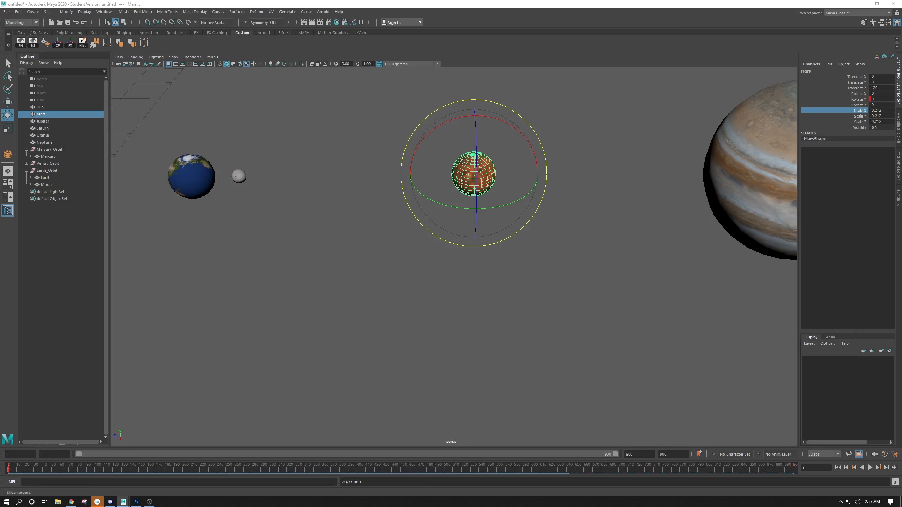
pyautogui.moveTo(0, 50); pyautogui.dragTo(0, 65)
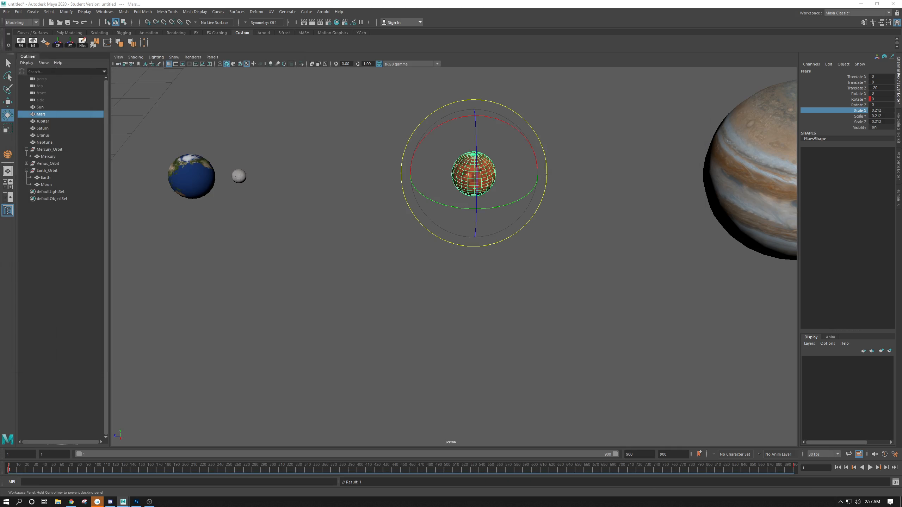
pyautogui.click(379, 244)
pyautogui.click(492, 181)
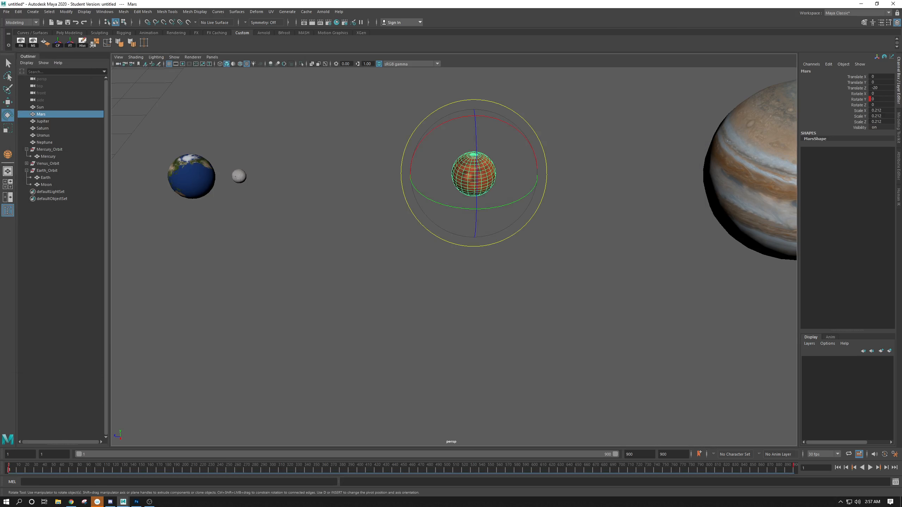
# - Bring the Graph Editor into view to inspect Mars's rotation curve, and put it away
pyautogui.moveTo(0, 61); pyautogui.dragTo(118, 91)
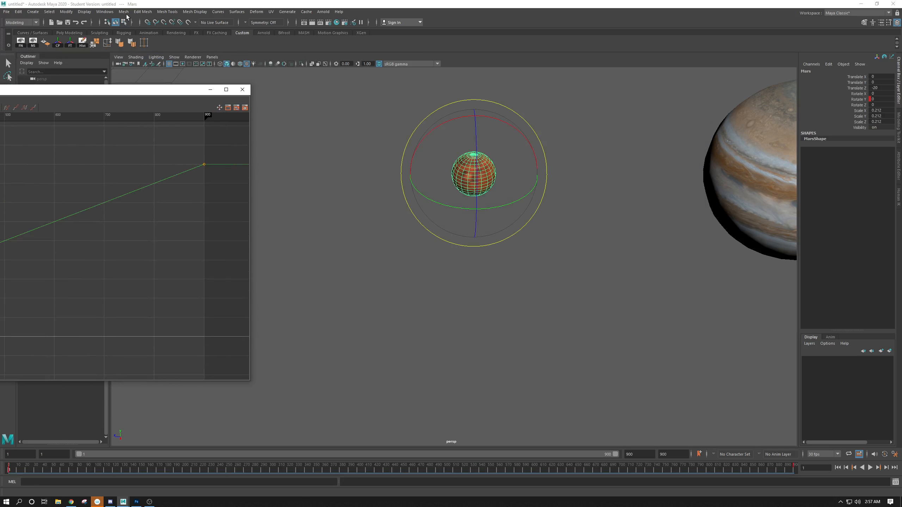
pyautogui.click(104, 12)
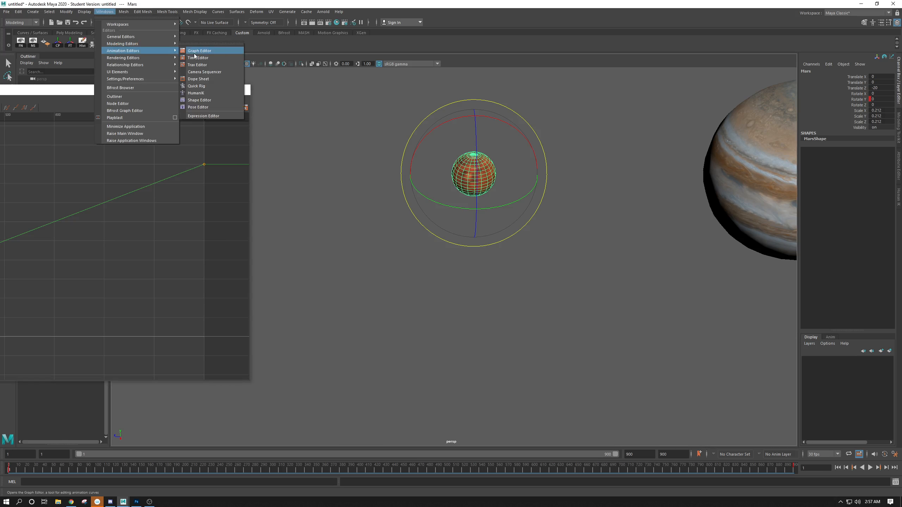
pyautogui.click(59, 93)
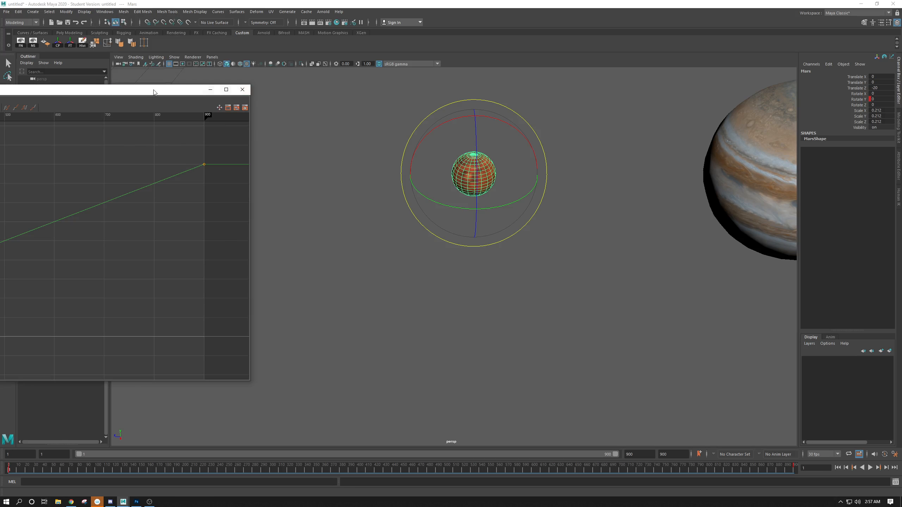
pyautogui.moveTo(139, 92); pyautogui.dragTo(0, 68)
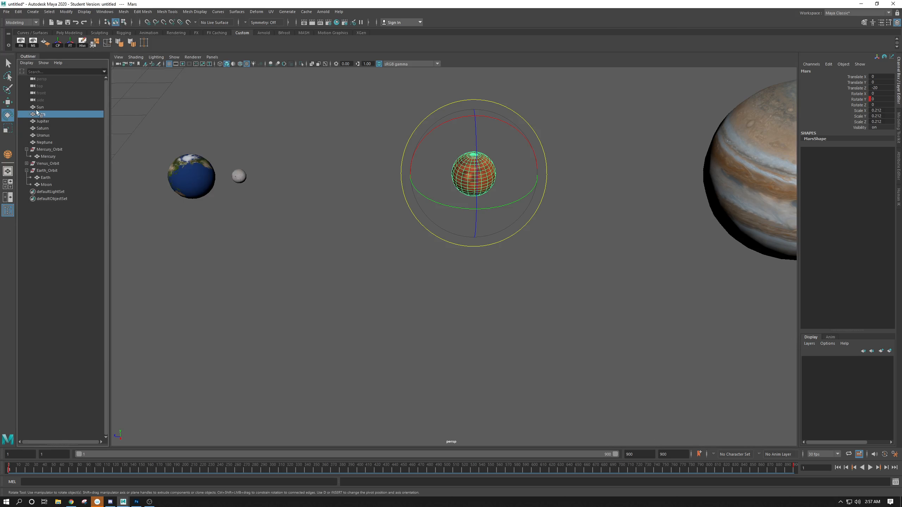
# - Group Mars on its own and name the group Mars_Orbit
pyautogui.hotkey('ctrl', 'g')
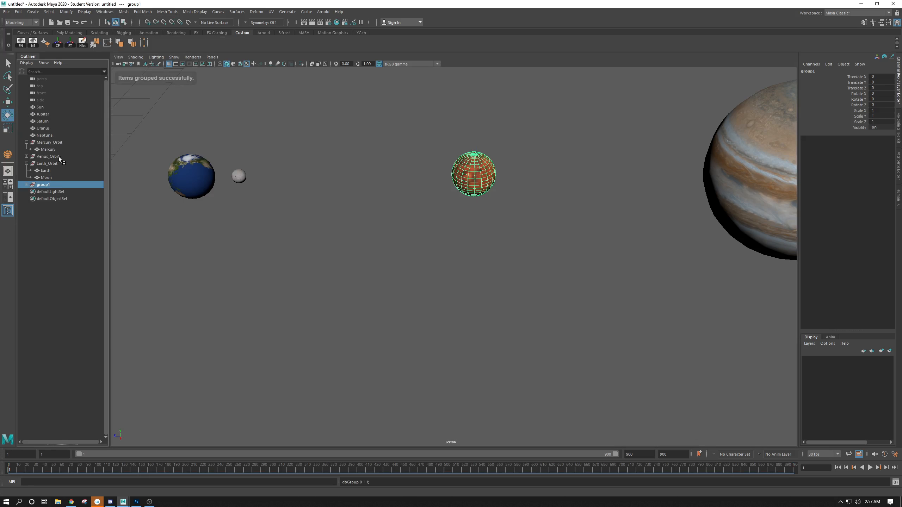
pyautogui.doubleClick(51, 184)
pyautogui.write('Mar')
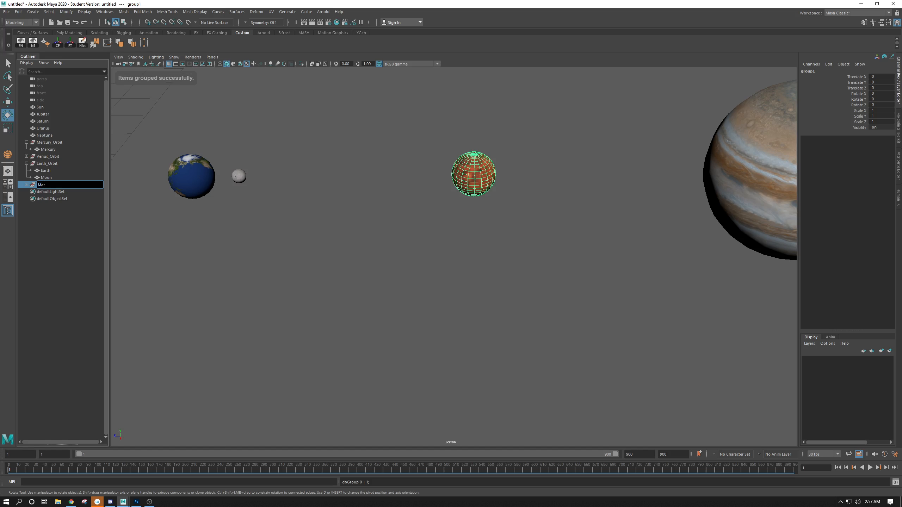
pyautogui.write('s_Orbi')
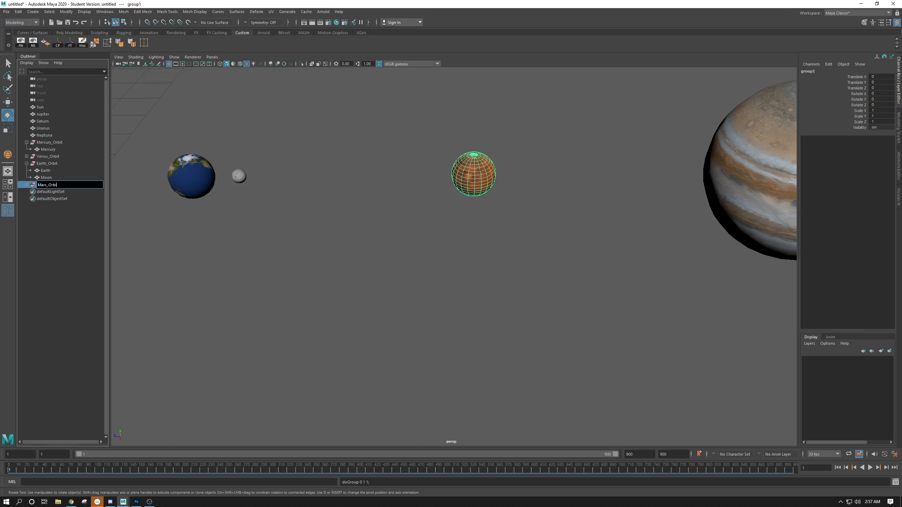
pyautogui.write('t')
pyautogui.press('Return')
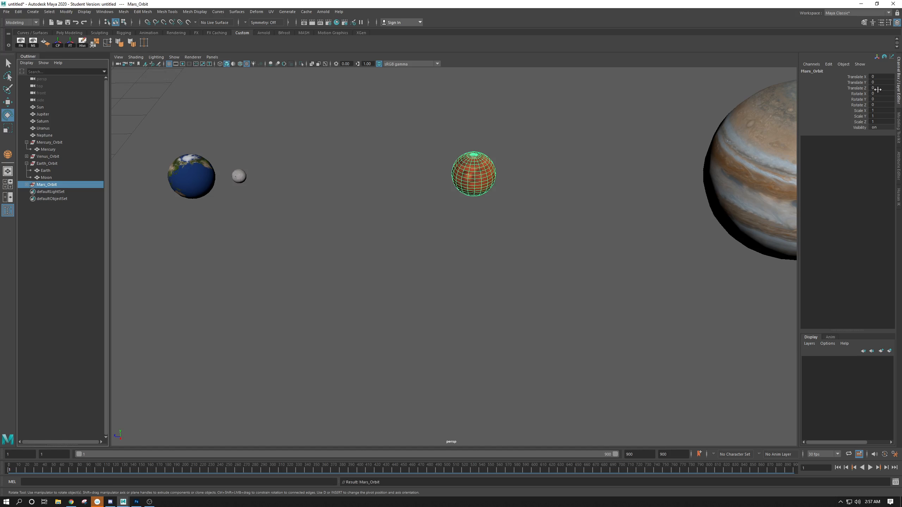
# - Key the Rotate Y channel of the Mars_Orbit group on frame 1
pyautogui.click(852, 100)
pyautogui.rightClick(853, 99)
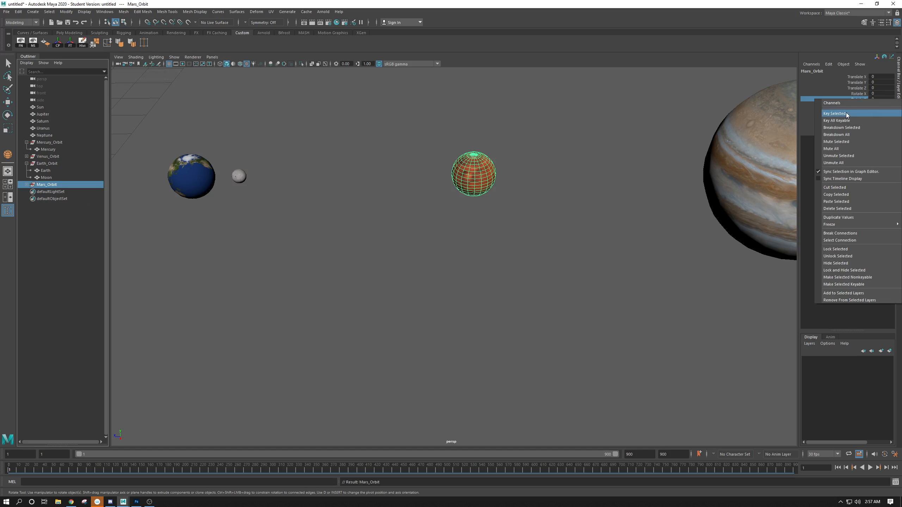
pyautogui.click(845, 113)
pyautogui.rightClick(845, 112)
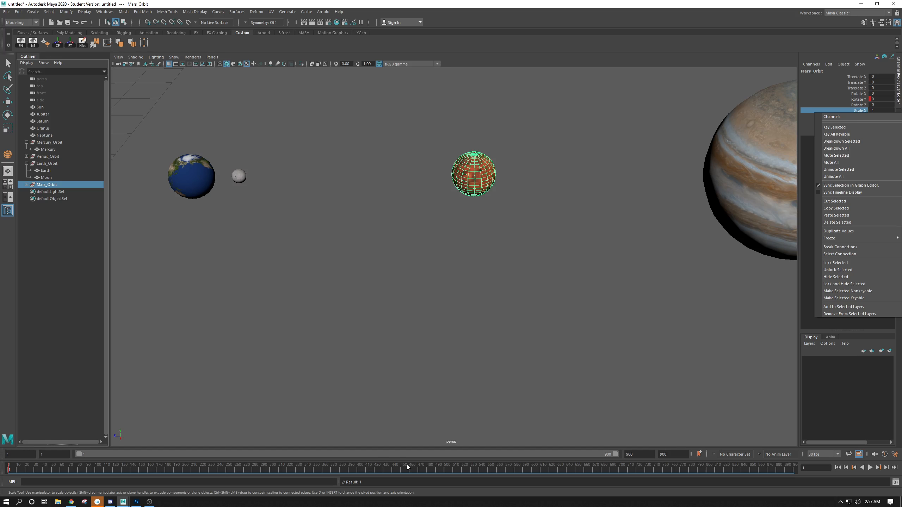
# - Set the Mars_Orbit group's Rotate Y to 1800 on frame 900 and key it
pyautogui.moveTo(407, 465); pyautogui.dragTo(795, 458)
pyautogui.doubleClick(877, 99)
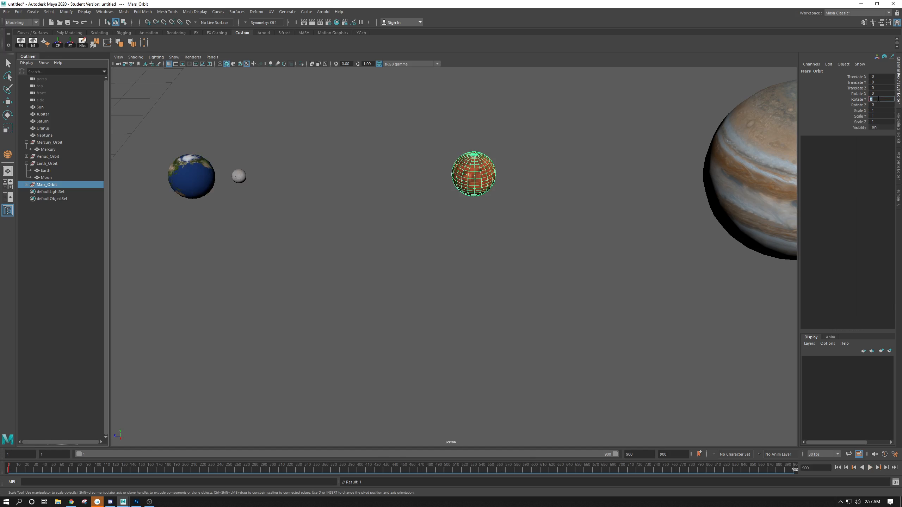
pyautogui.press('Return')
pyautogui.click(858, 99)
pyautogui.rightClick(858, 99)
pyautogui.click(856, 112)
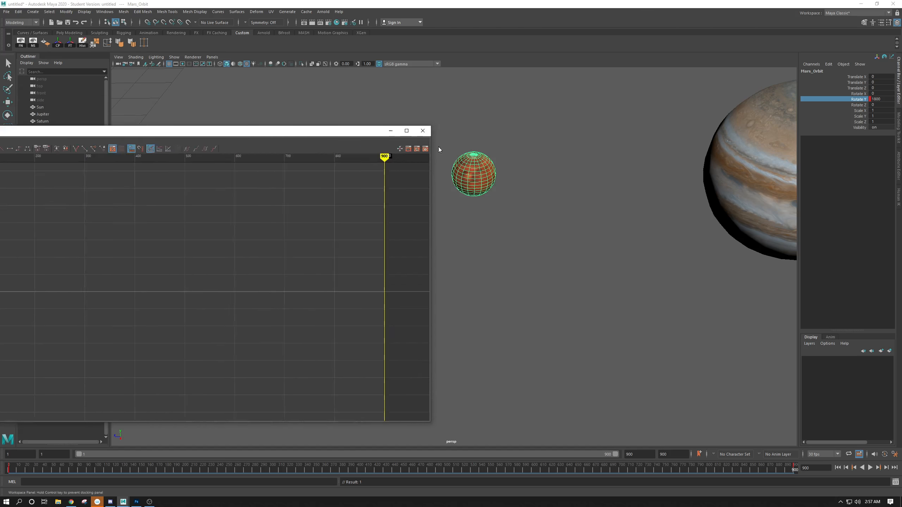
# - Give both keys of Mars_Orbit's Rotate Y curve linear tangents in the Graph Editor, and close the editor
pyautogui.press('f')
pyautogui.keyDown('alt'); pyautogui.moveTo(568, 302); pyautogui.dragTo(482, 272, button='right'); pyautogui.keyUp('alt')
pyautogui.press('f')
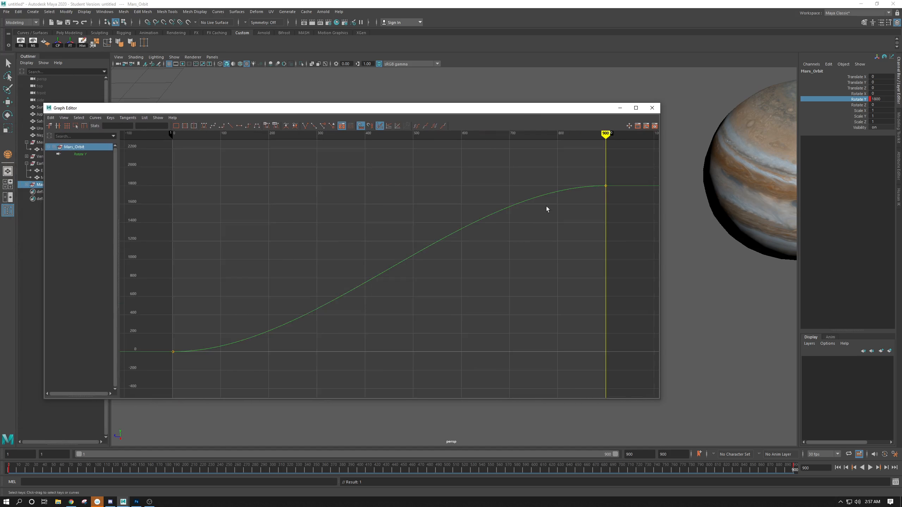
pyautogui.moveTo(634, 169); pyautogui.dragTo(138, 378)
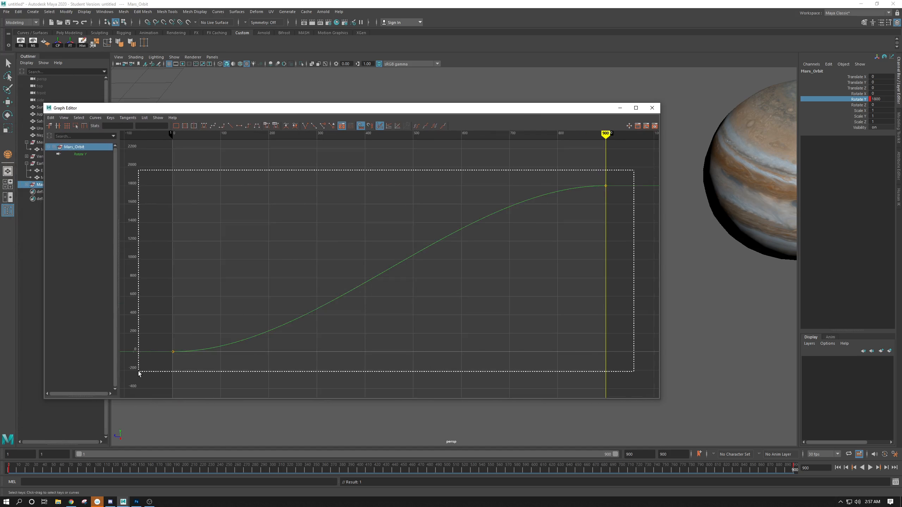
pyautogui.click(230, 126)
pyautogui.click(652, 107)
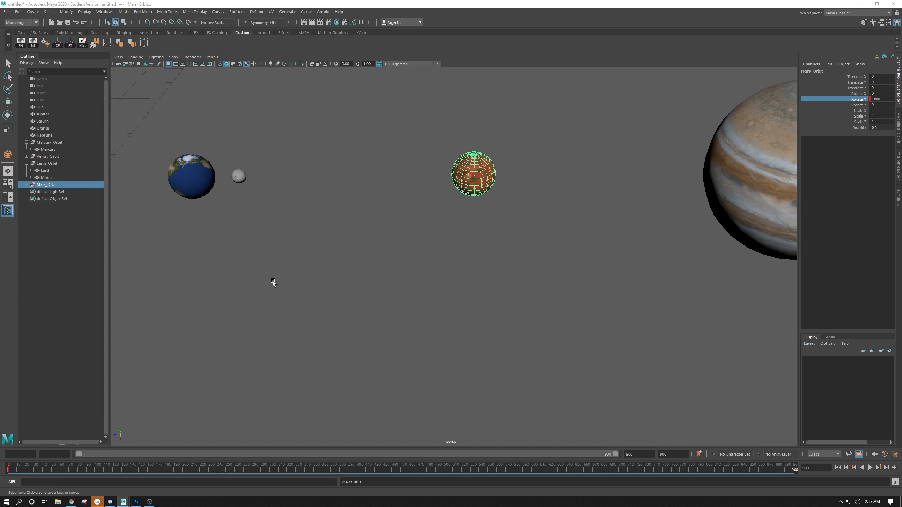
# - Select Jupiter, return to frame 1, and key its Rotate Y channel there
pyautogui.keyDown('alt'); pyautogui.moveTo(272, 280); pyautogui.dragTo(269, 224, button='right'); pyautogui.keyUp('alt')
pyautogui.keyDown('alt'); pyautogui.moveTo(270, 224); pyautogui.dragTo(383, 229, button='middle'); pyautogui.keyUp('alt')
pyautogui.click(368, 225)
pyautogui.keyDown('alt'); pyautogui.moveTo(368, 225); pyautogui.dragTo(385, 290, button='right'); pyautogui.keyUp('alt')
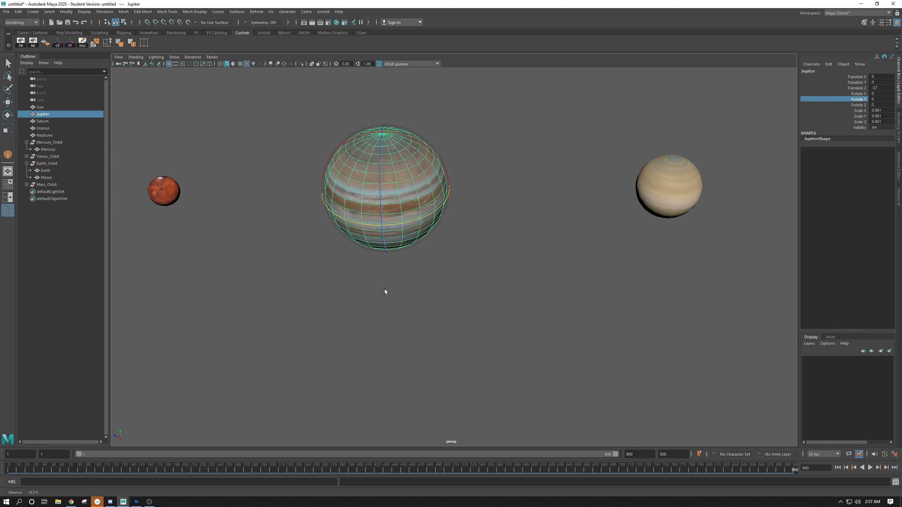
pyautogui.click(9, 468)
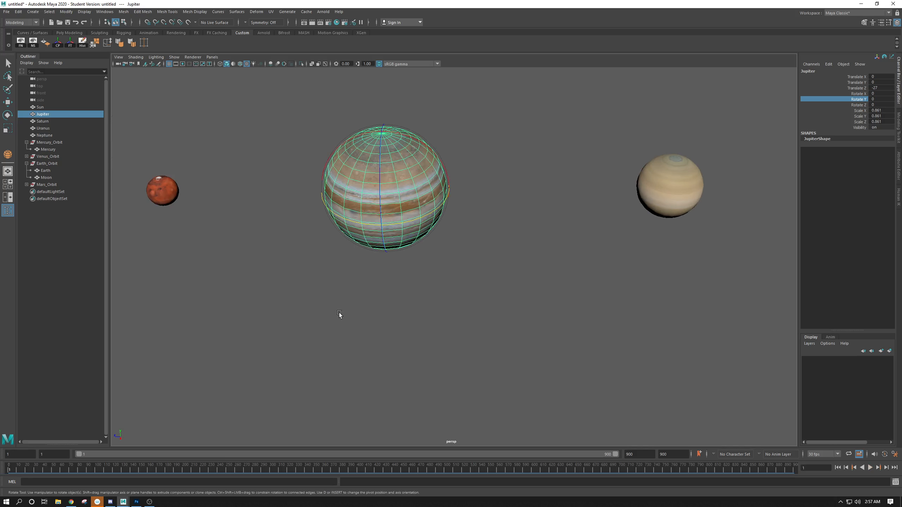
pyautogui.rightClick(865, 103)
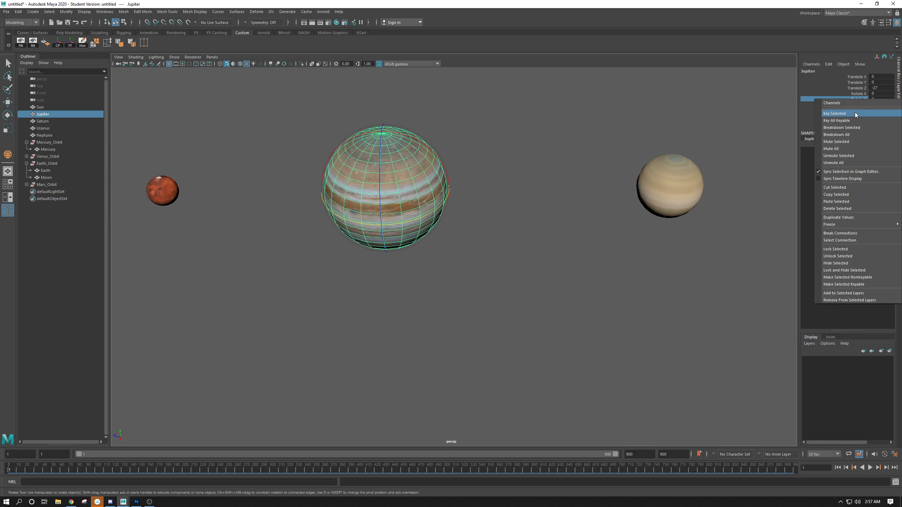
pyautogui.click(854, 112)
# - Set Jupiter's Rotate Y to 720 on frame 900 and key it
pyautogui.moveTo(758, 466); pyautogui.dragTo(813, 462)
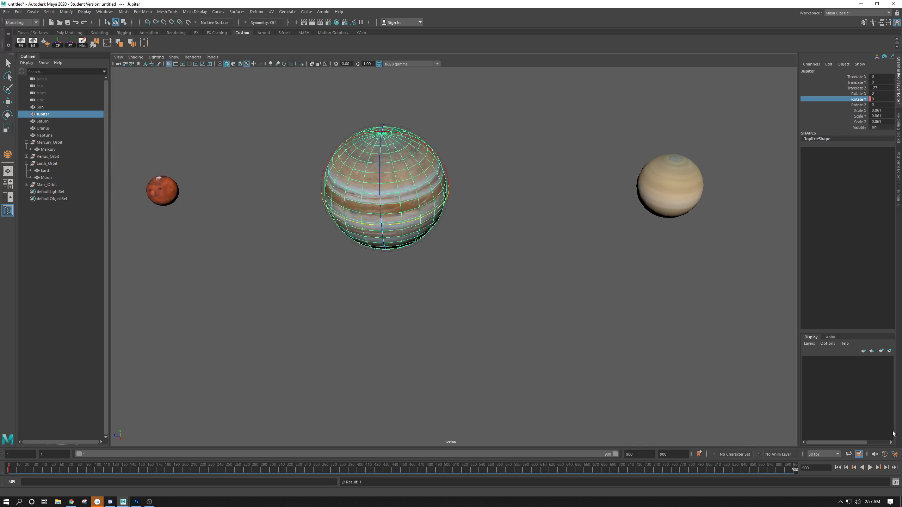
pyautogui.doubleClick(887, 100)
pyautogui.write('72')
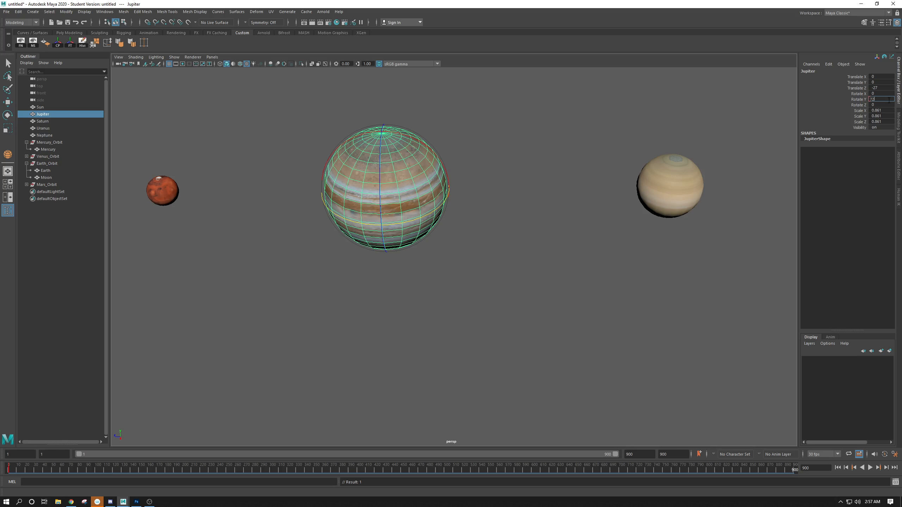
pyautogui.write('0')
pyautogui.press('Return')
pyautogui.rightClick(864, 99)
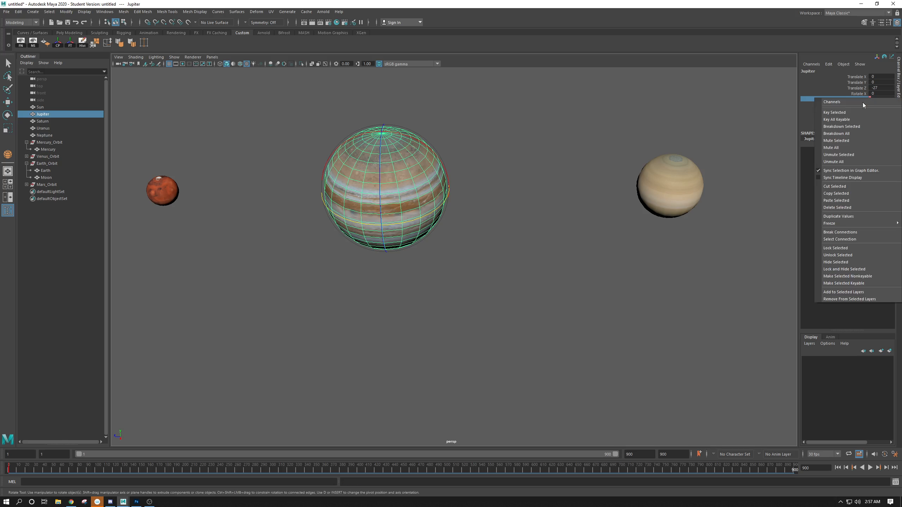
pyautogui.click(862, 112)
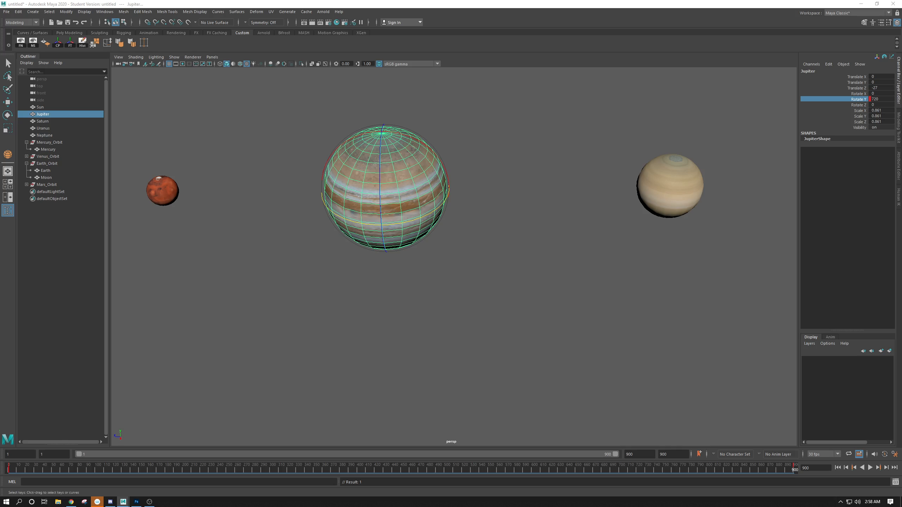
# - Group Jupiter on its own and name the group Jupiter_Orbit
pyautogui.press('e')
pyautogui.click(539, 268)
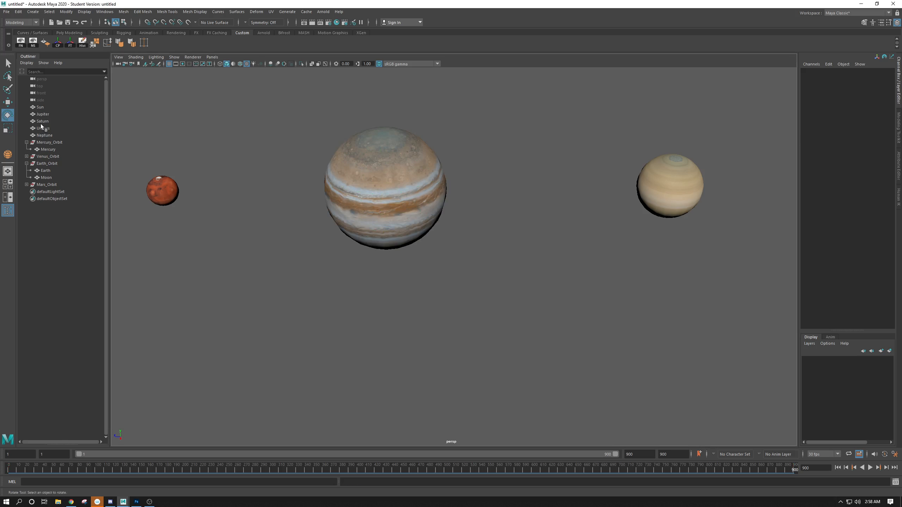
pyautogui.click(41, 115)
pyautogui.hotkey('ctrl', 'g')
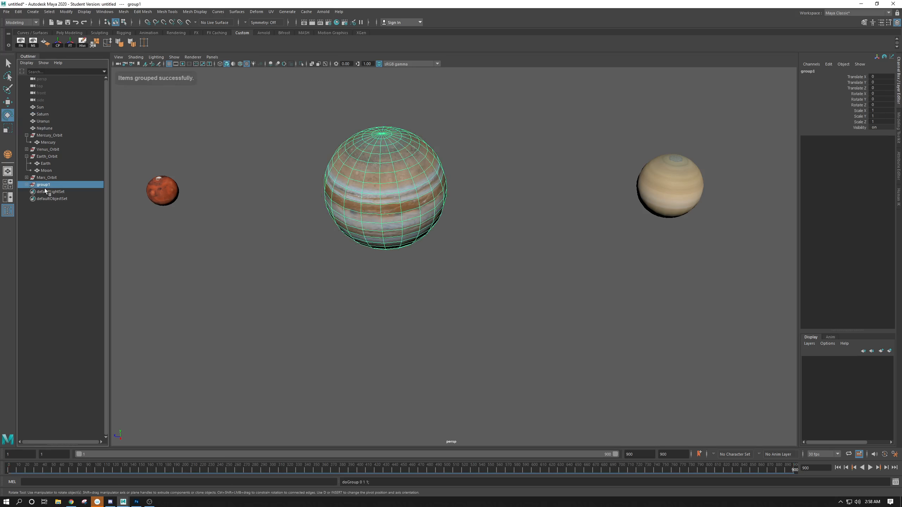
pyautogui.doubleClick(43, 185)
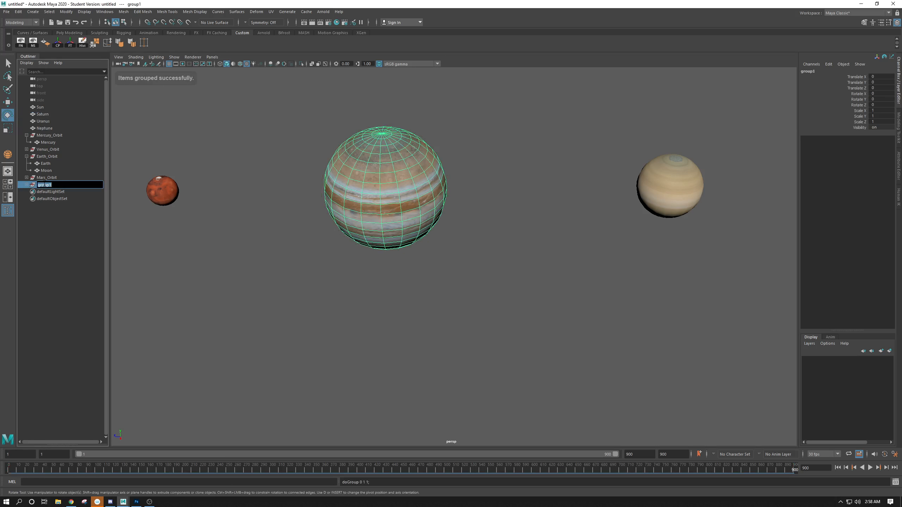
pyautogui.write('Jupiter_O')
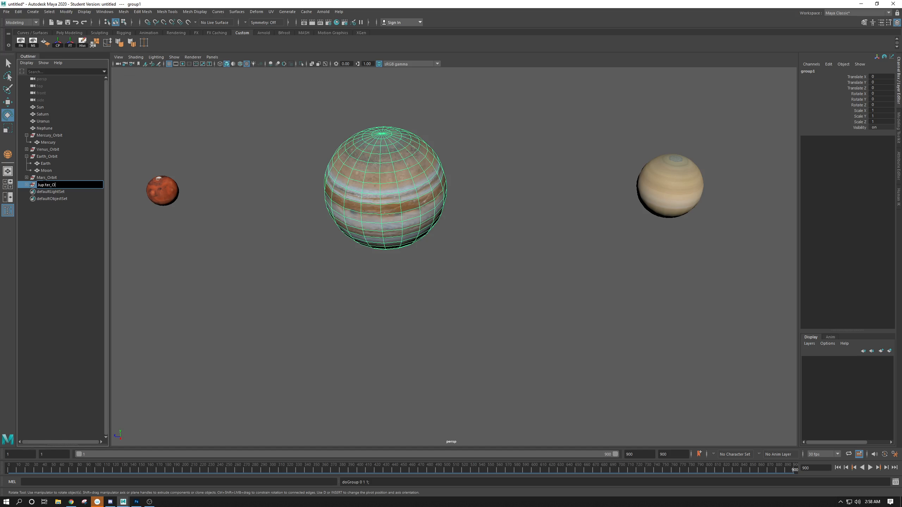
pyautogui.write('rbit')
pyautogui.press('Return')
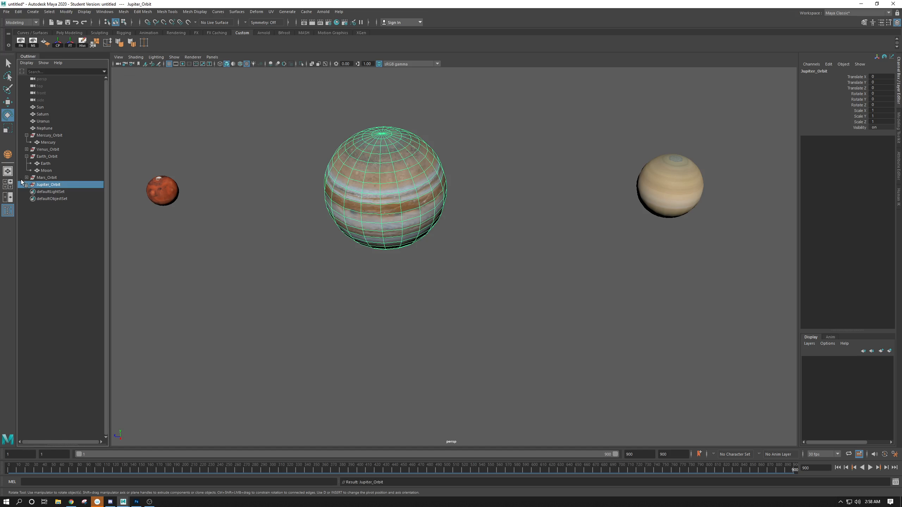
# - Expand the Jupiter_Orbit group, return to frame 1, and key the group's Rotate Y channel
pyautogui.click(27, 185)
pyautogui.click(46, 191)
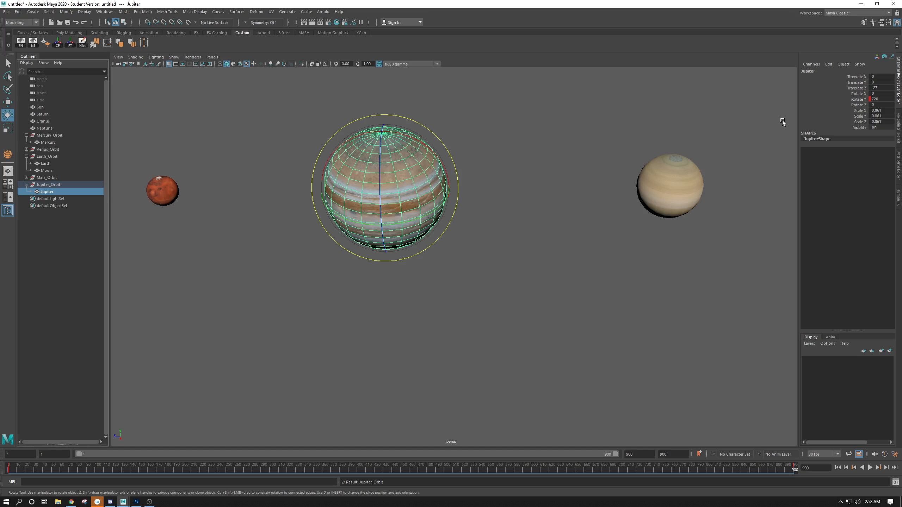
pyautogui.click(10, 469)
pyautogui.press('Up')
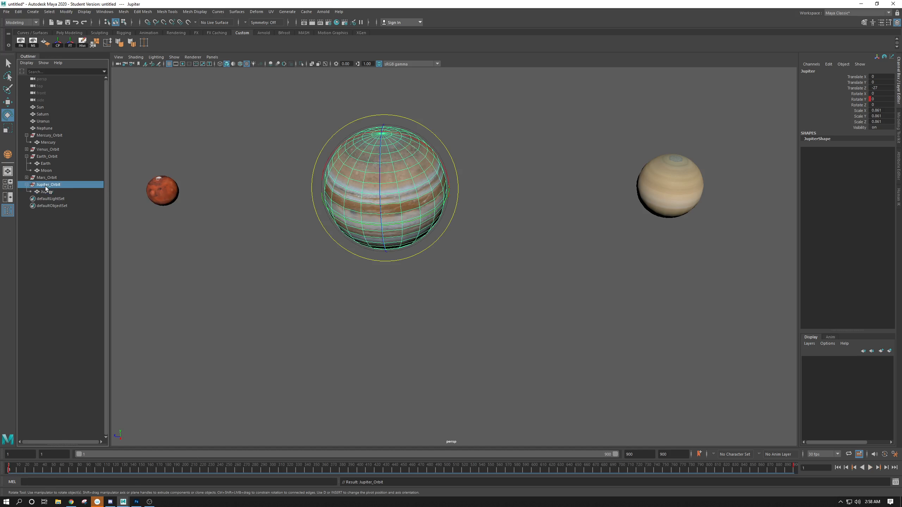
pyautogui.rightClick(861, 100)
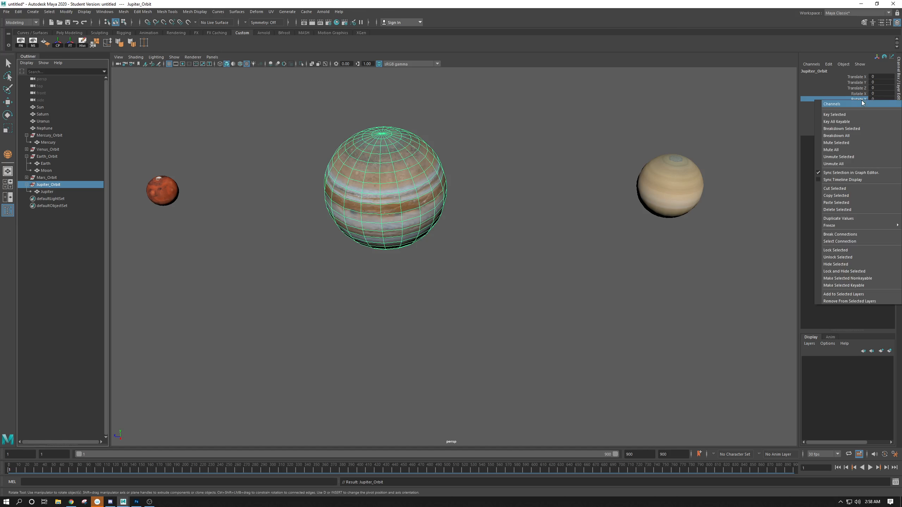
pyautogui.click(864, 112)
pyautogui.rightClick(863, 112)
# - Set the Jupiter_Orbit group's Rotate Y to 1440 on frame 900 and key it
pyautogui.moveTo(740, 473); pyautogui.dragTo(831, 462)
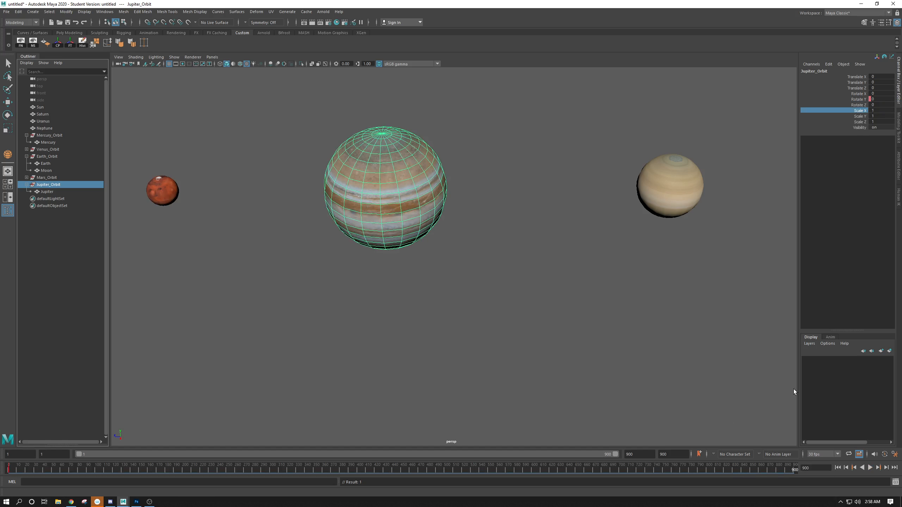
pyautogui.click(882, 99)
pyautogui.write('14')
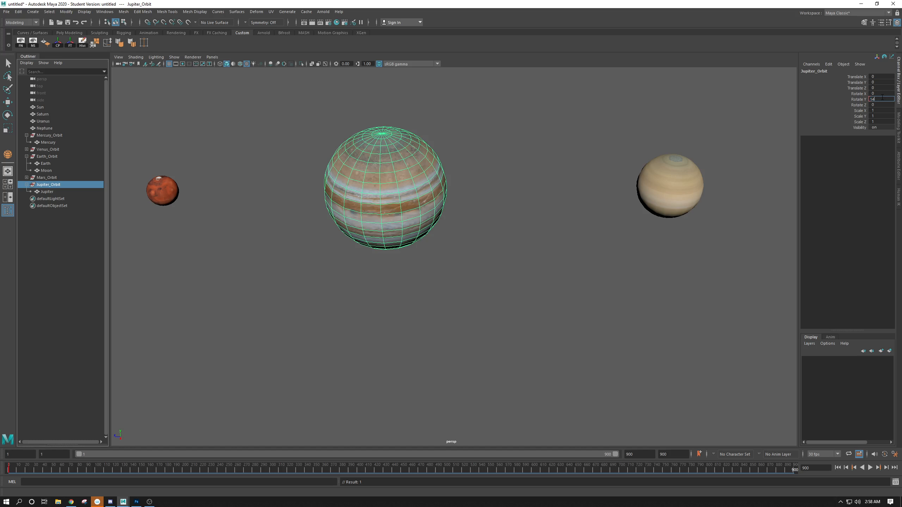
pyautogui.write('40')
pyautogui.press('Return')
pyautogui.rightClick(865, 104)
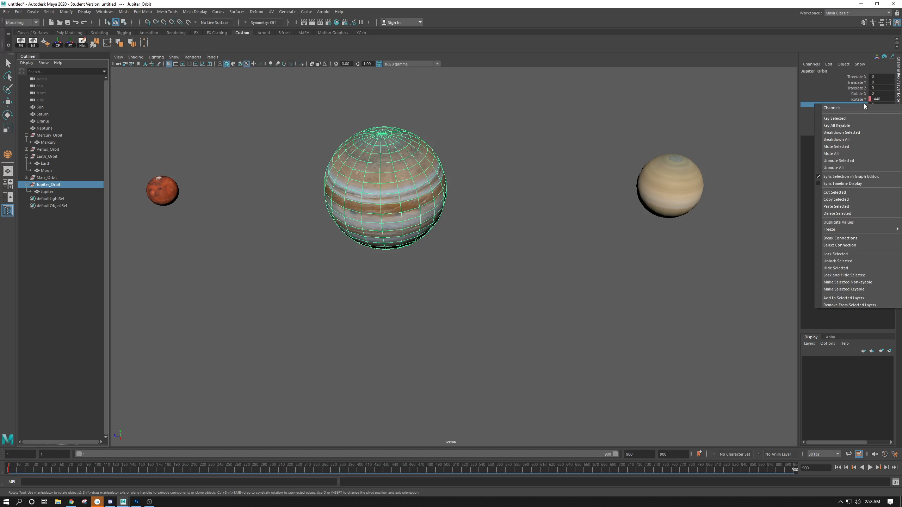
pyautogui.click(850, 90)
pyautogui.rightClick(859, 100)
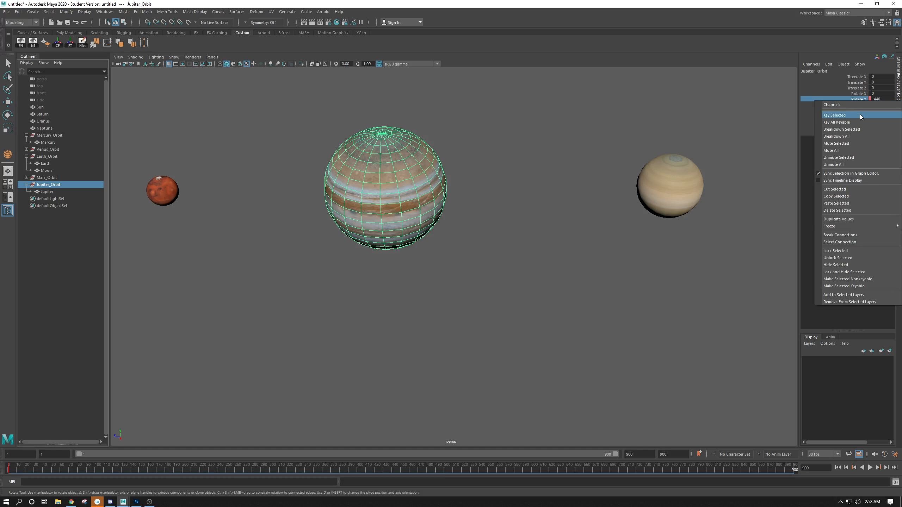
pyautogui.click(859, 114)
pyautogui.rightClick(858, 116)
# - Give both keys of Jupiter_Orbit's Rotate Y curve linear tangents in the Graph Editor, and move the editor out of view
pyautogui.click(314, 101)
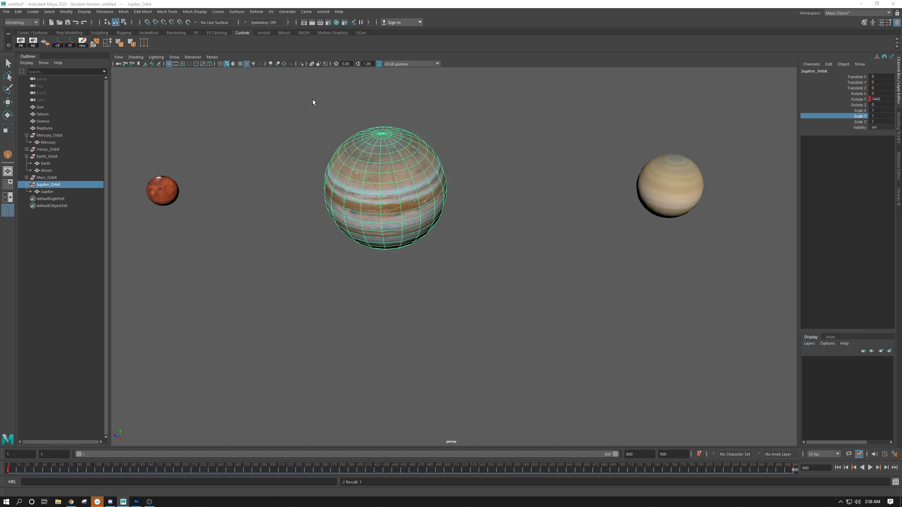
pyautogui.moveTo(0, 70); pyautogui.dragTo(642, 84)
pyautogui.press('f')
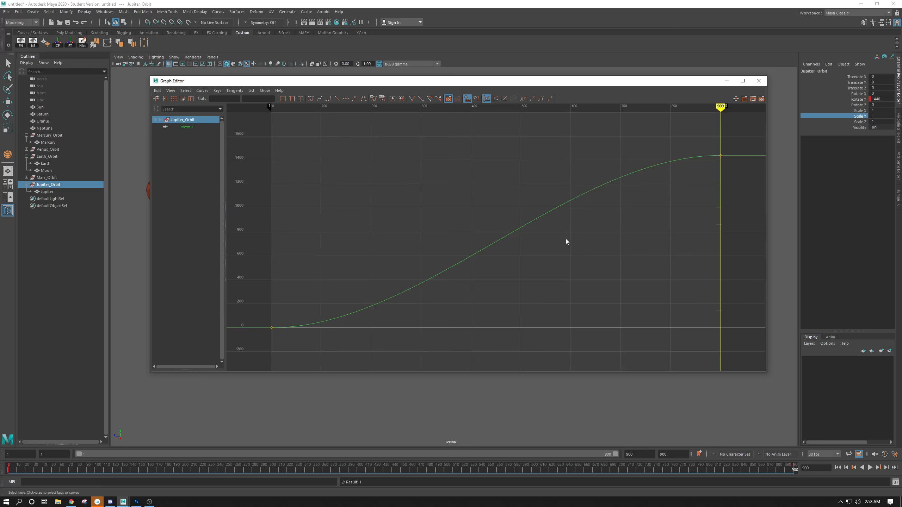
pyautogui.scroll(-3, 575, 239)
pyautogui.scroll(1, 586, 239)
pyautogui.moveTo(643, 159); pyautogui.dragTo(304, 331)
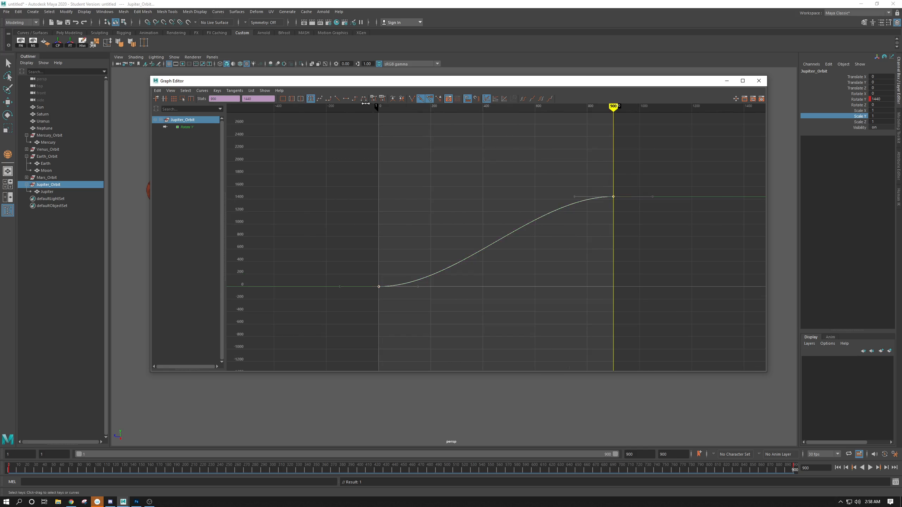
pyautogui.click(336, 98)
pyautogui.moveTo(428, 84); pyautogui.dragTo(0, 80)
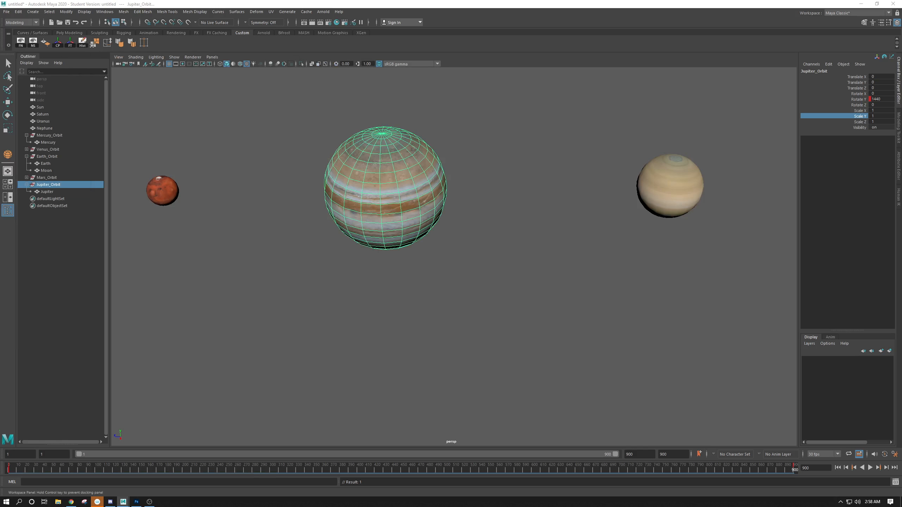
# - Clear the selection and play the animation with the whole solar system in view to check the planets' orbits around the Sun
pyautogui.scroll(-8, 273, 324)
pyautogui.moveTo(60, 205); pyautogui.dragTo(72, 185)
pyautogui.keyDown('alt'); pyautogui.moveTo(358, 204); pyautogui.dragTo(451, 193, button='middle'); pyautogui.keyUp('alt')
pyautogui.scroll(-2, 451, 193)
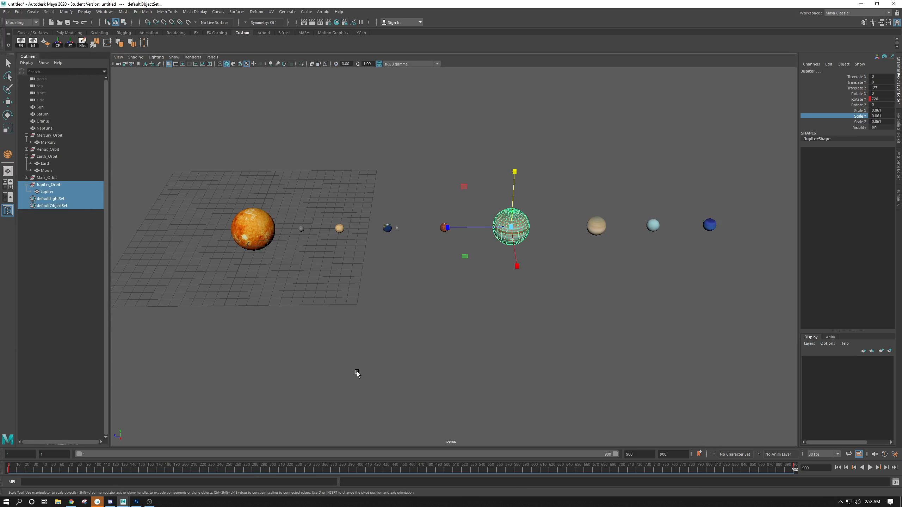
pyautogui.press('w')
pyautogui.click(386, 339)
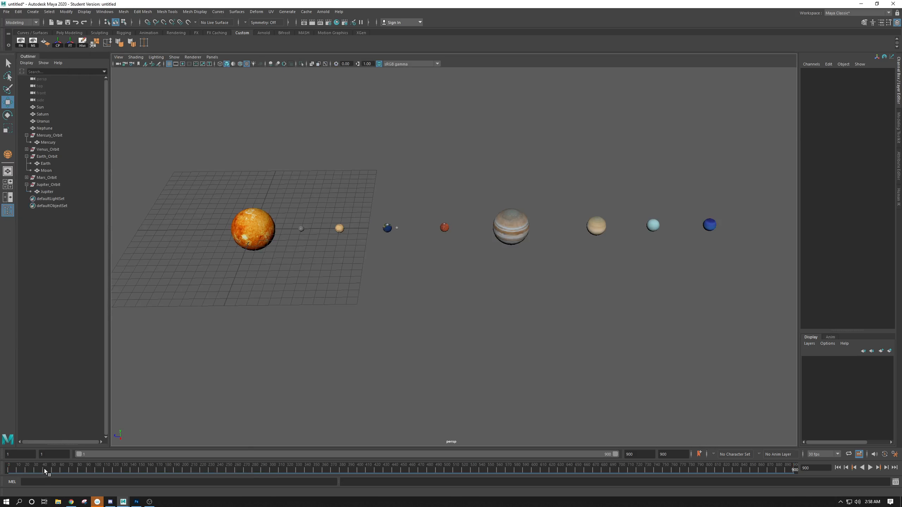
pyautogui.click(870, 467)
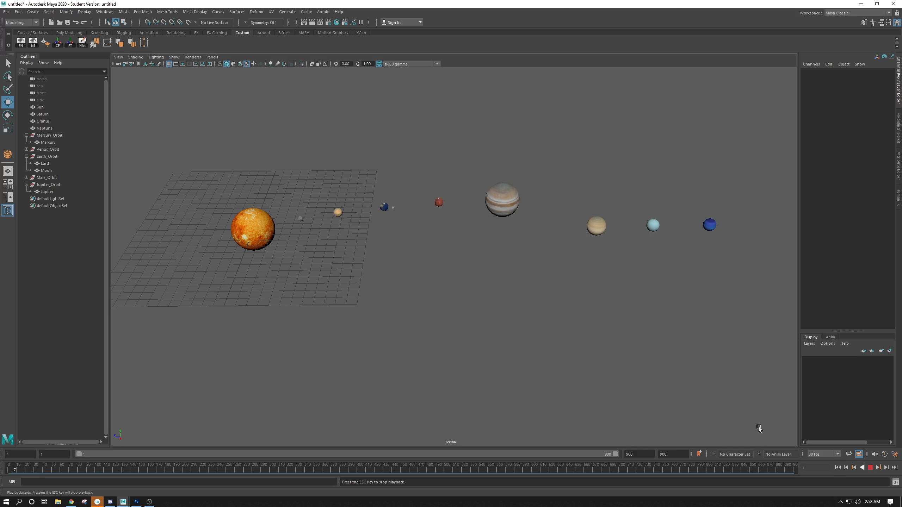
pyautogui.keyDown('alt'); pyautogui.moveTo(346, 308); pyautogui.dragTo(384, 254); pyautogui.keyUp('alt')
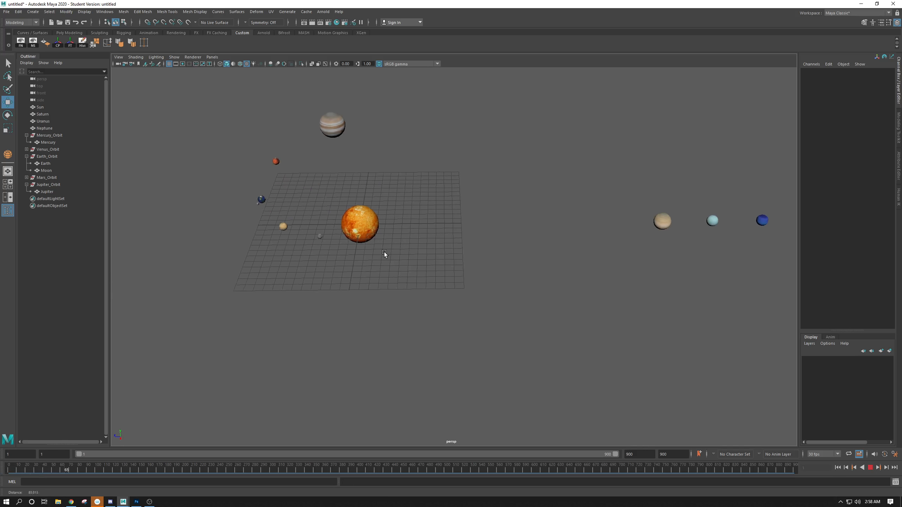
pyautogui.scroll(-1, 384, 253)
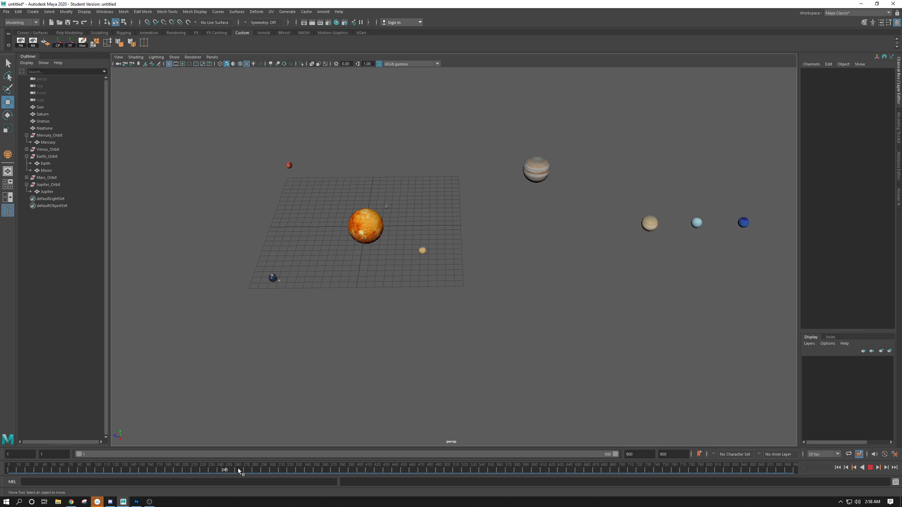
# - Stop playback, return to frame 1, and key Saturn's Rotate Y channel
pyautogui.click(869, 468)
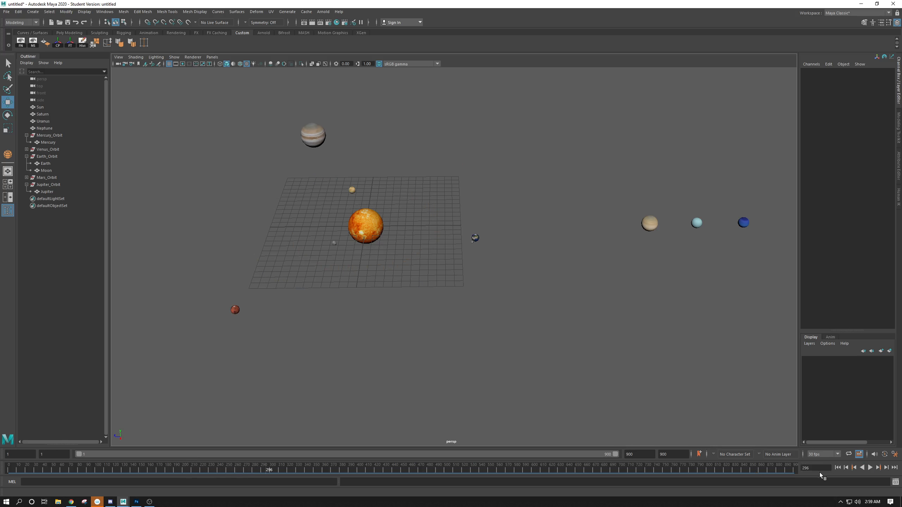
pyautogui.click(837, 468)
pyautogui.scroll(6, 600, 297)
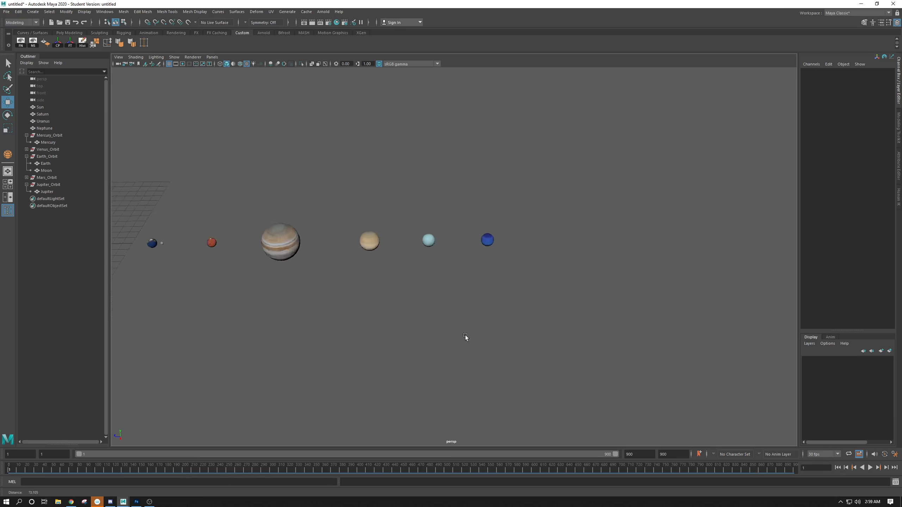
pyautogui.scroll(3, 465, 336)
pyautogui.click(320, 231)
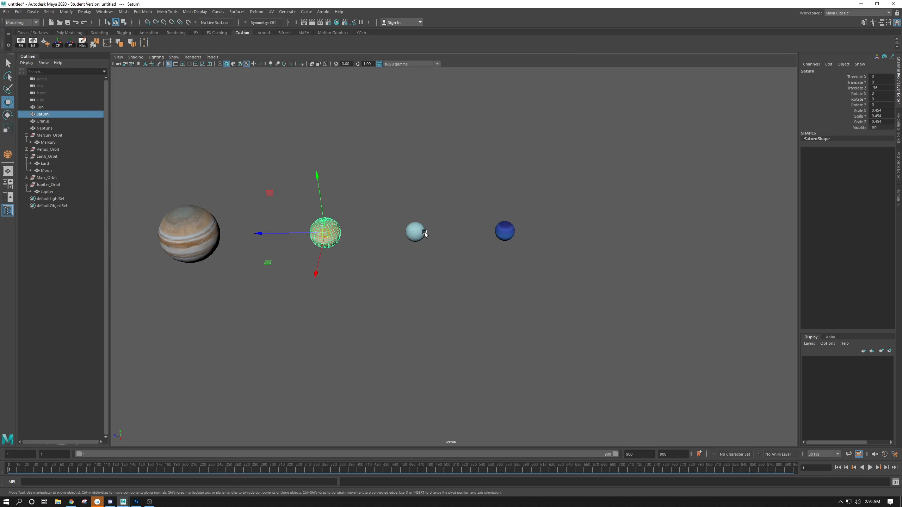
pyautogui.keyDown('alt'); pyautogui.moveTo(294, 235); pyautogui.dragTo(368, 208, button='middle'); pyautogui.keyUp('alt')
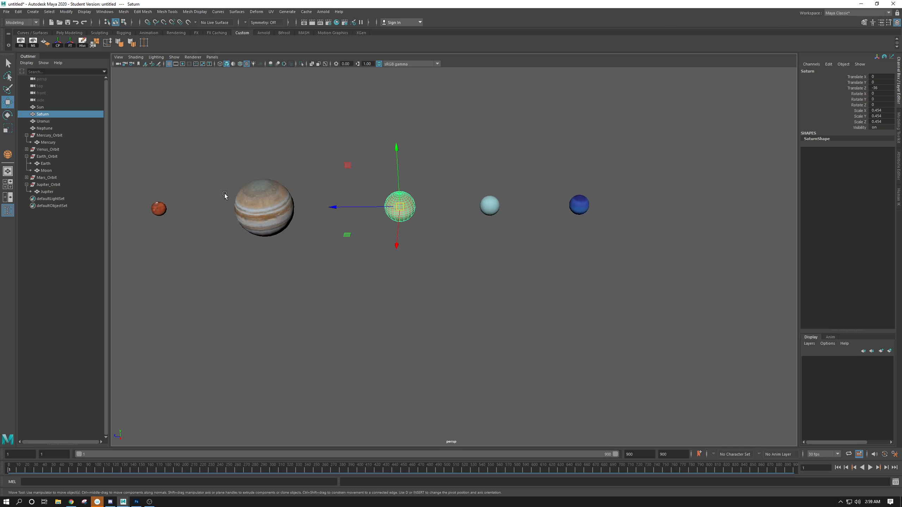
pyautogui.rightClick(855, 100)
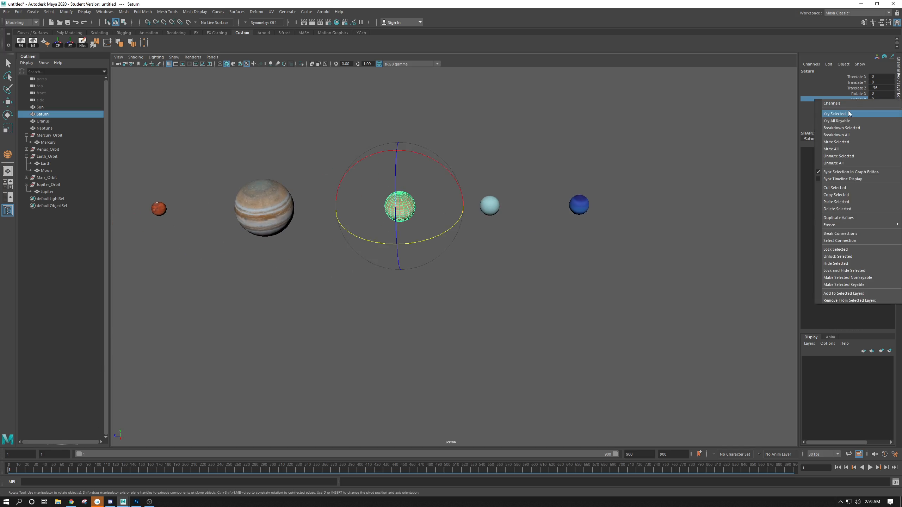
pyautogui.rightClick(848, 111)
# - Key the Rotate Y channels of Uranus and Neptune on frame 1
pyautogui.click(489, 205)
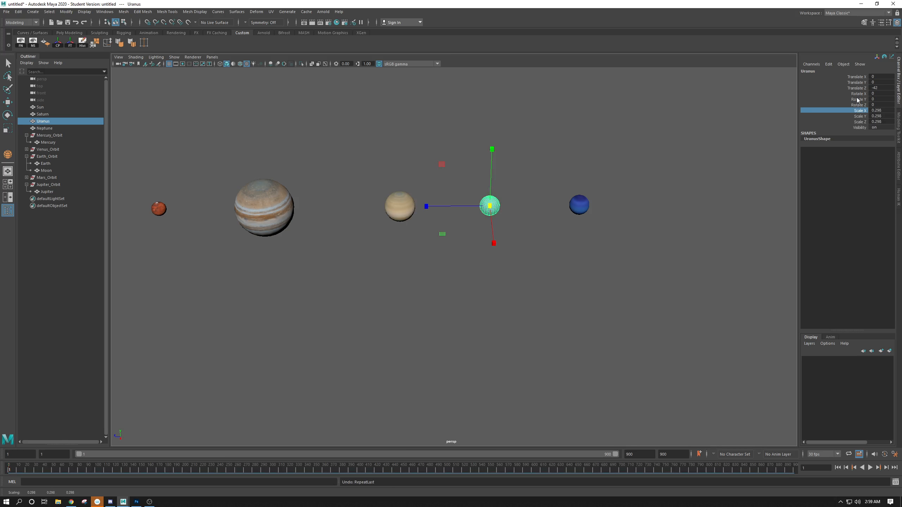
pyautogui.press('e')
pyautogui.click(590, 197)
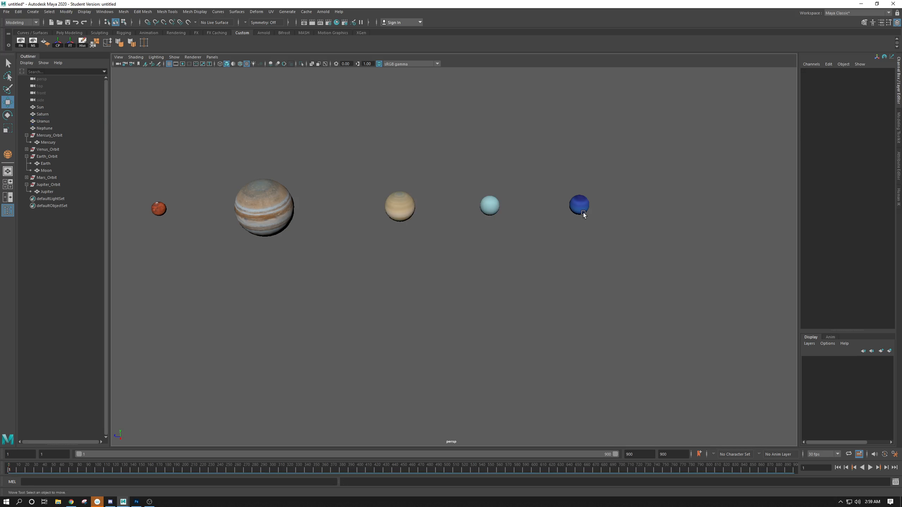
pyautogui.click(584, 213)
pyautogui.press('w')
pyautogui.press('e')
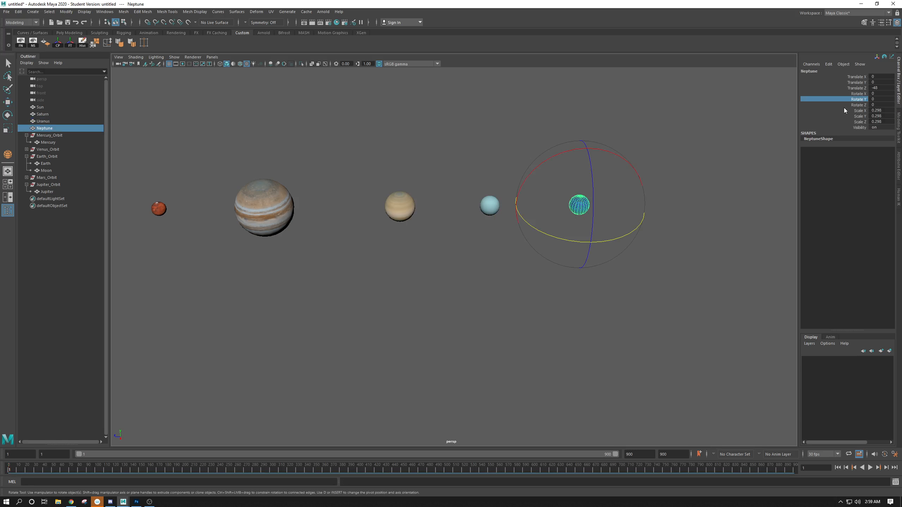
# - Go to frame 900, set Saturn's Rotate Y to 1440, and key it
pyautogui.click(401, 200)
pyautogui.press('w')
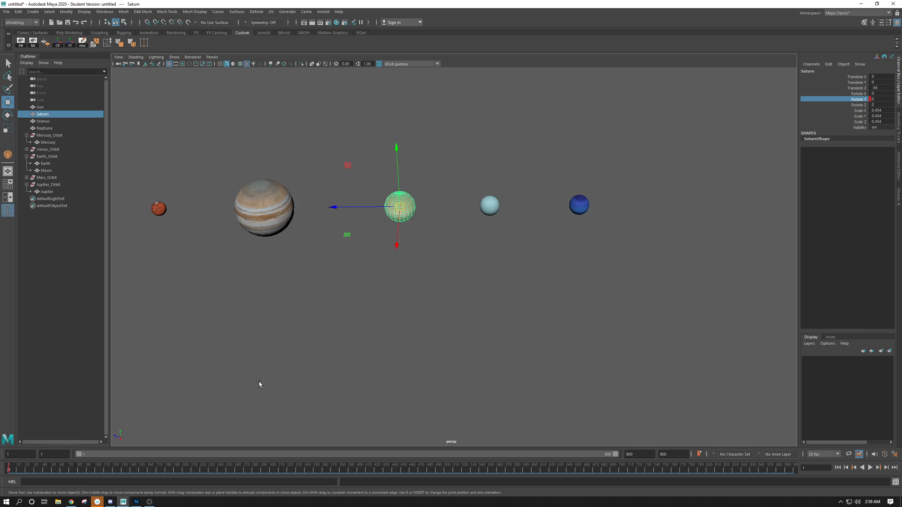
pyautogui.hotkey('alt', 'v')
pyautogui.hotkey('alt', 'v')
pyautogui.click(467, 278)
pyautogui.click(399, 200)
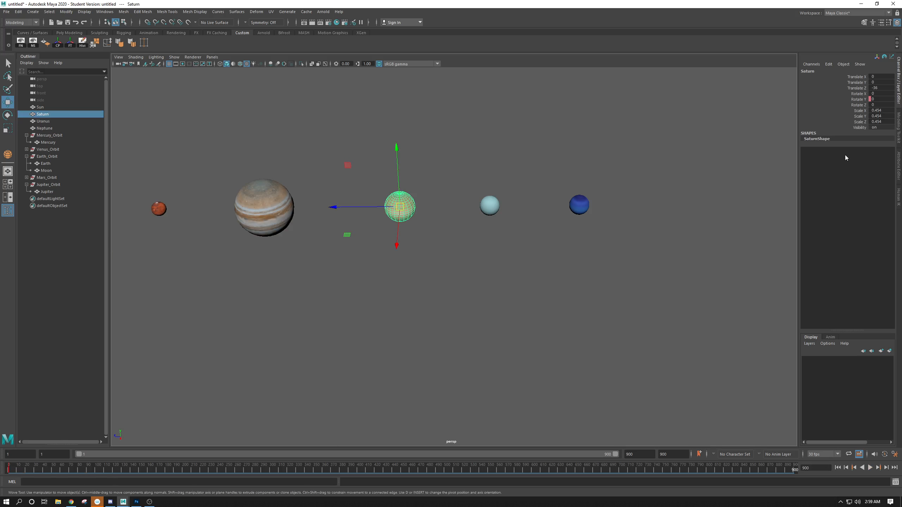
pyautogui.click(877, 98)
pyautogui.doubleClick(877, 98)
pyautogui.press('e')
pyautogui.rightClick(848, 98)
pyautogui.click(851, 111)
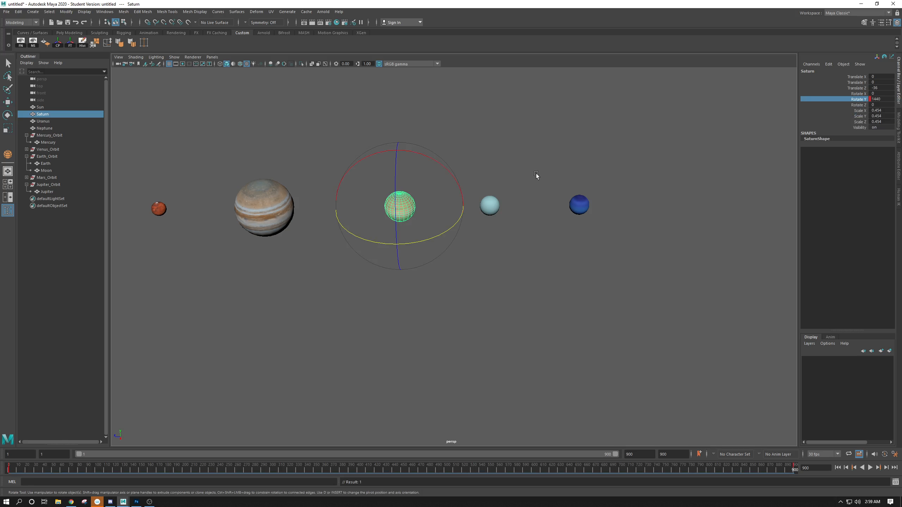
# - Set Uranus's Rotate Y to 1440 on frame 900 and key it
pyautogui.click(490, 197)
pyautogui.doubleClick(875, 99)
pyautogui.write('1440')
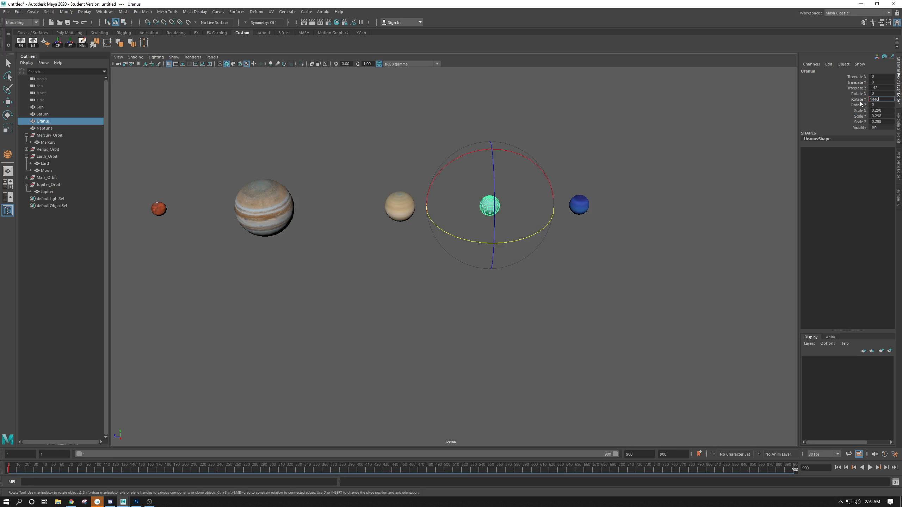
pyautogui.press('Return')
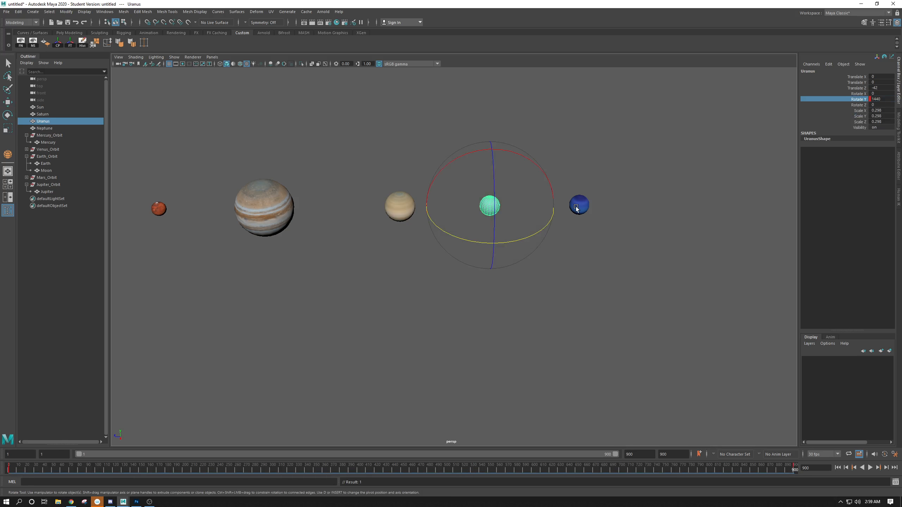
# - Set Neptune's Rotate Y to 1440 on frame 900 and key it
pyautogui.click(575, 206)
pyautogui.doubleClick(877, 99)
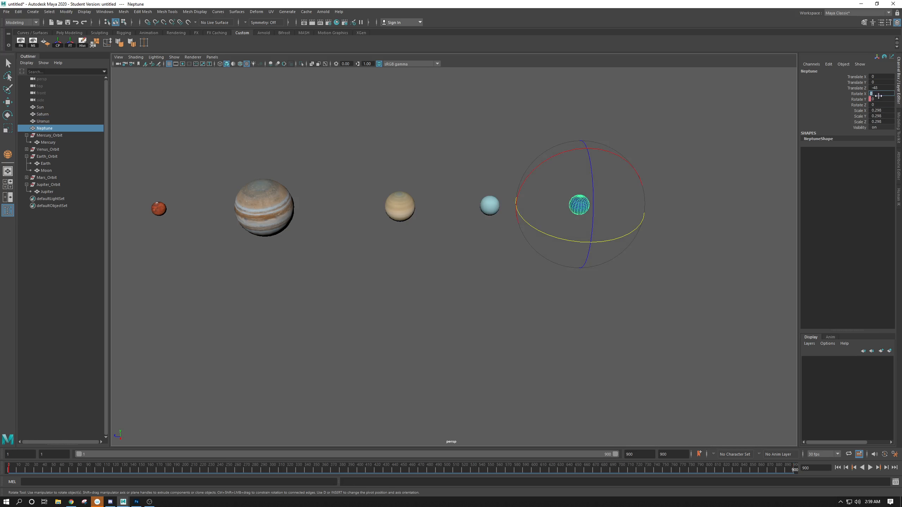
pyautogui.write('1440')
pyautogui.press('Return')
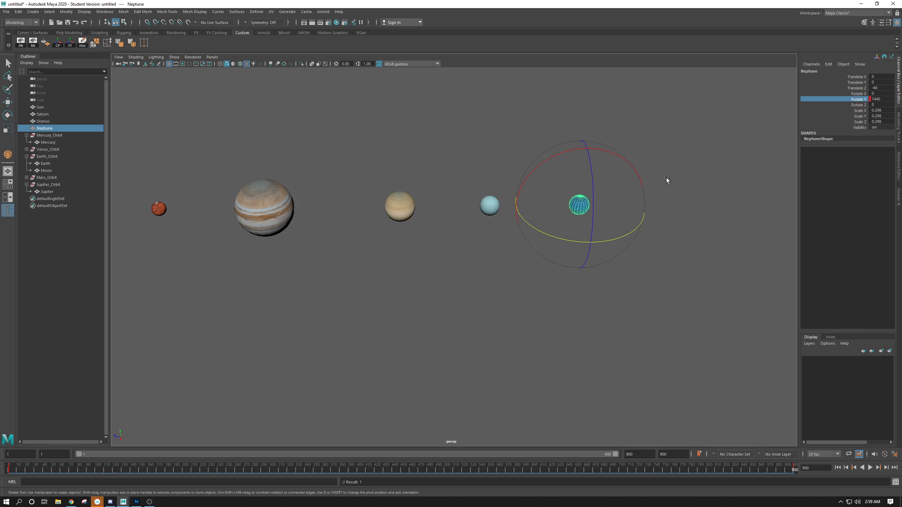
# - Give the Rotate Y keys of Saturn, Uranus and Neptune linear tangents in the Graph Editor, and move the editor out of view
pyautogui.keyDown('shift'); pyautogui.click(489, 206); pyautogui.keyUp('shift')
pyautogui.keyDown('shift'); pyautogui.click(398, 208); pyautogui.keyUp('shift')
pyautogui.moveTo(0, 96); pyautogui.dragTo(537, 91)
pyautogui.keyDown('alt'); pyautogui.moveTo(566, 245); pyautogui.dragTo(505, 250, button='right'); pyautogui.keyUp('alt')
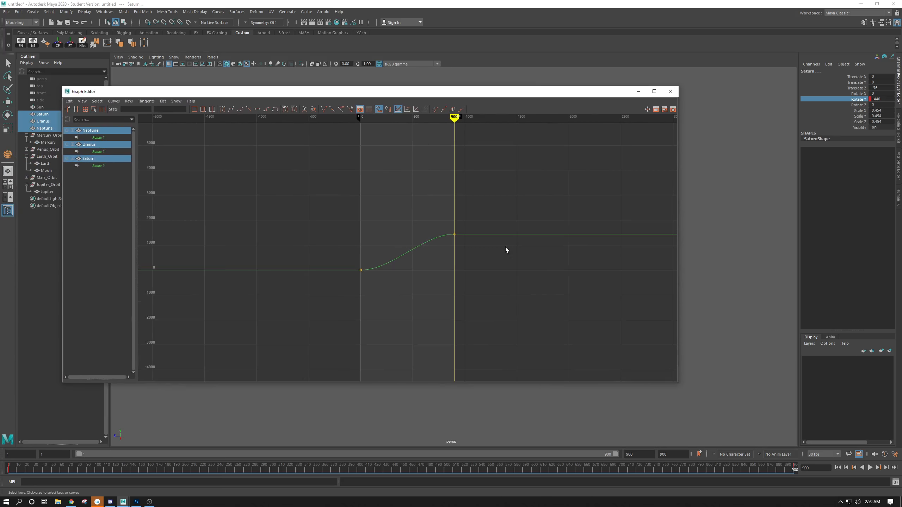
pyautogui.moveTo(538, 175); pyautogui.dragTo(237, 333)
pyautogui.click(249, 110)
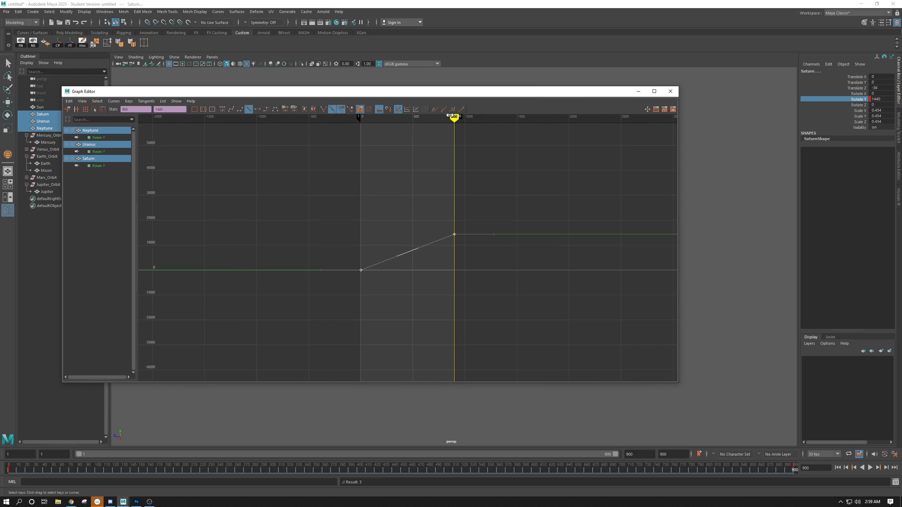
pyautogui.moveTo(456, 91); pyautogui.dragTo(0, 88)
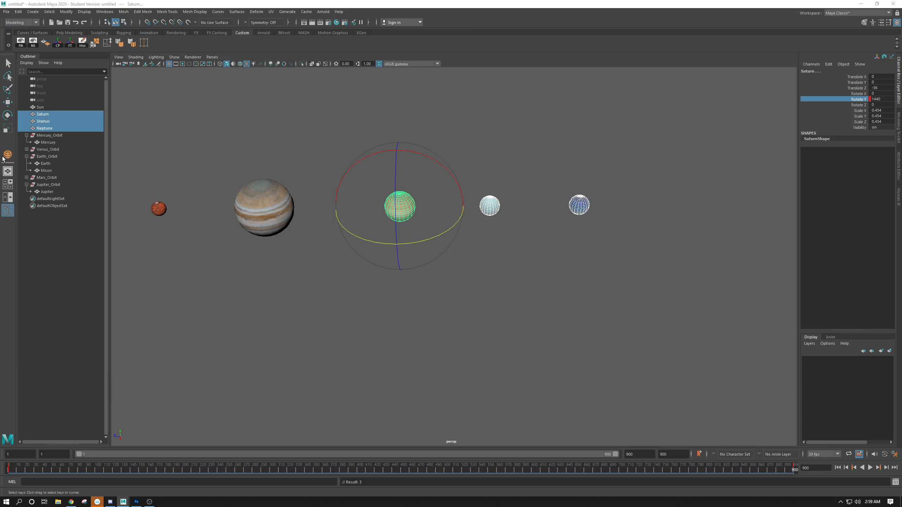
# - Group Saturn on its own and name the group Saturn_Orbit
pyautogui.click(45, 129)
pyautogui.keyDown('alt'); pyautogui.moveTo(189, 164); pyautogui.dragTo(333, 211, button='right'); pyautogui.keyUp('alt')
pyautogui.click(378, 200)
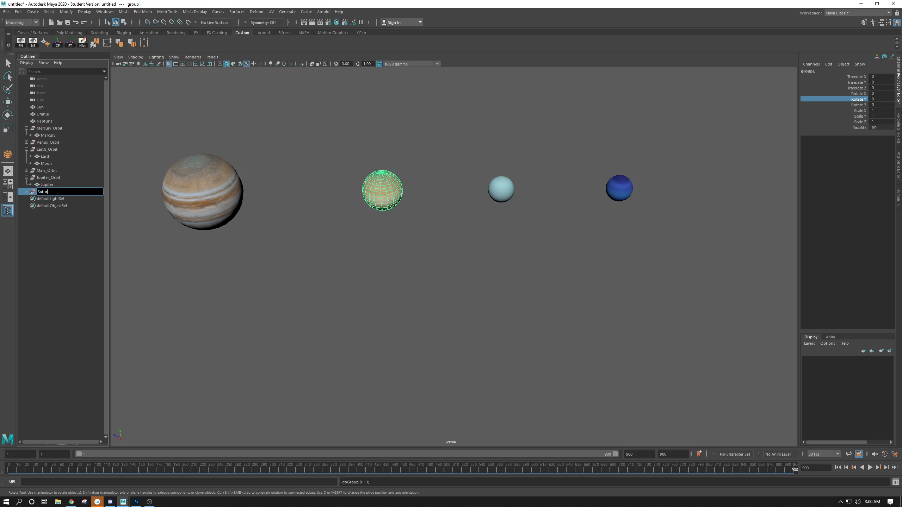
pyautogui.press('Return')
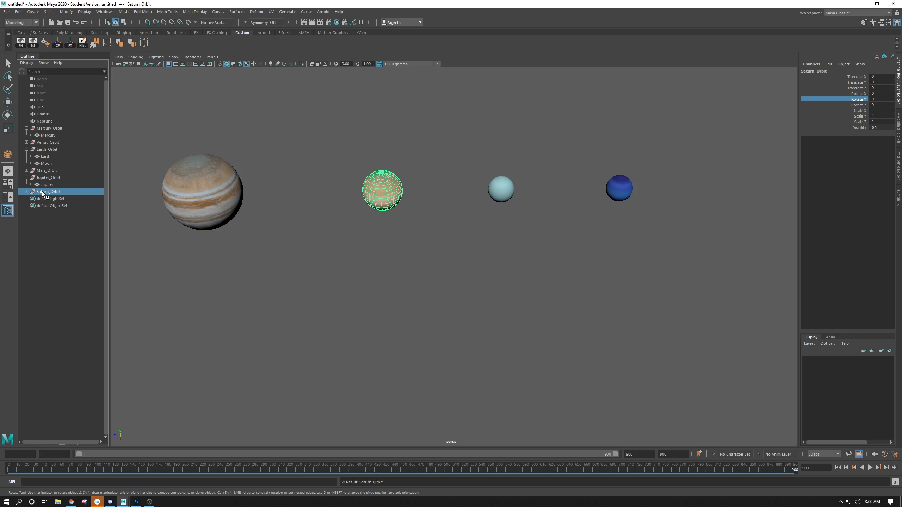
# - Group Uranus on its own and name the group Uranus_Orbit
pyautogui.click(498, 184)
pyautogui.hotkey('ctrl', 'g')
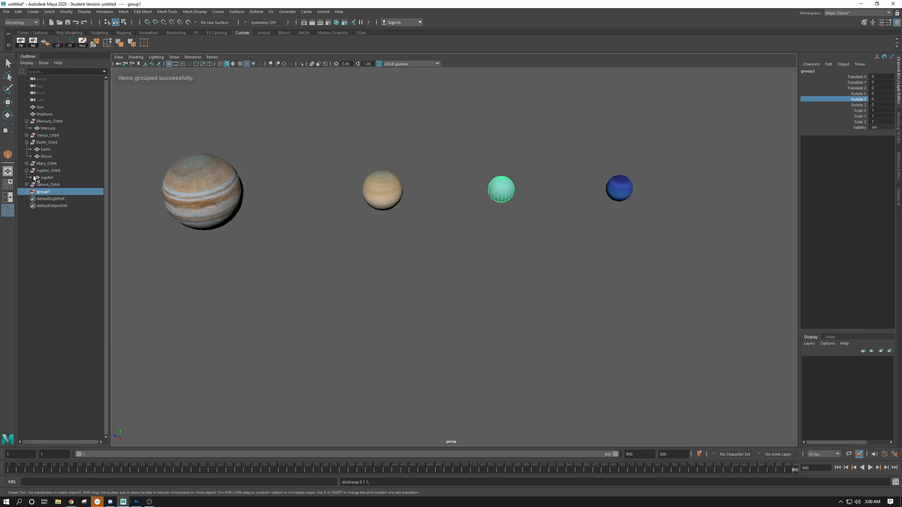
pyautogui.doubleClick(42, 191)
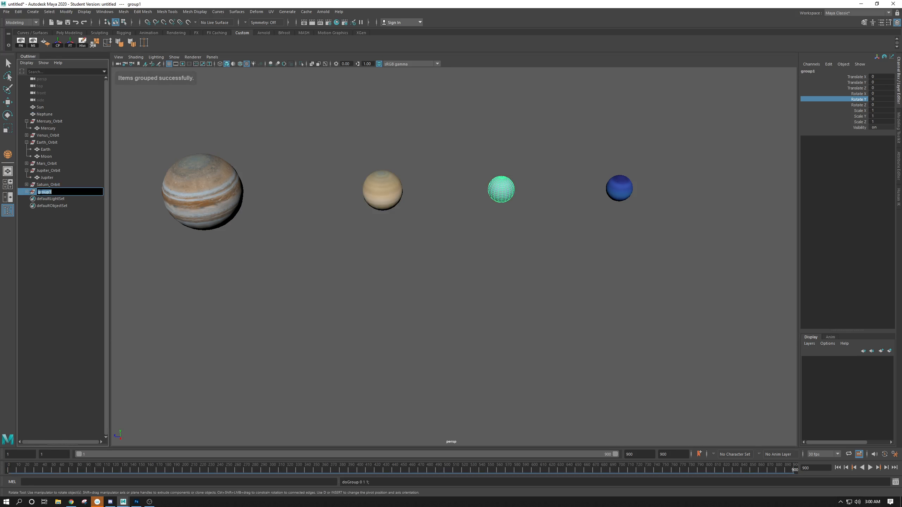
pyautogui.write('Uranus_Orbit')
pyautogui.press('Return')
# - Group Neptune on its own and name the group Neptune_Orbit
pyautogui.click(603, 184)
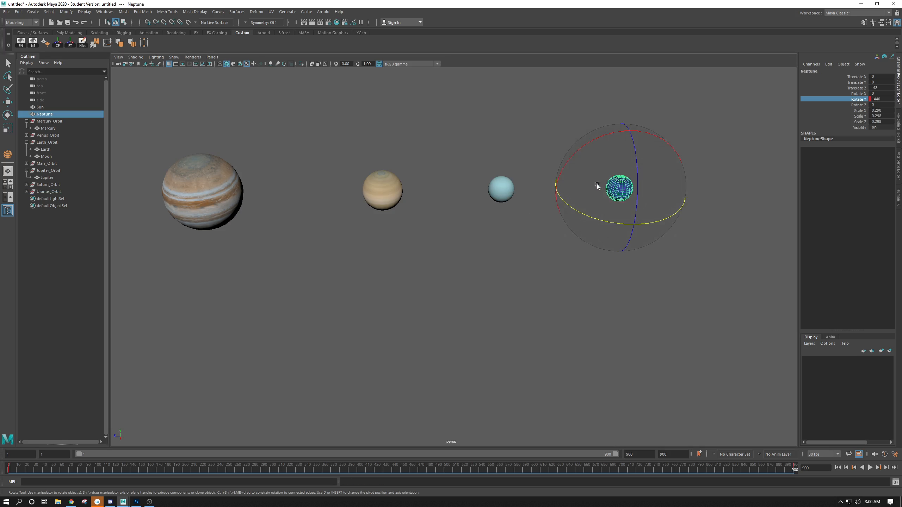
pyautogui.hotkey('ctrl', 'g')
pyautogui.doubleClick(49, 192)
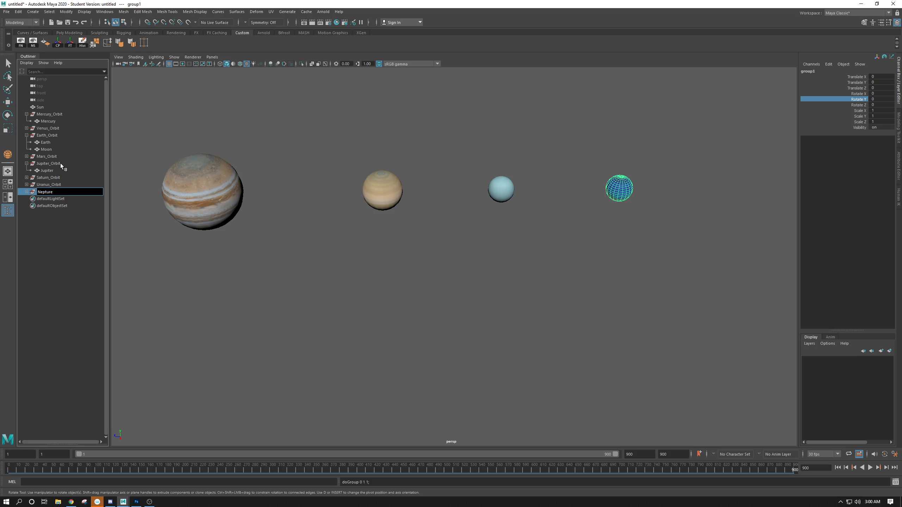
pyautogui.write('Neptune_Orbit')
pyautogui.press('Return')
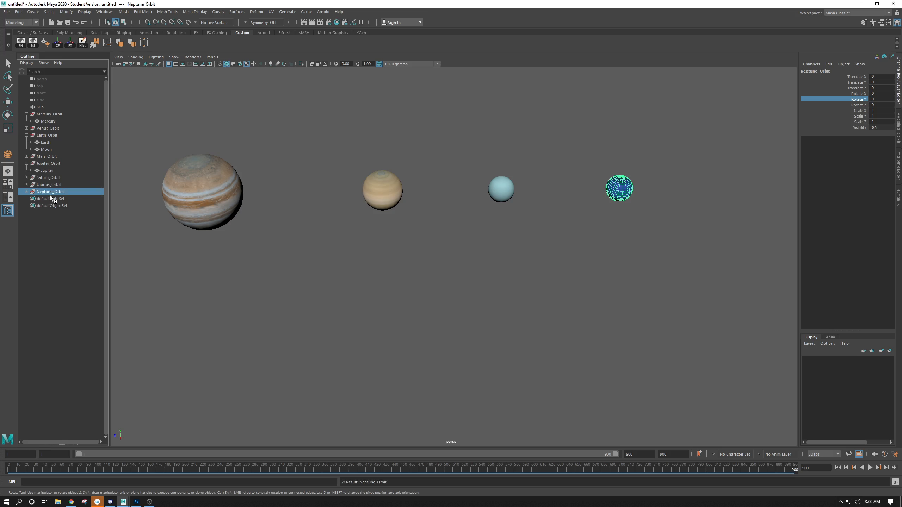
# - Select the Saturn_Orbit, Uranus_Orbit and Neptune_Orbit groups together and key their Rotate Y channels on frame 1
pyautogui.keyDown('shift'); pyautogui.click(48, 177); pyautogui.keyUp('shift')
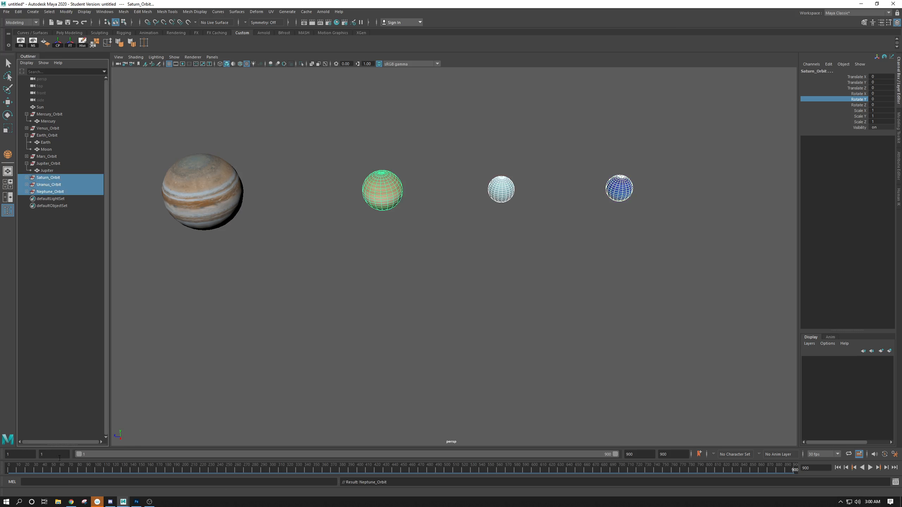
pyautogui.click(13, 467)
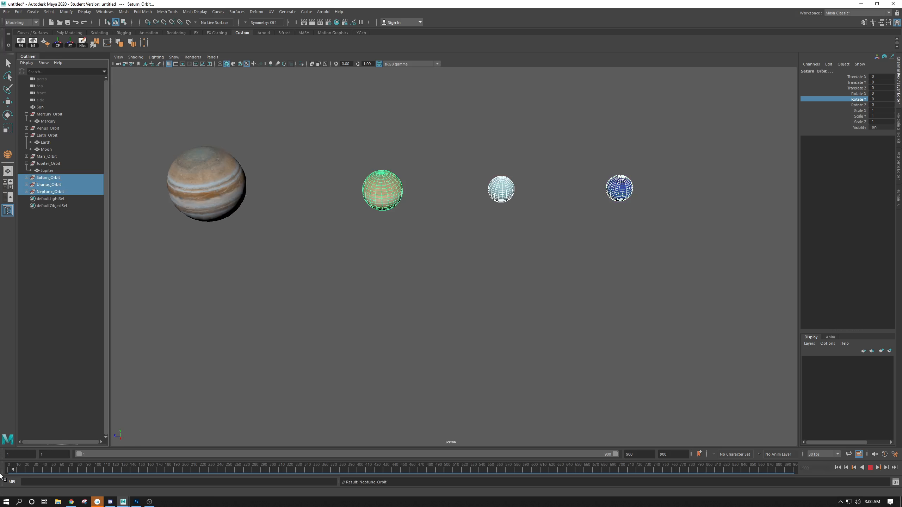
pyautogui.rightClick(862, 101)
pyautogui.click(866, 115)
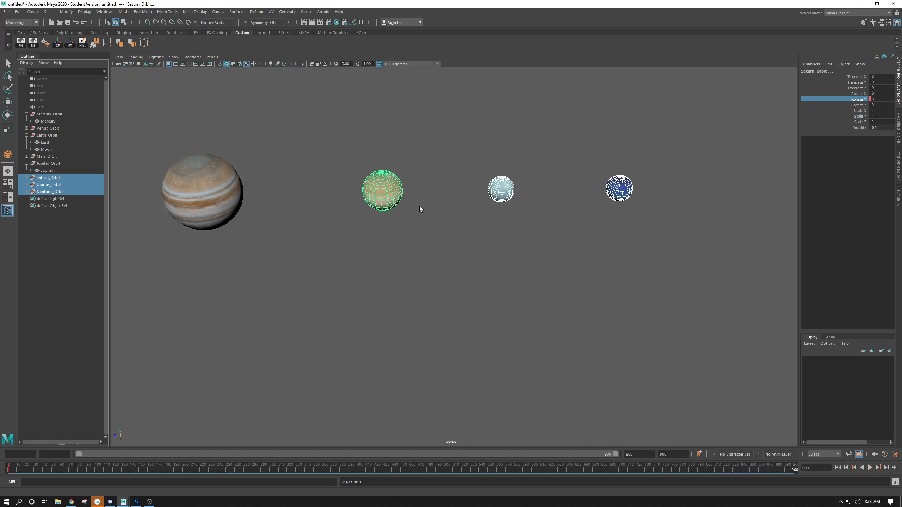
# - Set the Saturn_Orbit group's Rotate Y to 1080 on frame 900 and key it
pyautogui.click(392, 193)
pyautogui.press('e')
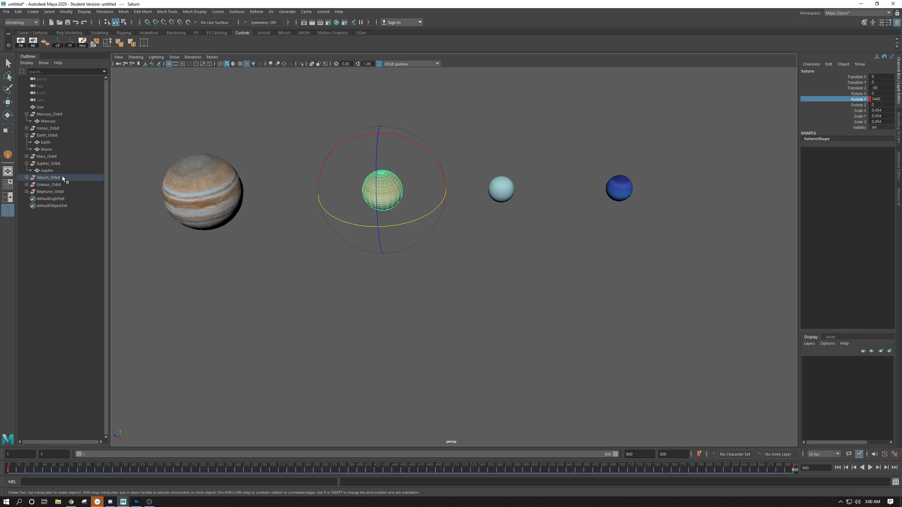
pyautogui.click(49, 177)
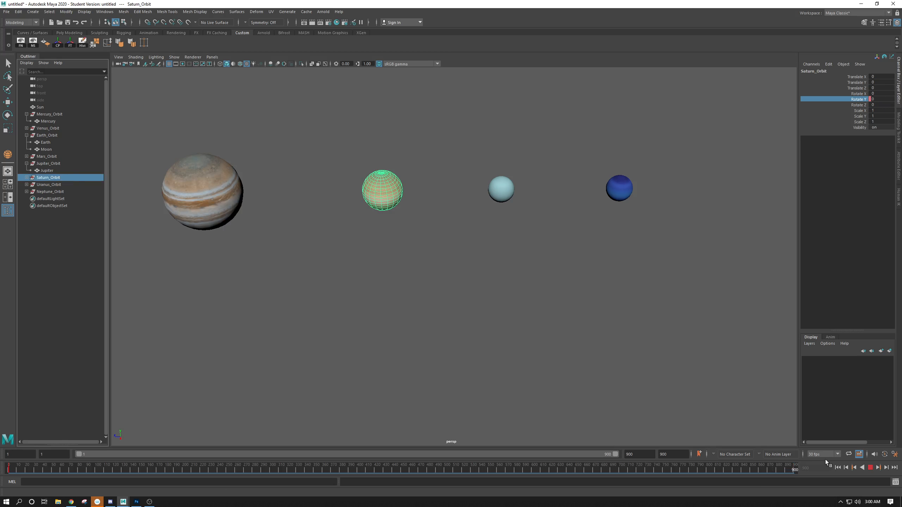
pyautogui.click(880, 98)
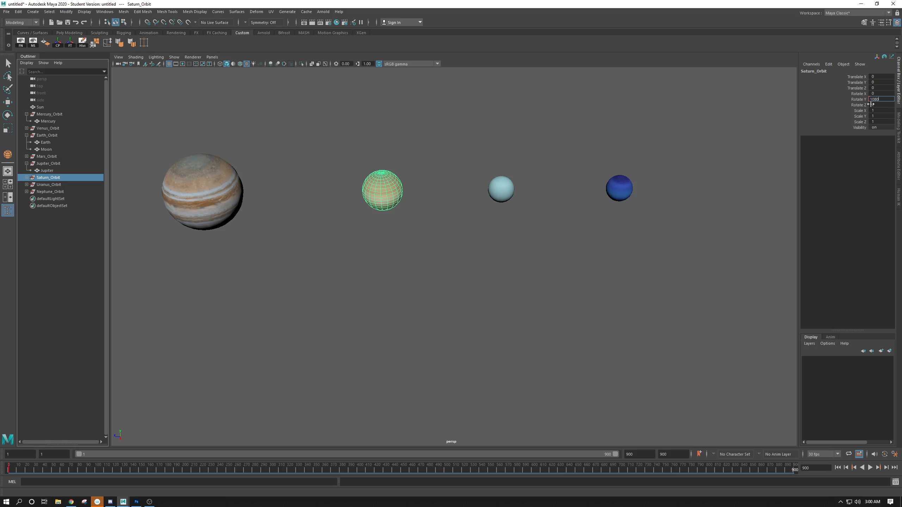
pyautogui.rightClick(862, 96)
pyautogui.rightClick(856, 111)
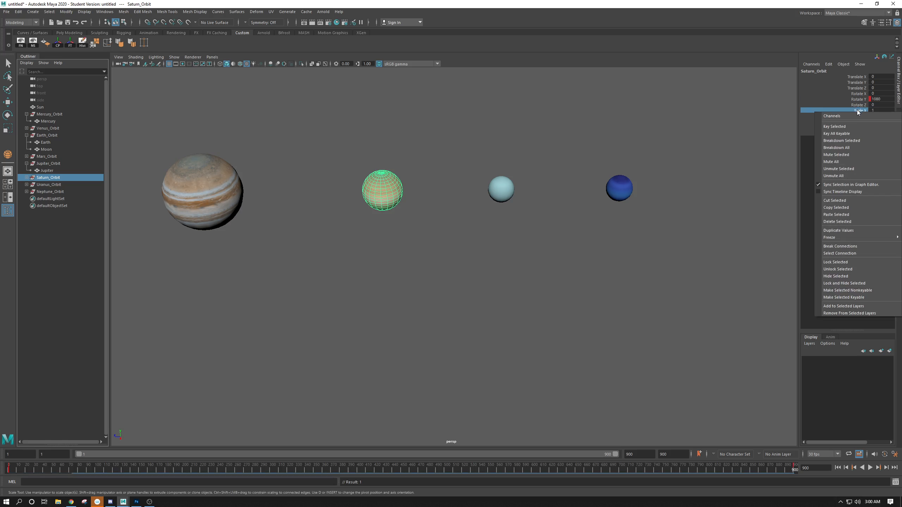
# - Set the Uranus_Orbit group's Rotate Y to 720 on frame 900 and key it
pyautogui.click(498, 191)
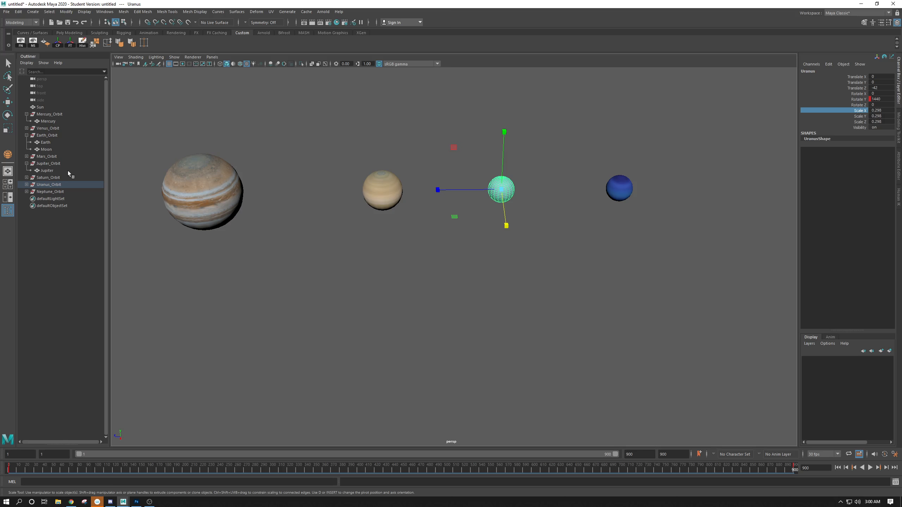
pyautogui.click(46, 185)
pyautogui.click(891, 100)
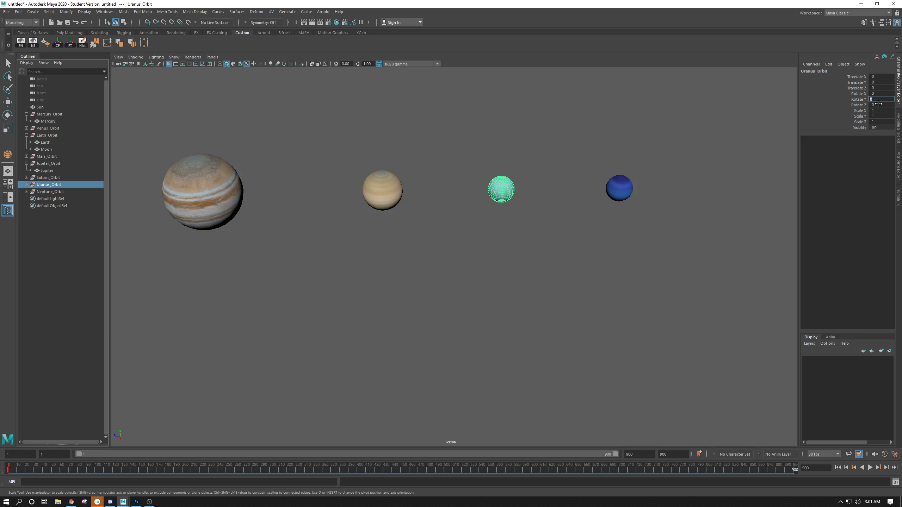
pyautogui.rightClick(856, 98)
pyautogui.click(847, 112)
pyautogui.rightClick(847, 111)
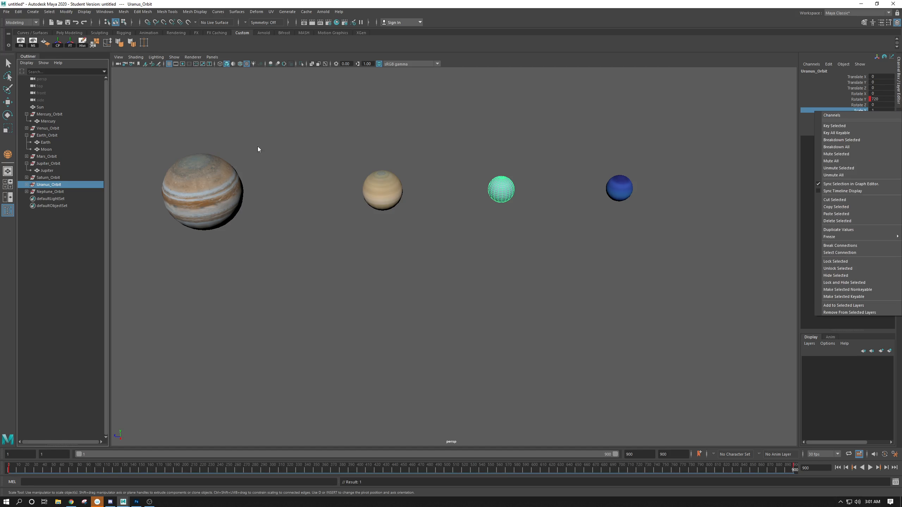
# - Set the Neptune_Orbit group's Rotate Y to 360 on frame 900 and key it
pyautogui.click(48, 191)
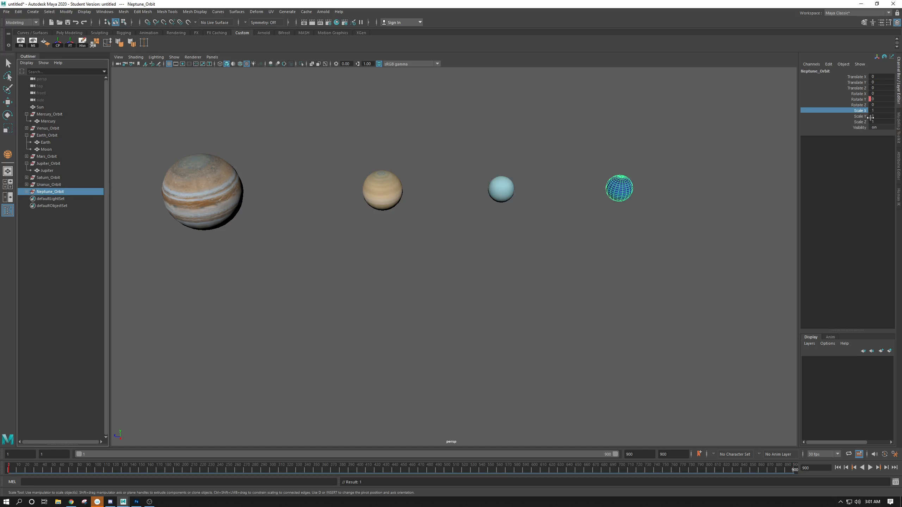
pyautogui.click(880, 98)
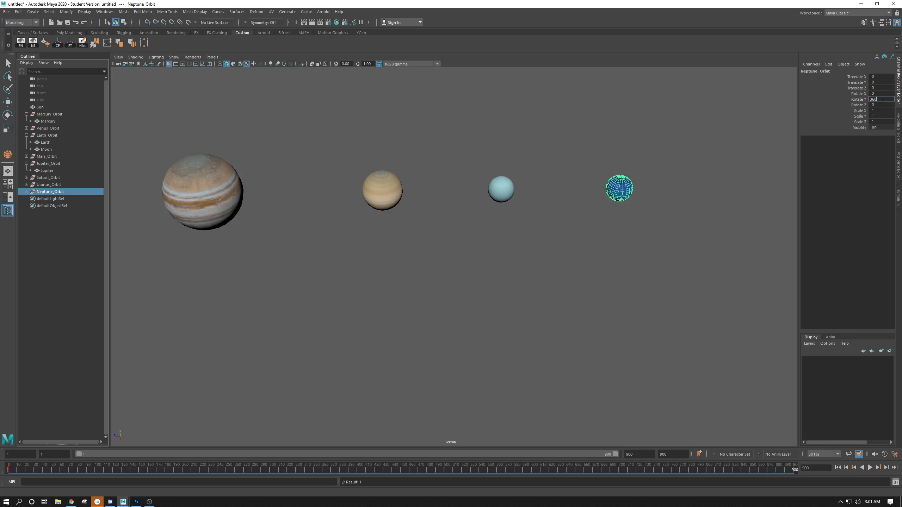
pyautogui.click(860, 100)
pyautogui.rightClick(859, 100)
pyautogui.click(854, 115)
pyautogui.rightClick(854, 112)
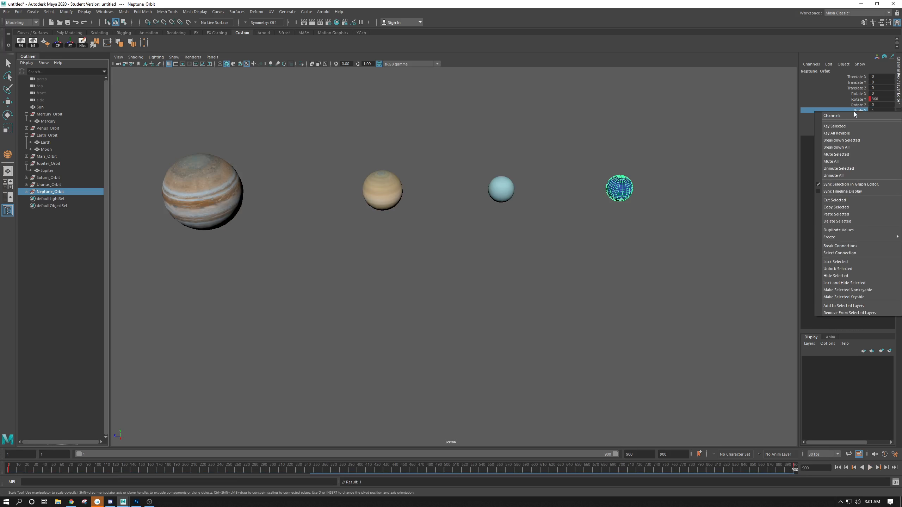
pyautogui.click(574, 206)
pyautogui.press('w')
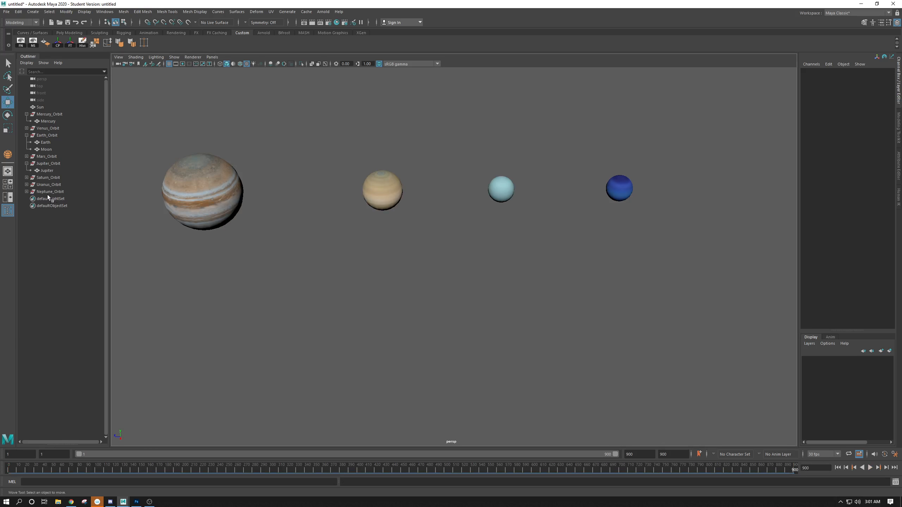
# - Apply linear tangents to all Rotate Y keys of the Saturn_Orbit, Uranus_Orbit and Neptune_Orbit groups in the Graph Editor
pyautogui.moveTo(50, 192); pyautogui.dragTo(49, 178)
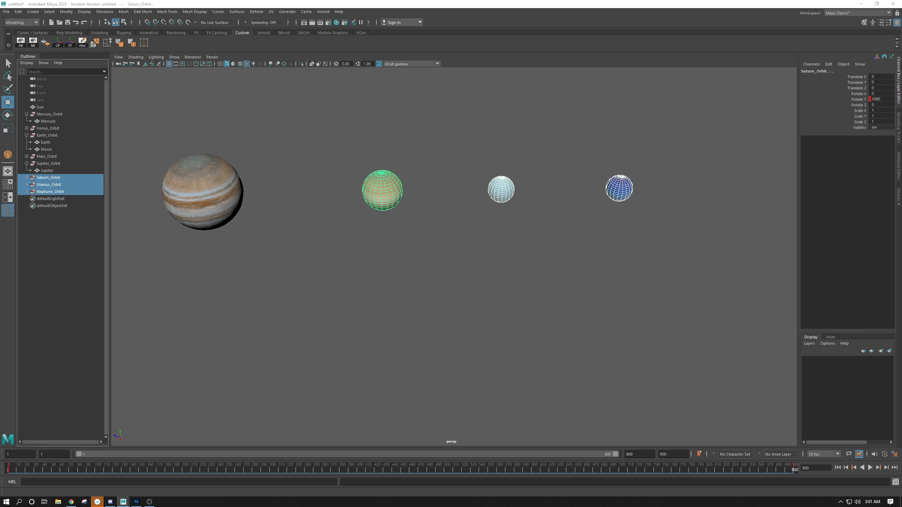
pyautogui.moveTo(0, 82); pyautogui.dragTo(629, 88)
pyautogui.scroll(-5, 600, 260)
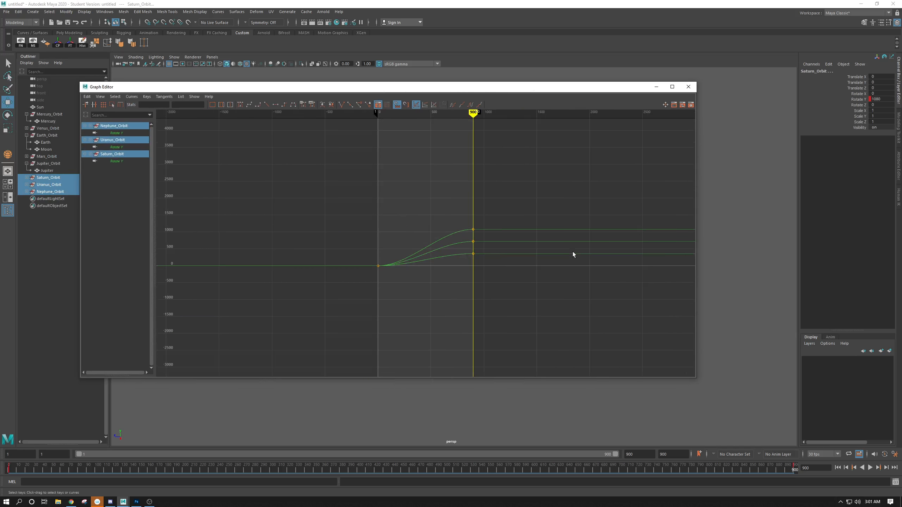
pyautogui.press('f')
pyautogui.moveTo(653, 169); pyautogui.dragTo(205, 356)
pyautogui.click(267, 104)
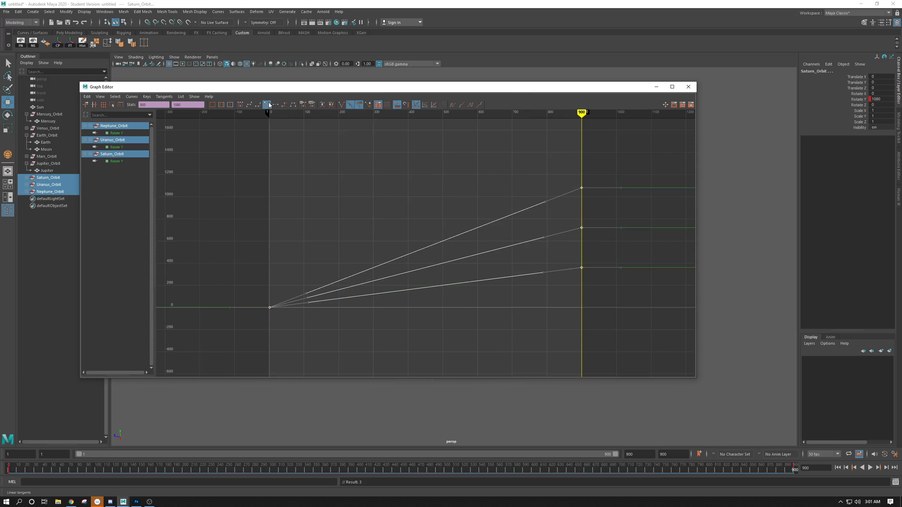
pyautogui.moveTo(618, 91); pyautogui.dragTo(0, 80)
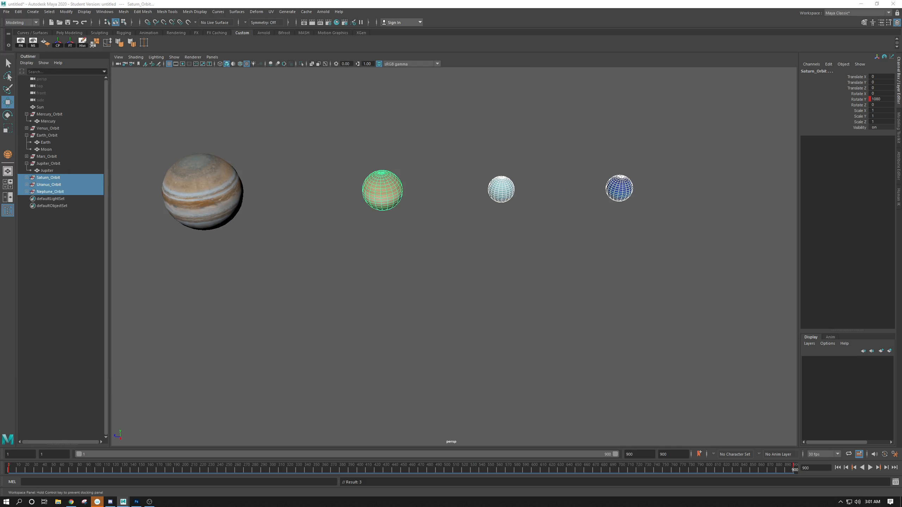
# - Clear the selection and collapse the Earth_Orbit, Mercury_Orbit and Jupiter_Orbit groups in the Outliner
pyautogui.keyDown('alt'); pyautogui.moveTo(549, 230); pyautogui.dragTo(240, 144, button='right'); pyautogui.keyUp('alt')
pyautogui.keyDown('alt'); pyautogui.moveTo(240, 144); pyautogui.dragTo(292, 132, button='middle'); pyautogui.keyUp('alt')
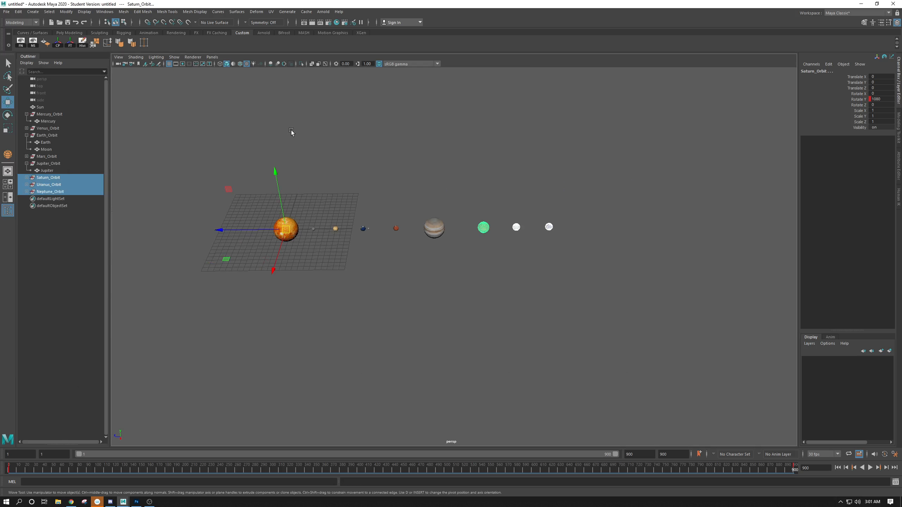
pyautogui.click(292, 145)
pyautogui.click(27, 135)
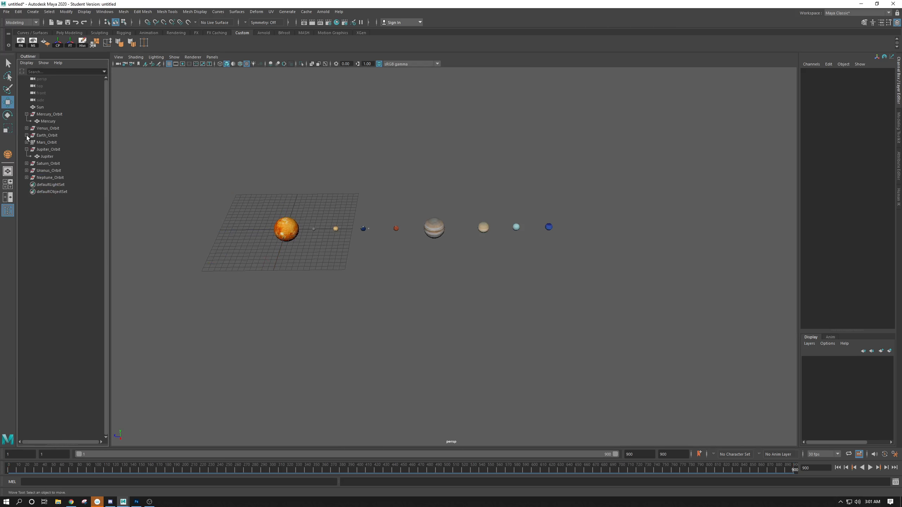
pyautogui.click(26, 114)
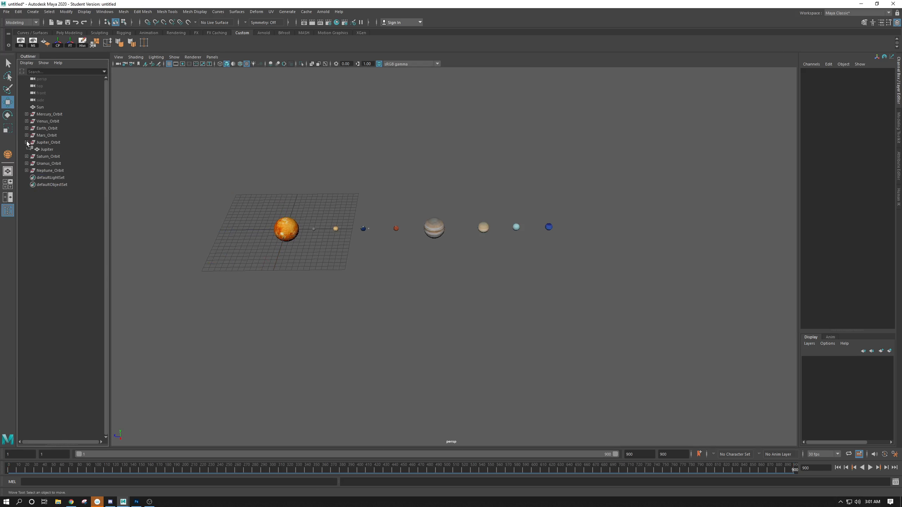
pyautogui.click(26, 143)
# - Play the animation from frame 1 and examine the planets' orbits around the Sun from an elevated, wider view
pyautogui.keyDown('alt'); pyautogui.moveTo(212, 151); pyautogui.dragTo(400, 198); pyautogui.keyUp('alt')
pyautogui.keyDown('alt'); pyautogui.moveTo(400, 198); pyautogui.dragTo(356, 185, button='middle'); pyautogui.keyUp('alt')
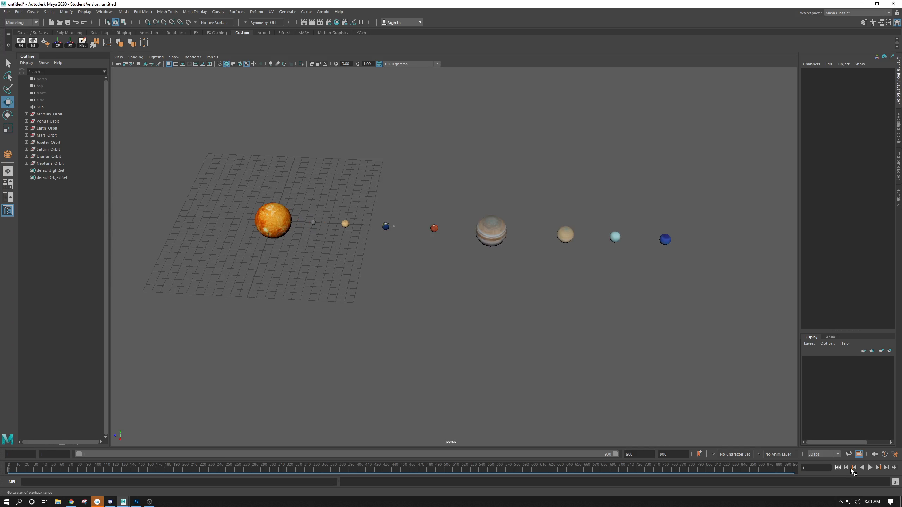
pyautogui.click(870, 468)
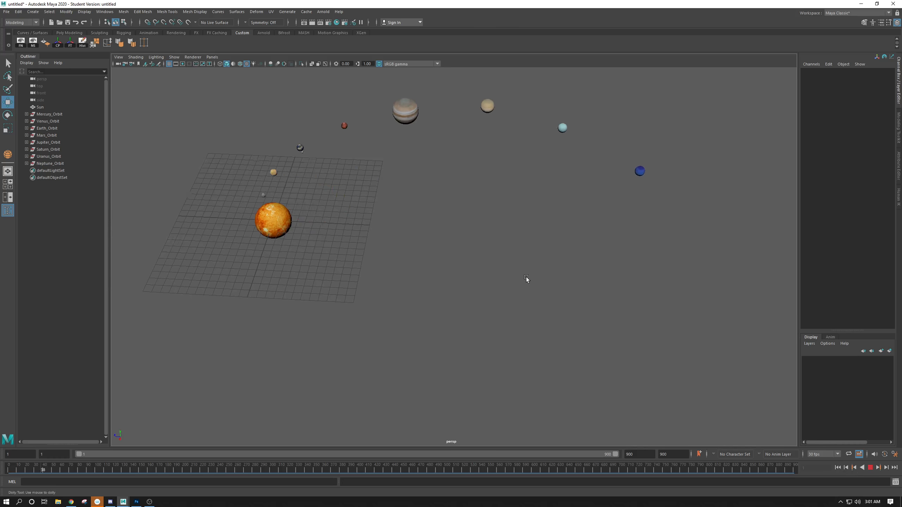
pyautogui.keyDown('alt'); pyautogui.moveTo(525, 277); pyautogui.dragTo(440, 234); pyautogui.keyUp('alt')
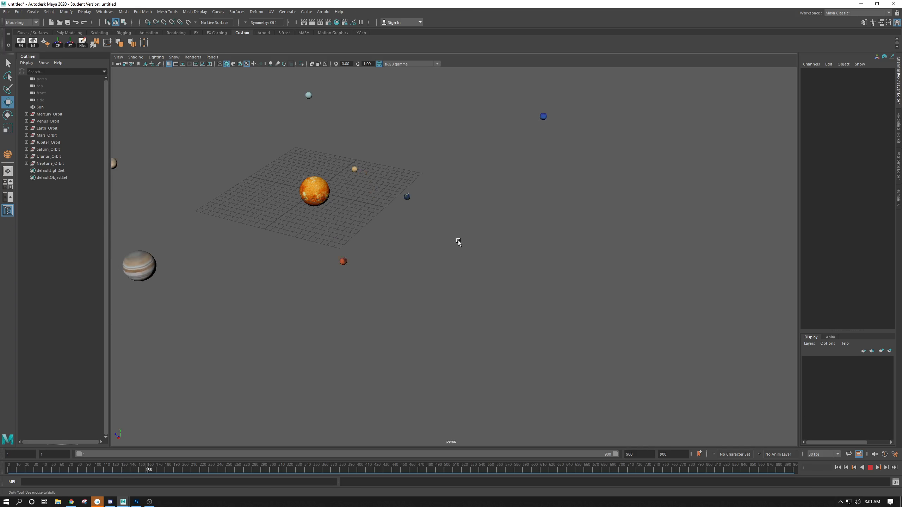
pyautogui.scroll(-1, 429, 244)
pyautogui.scroll(-2, 428, 246)
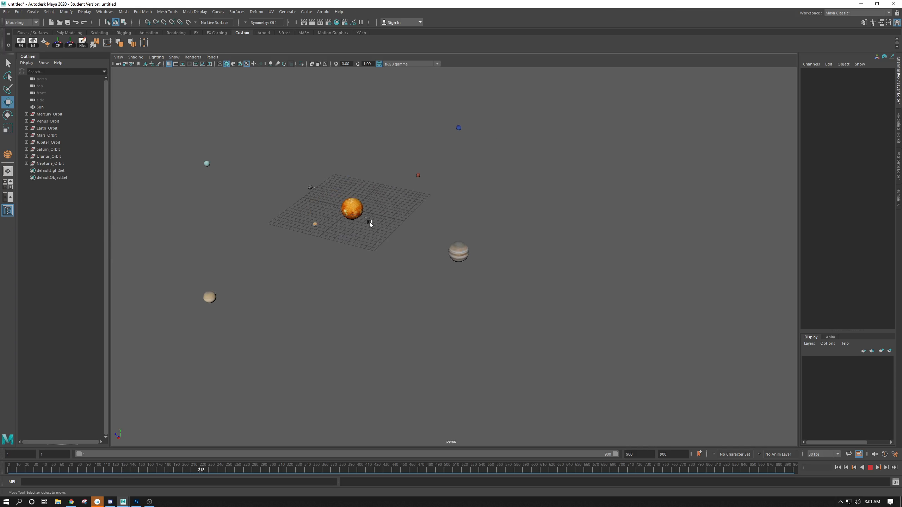